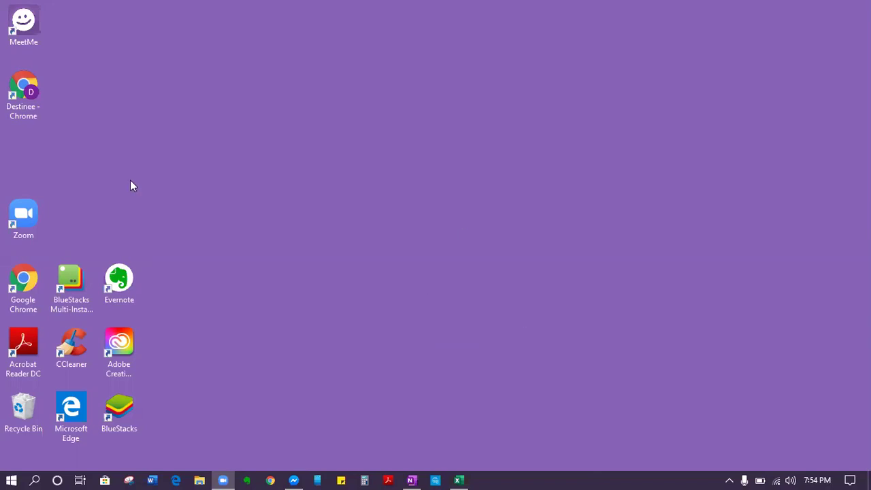
Step: Launch Chrome and load the Calendly website by entering 'calen' in the address bar
left_click(271, 481)
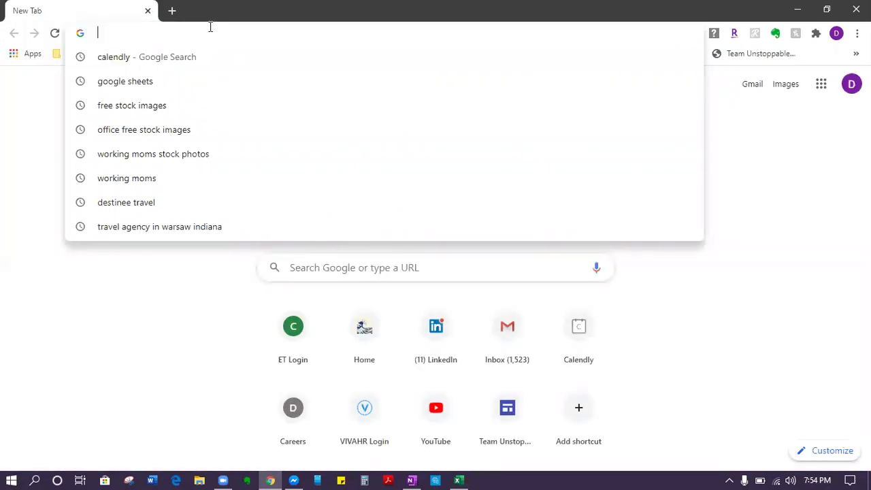
type("calen")
key("Return")
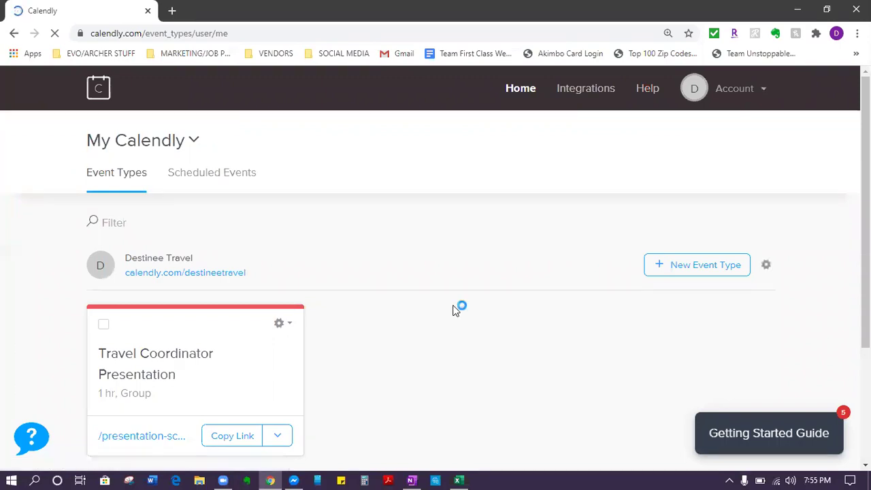
Step: Log out of the current Calendly account and return to the login page
left_click(747, 99)
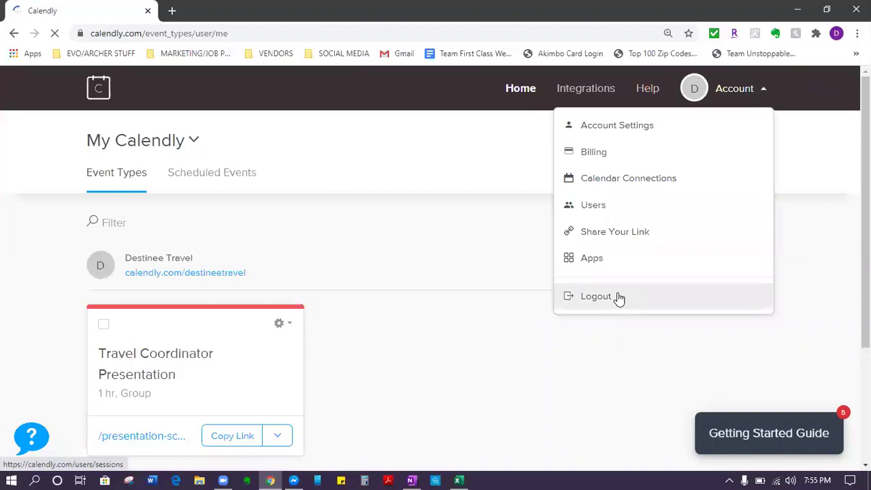
left_click(619, 298)
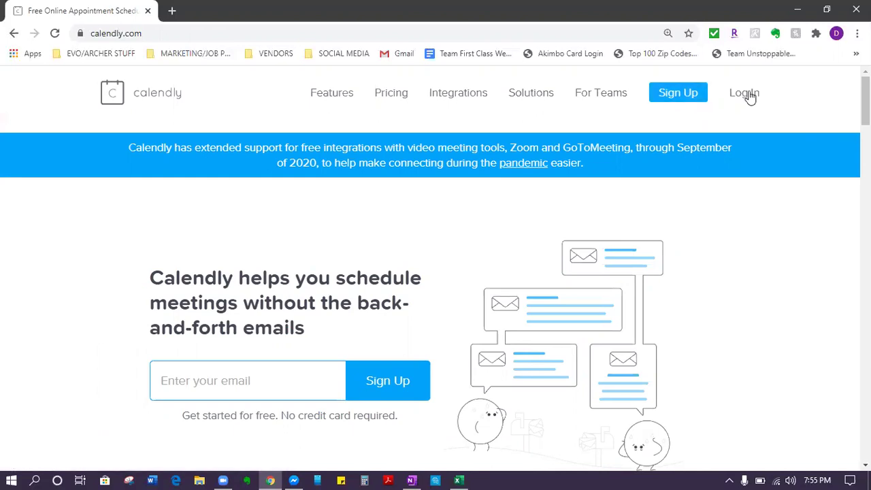
left_click(749, 95)
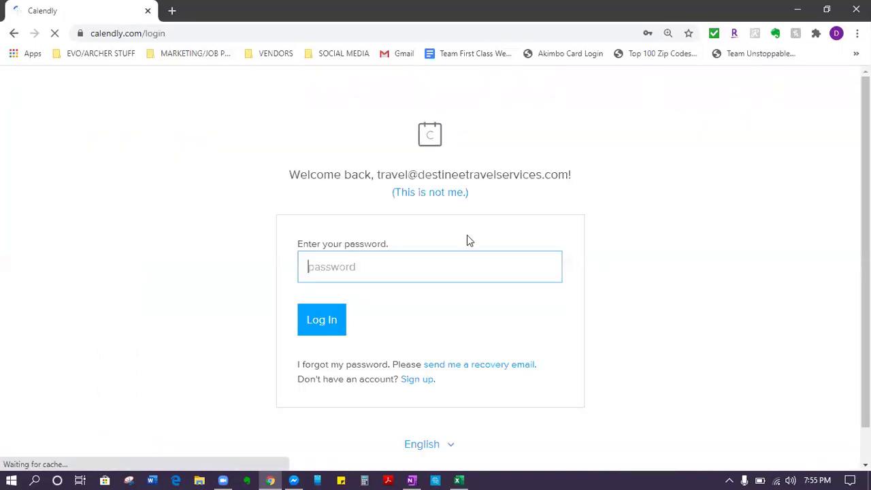
Step: Sign in with a different account by entering its email address and password
left_click(444, 193)
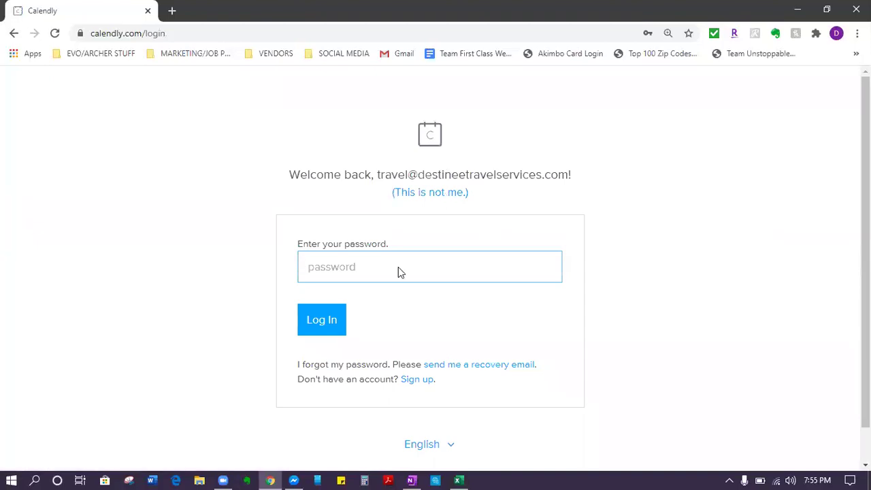
left_click(394, 253)
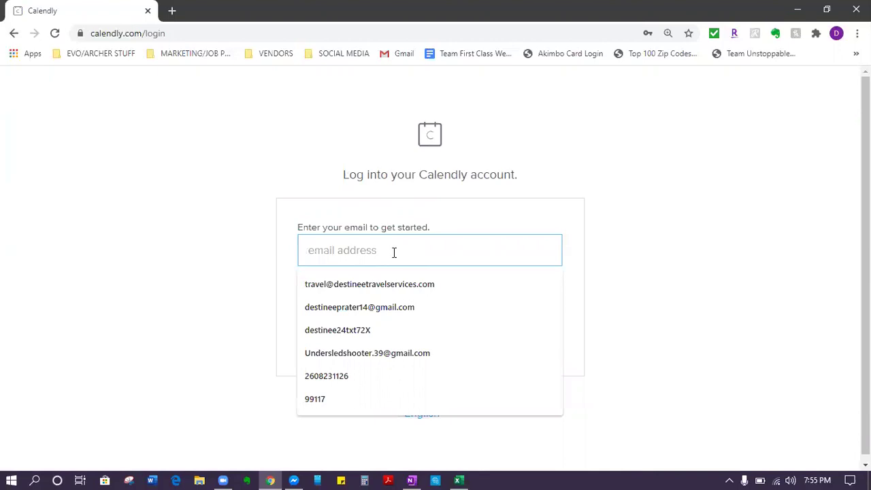
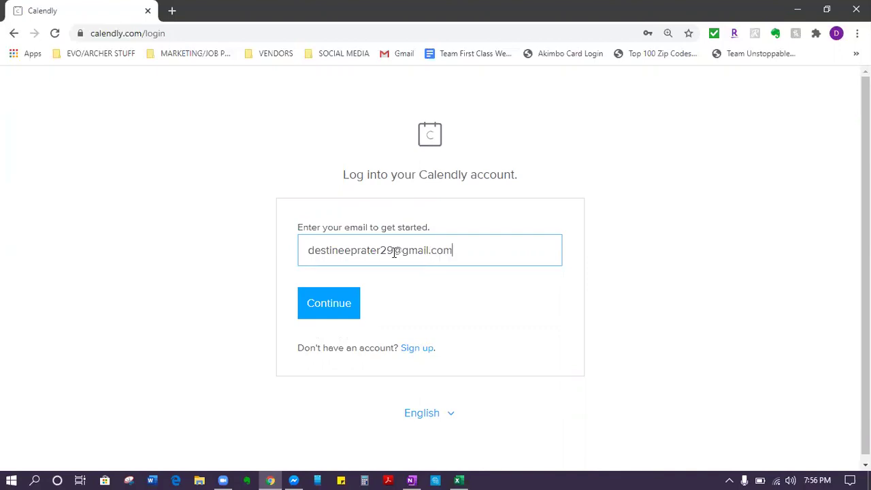
key("Return")
type("•••••••")
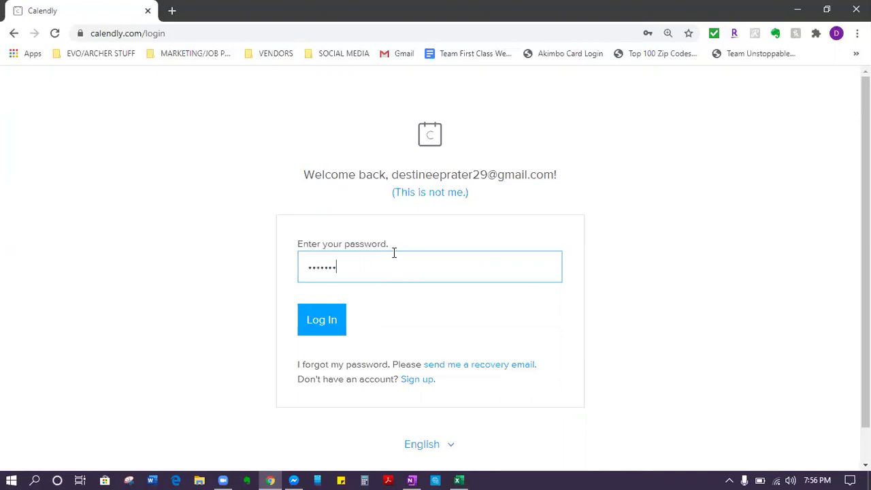
type("••")
key("Return")
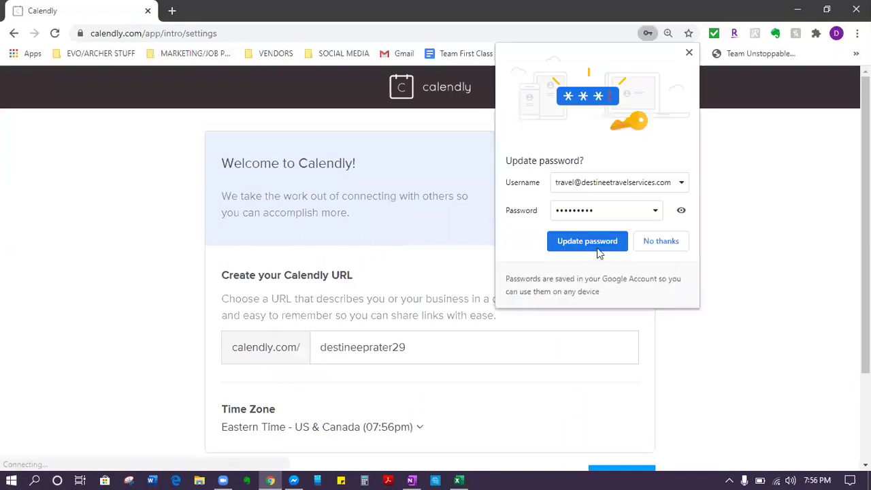
Step: Save the updated browser password and replace the default booking URL with an available travel-services name
left_click(605, 244)
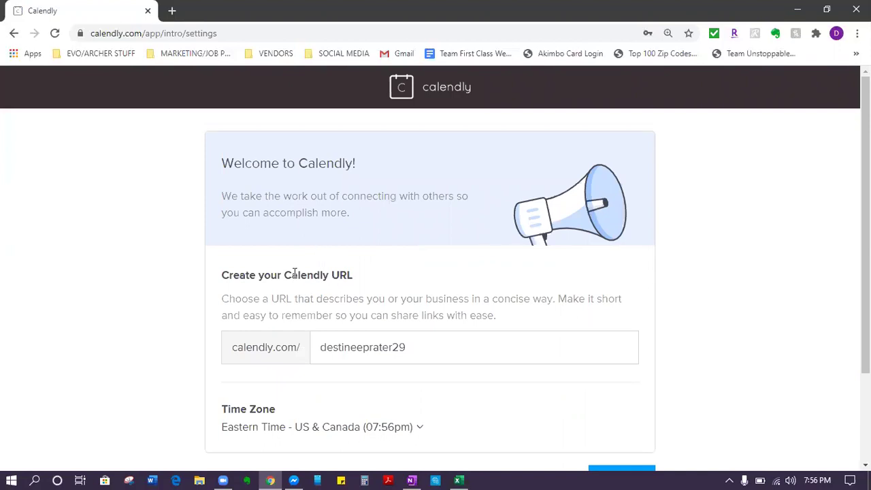
scroll(347, 268, "down", 1)
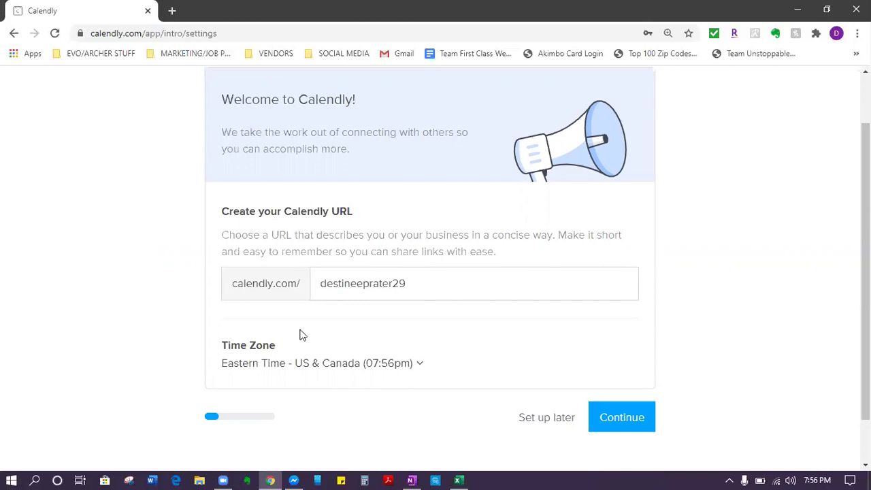
left_click_drag(427, 291, 292, 342)
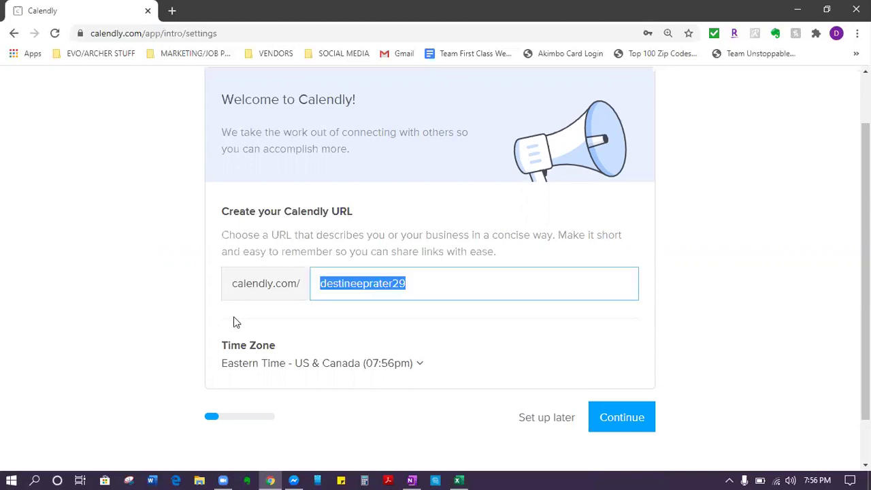
type("dest")
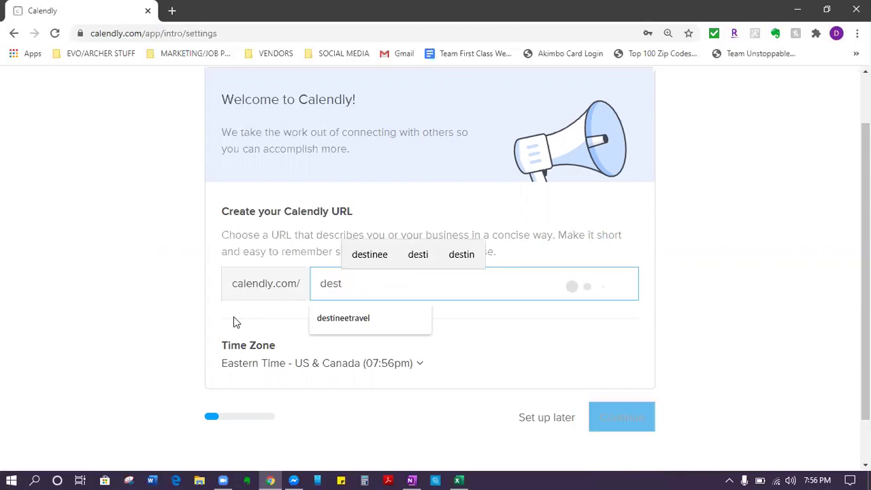
left_click(356, 315)
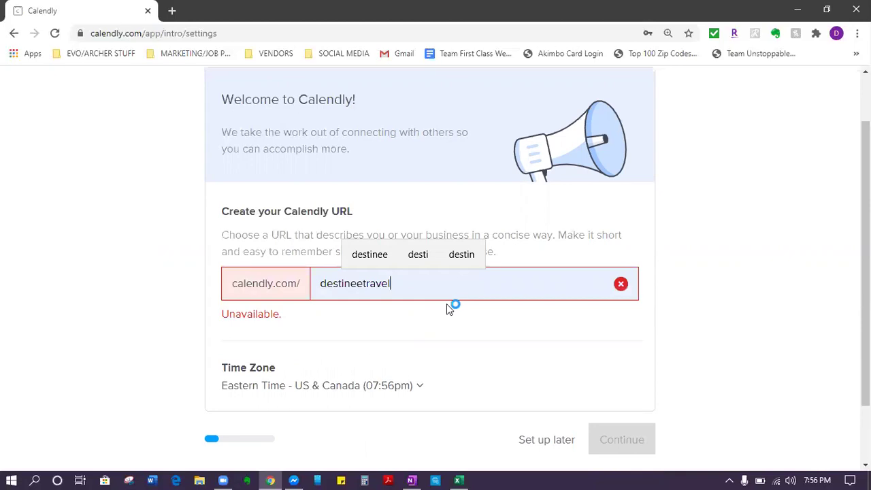
type("ser")
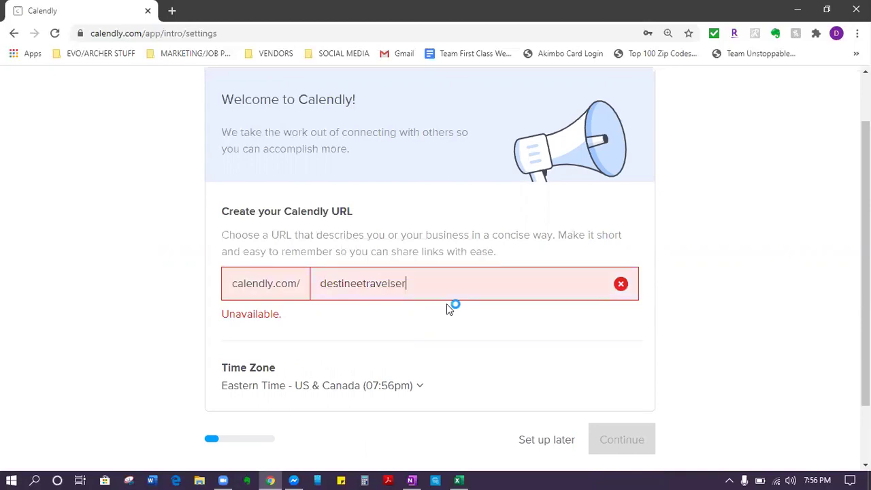
key("BackSpace")
key("BackSpace")
key("BackSpace")
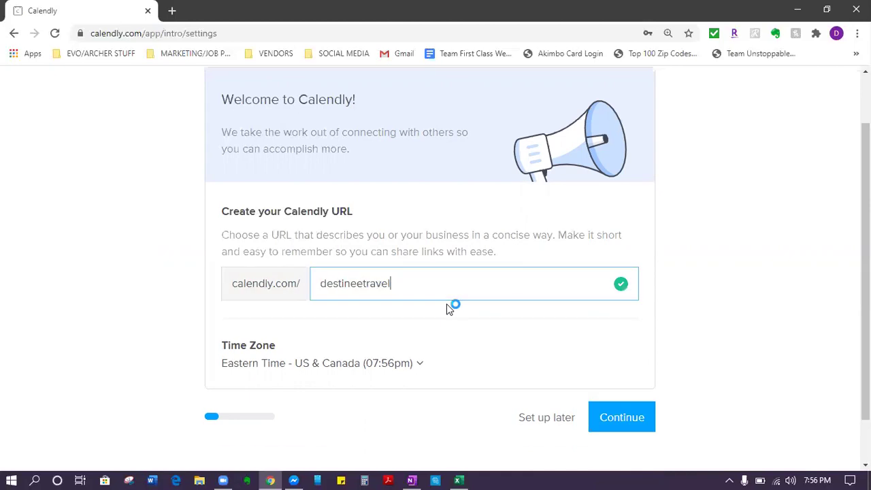
type("12")
key("BackSpace")
key("BackSpace")
type("servic")
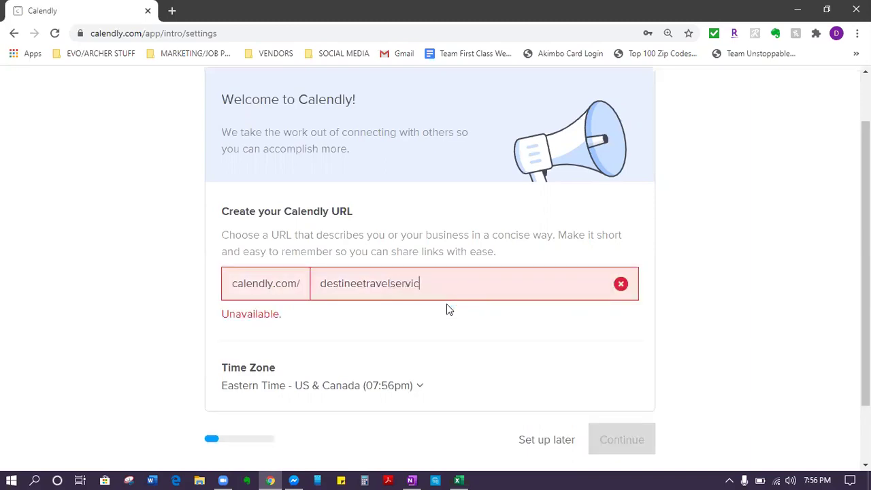
type("es-")
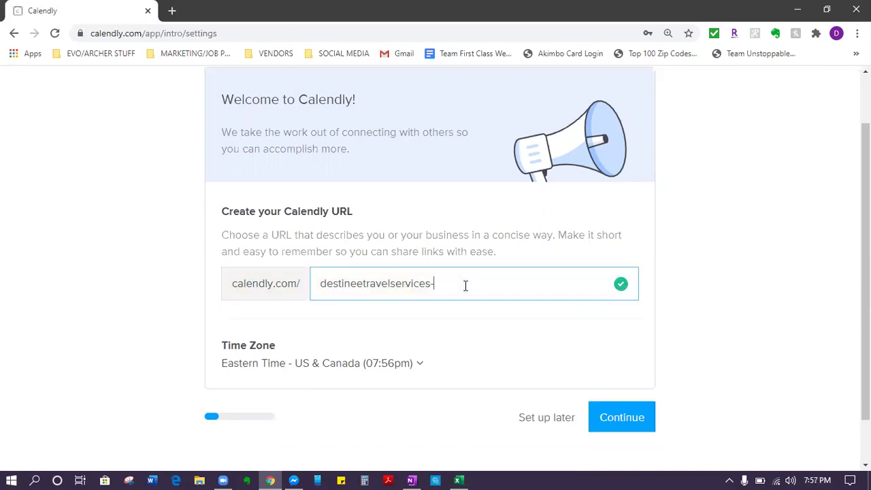
key("BackSpace")
key("BackSpace")
key("BackSpace")
key("BackSpace")
key("BackSpace")
key("BackSpace")
key("BackSpace")
key("BackSpace")
key("BackSpace")
key("BackSpace")
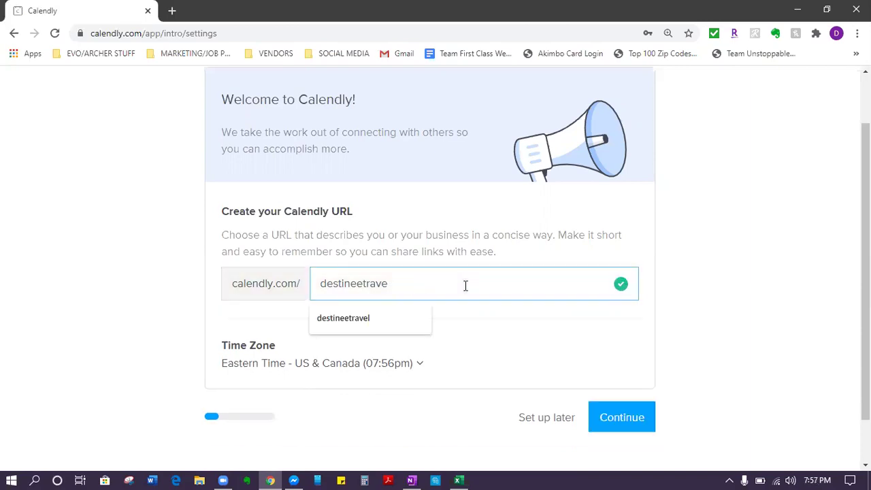
type("1")
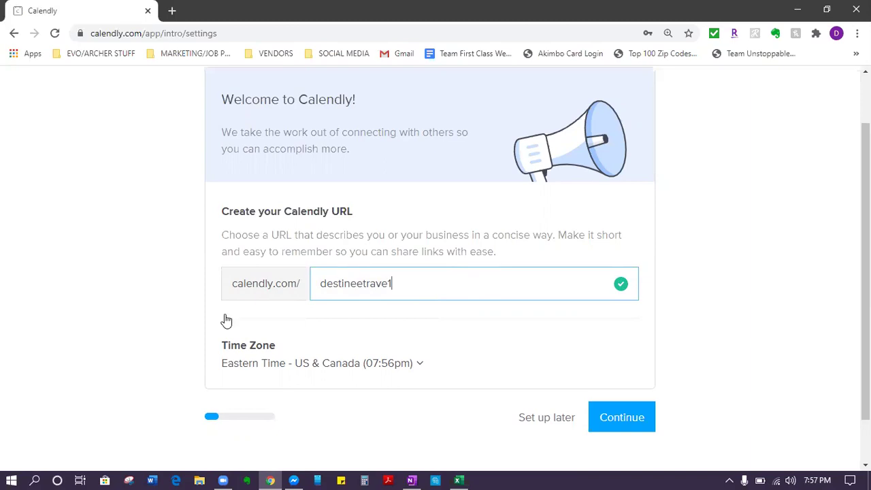
Step: Keep Eastern Time as the time zone and confirm the URL settings
scroll(225, 319, "down", 1)
left_click(420, 310)
right_click(422, 234)
left_click(757, 285)
left_click(757, 285)
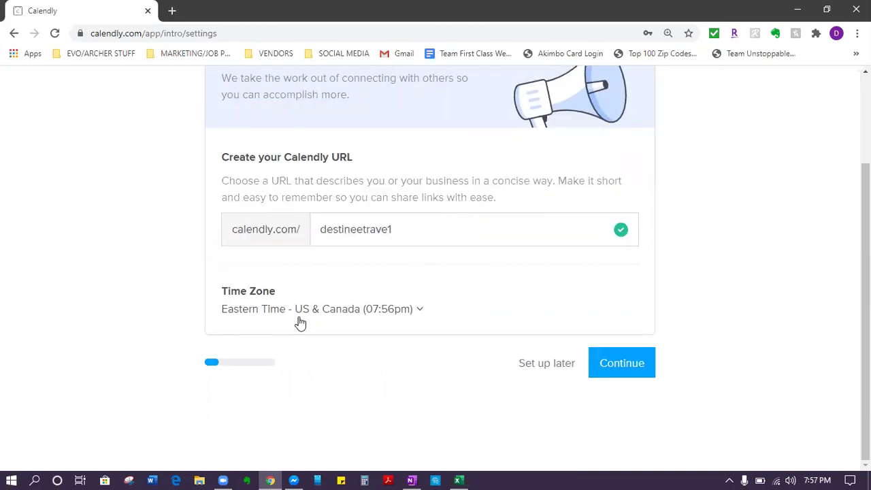
left_click(636, 376)
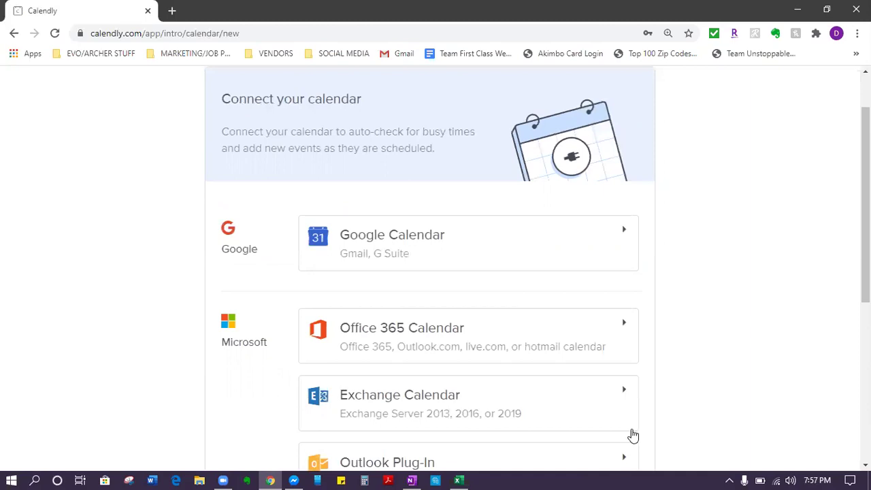
Step: Skip linking a calendar with 'Continue without calendar'
scroll(631, 435, "up", 1)
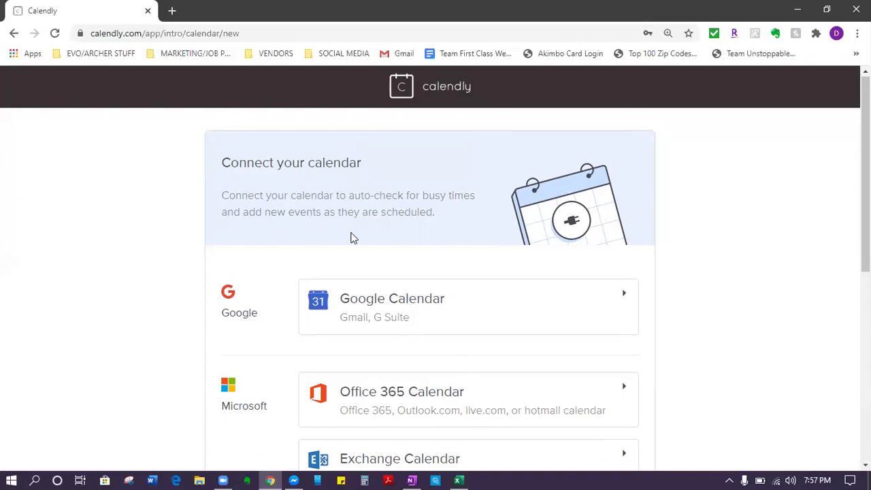
scroll(351, 238, "down", 3)
scroll(352, 238, "up", 3)
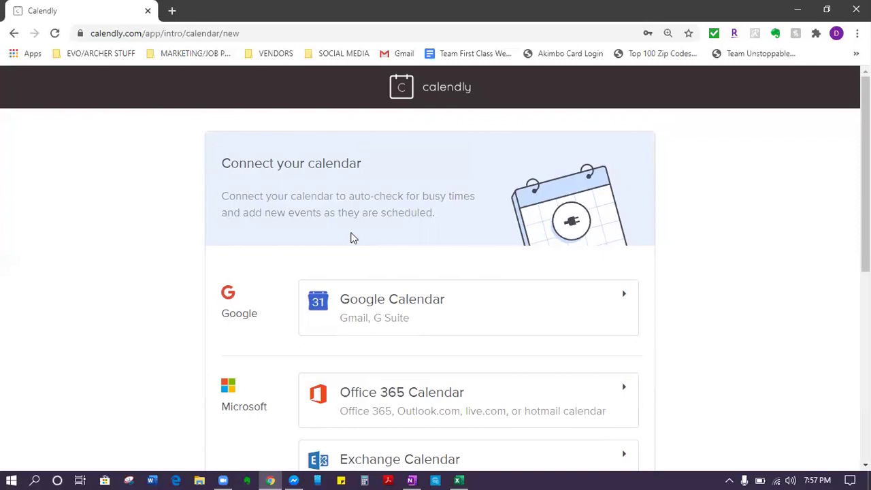
scroll(352, 238, "down", 2)
scroll(352, 239, "up", 2)
scroll(352, 238, "down", 1)
scroll(351, 238, "up", 1)
scroll(397, 366, "down", 6)
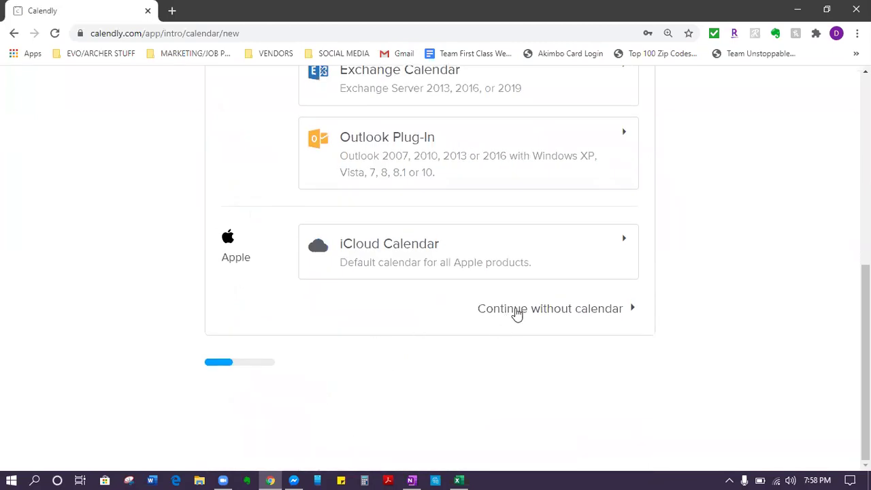
left_click(517, 300)
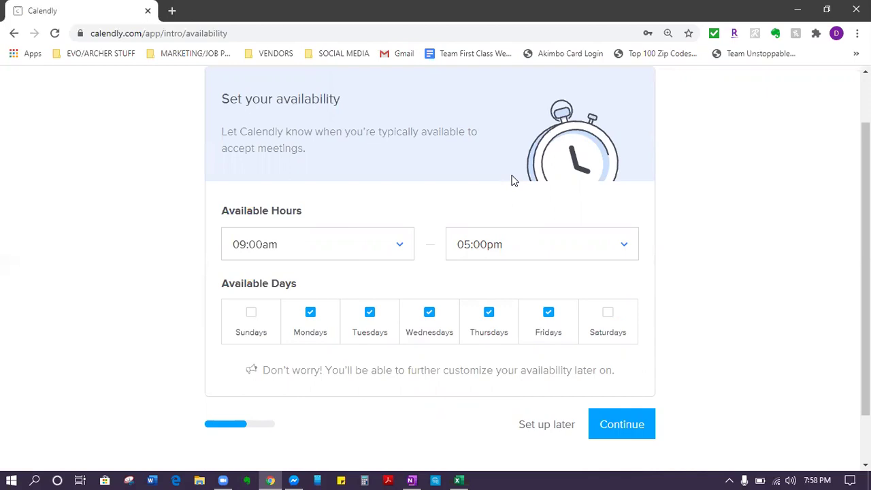
Step: Postpone availability setup, choose Leader + Entrepreneur as the role, and finish onboarding
left_click(551, 428)
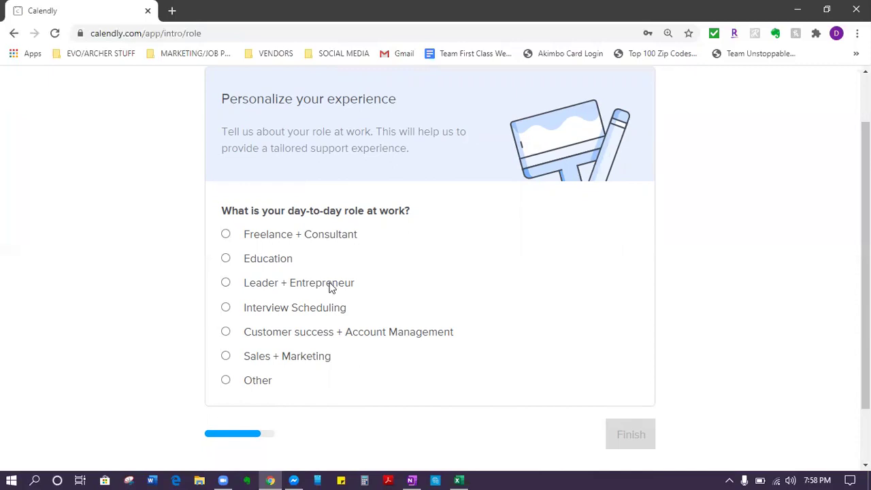
left_click(226, 284)
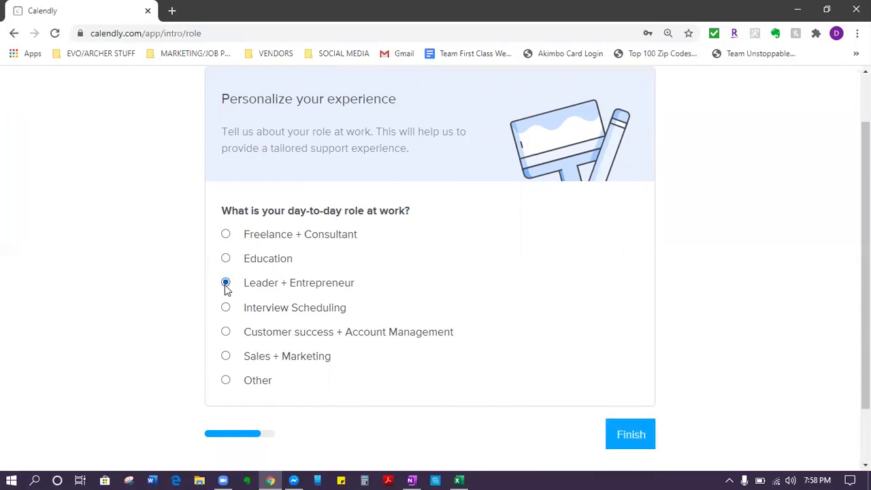
left_click(636, 434)
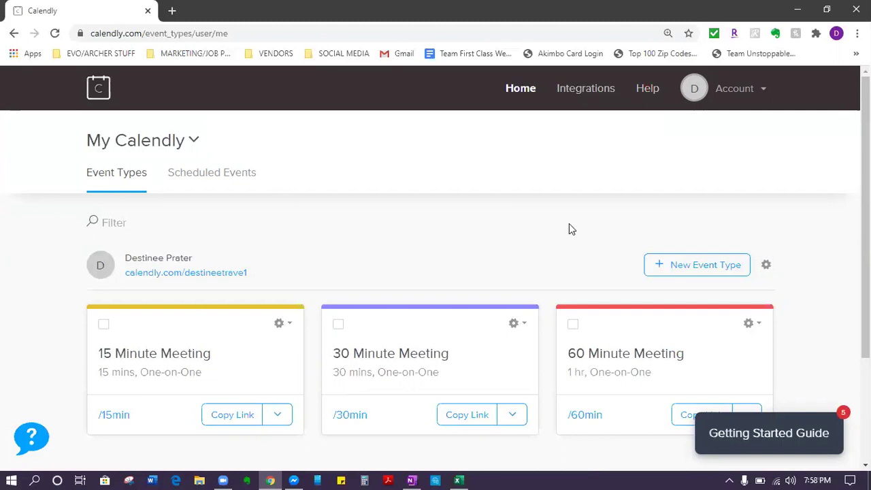
Step: Delete the default 60, 30 and 15 Minute Meeting event types, confirming each deletion
scroll(570, 229, "down", 3)
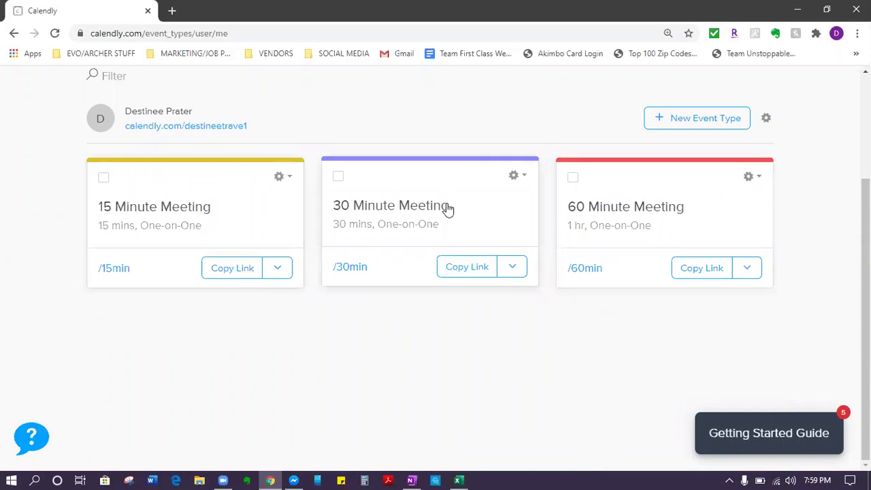
scroll(447, 210, "up", 3)
scroll(450, 200, "down", 3)
left_click(755, 178)
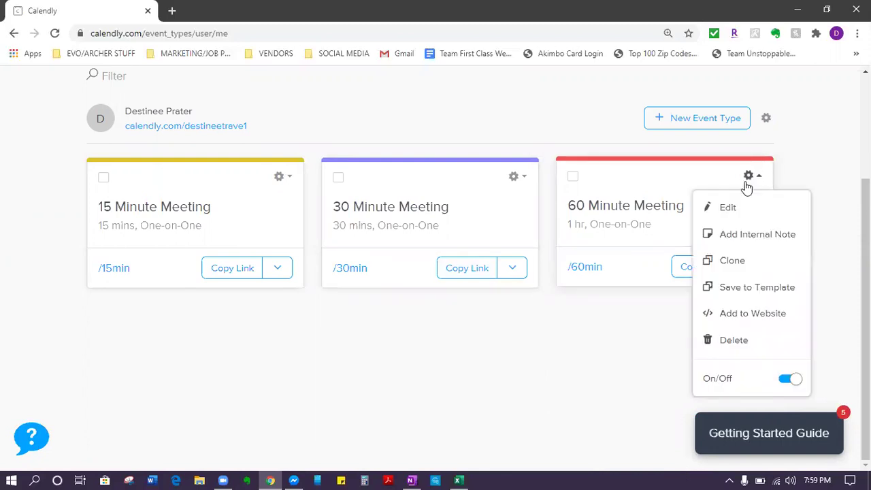
left_click(726, 345)
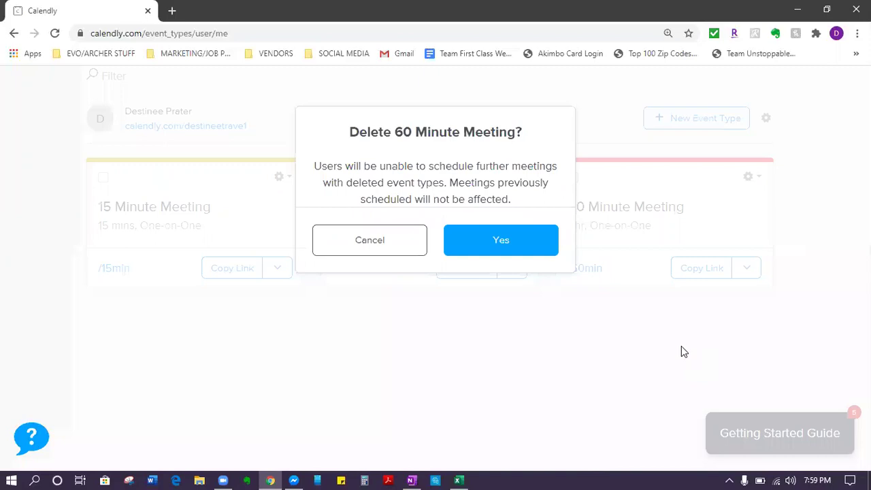
left_click(506, 249)
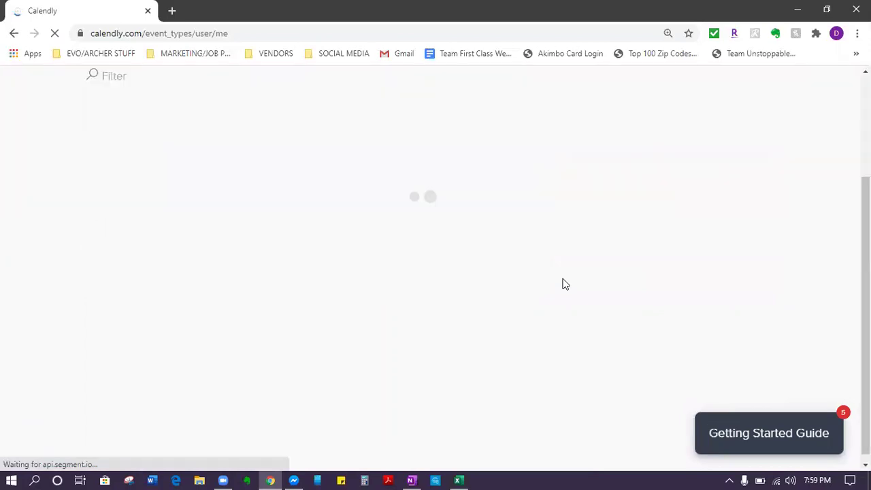
left_click(522, 179)
left_click(499, 340)
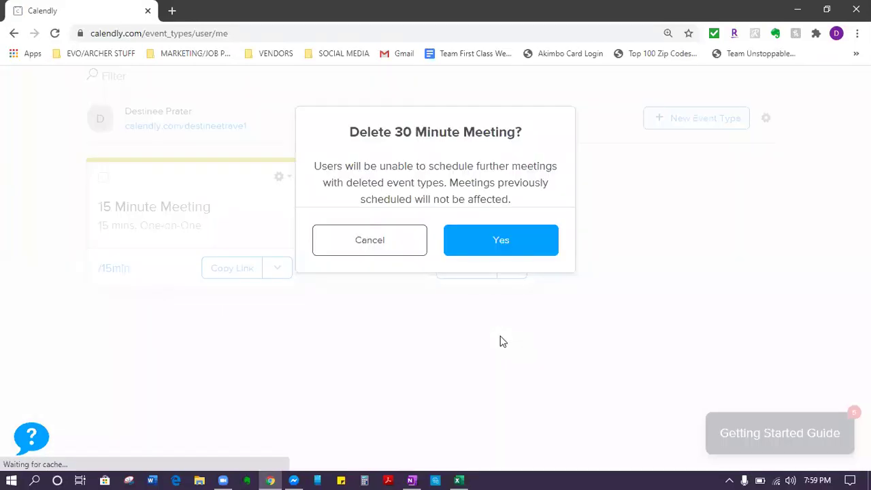
left_click(510, 239)
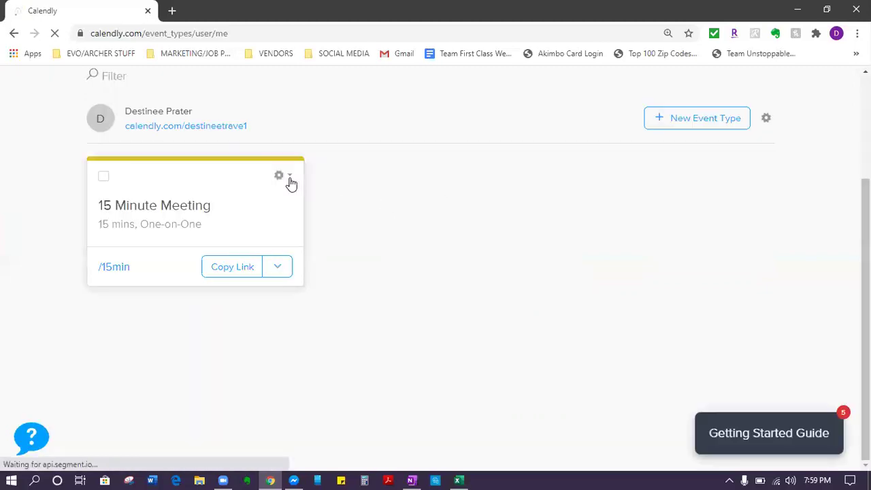
left_click(290, 179)
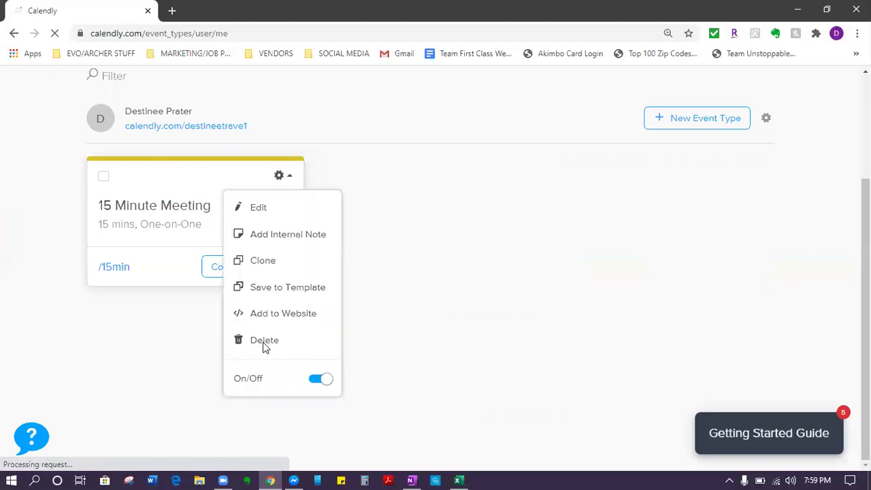
left_click(265, 340)
left_click(509, 235)
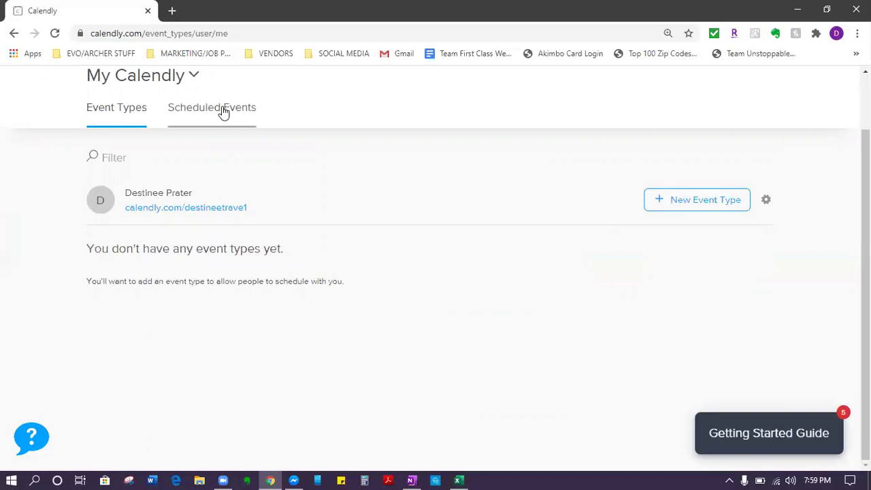
Step: Start a new event type from the New Event Type button
left_click(723, 208)
left_click(690, 207)
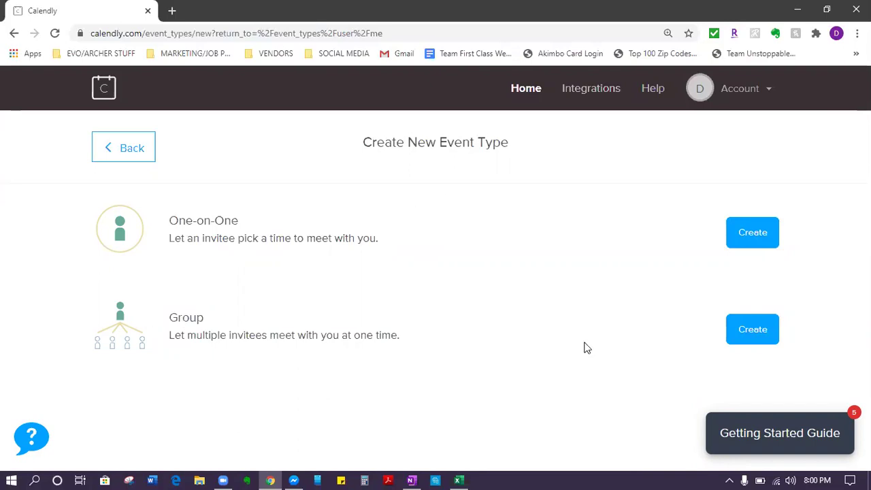
Step: Create a Group event type and name it 'Travel Agent Presentation'
left_click(751, 328)
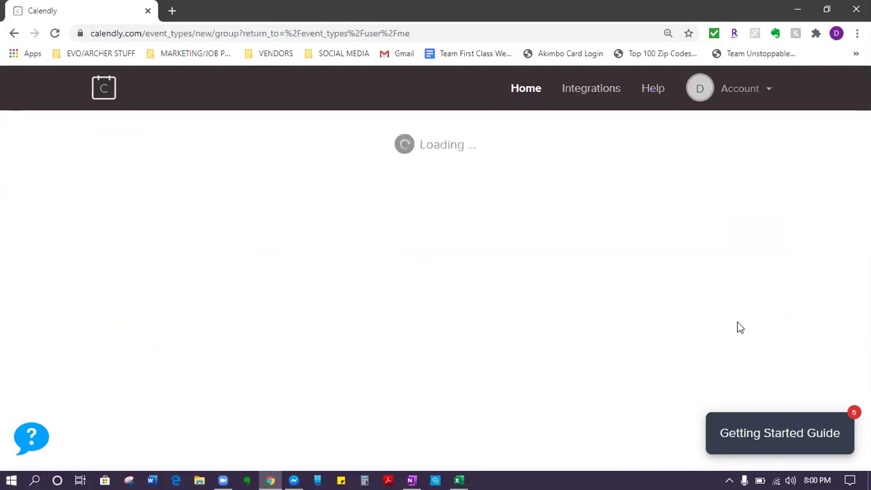
scroll(559, 359, "down", 2)
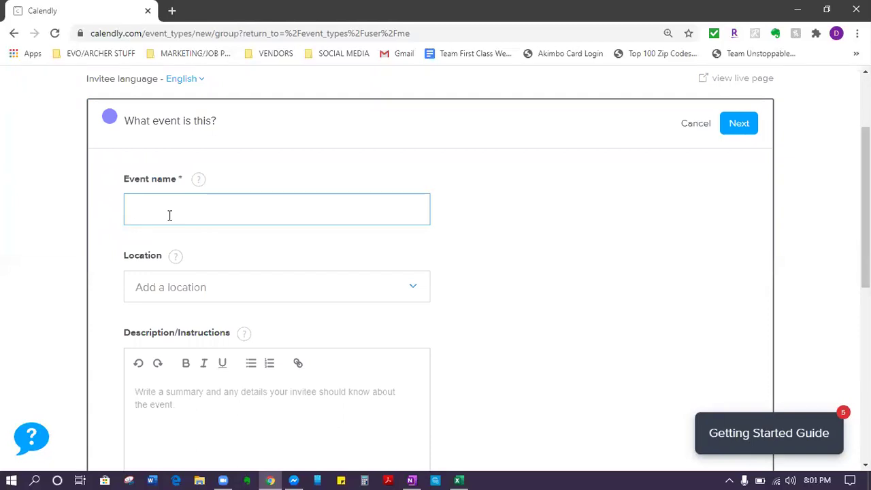
type("Tra")
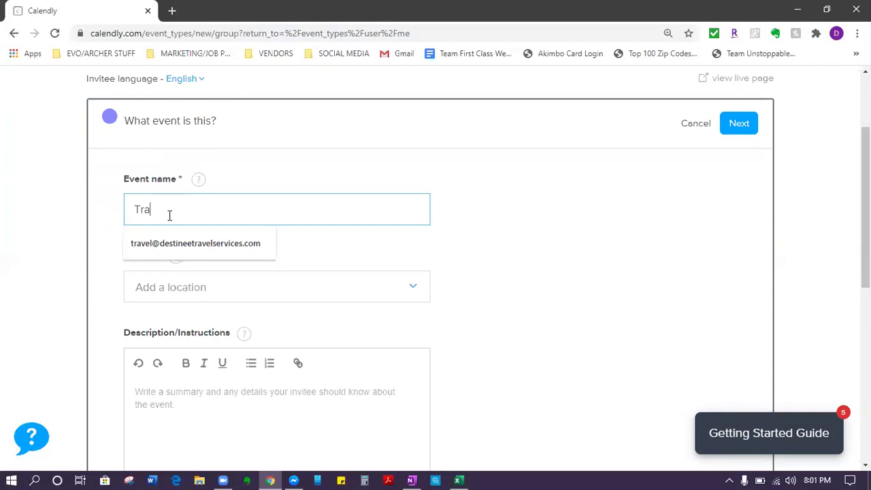
type("vel Agent Presentation")
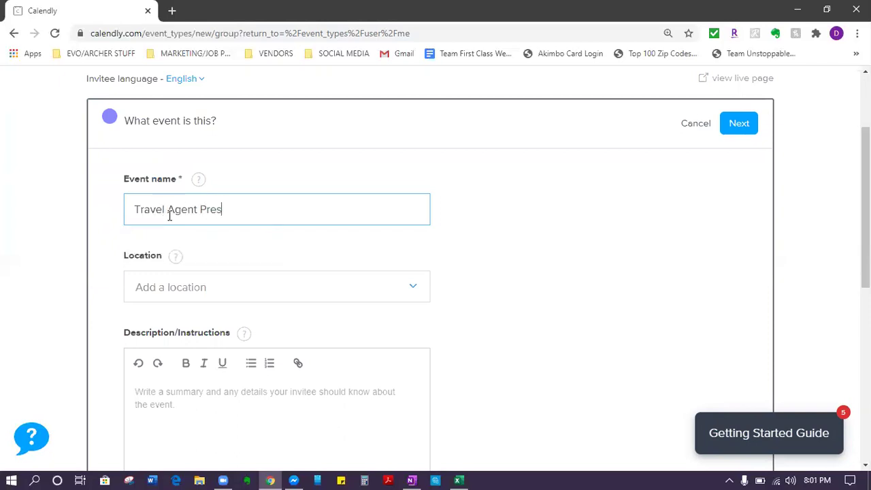
left_click(252, 244)
scroll(270, 243, "down", 1)
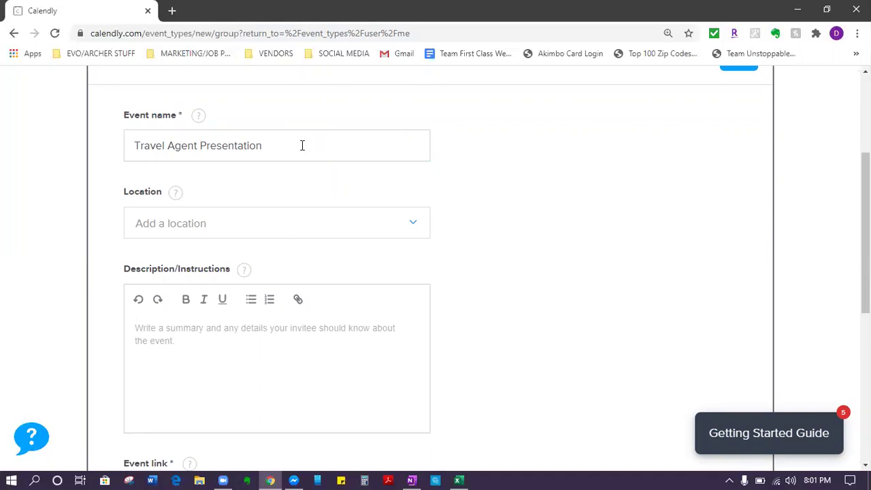
left_click_drag(128, 145, 202, 146)
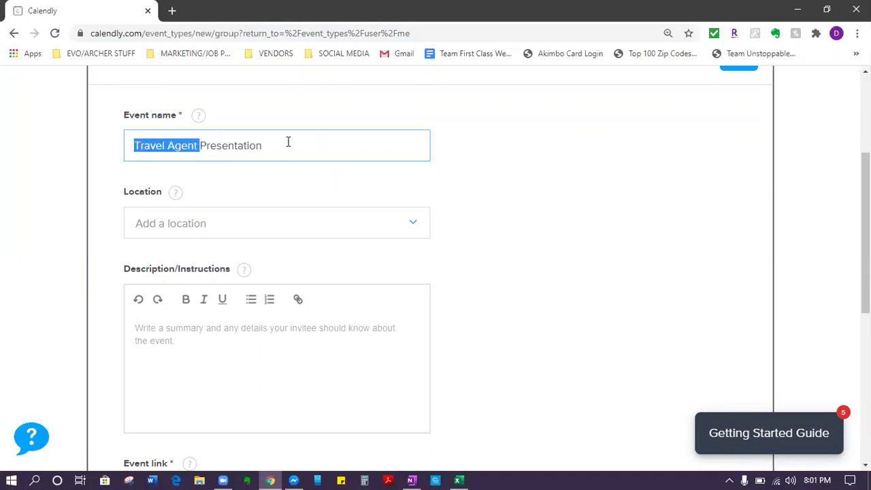
left_click(236, 183)
left_click(201, 229)
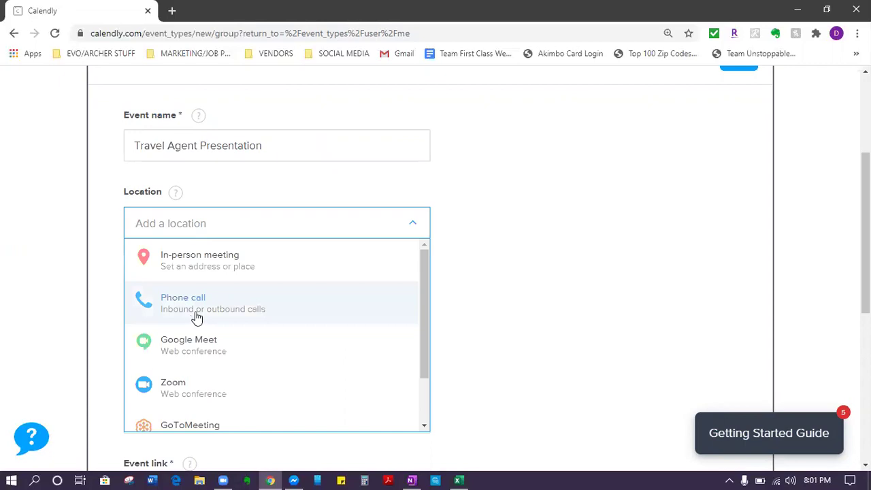
scroll(192, 320, "down", 1)
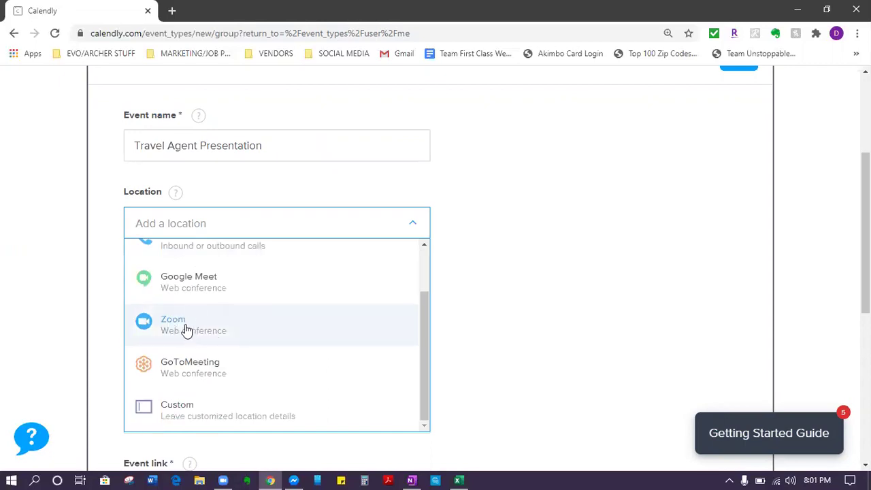
scroll(186, 330, "down", 2)
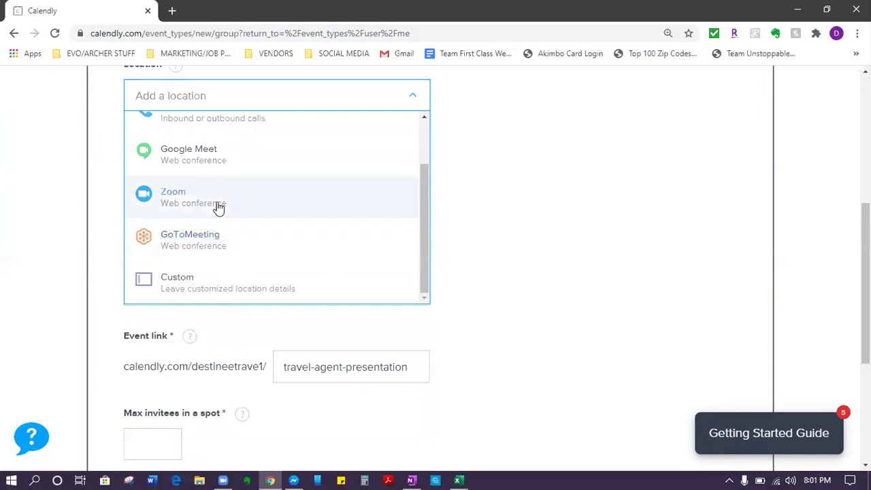
left_click(245, 297)
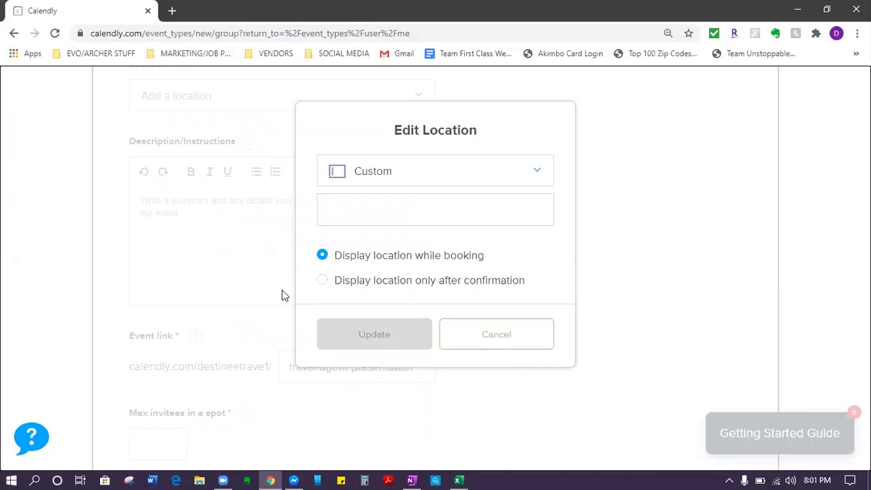
left_click(347, 216)
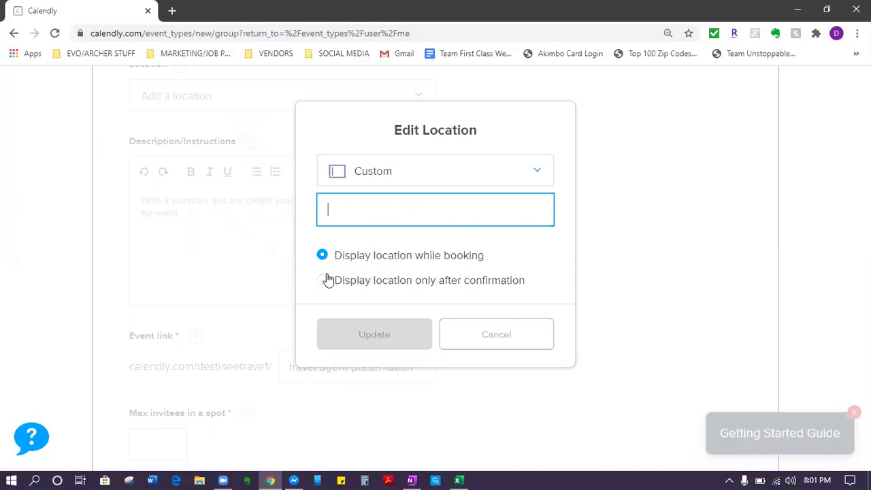
left_click(496, 335)
scroll(550, 330, "up", 3)
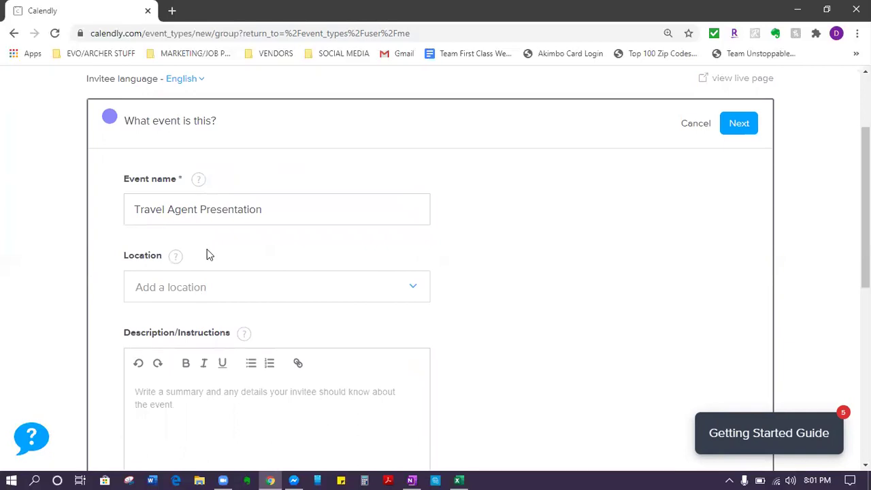
Step: Begin the description with 'This will be a live presentation with one of our agents.'
scroll(231, 340, "down", 1)
scroll(317, 352, "down", 4)
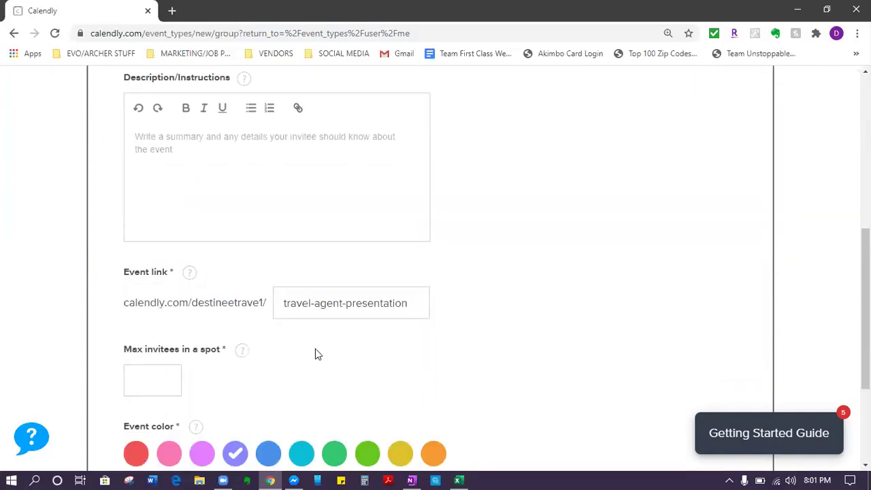
scroll(232, 334, "up", 5)
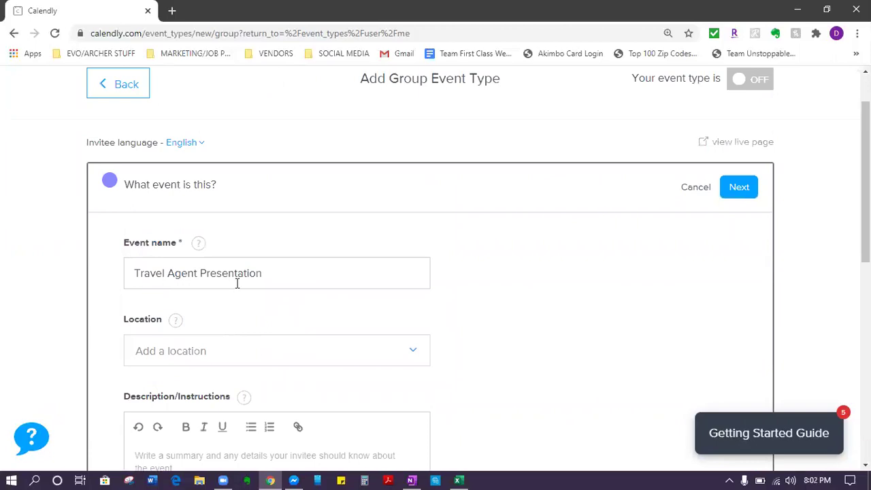
scroll(227, 273, "down", 2)
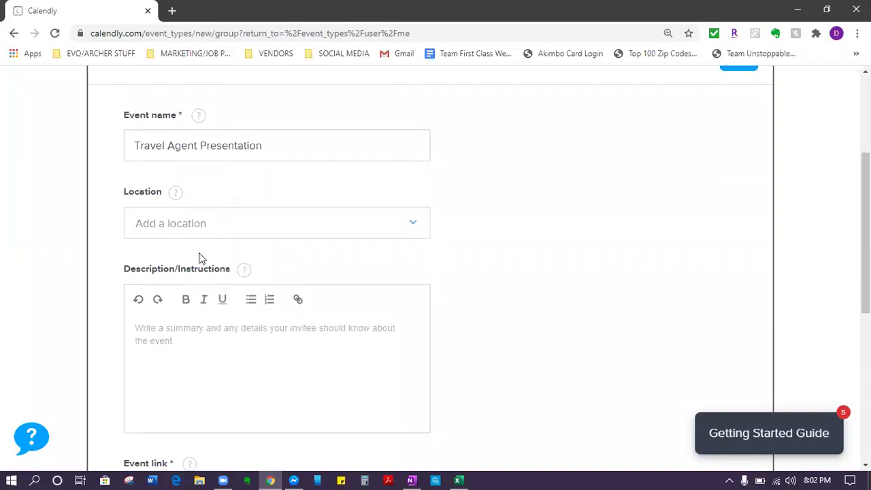
scroll(226, 320, "down", 2)
left_click(227, 232)
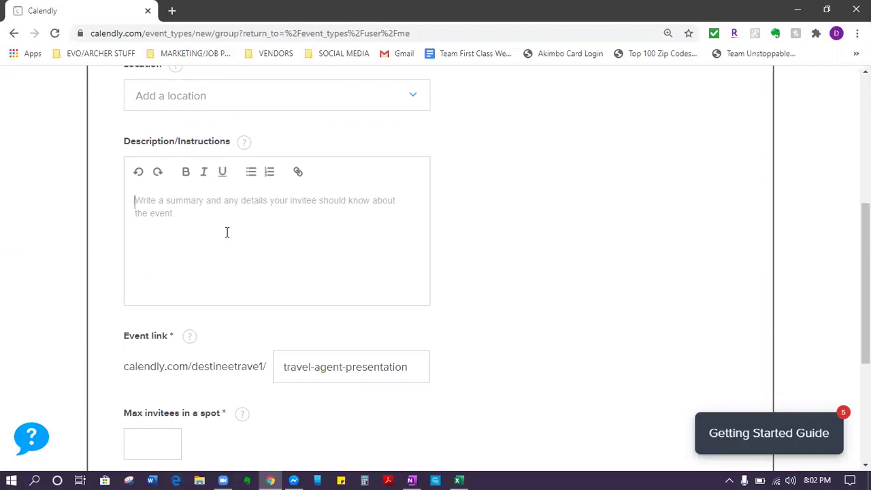
type("Thi")
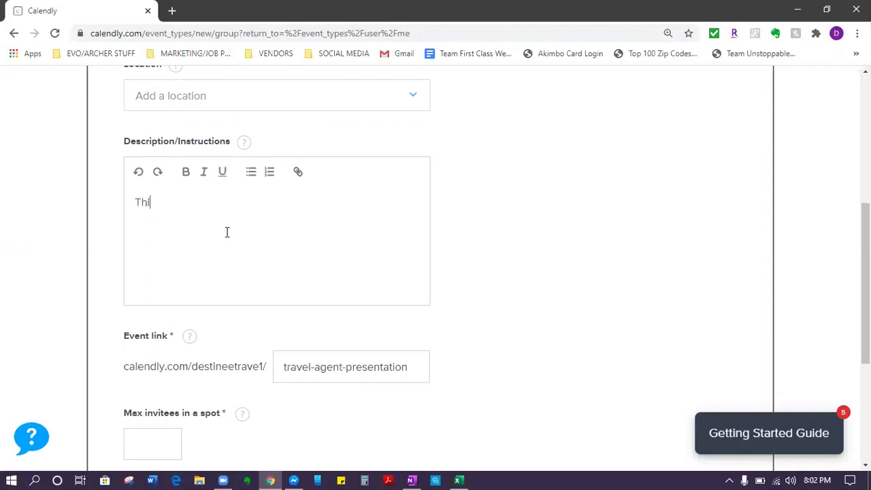
type("s will be a live presen")
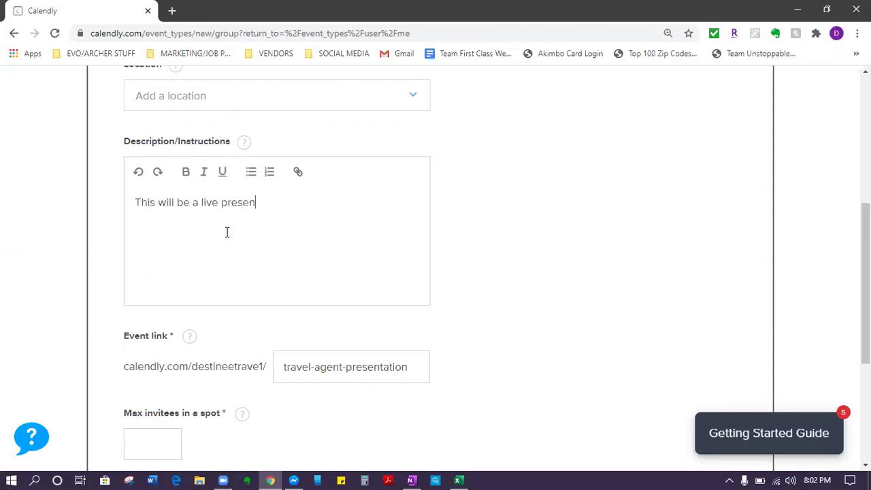
type("tation with one of our agents")
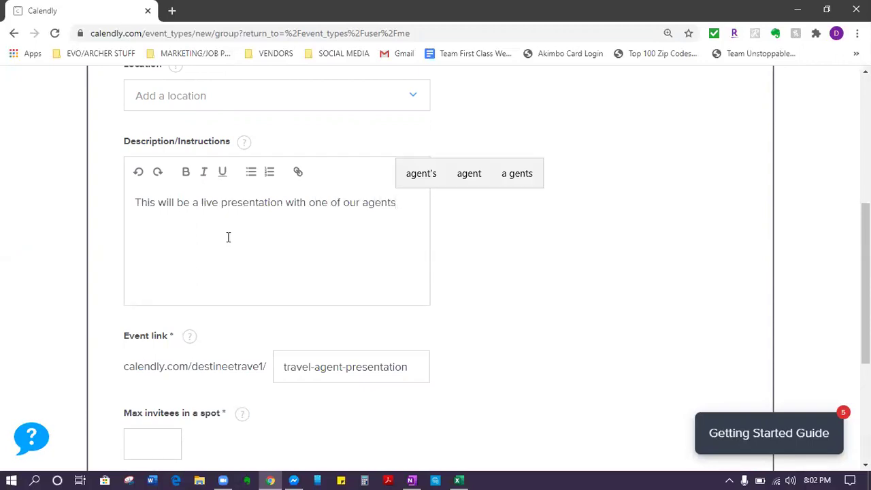
type(".")
key("Return")
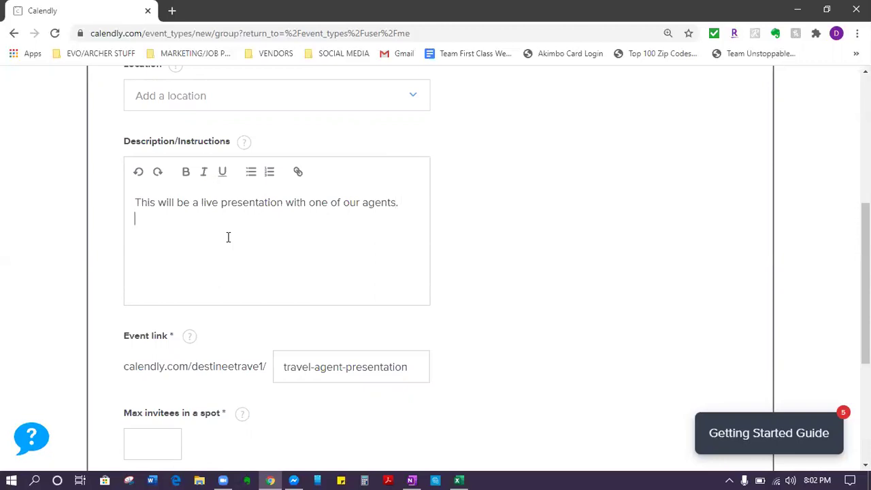
Step: Add the 'Everything will be explained…' sentence and the line 'Please schedule a day and time that works best for you!'
type("Everything will be ")
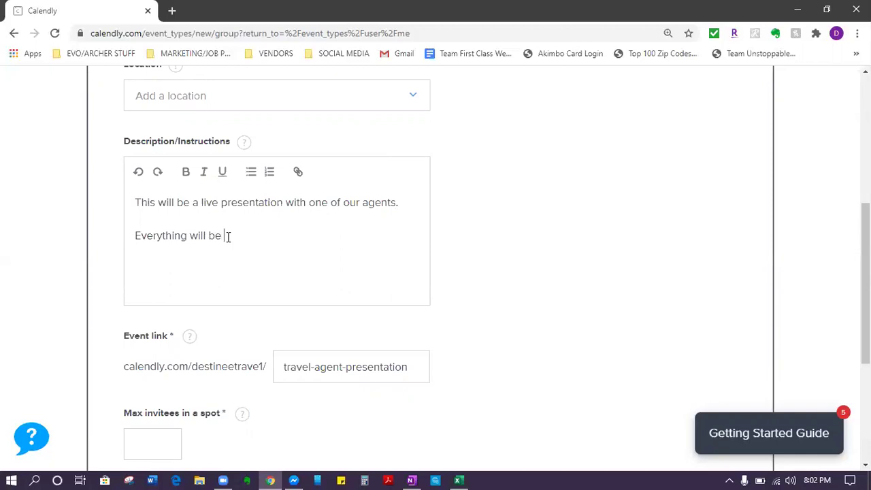
type("explain")
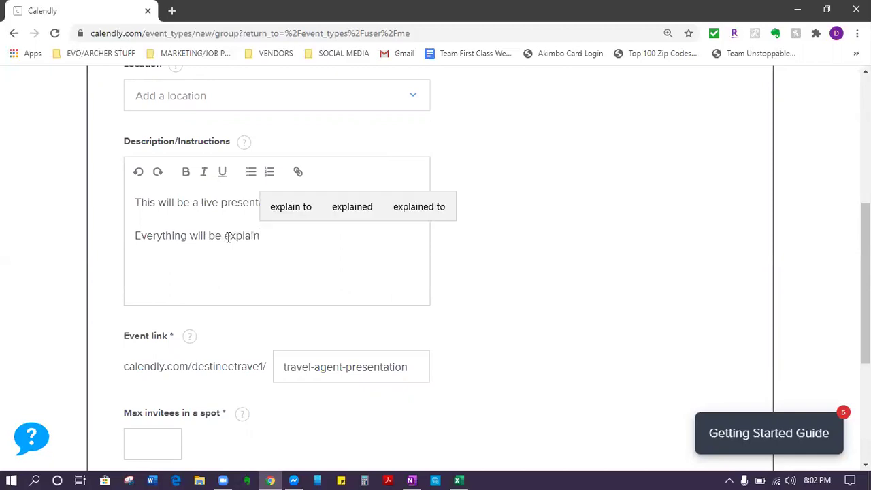
type("ed in this ")
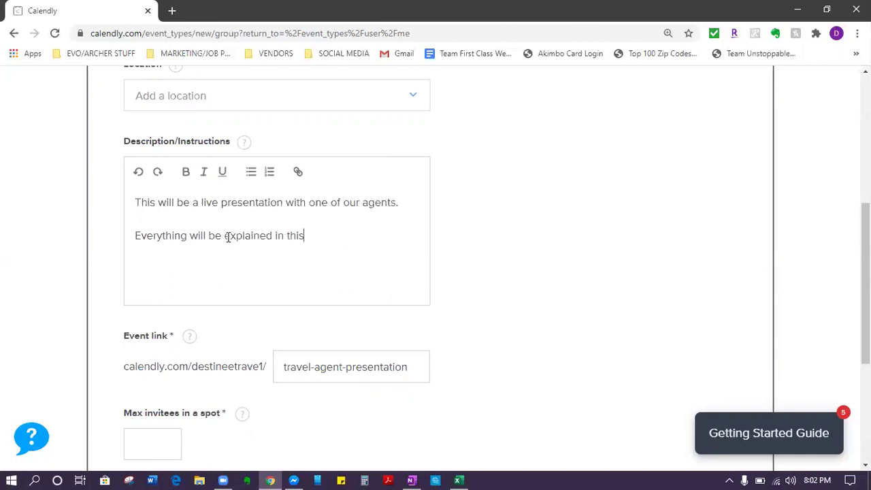
type("presen")
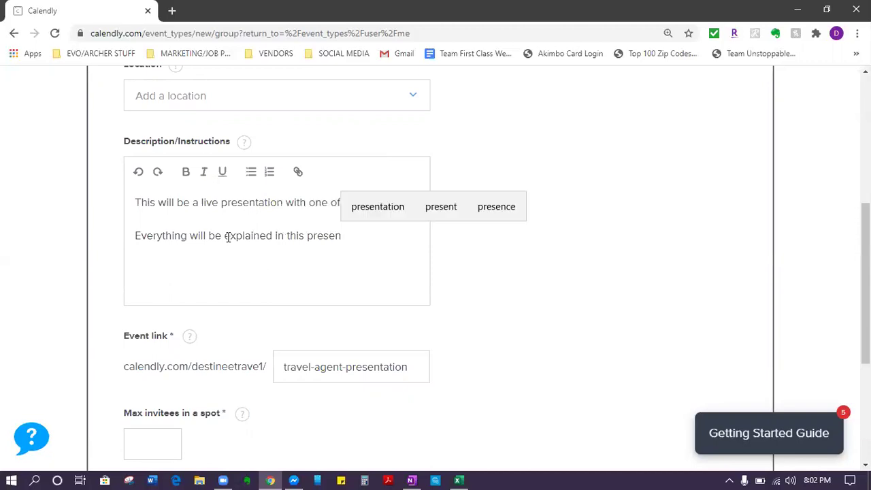
type("tation so y")
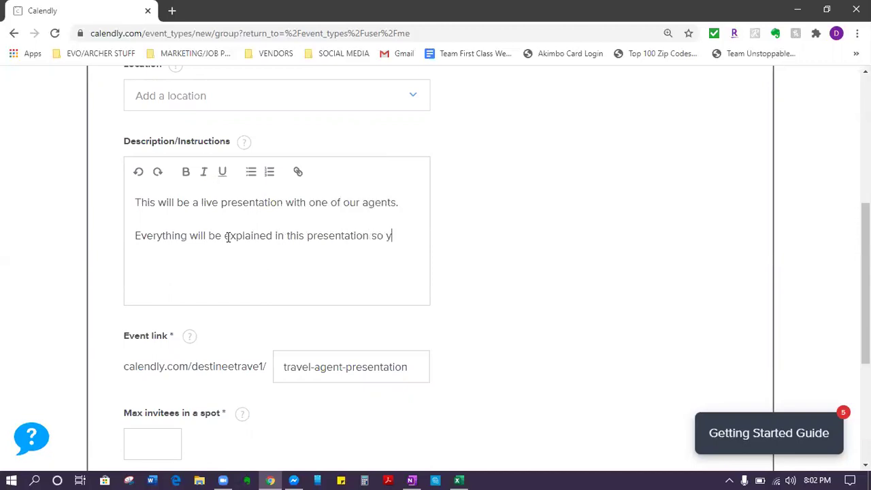
type("ou can decide if th")
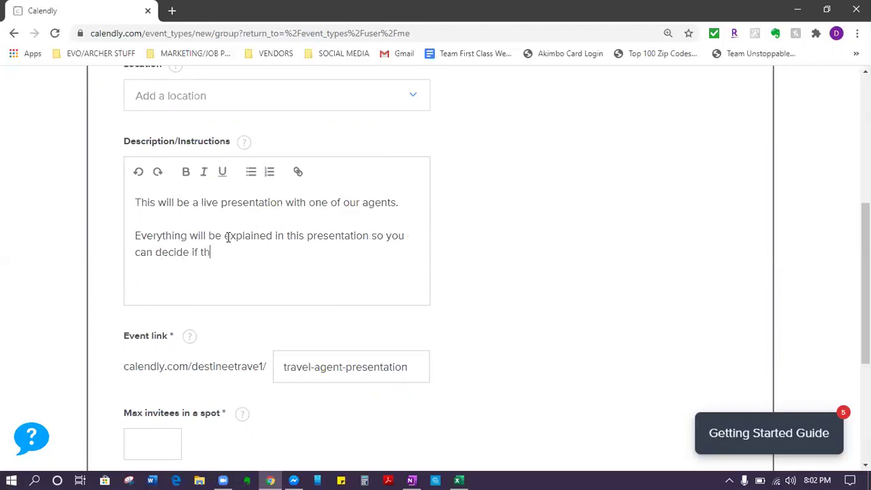
type("is is a good fit for yout")
key("BackSpace")
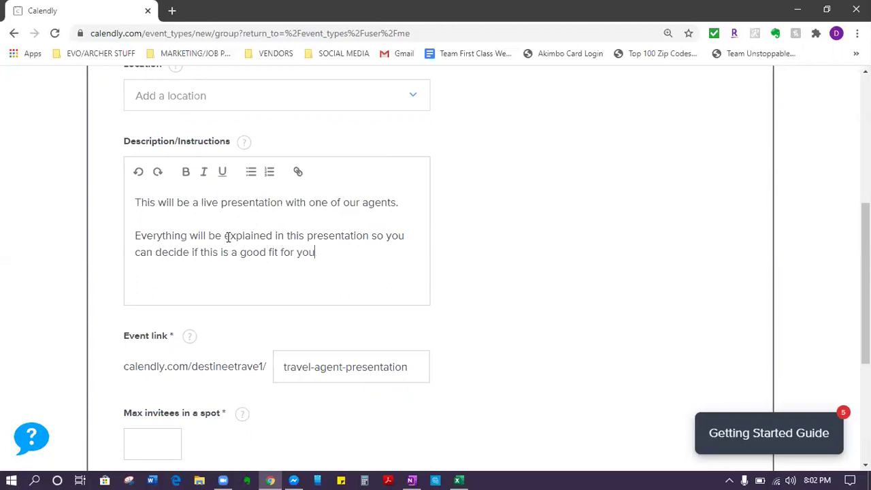
type(".")
key("Return")
key("Return")
type("Please schedule a day and")
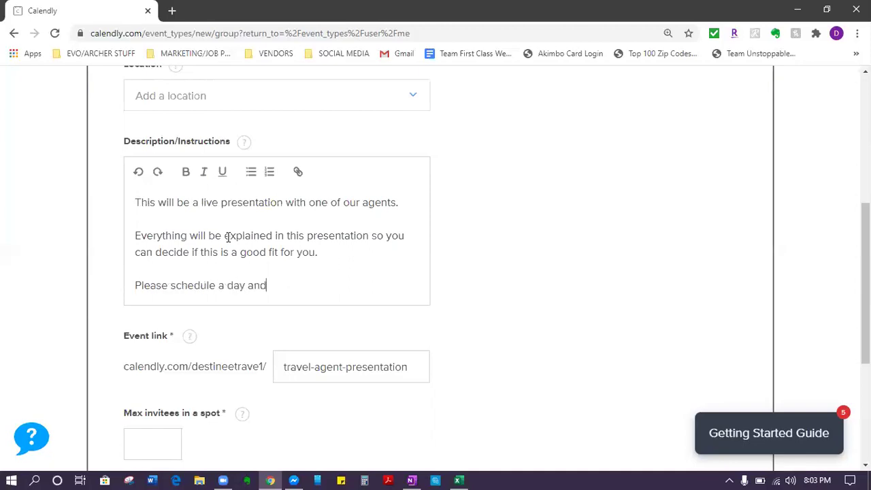
type(" time that works best for you")
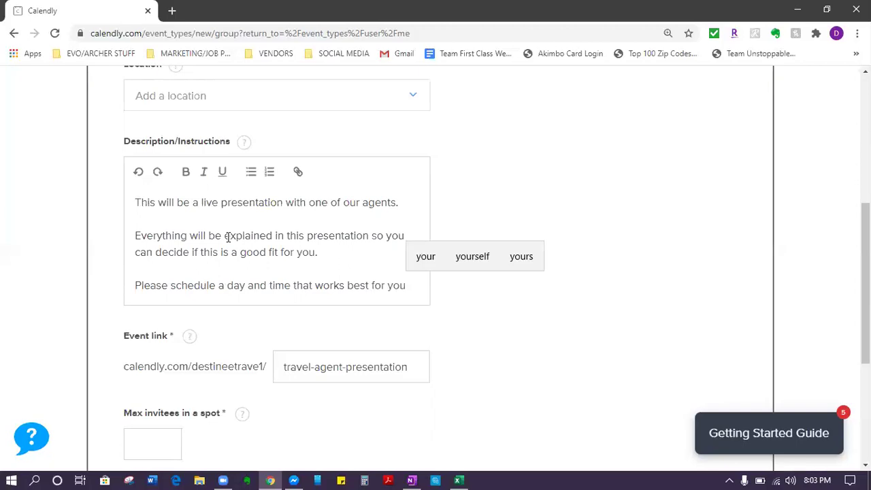
type("!")
key("Return")
key("Return")
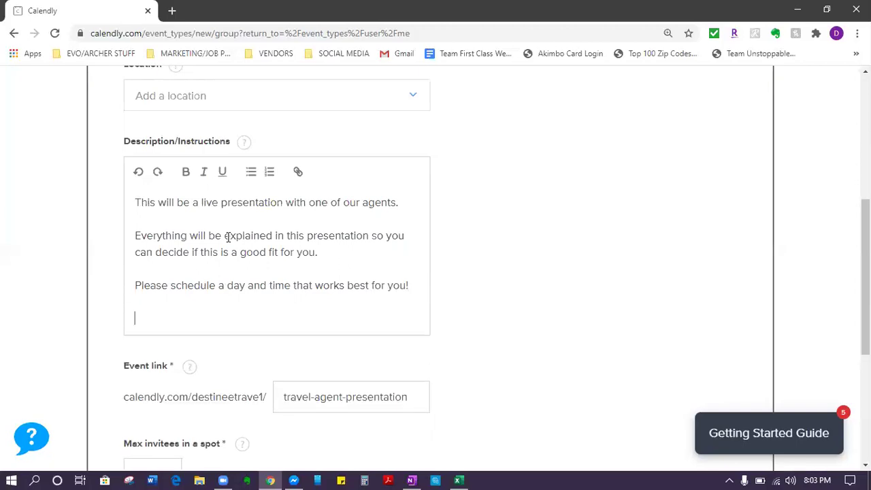
Step: Type the capitalised paragraph 'AFTER YOU SCHEDULE YOUR DAY AND TIME YOU WILL RECIEVE A CONFIRMATION EMAIL…' ending 'HOW TO WATCH THE PRESENTATION'
type("AFTER YOU SC")
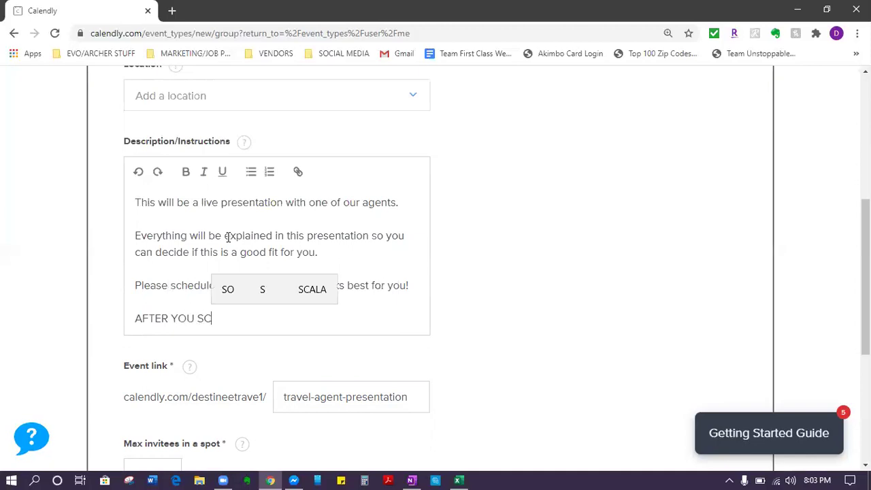
type("HEDULE ")
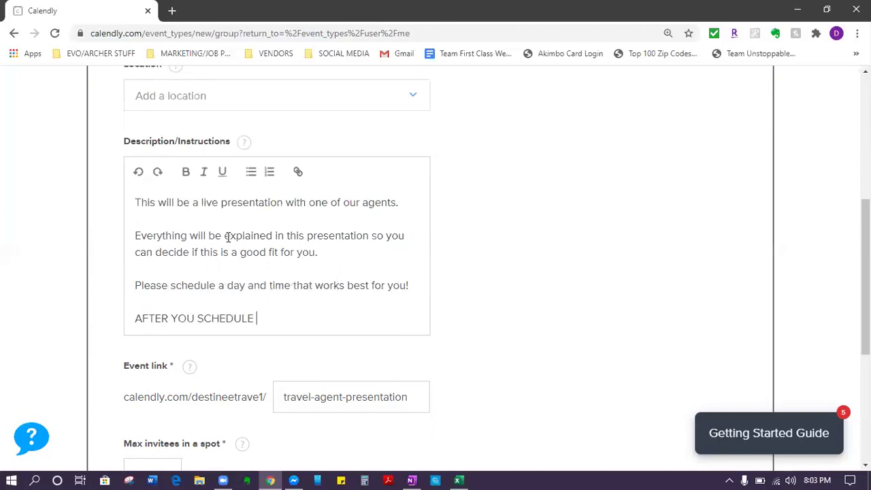
type("YOUR DAY AND TIME YOU WILL REC")
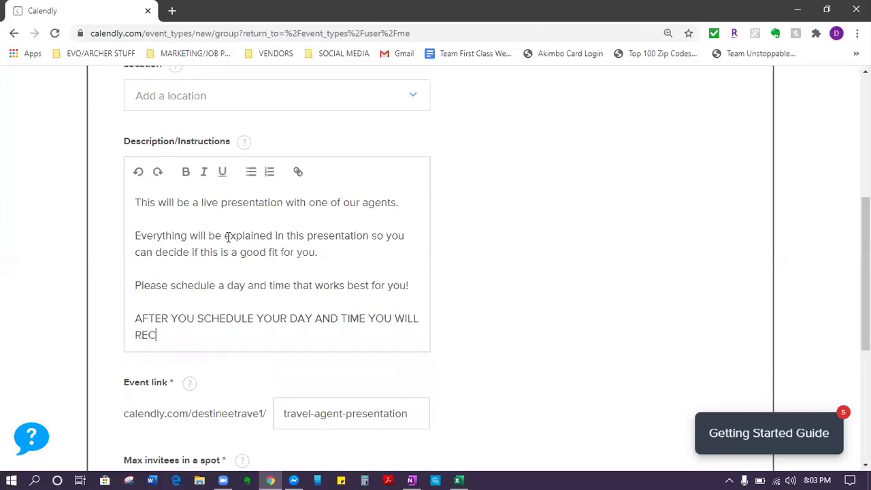
type("IEVE A CONFIRAT")
key("BackSpace")
key("BackSpace")
type("MATION")
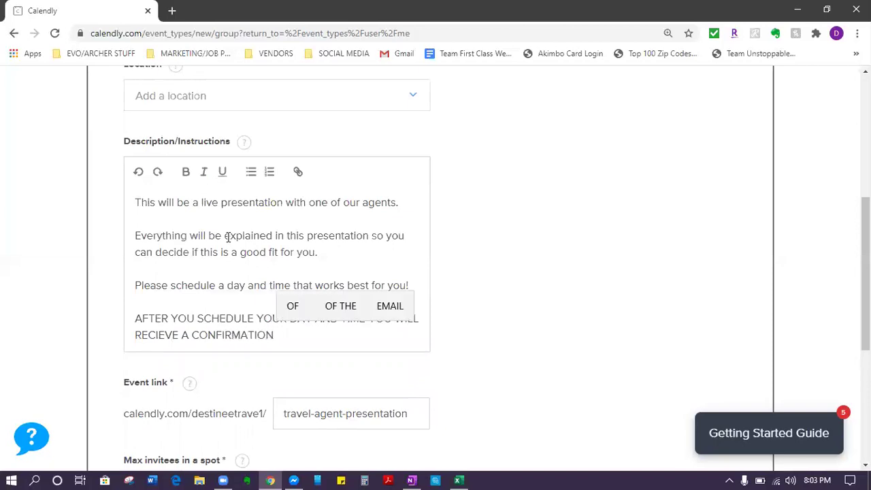
type(" EMAIL")
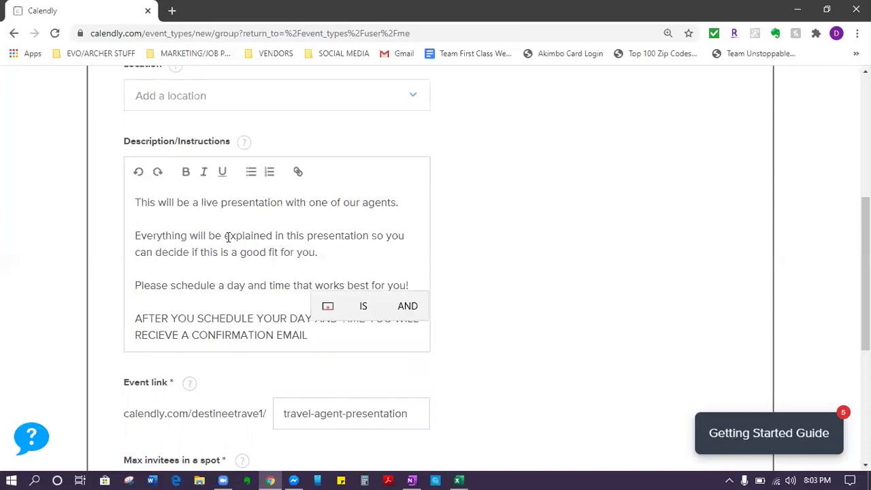
type(" WITH")
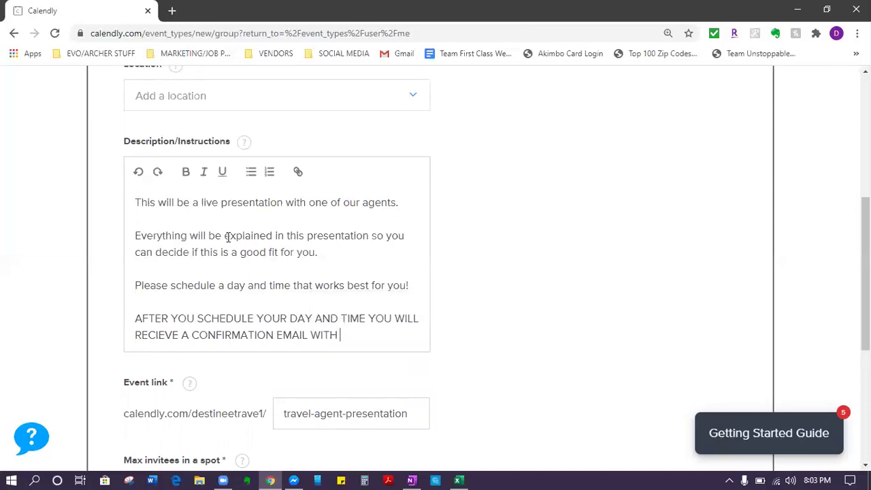
type(" IMPORTANT INFROM")
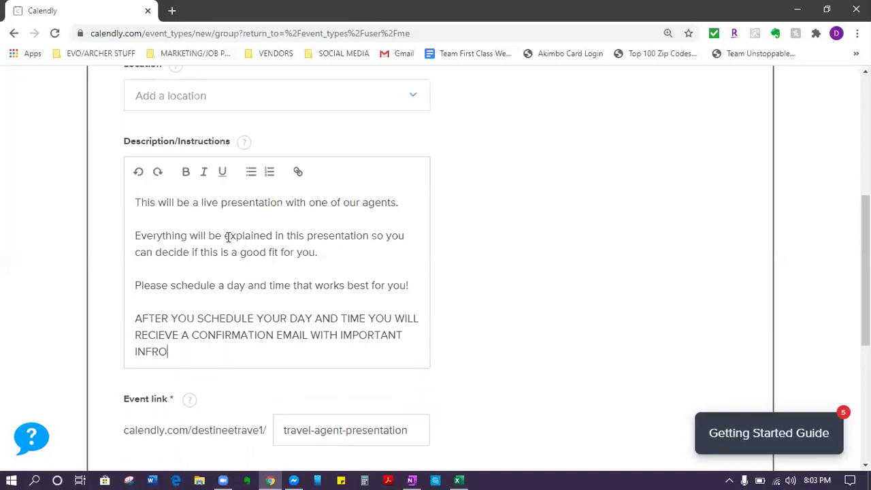
key("BackSpace")
key("BackSpace")
key("BackSpace")
type("ORMATION ON HOWT")
key("BackSpace")
type("TO")
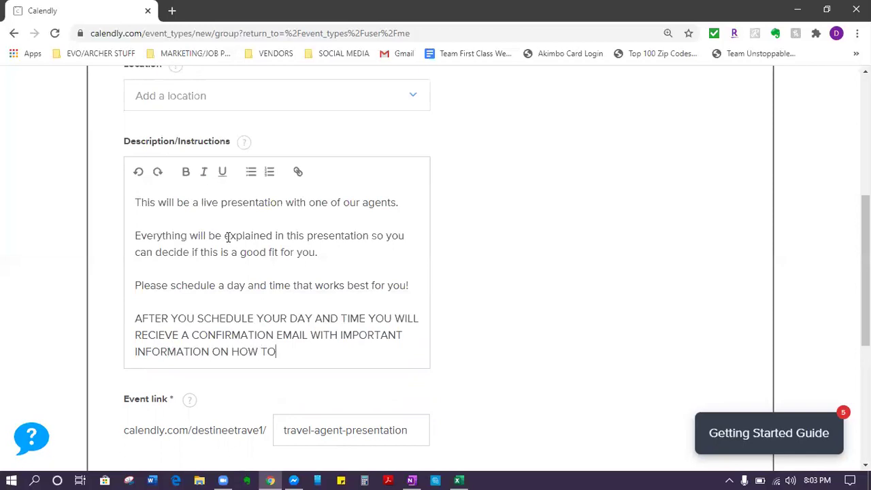
type(" WATCH THE PRE")
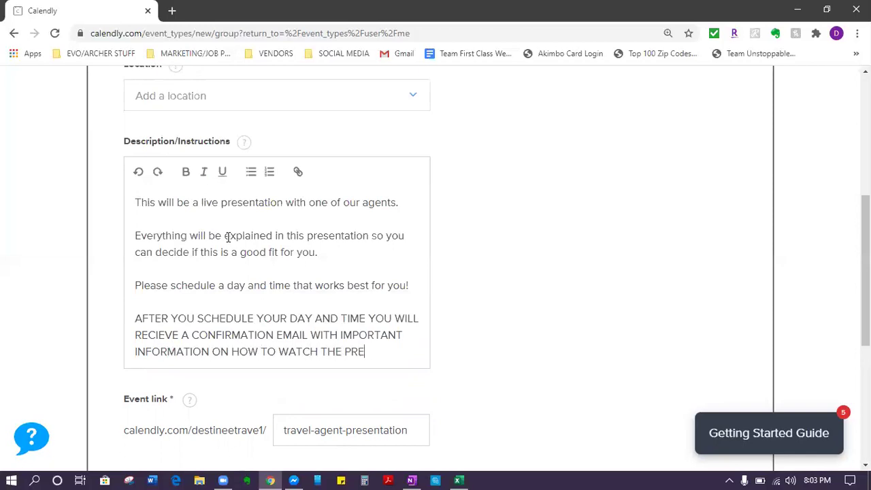
type("SENTATION")
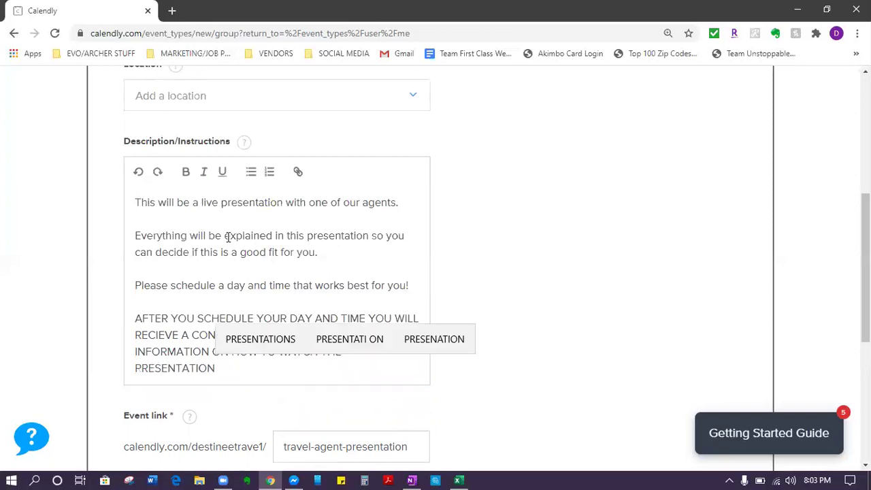
type("/")
type(".")
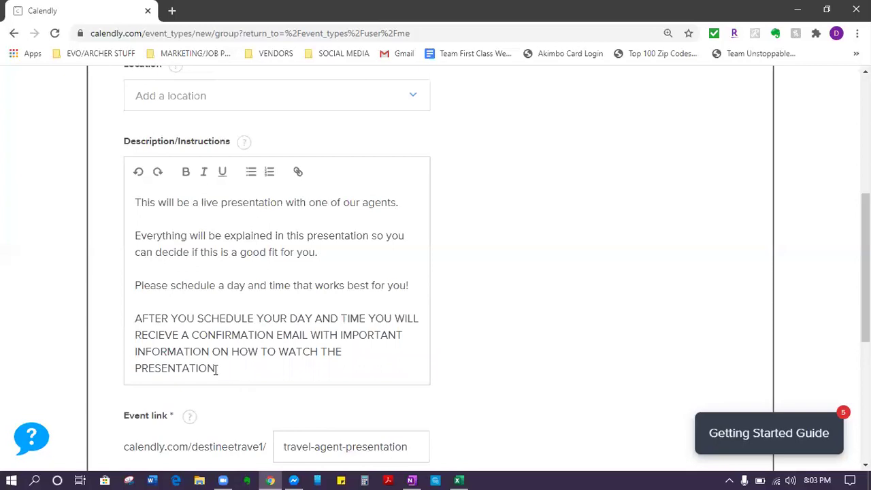
Step: Make the final all-caps description paragraph bold
left_click_drag(219, 368, 135, 318)
left_click(186, 171)
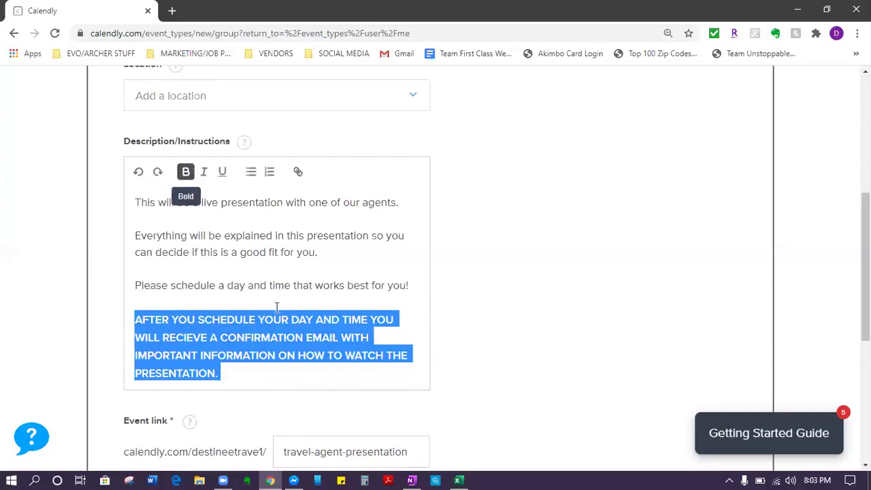
left_click(270, 376)
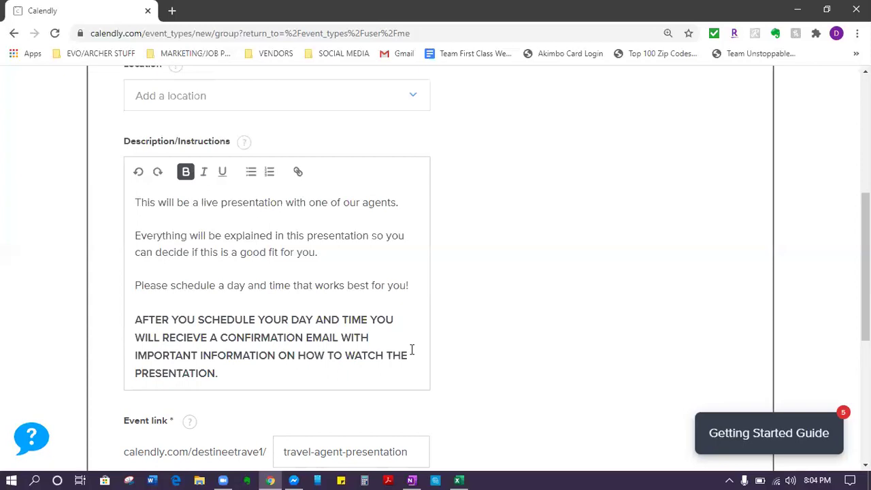
Step: Set Max invitees in a spot to 50
scroll(428, 342, "down", 1)
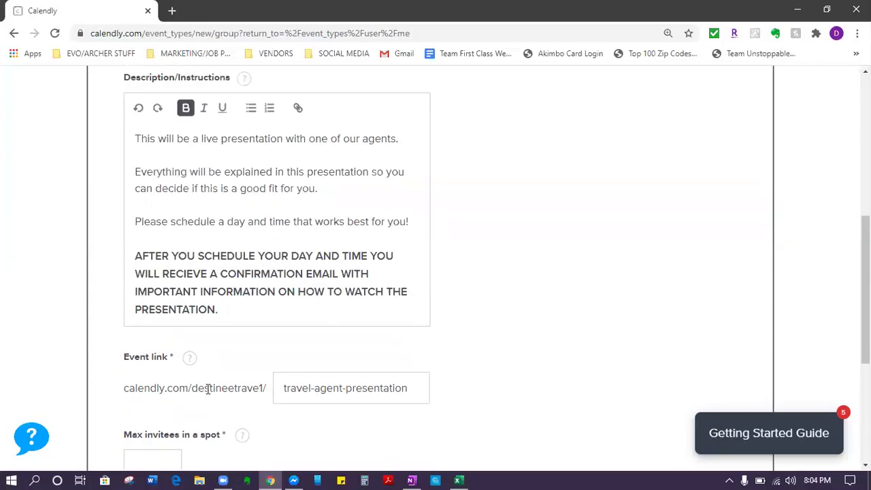
scroll(208, 388, "down", 2)
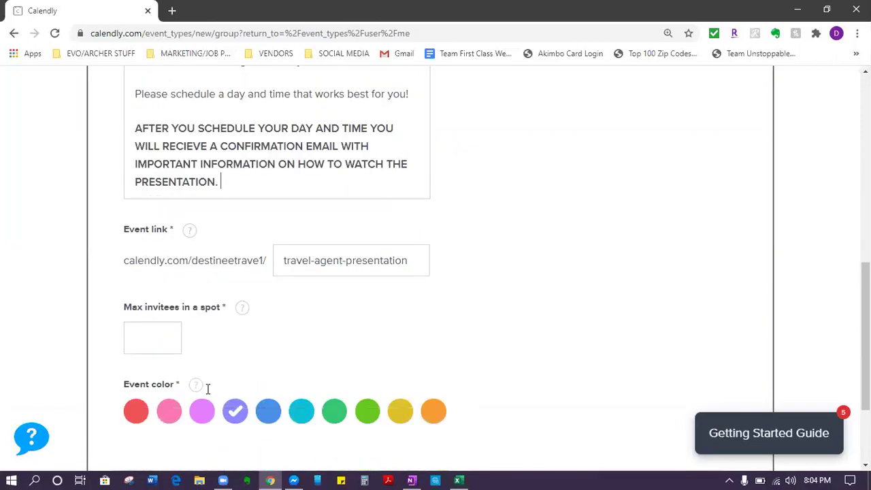
scroll(209, 394, "down", 2)
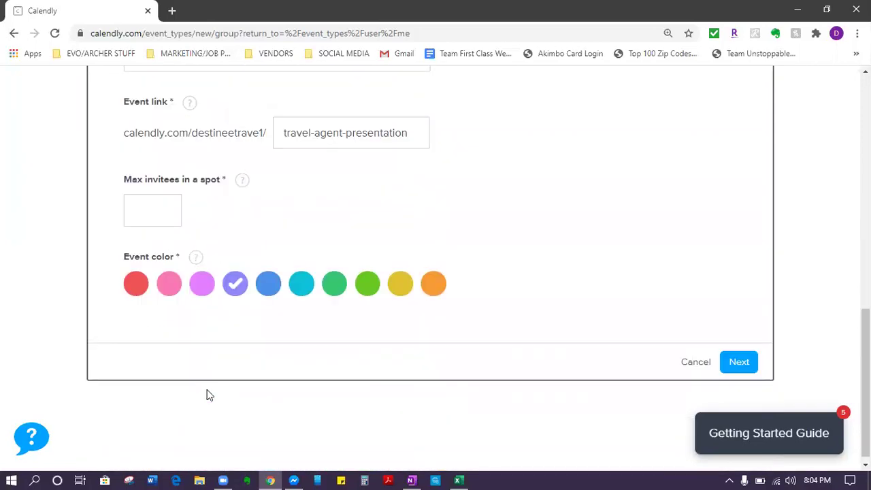
scroll(210, 395, "up", 5)
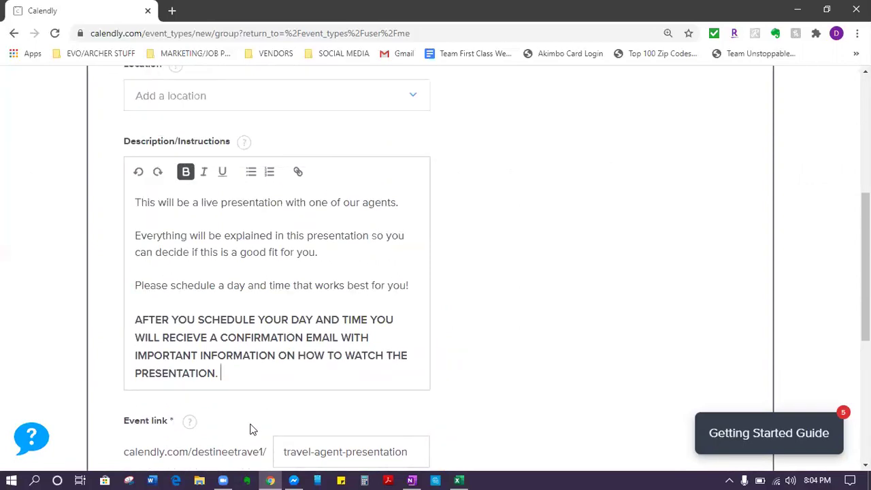
scroll(250, 428, "down", 3)
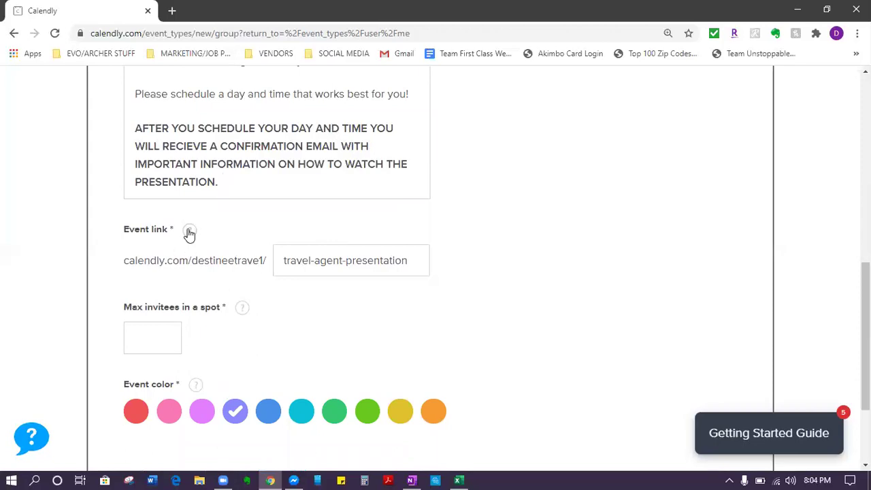
mouse_move(189, 232)
left_click(459, 247)
scroll(334, 291, "down", 3)
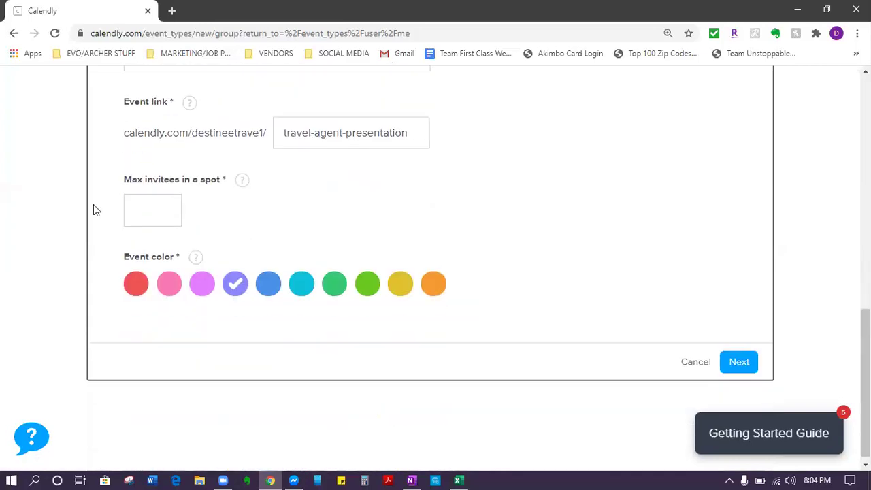
left_click(143, 206)
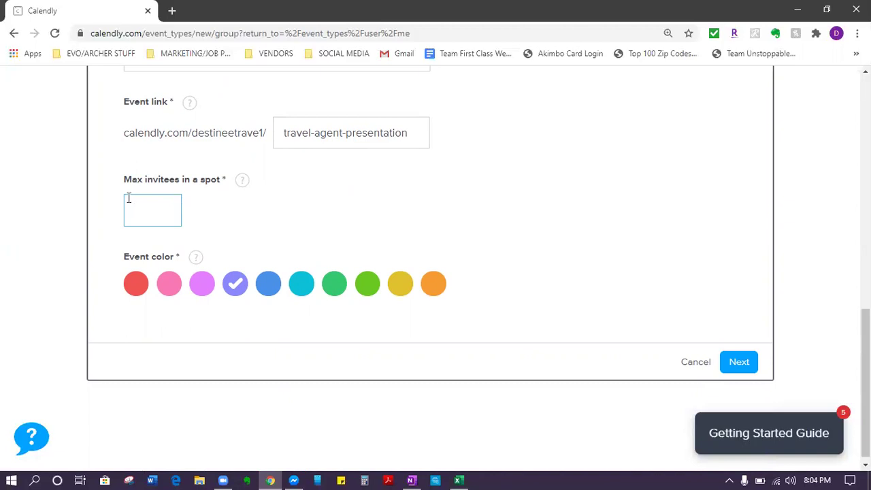
type("10")
key("BackSpace")
key("BackSpace")
type("50")
Step: Set the event colour to pink
left_click(172, 293)
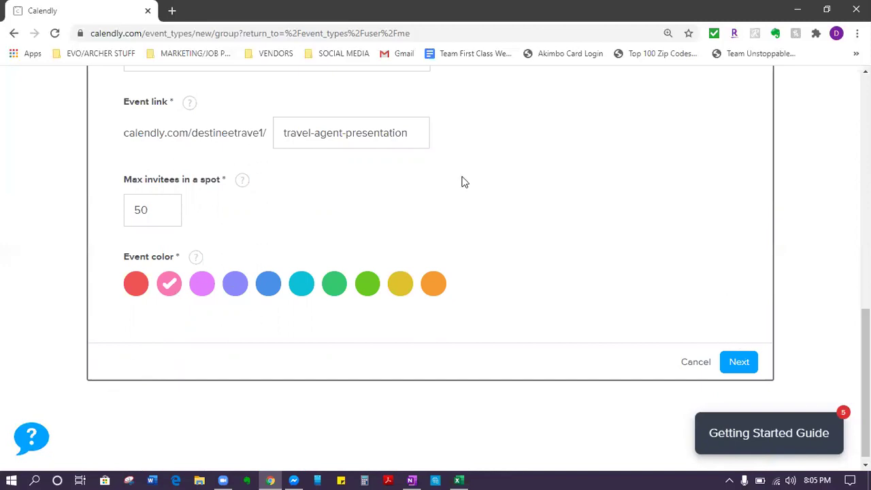
scroll(460, 180, "up", 5)
scroll(466, 161, "down", 5)
scroll(469, 149, "up", 5)
scroll(476, 136, "down", 5)
left_click(734, 359)
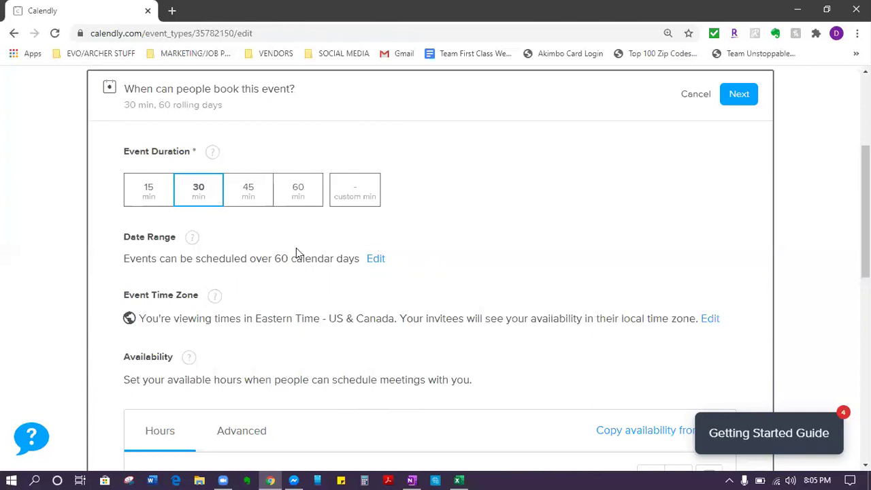
left_click(313, 198)
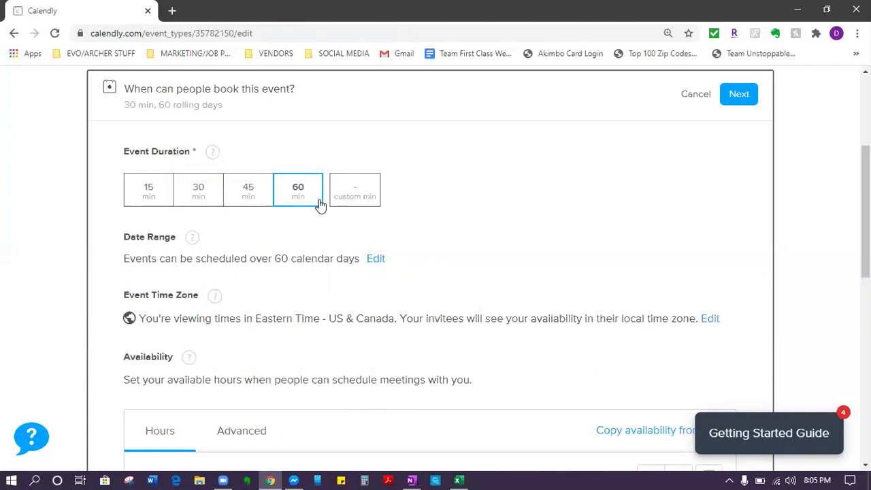
scroll(320, 204, "down", 2)
scroll(354, 196, "up", 1)
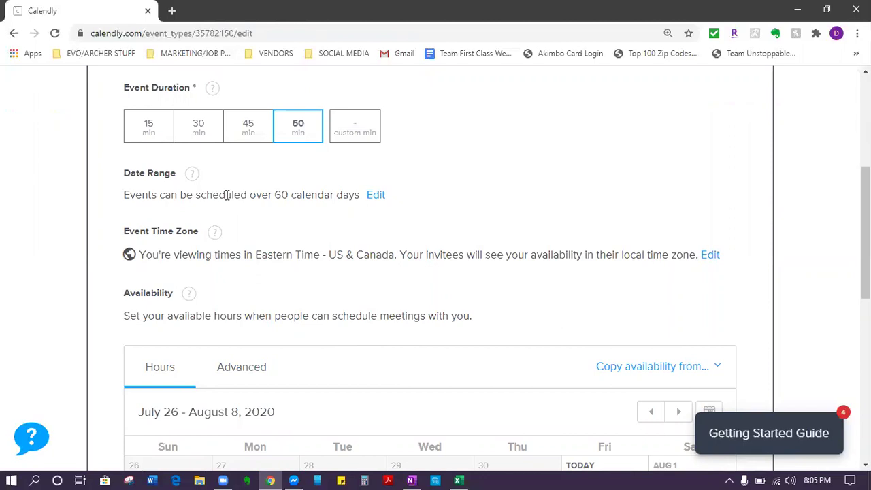
left_click_drag(124, 195, 360, 196)
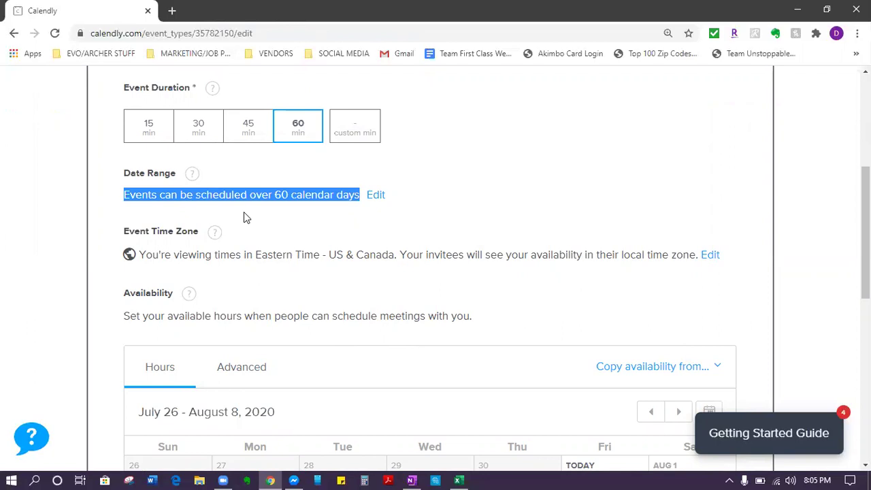
scroll(246, 217, "down", 5)
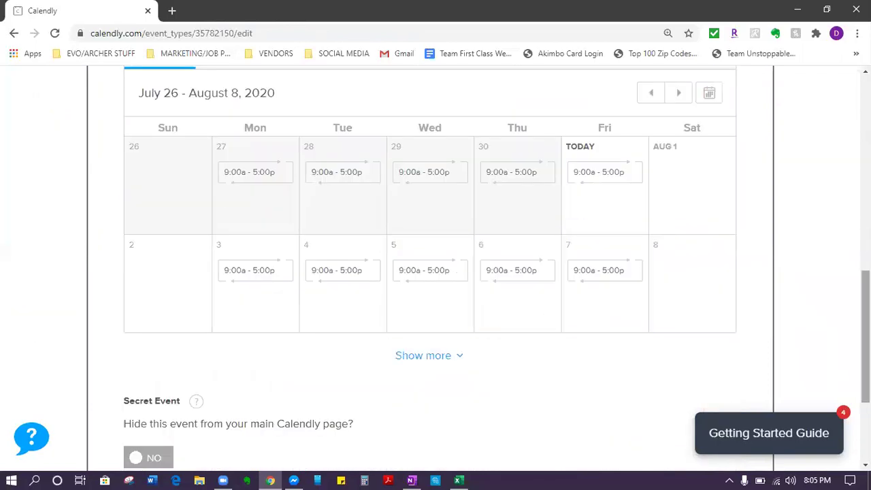
scroll(484, 422, "up", 4)
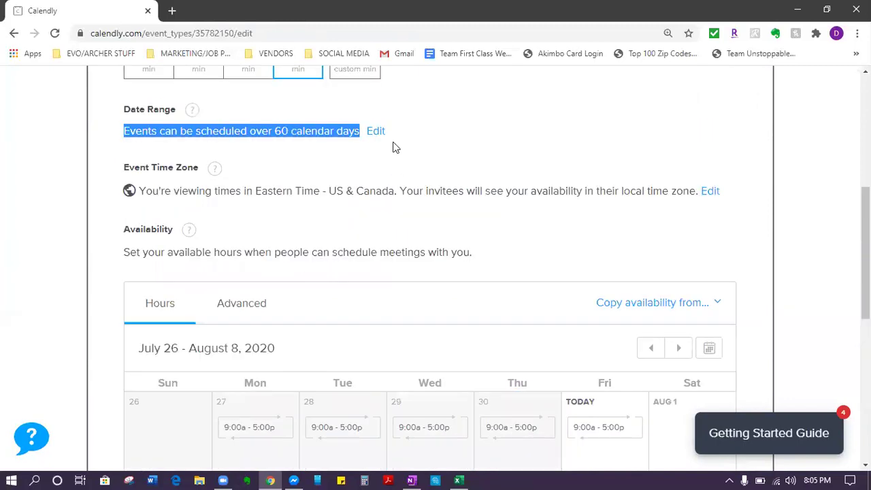
Step: Change the Date Range to 3 rolling calendar days instead of 60 and apply it
left_click(379, 133)
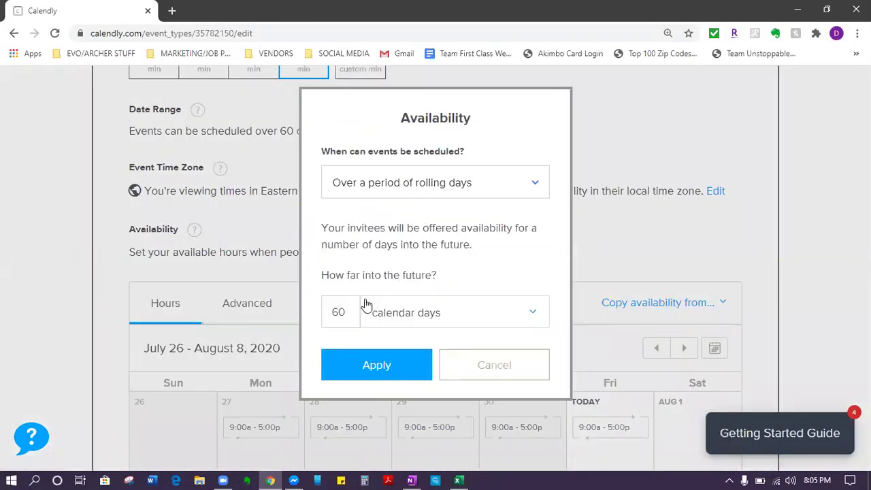
left_click(387, 192)
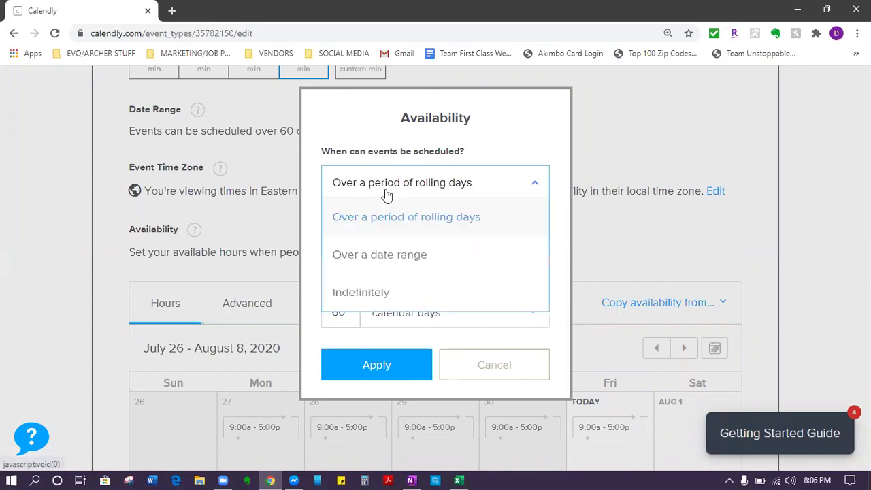
left_click(378, 231)
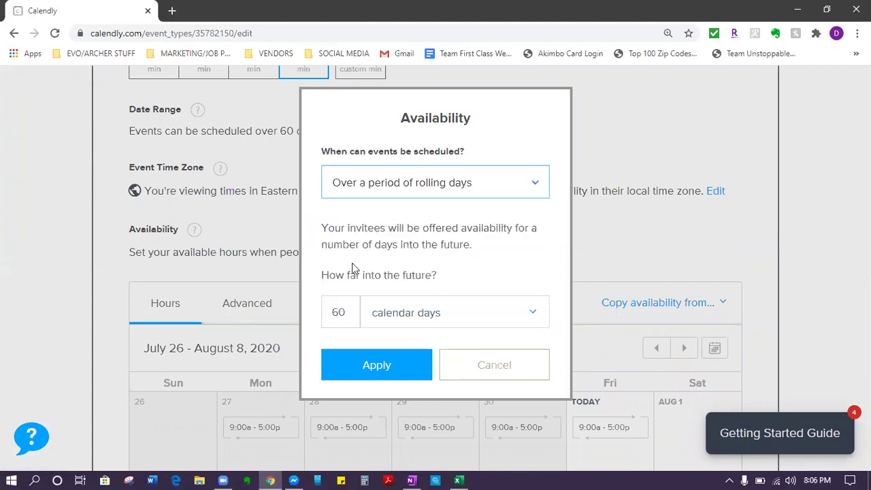
left_click(348, 312)
left_click_drag(348, 311, 323, 304)
type("3")
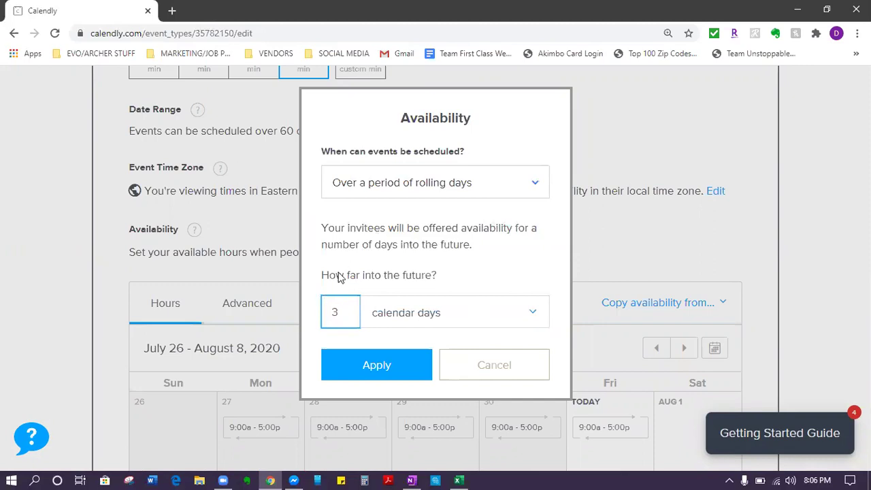
left_click(393, 365)
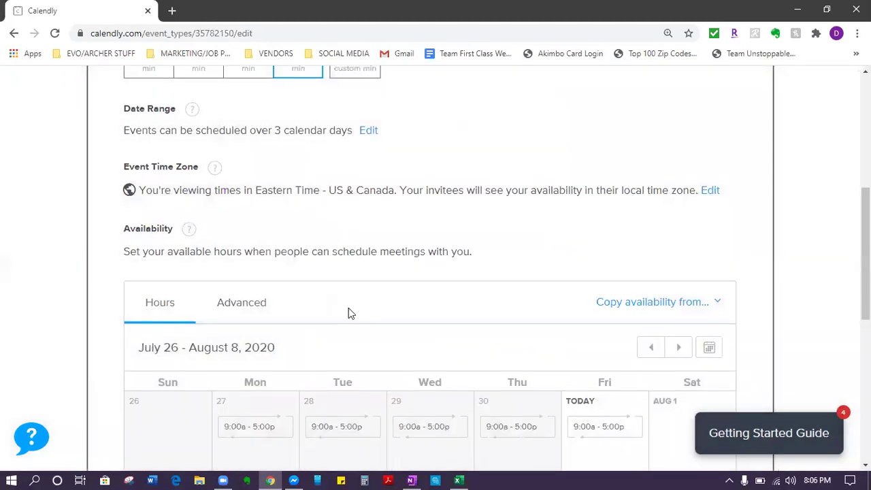
scroll(348, 313, "down", 3)
scroll(349, 313, "up", 2)
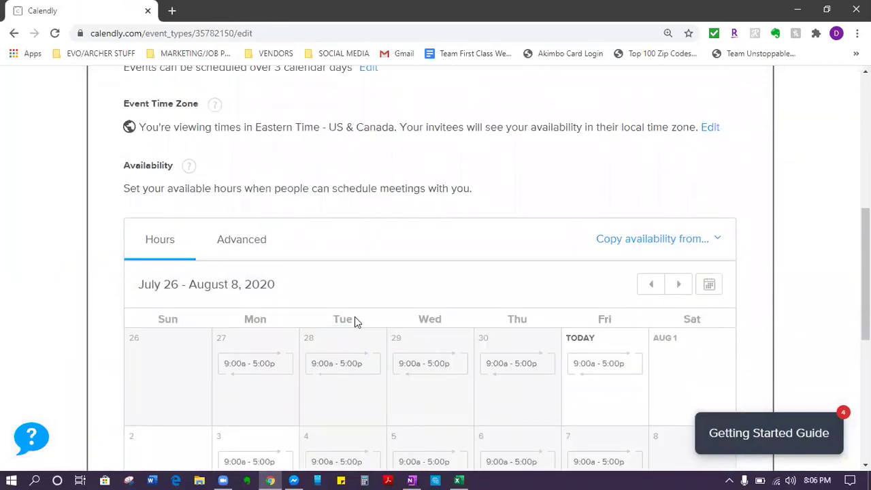
scroll(354, 322, "down", 1)
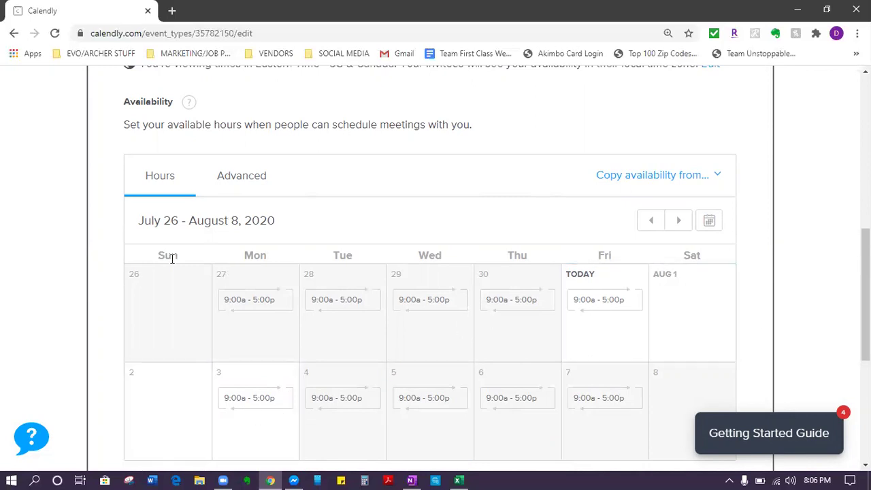
scroll(259, 277, "up", 5)
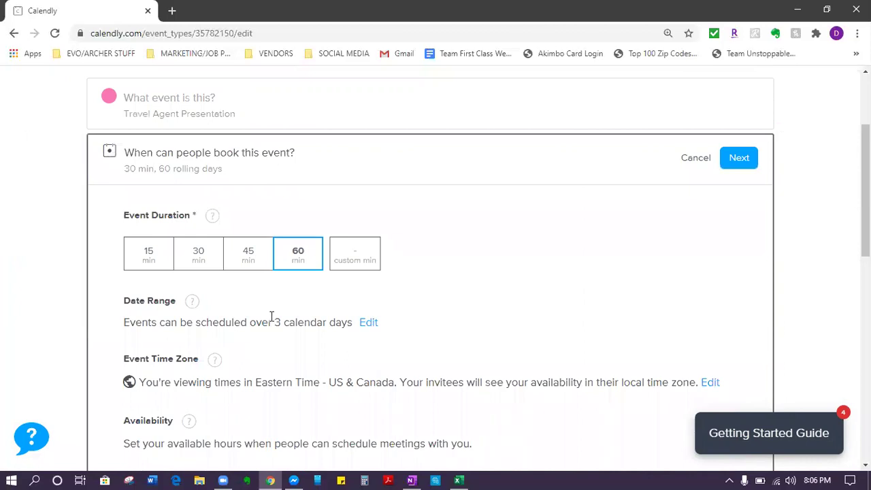
scroll(269, 318, "down", 3)
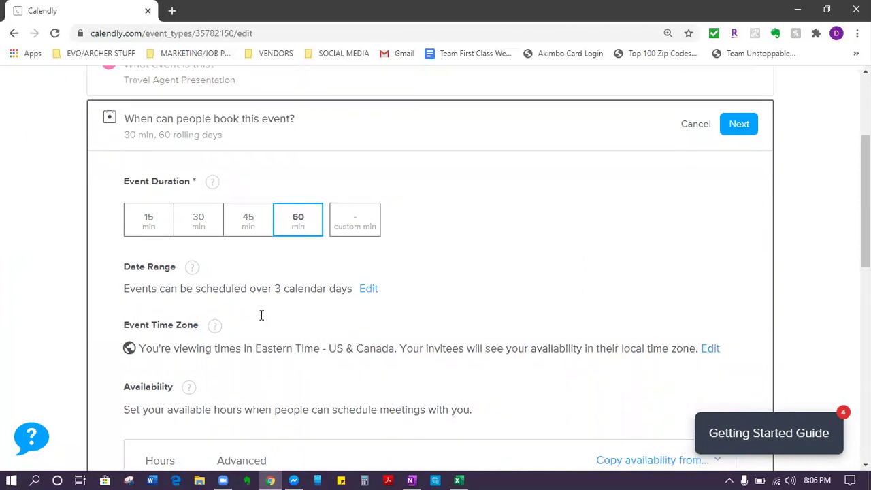
scroll(263, 322, "down", 1)
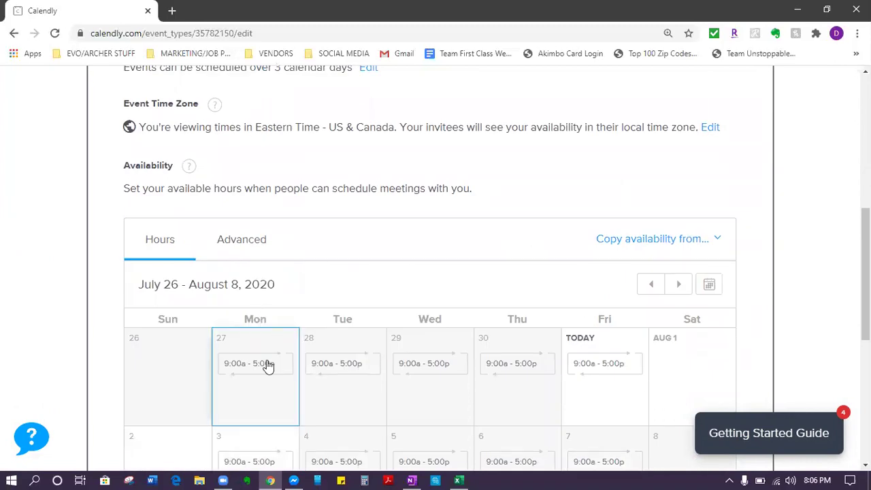
scroll(261, 389, "down", 2)
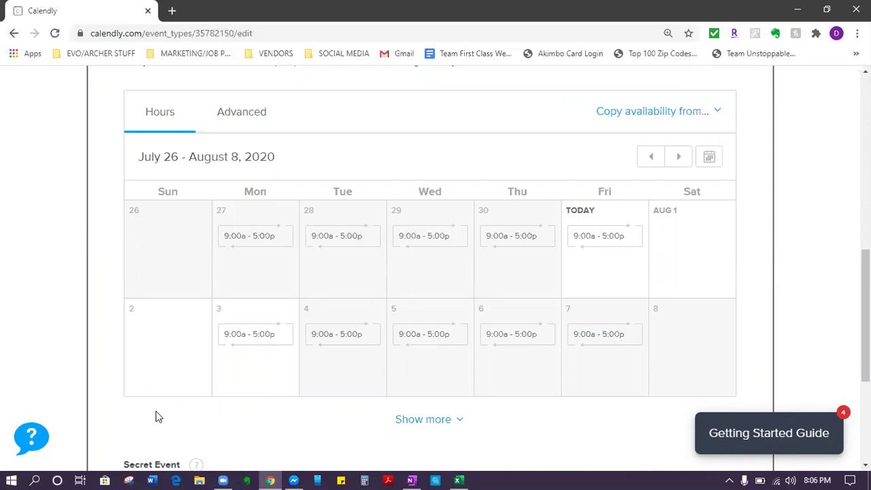
scroll(156, 412, "up", 3)
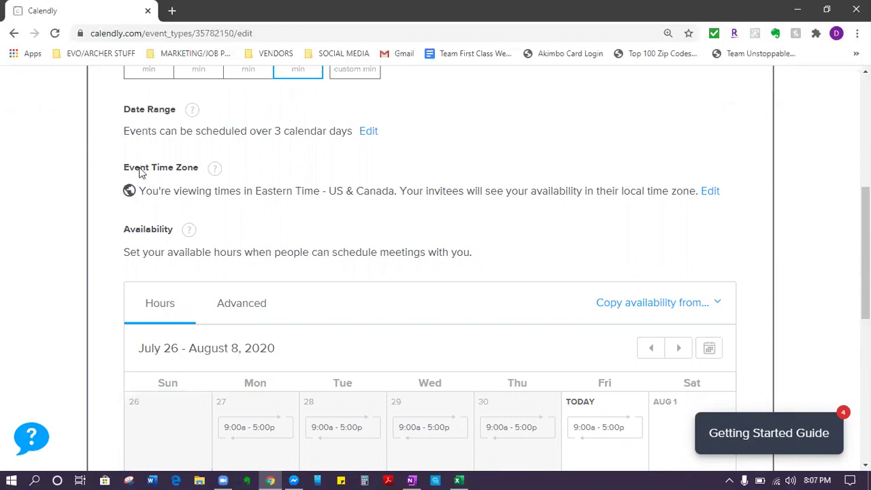
left_click_drag(116, 171, 193, 182)
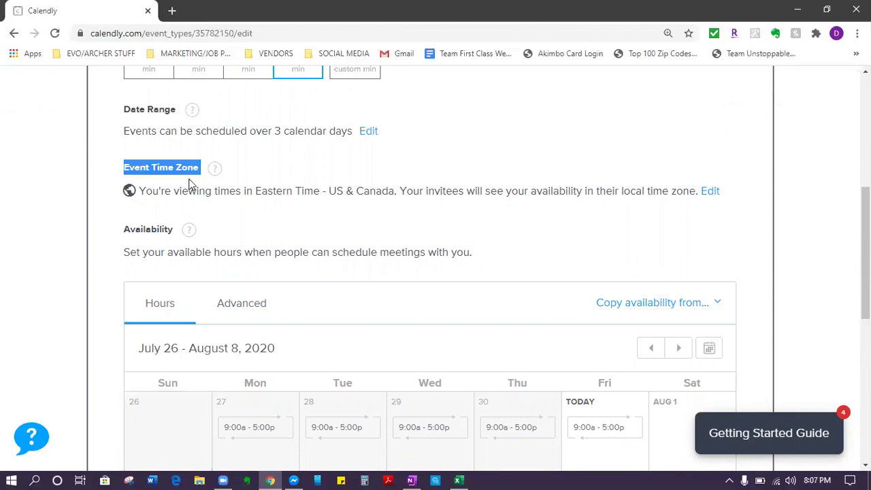
left_click_drag(138, 193, 324, 187)
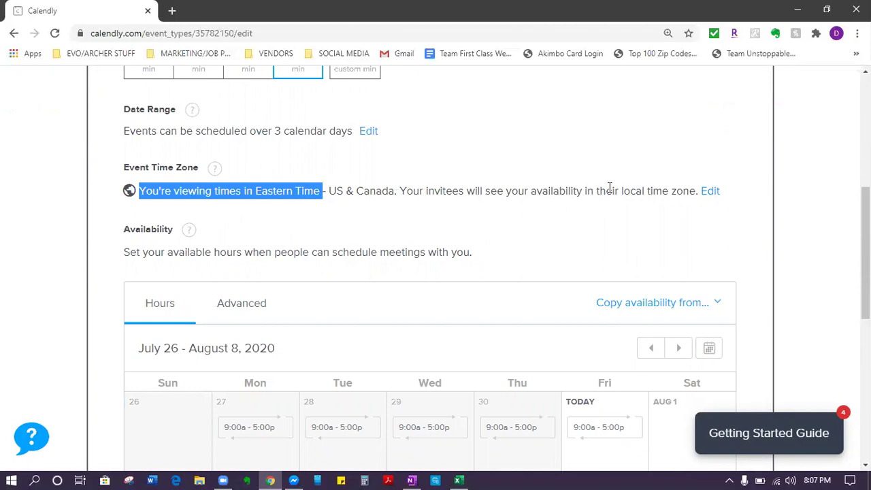
left_click(694, 225)
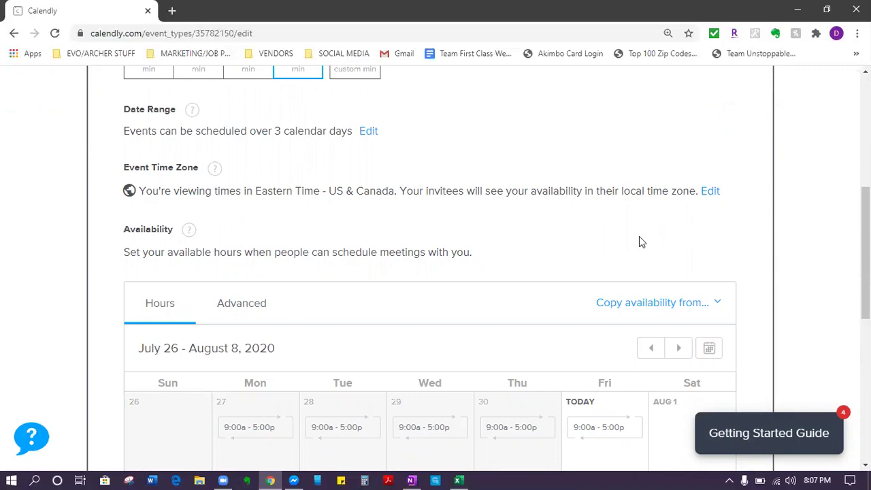
scroll(590, 259, "down", 1)
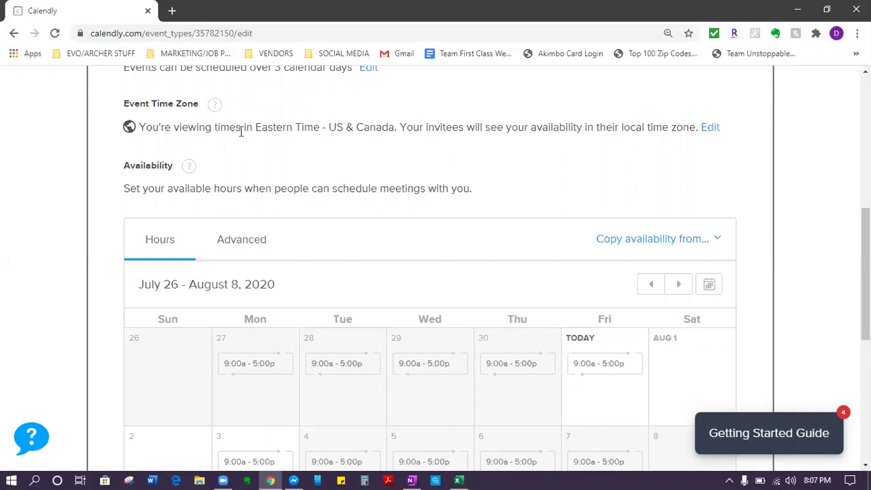
left_click_drag(256, 128, 322, 128)
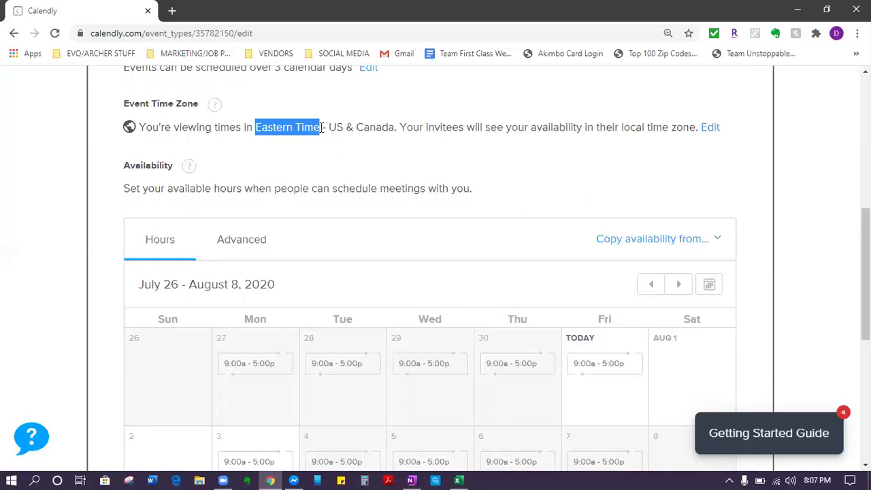
left_click(322, 128)
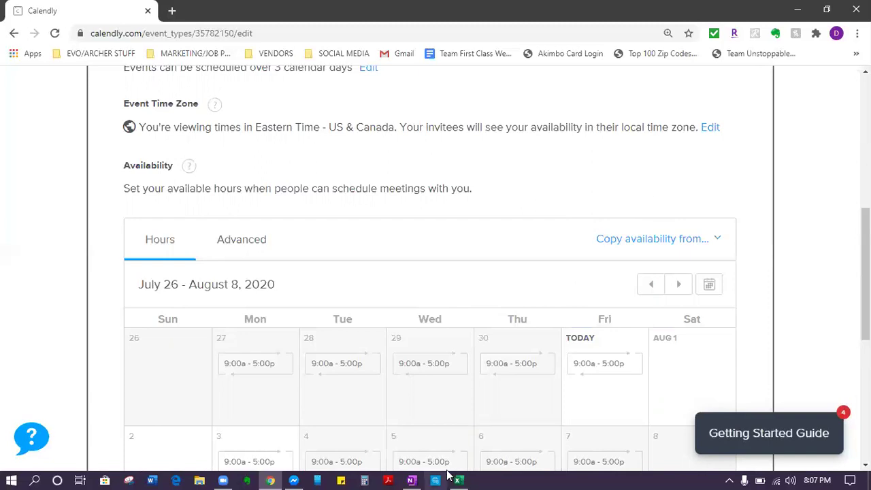
scroll(334, 259, "down", 2)
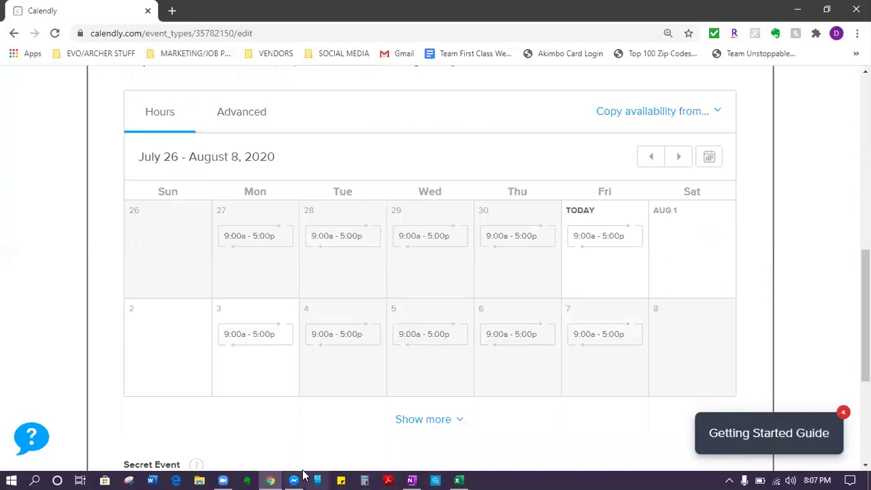
Step: Open the downloaded August 2020 calendar JPG from Downloads in Photos
left_click(200, 479)
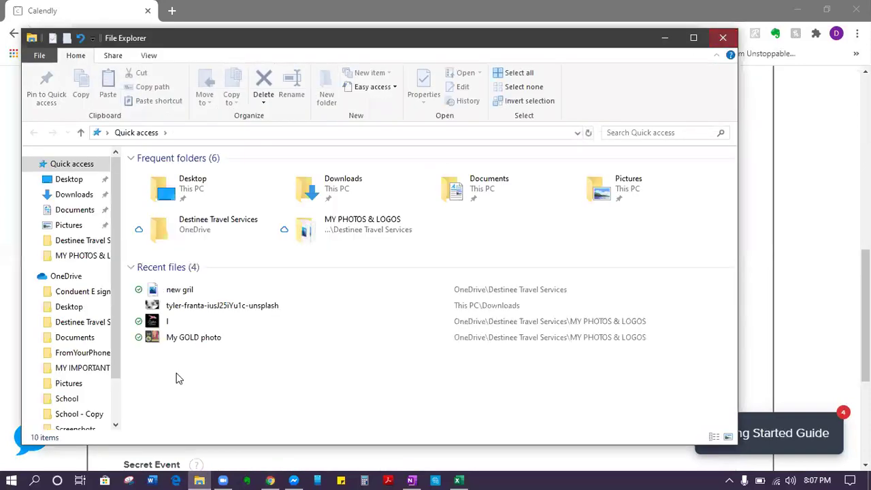
left_click(73, 196)
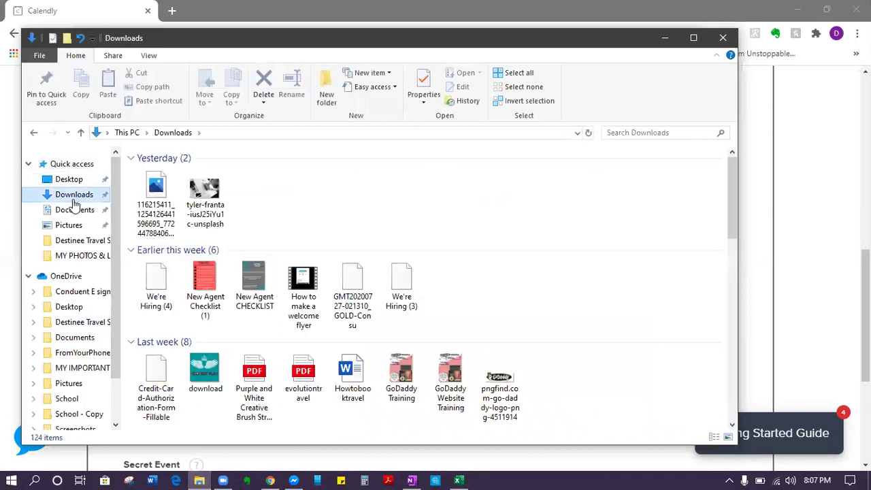
left_click(150, 206)
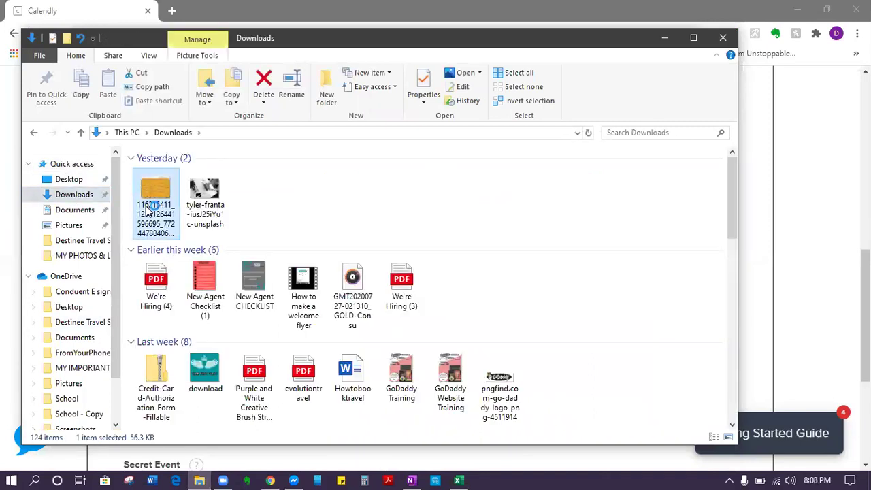
double_click(150, 206)
key("alt+Tab")
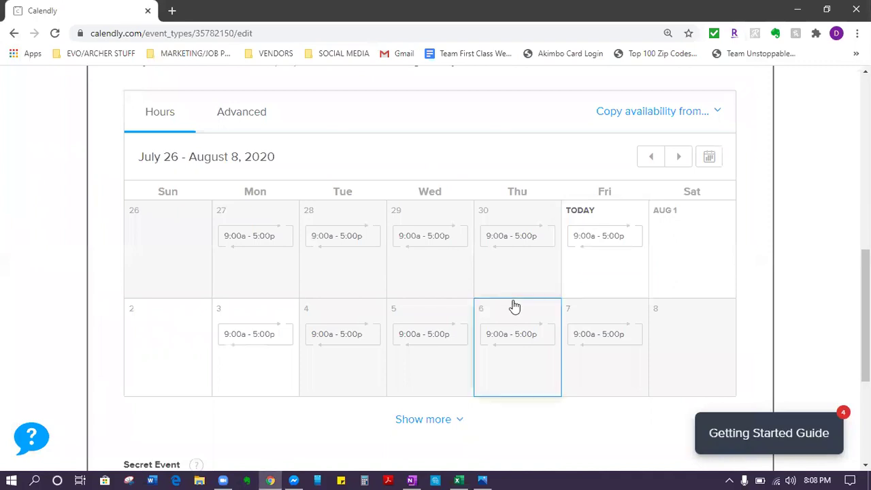
left_click(482, 476)
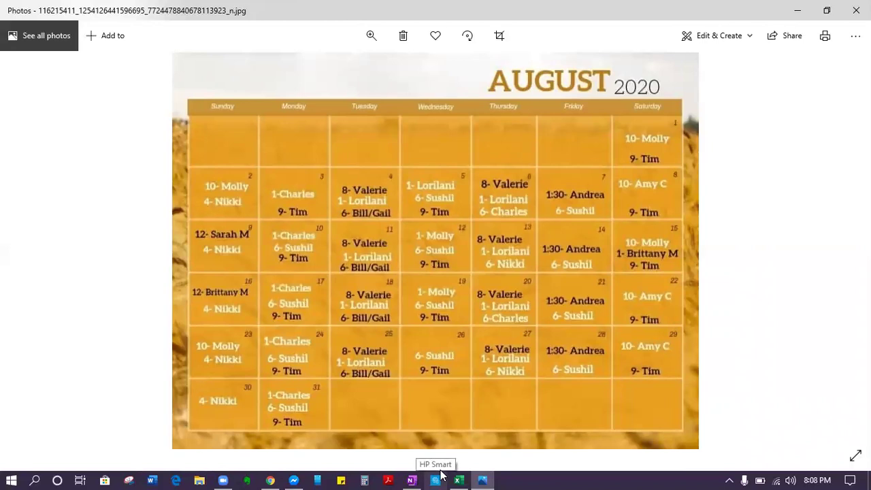
Step: Minimize Photos to bring Calendly's availability calendar back to the front
left_click(800, 8)
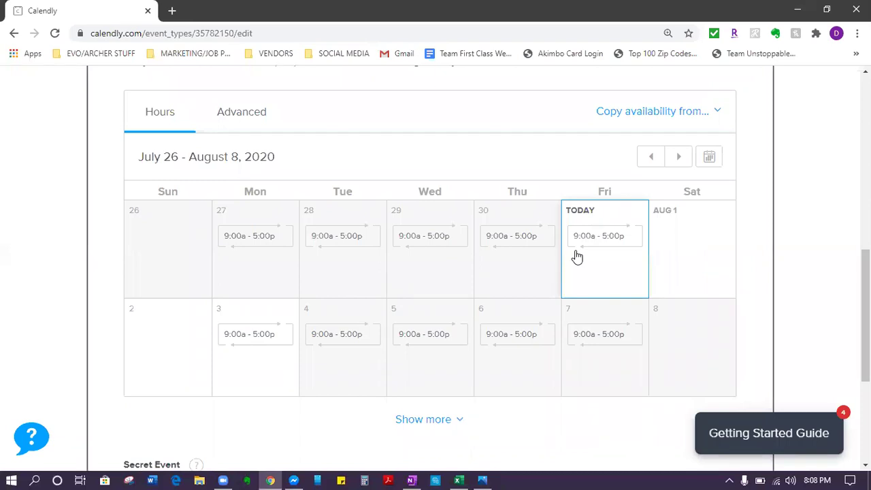
Step: Make Friday Jul 31 unavailable for that date only, then add a blank interval for Aug 1
left_click(576, 256)
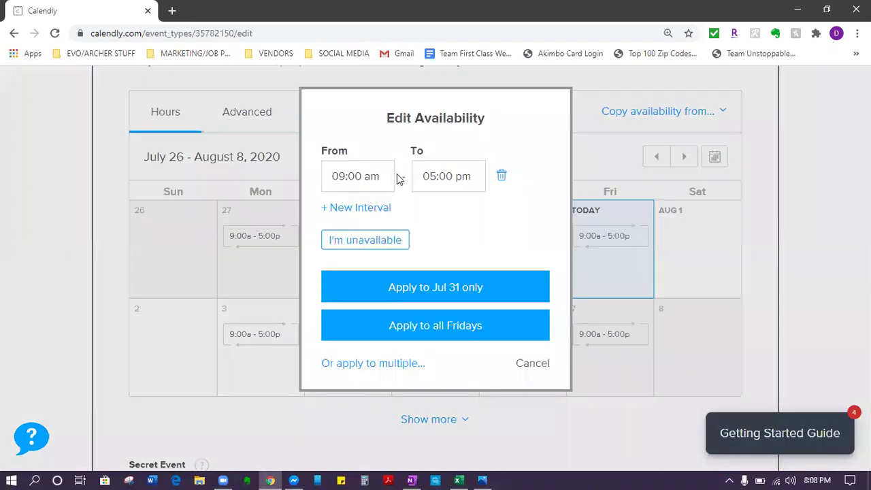
left_click(501, 179)
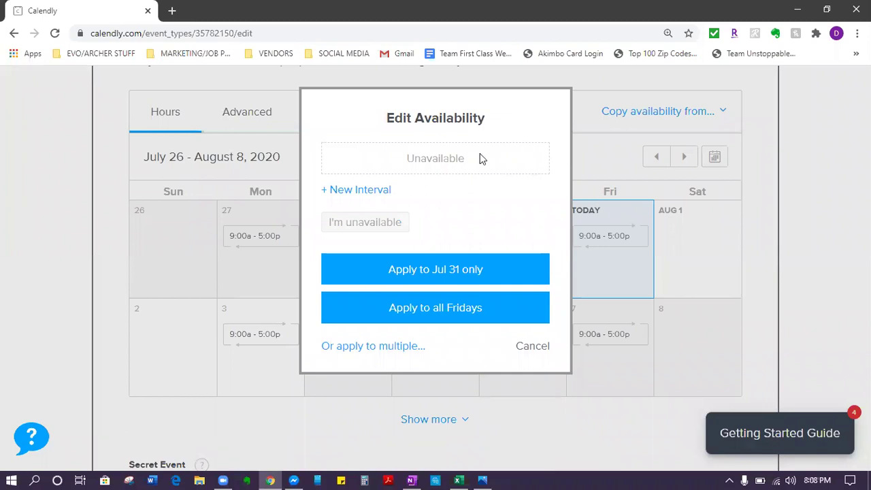
left_click(380, 189)
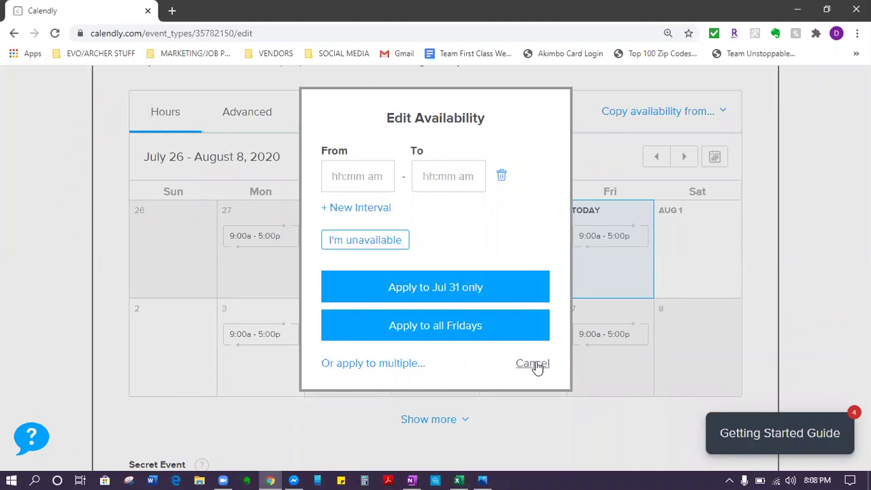
left_click(378, 231)
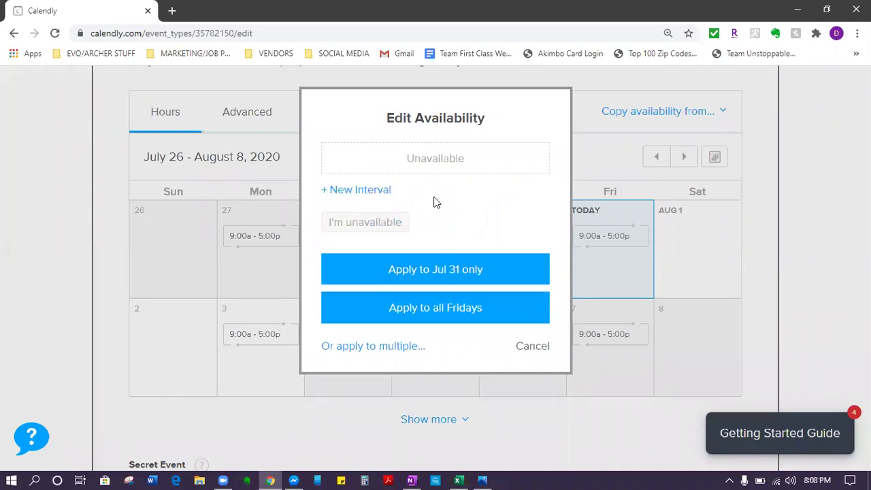
left_click(378, 189)
left_click(354, 242)
left_click(432, 276)
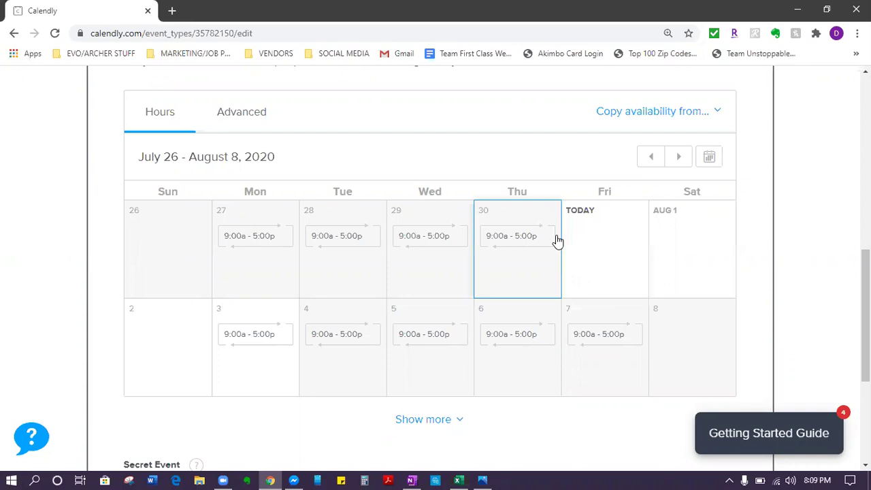
left_click(703, 259)
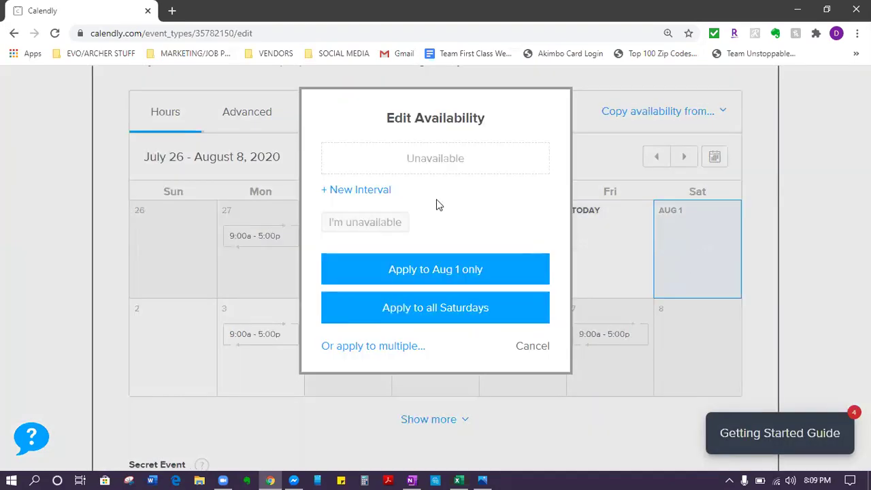
left_click(352, 190)
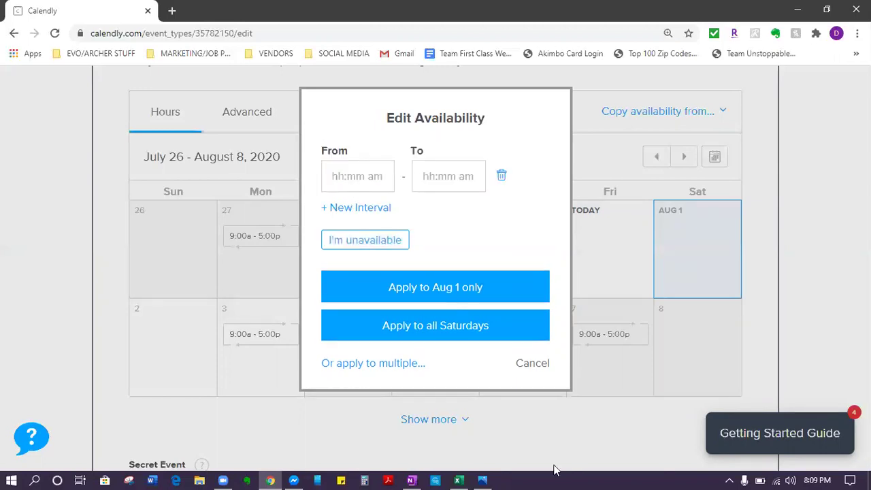
Step: Bring the August 2020 schedule image back up in Photos
left_click(488, 477)
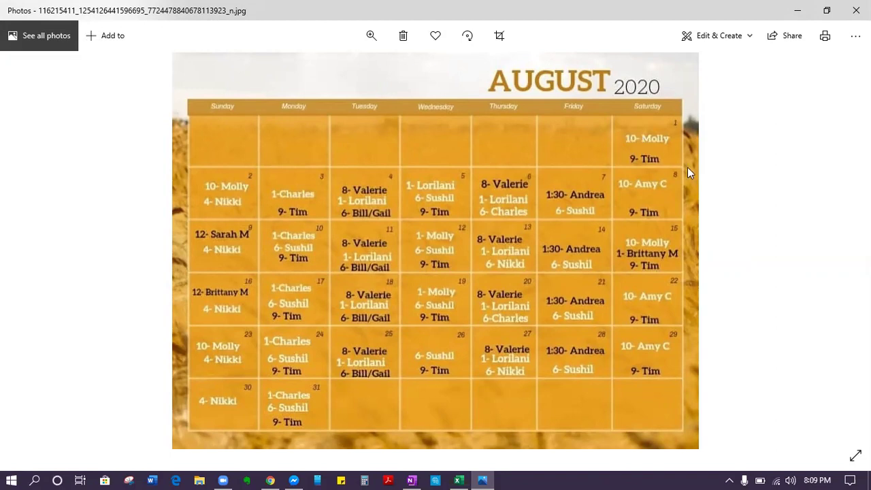
Step: Give Saturday Aug 1 a 1:00 pm–2:00 pm interval
left_click(797, 12)
left_click(375, 181)
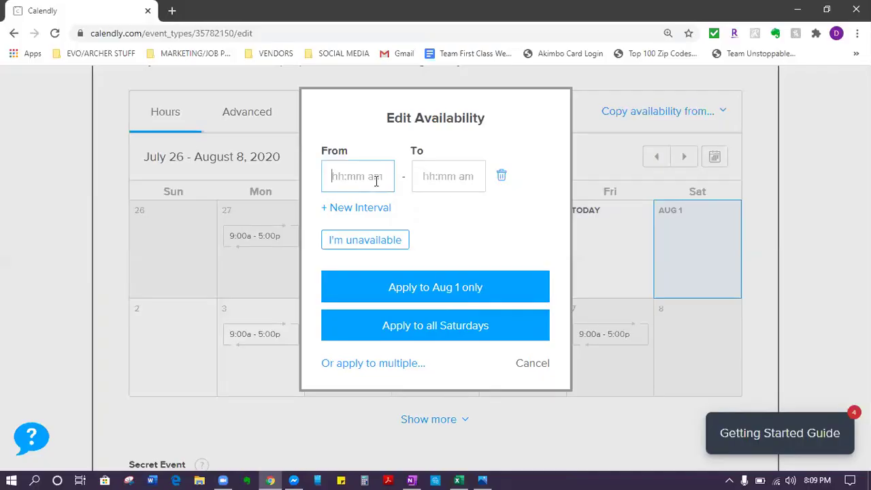
type("1:00A")
key("BackSpace")
type("pm")
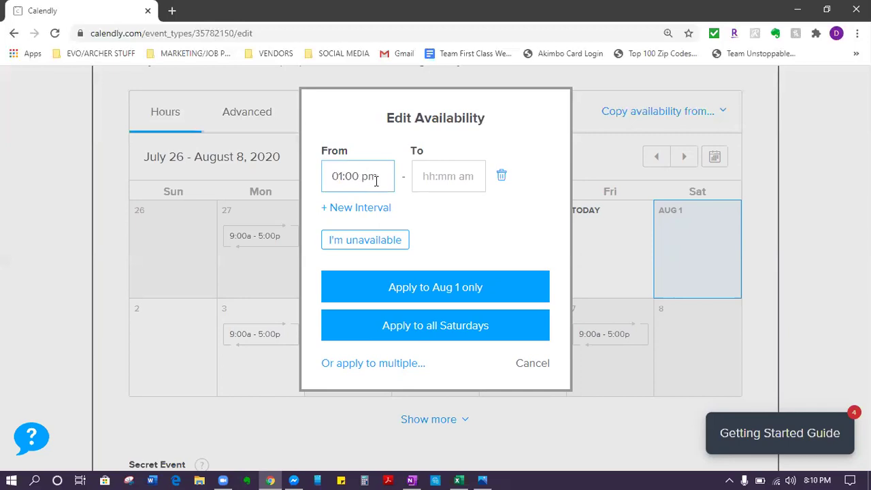
left_click(446, 171)
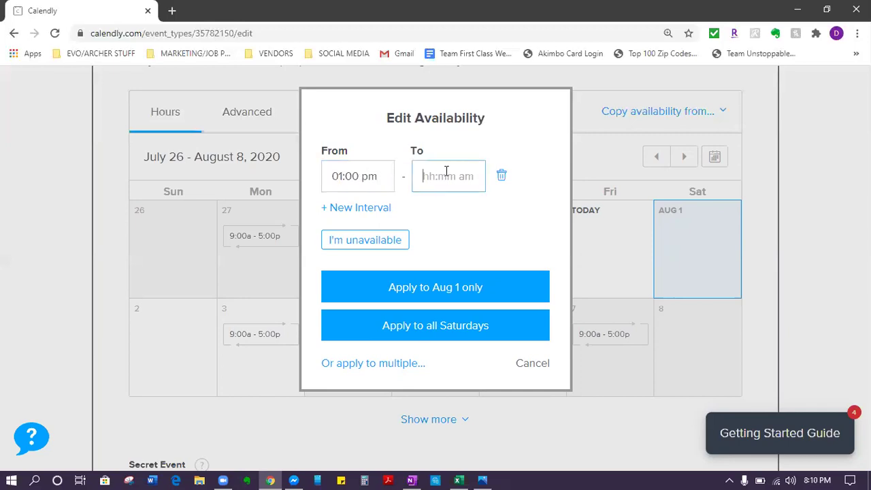
type("2:00 pm")
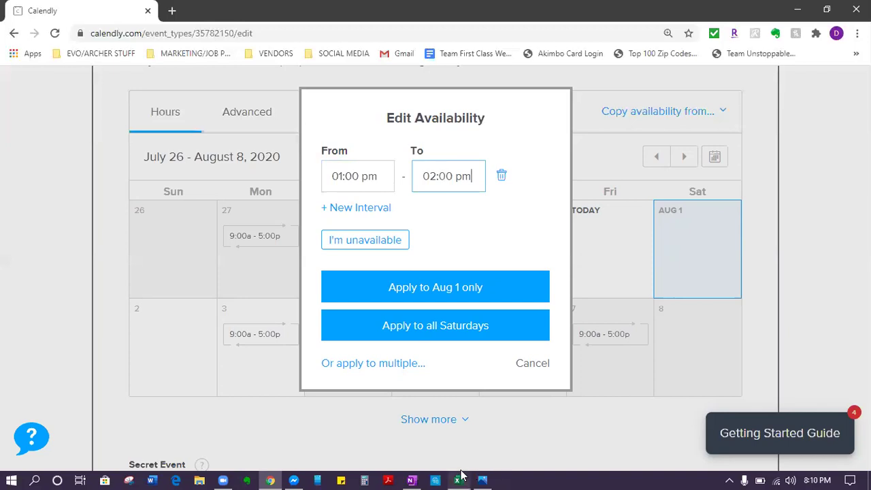
Step: Add a second 12:00 am–1:00 am interval and apply both to Aug 1 only
mouse_move(463, 475)
left_click(490, 474)
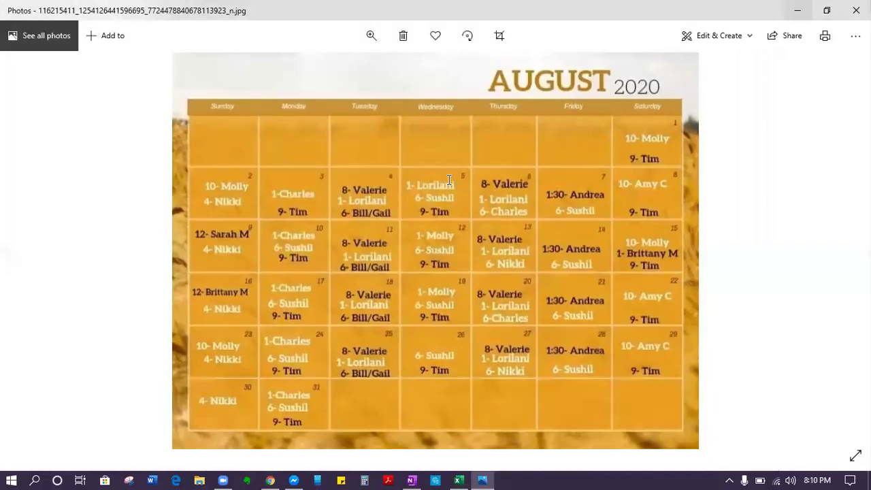
key("alt+Tab")
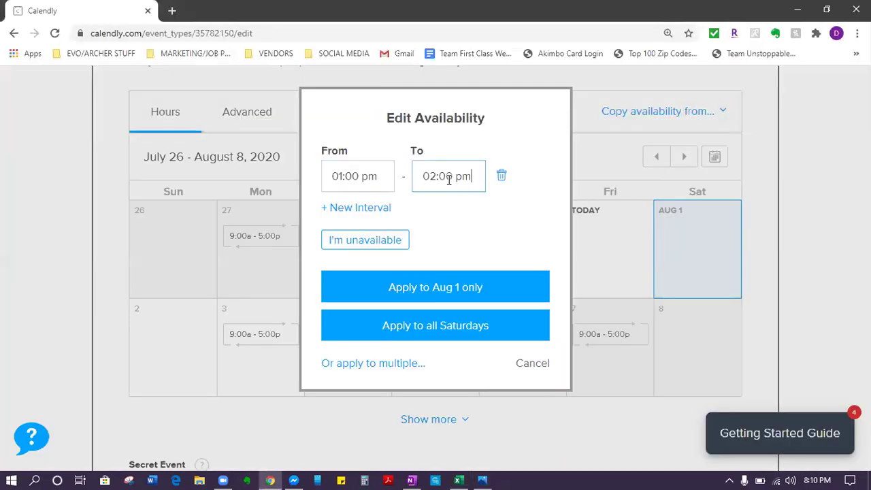
left_click(481, 476)
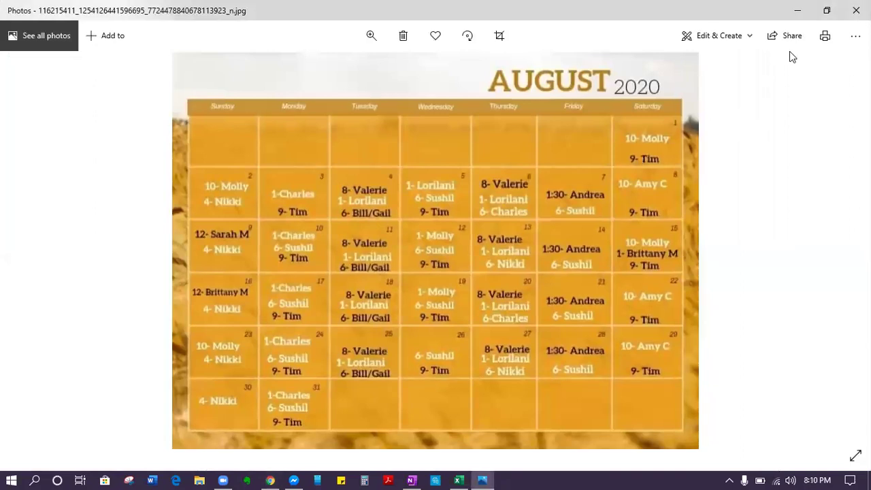
key("alt+Tab")
left_click(341, 208)
left_click(342, 224)
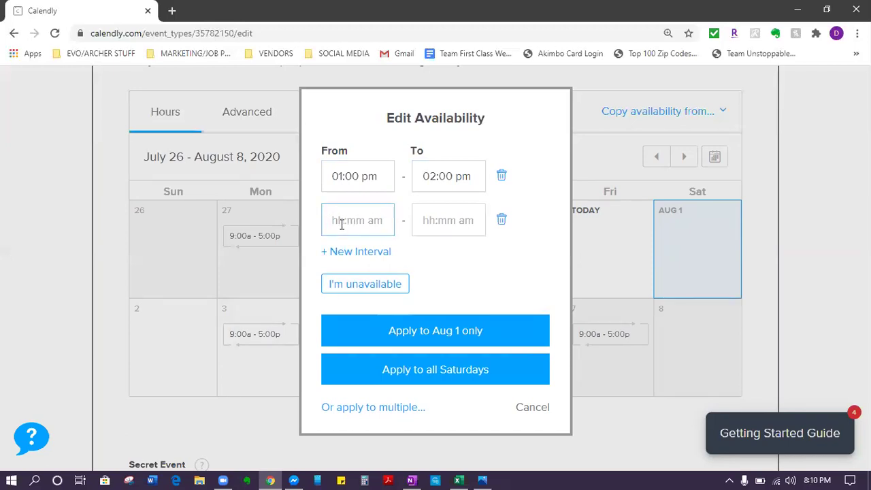
type("12:00 am")
left_click(448, 234)
type("1")
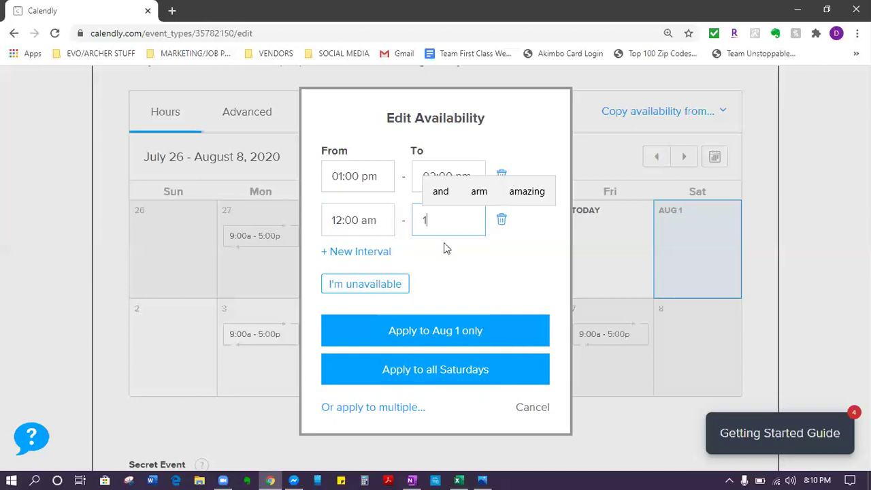
type(":00am")
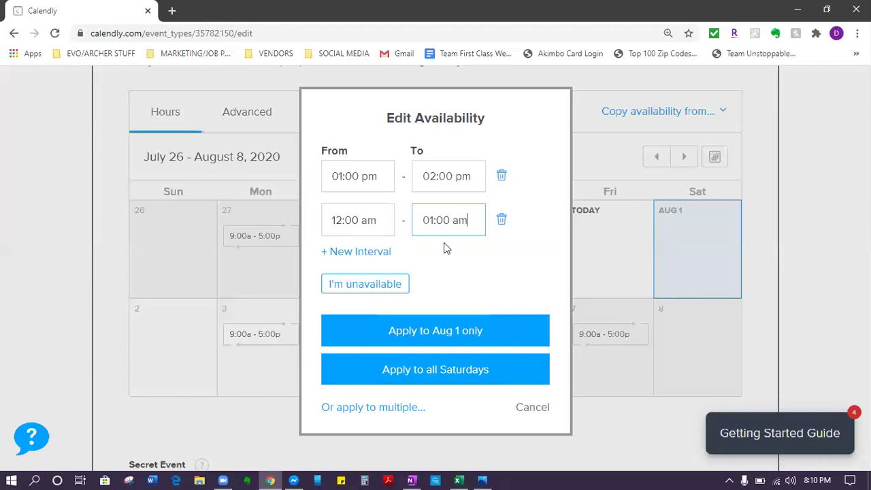
left_click(429, 337)
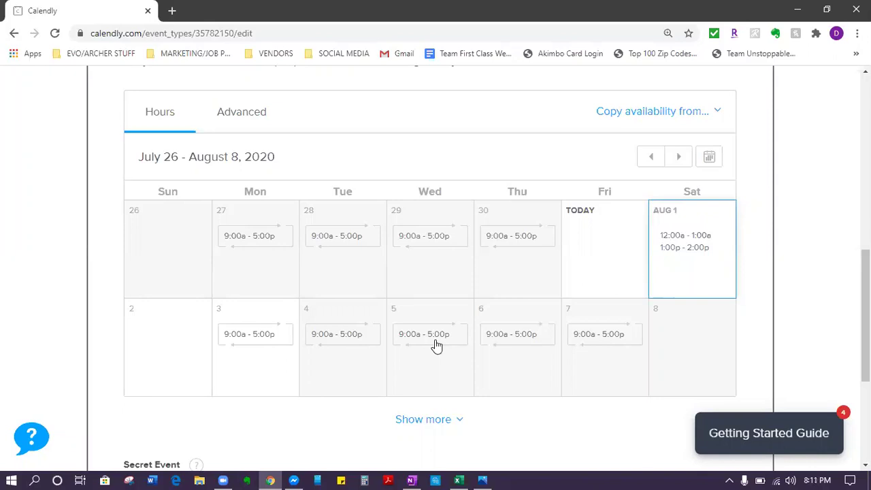
Step: Open the Edit Availability dialog for Sunday Aug 2, currently unavailable
left_click(155, 385)
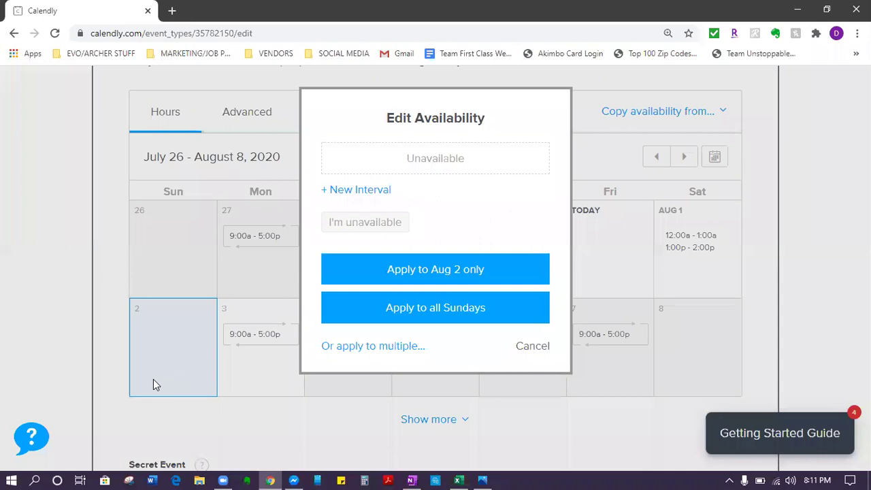
Step: Give Sunday Aug 2 a 1:00 pm–2:00 pm interval, with the schedule image snapped beside it
left_click(370, 191)
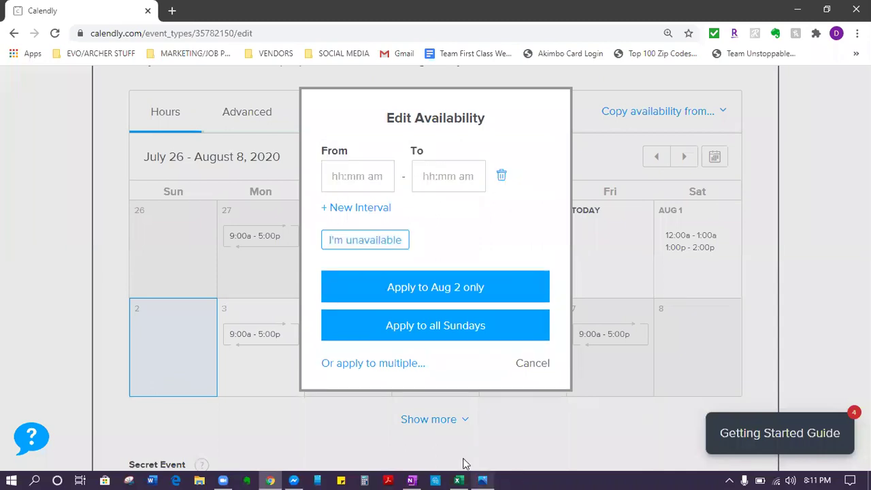
left_click(482, 480)
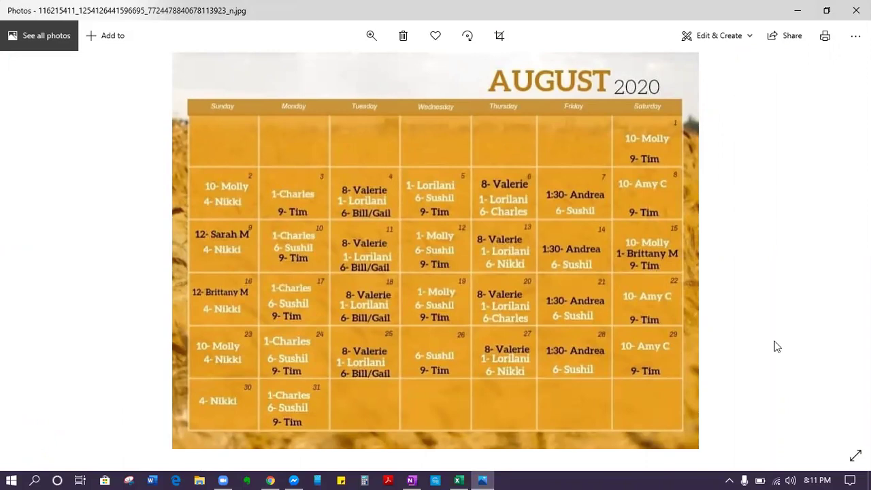
key("super+Left")
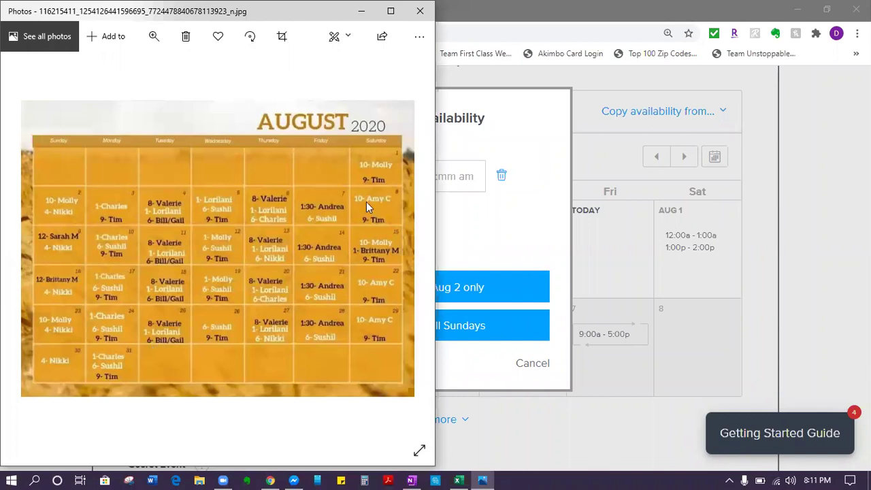
key("alt+Tab")
left_click(360, 177)
type("1:00 pm")
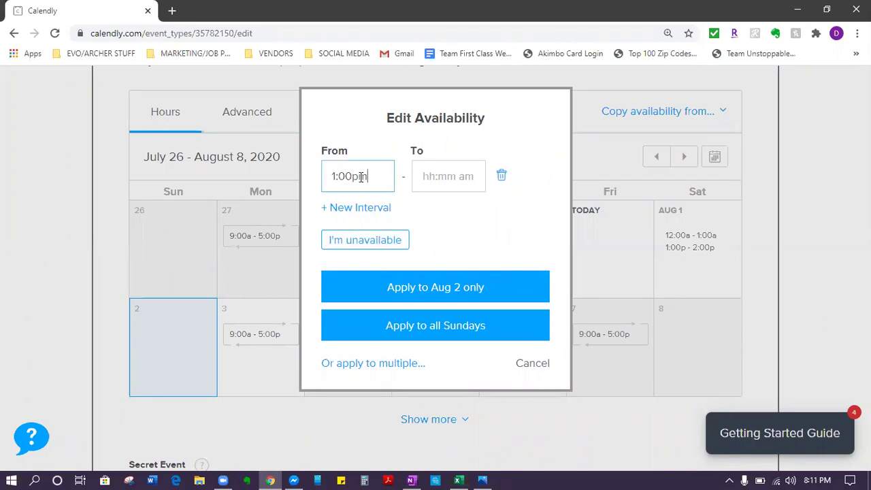
type("2:0")
key("Tab")
type("2:00 pm")
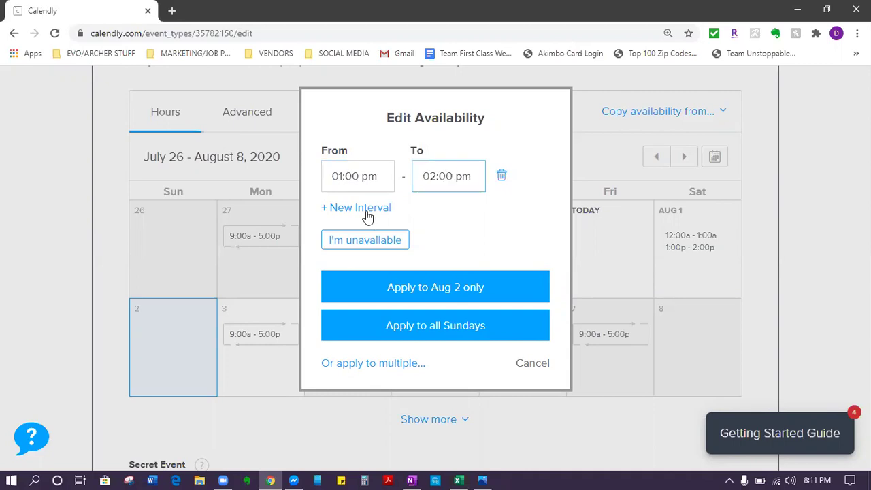
Step: Add a 7:00 pm–8:00 pm interval, apply to Aug 2 only, then open Monday Aug 3
left_click(364, 208)
left_click(484, 478)
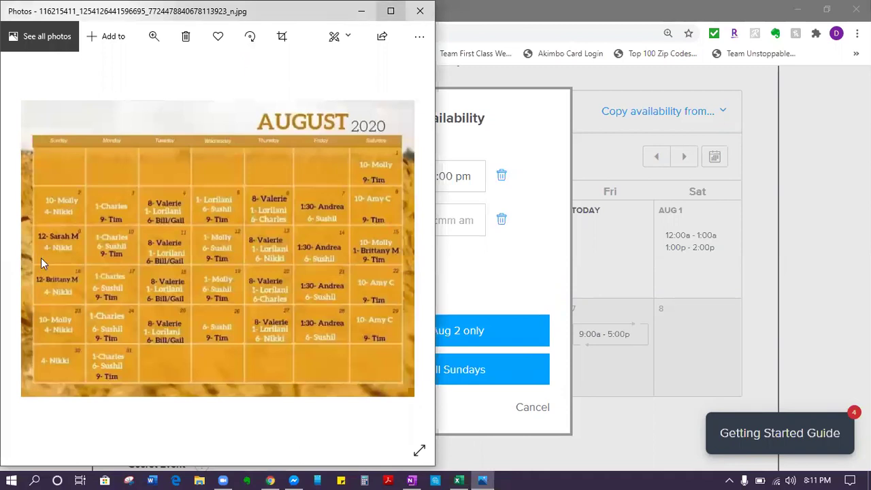
left_click(390, 11)
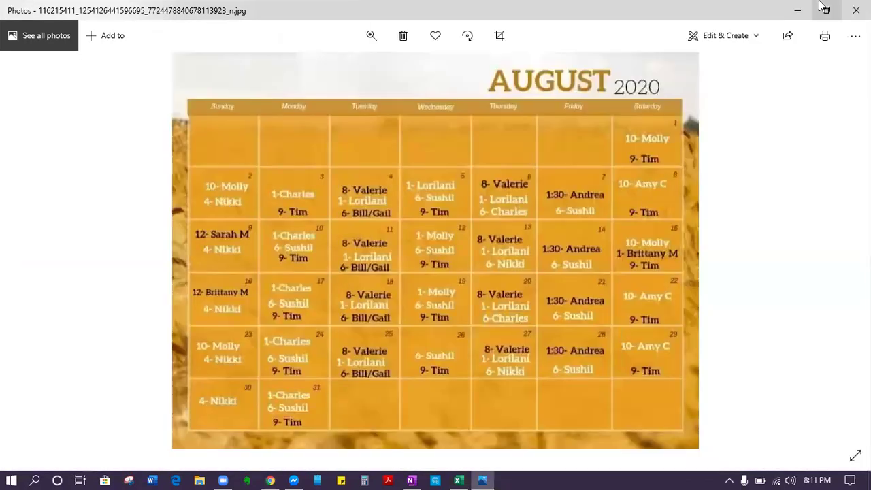
key("alt+Tab")
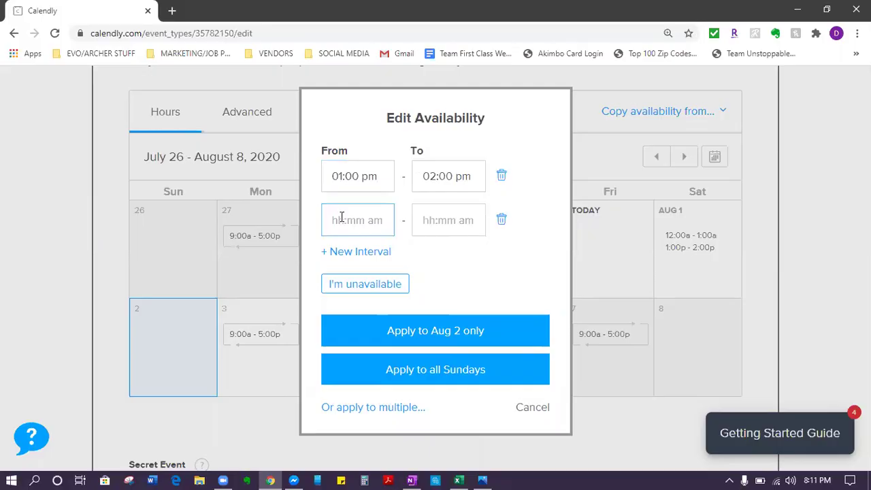
type("7:00p")
key("Tab")
type("8:0")
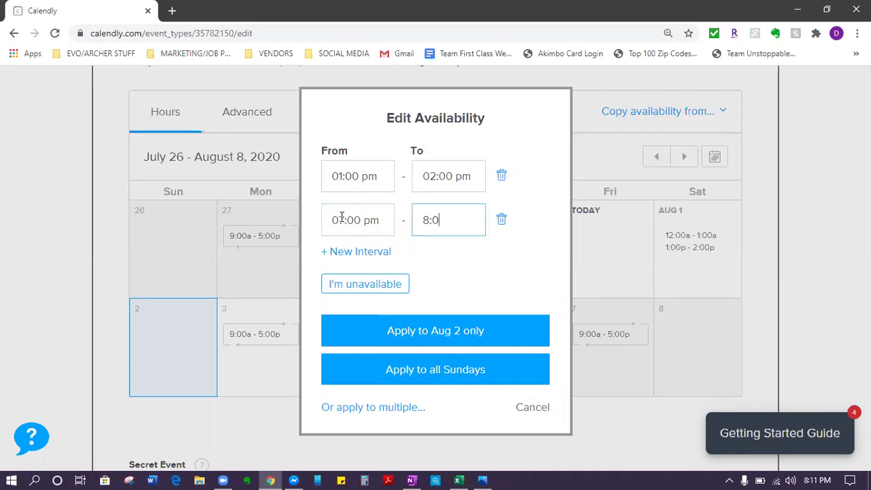
type("0pm")
left_click(429, 334)
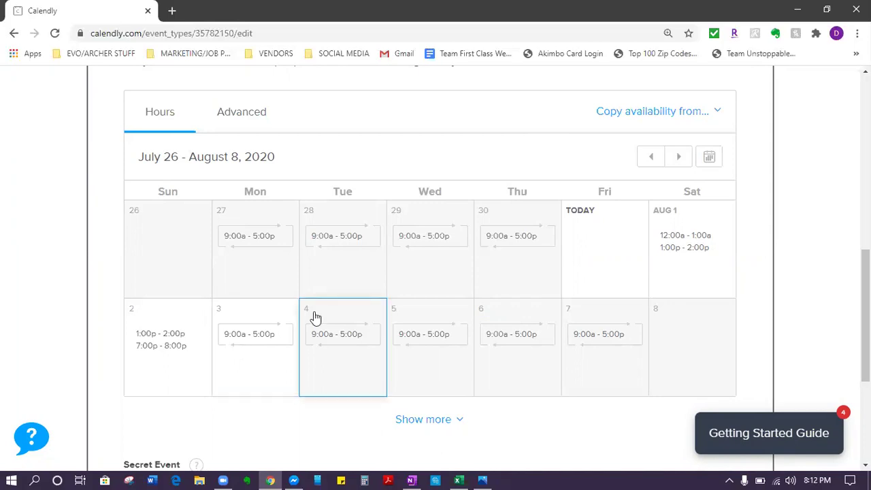
left_click(252, 343)
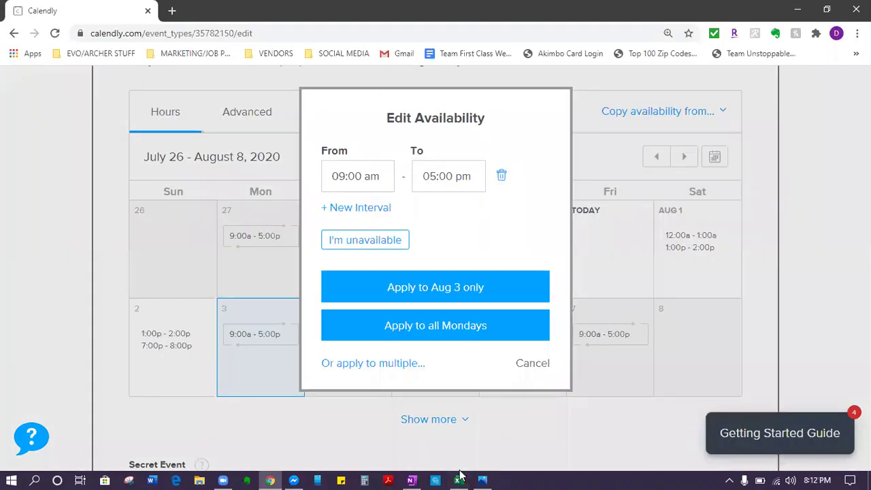
Step: Replace Aug 3's 9:00 am start with a 4:00 pm–5:00 pm interval
left_click(482, 477)
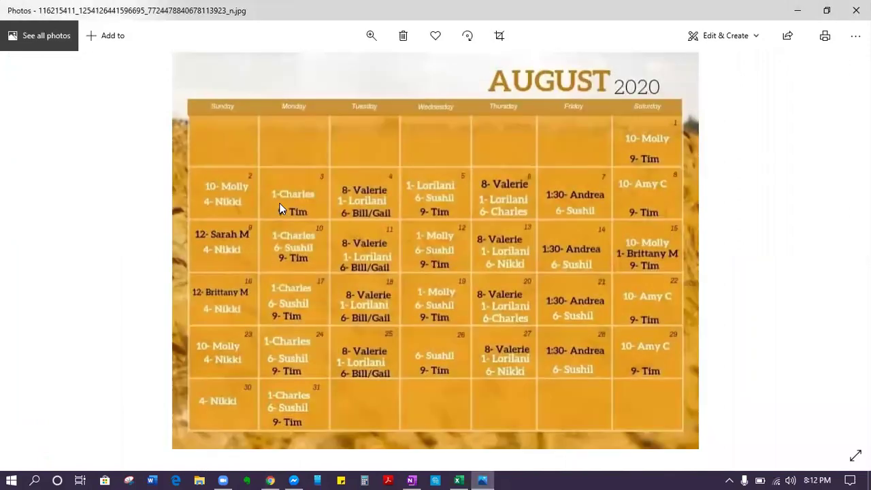
key("alt+Tab")
triple_click(367, 176)
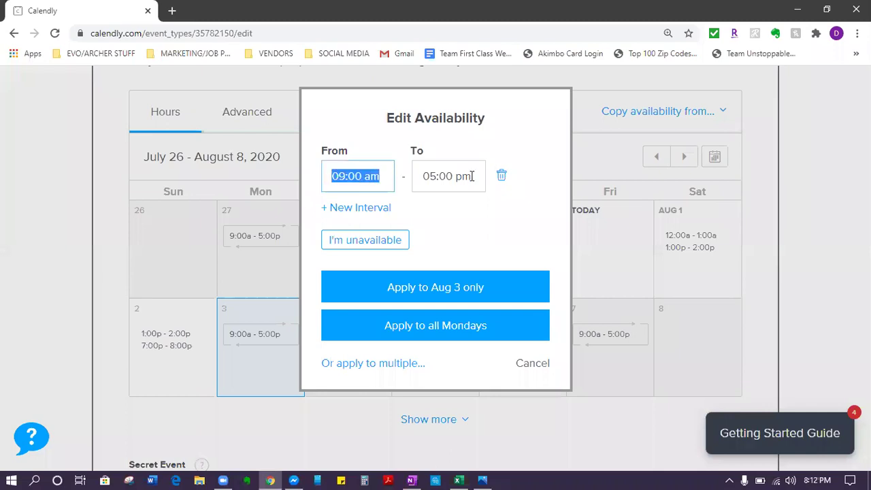
key("BackSpace")
left_click(359, 189)
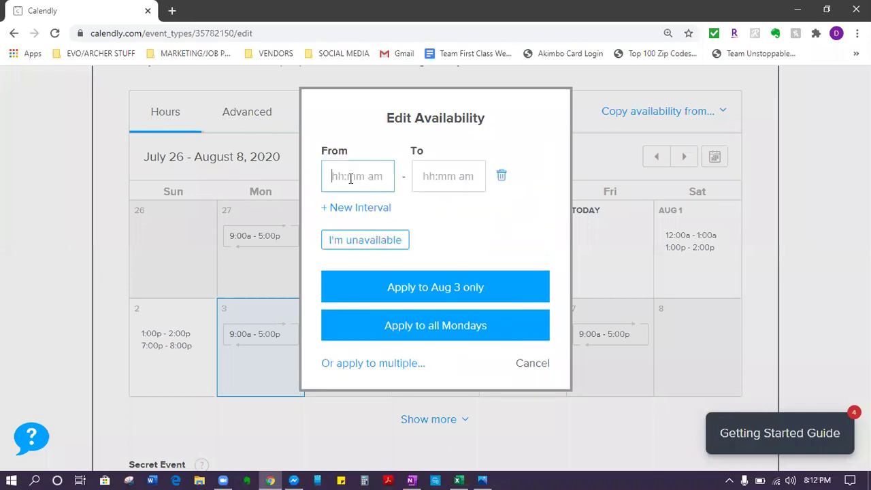
type("4:00 pm")
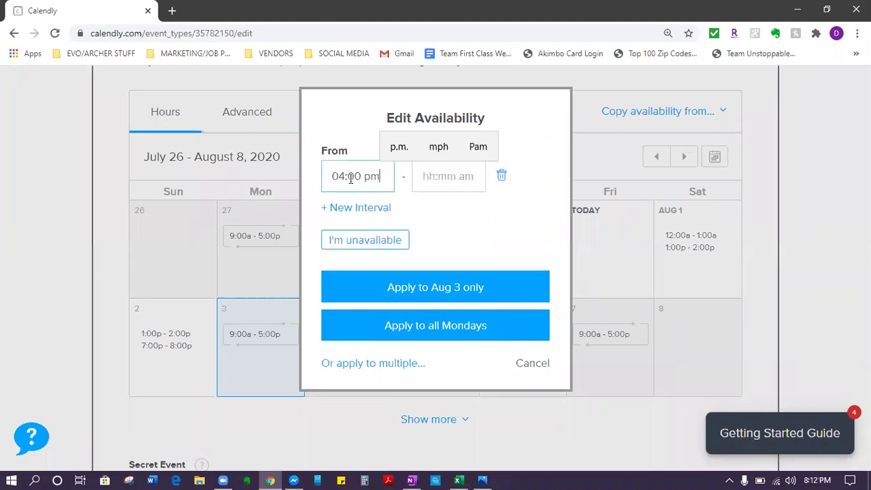
key("Tab")
type("5:00 pm")
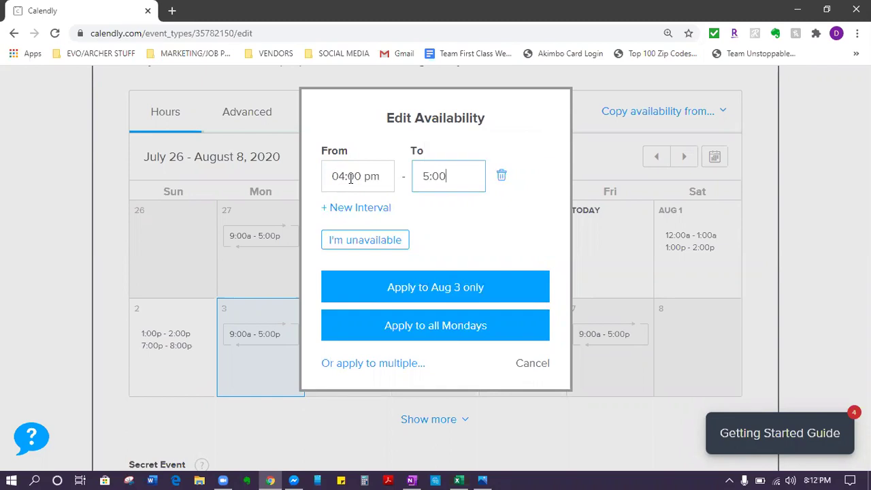
Step: Add a second 12:00 am–1:00 am interval and apply both to Aug 3 only
left_click(347, 207)
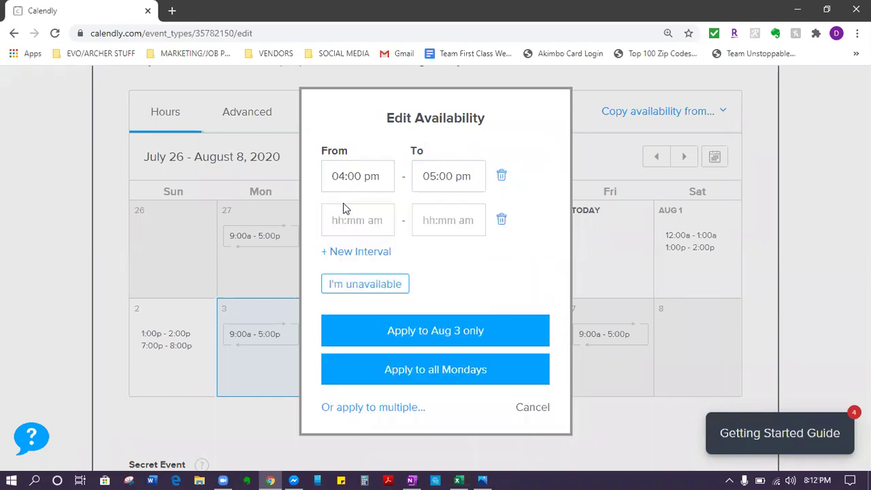
left_click(798, 10)
left_click(483, 480)
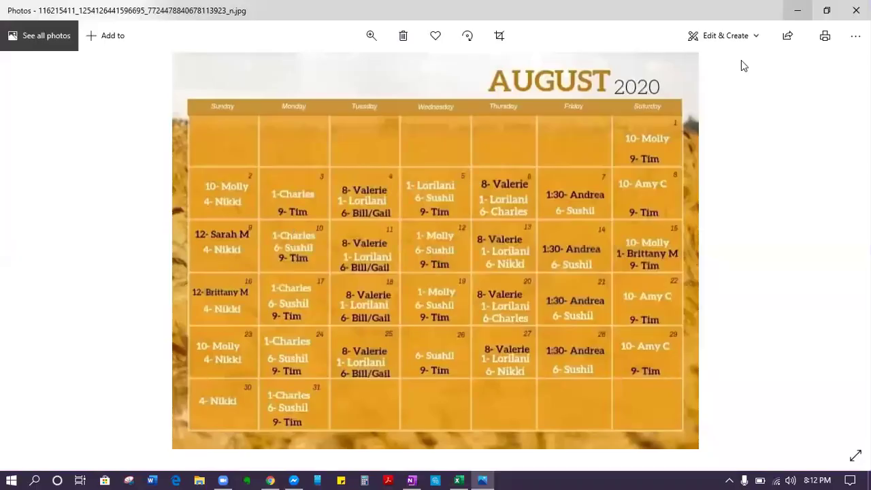
left_click(483, 479)
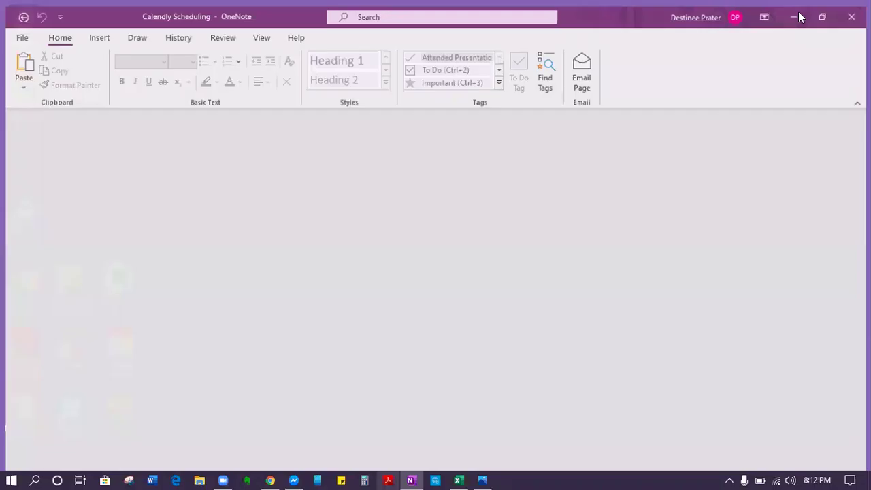
mouse_move(296, 469)
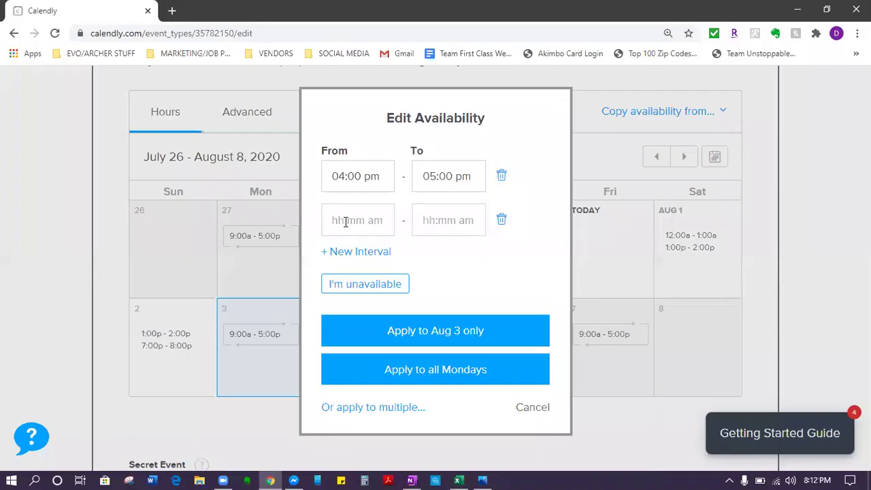
left_click(346, 222)
type("12:00a")
key("Tab")
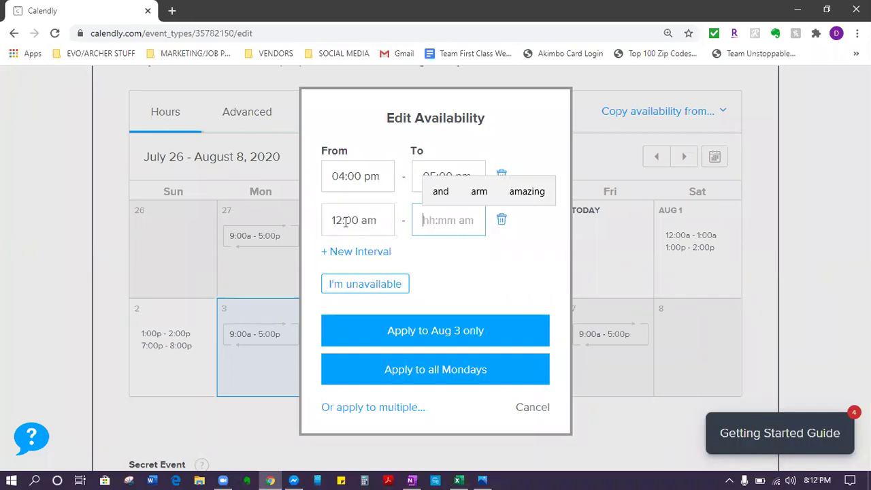
type("1:0")
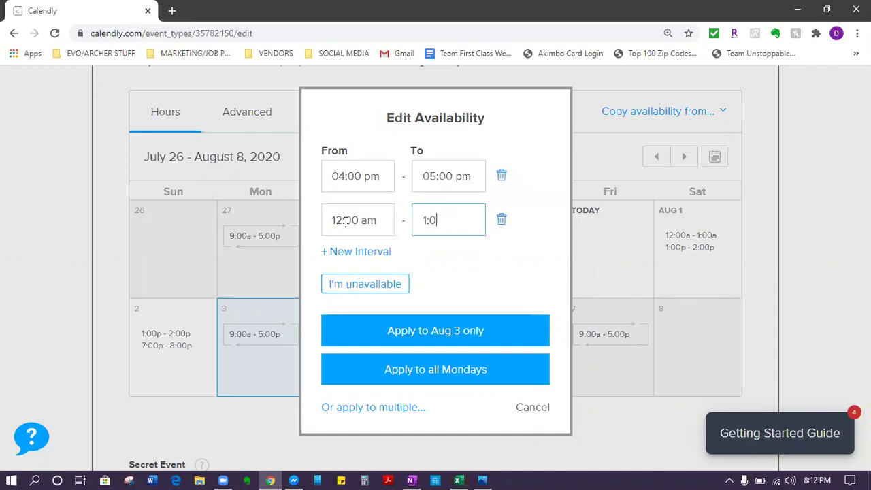
type("0 am")
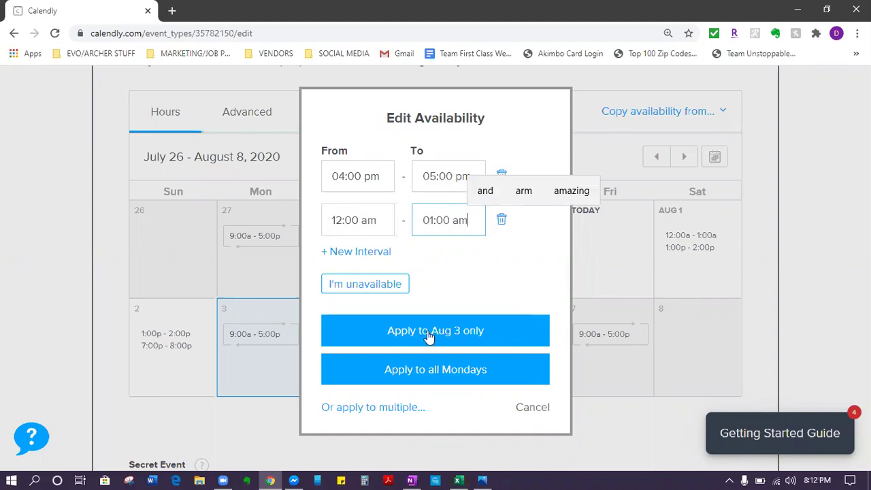
left_click(428, 332)
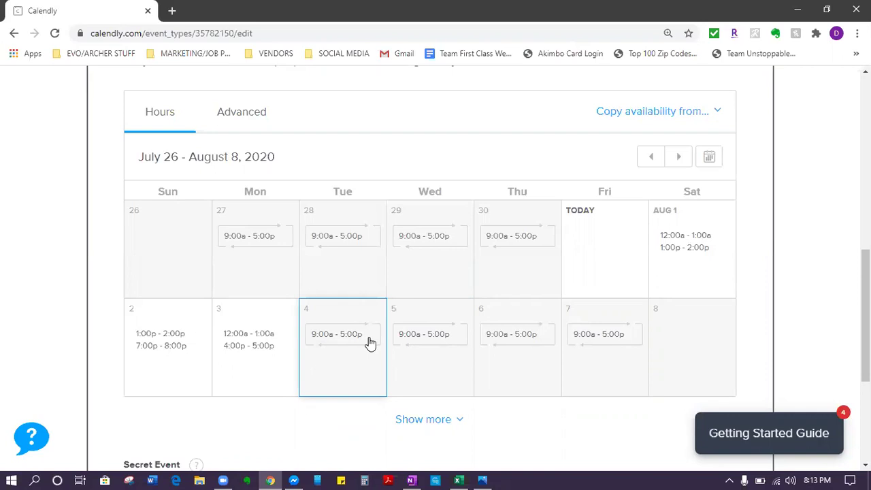
Step: Clear August 4's default 9:00a–5:00p hours, marking the day unavailable after checking the schedule image
left_click(326, 383)
left_click(355, 363)
left_click(488, 473)
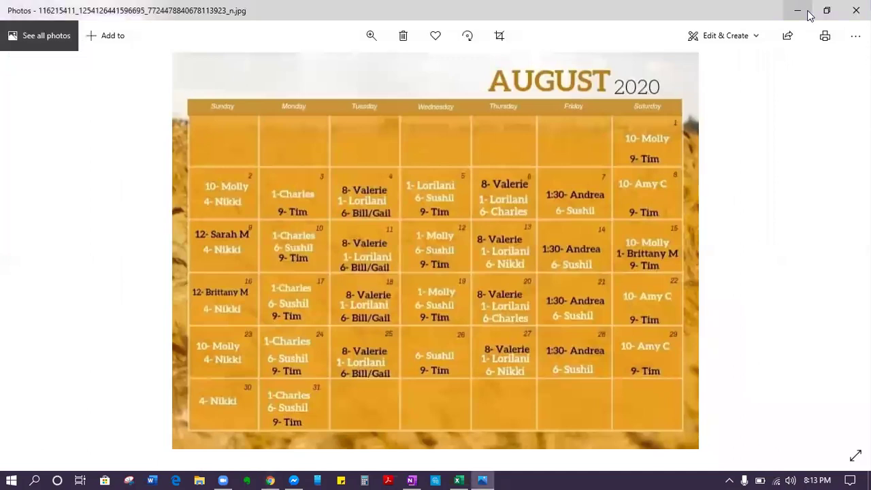
key("alt+Tab")
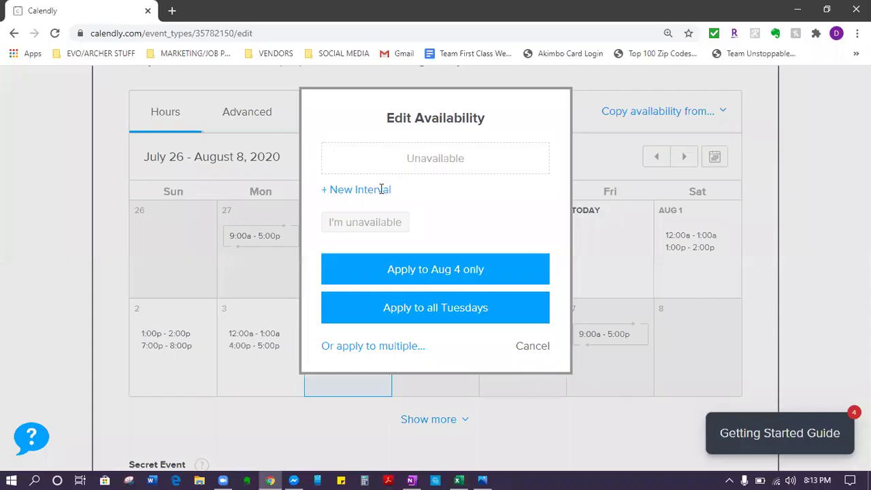
Step: Add August 4's first interval, 11:00 am to 12:00 pm
left_click(381, 189)
left_click(365, 187)
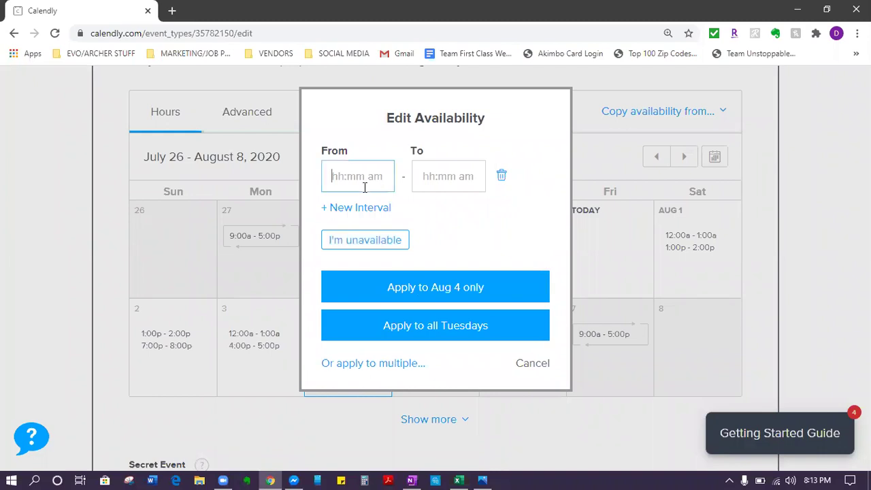
type("11:00 am")
key("Tab")
type("12")
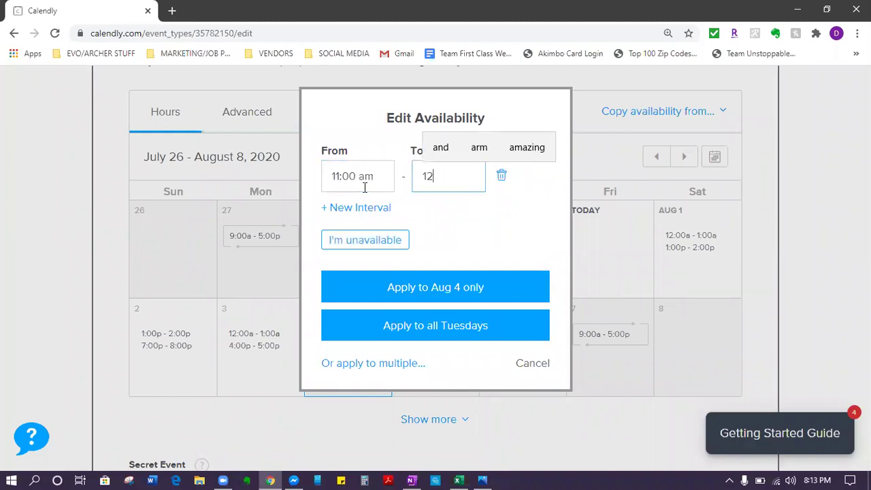
type(":00 pm")
Step: Add a second August 4 interval, 4:00 pm to 5:00 pm, after rechecking the schedule image
left_click(338, 208)
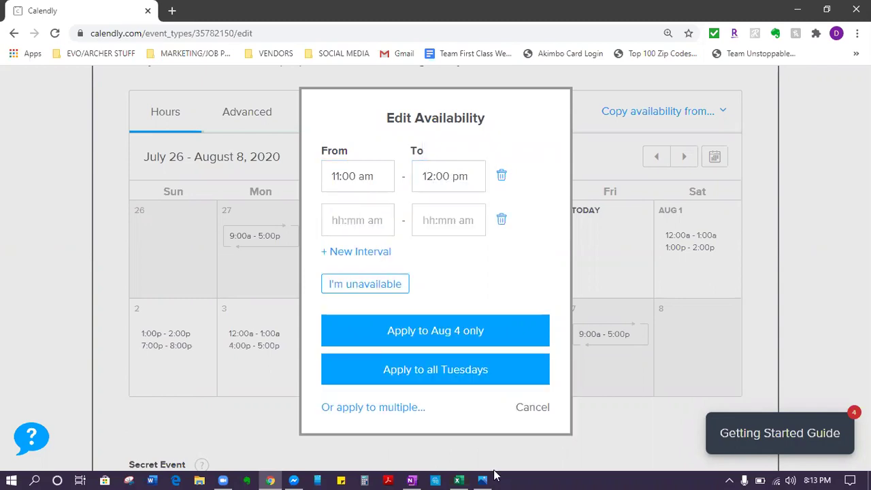
left_click(493, 476)
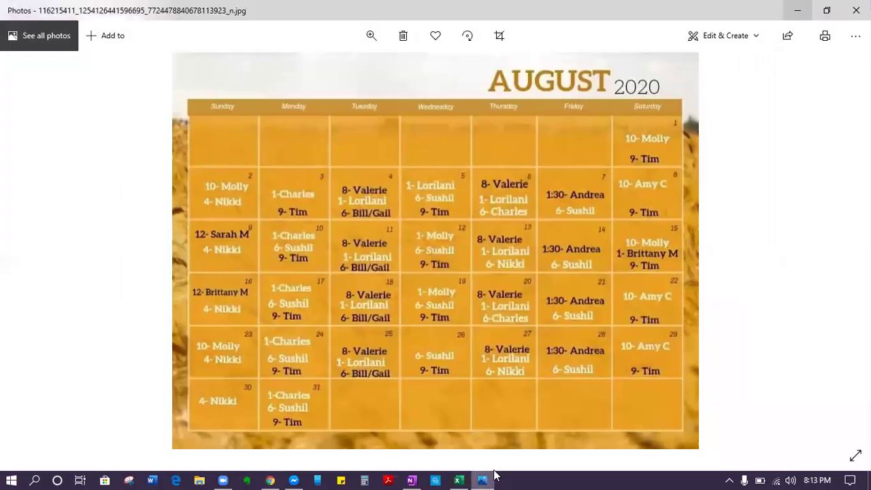
left_click(801, 11)
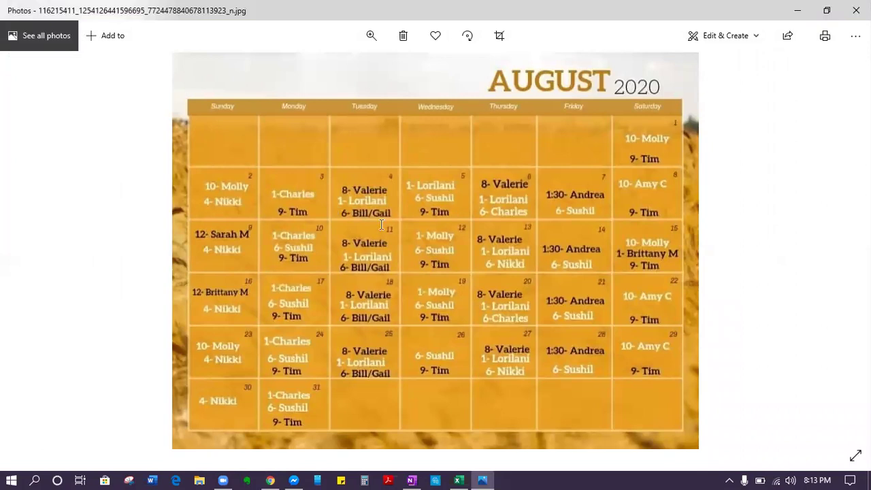
type("4p")
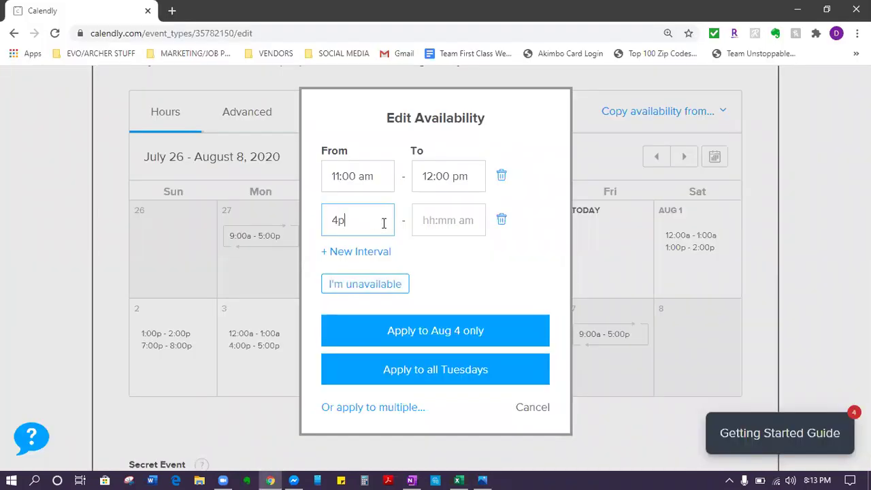
key("Tab")
type("5:00 pm")
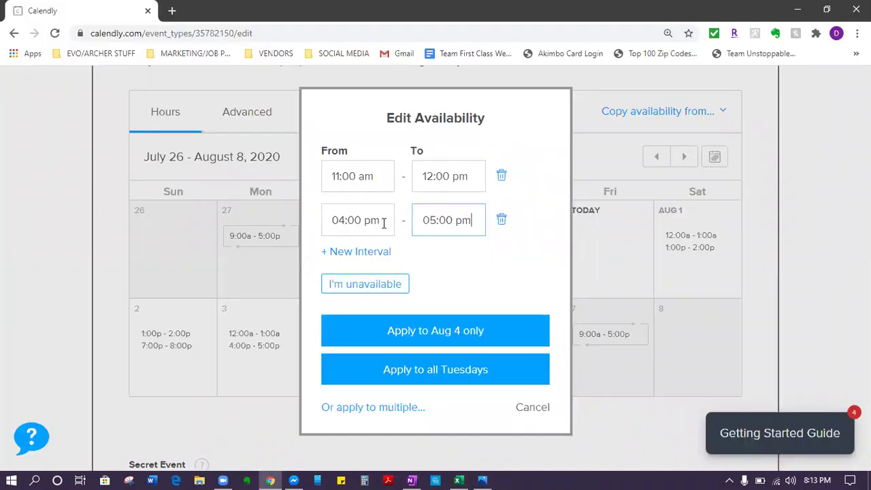
Step: Add a third interval, 9:00 pm to 10:00 pm, and apply the ranges to August 4 only
left_click(364, 254)
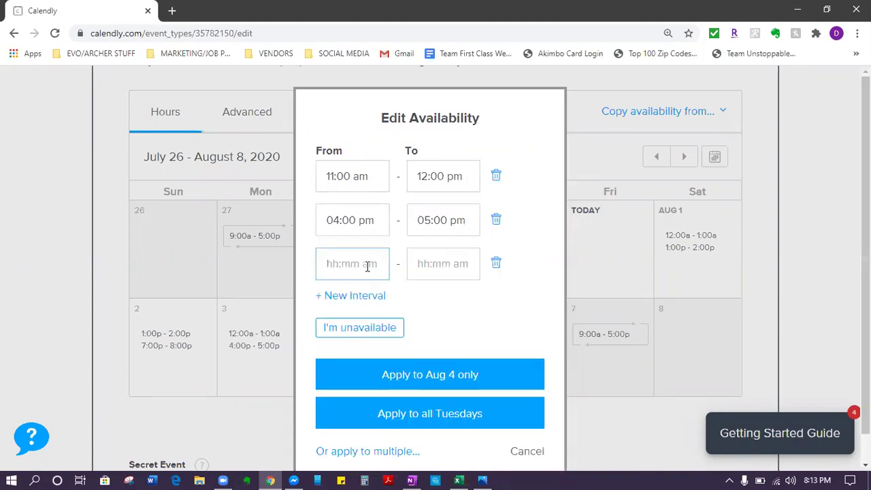
type("9:00 p")
key("Tab")
type("10")
type(":00 pm")
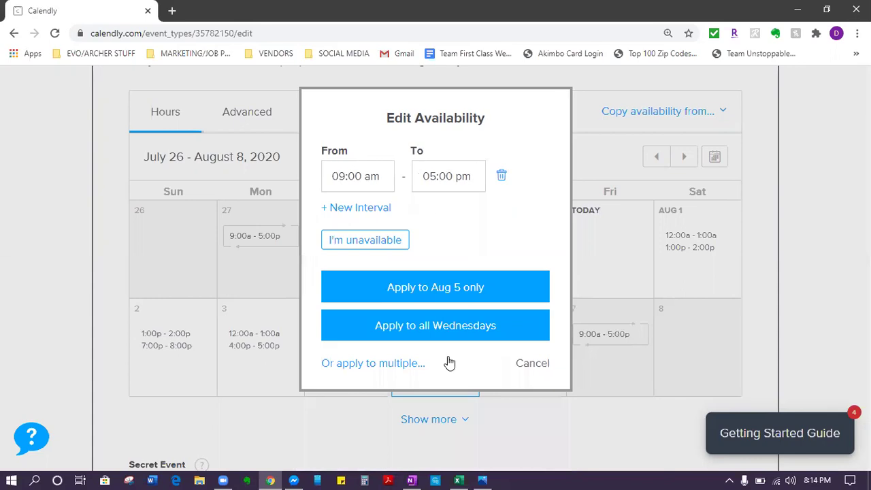
left_click(449, 363)
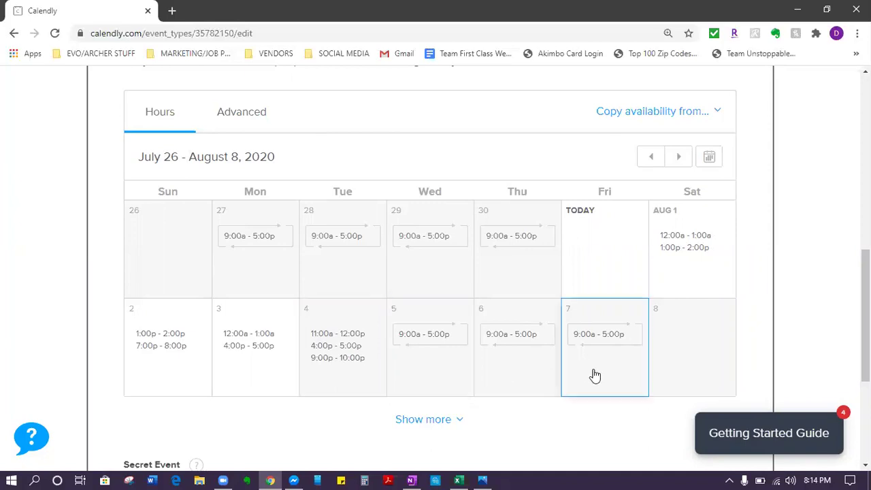
Step: Mark August 7 as unavailable, removing its 9:00a–5:00p slot
left_click(590, 310)
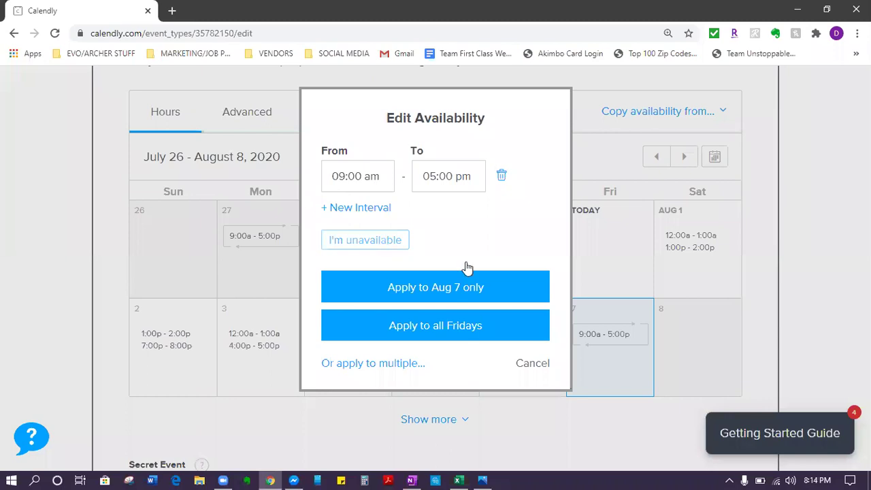
left_click(749, 368)
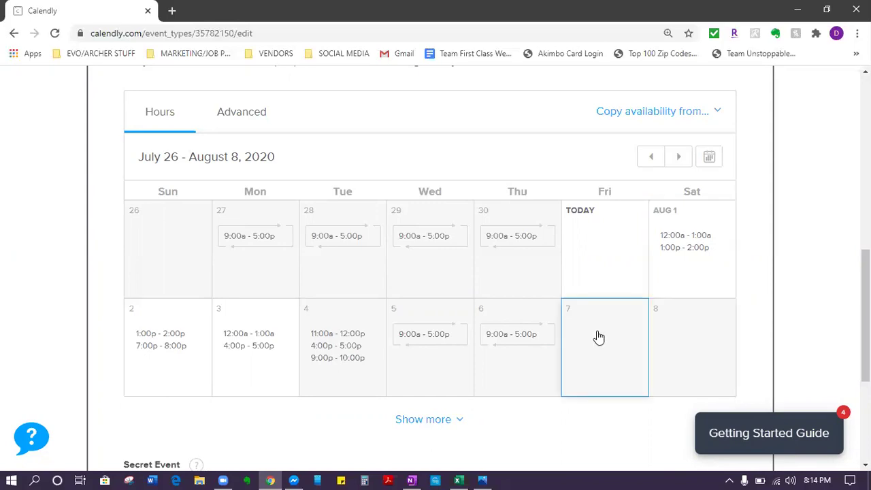
scroll(254, 323, "up", 2)
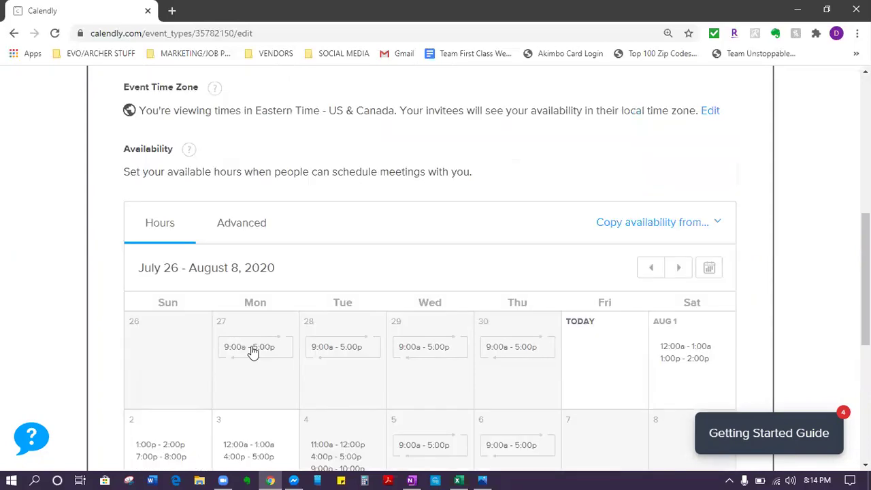
scroll(292, 327, "down", 2)
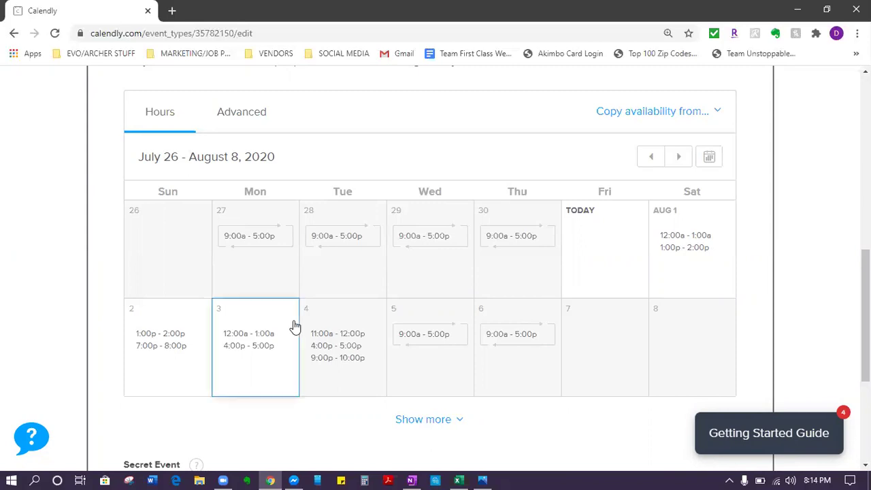
Step: Expand the advanced availability settings and review the time-slot increment options
left_click(242, 113)
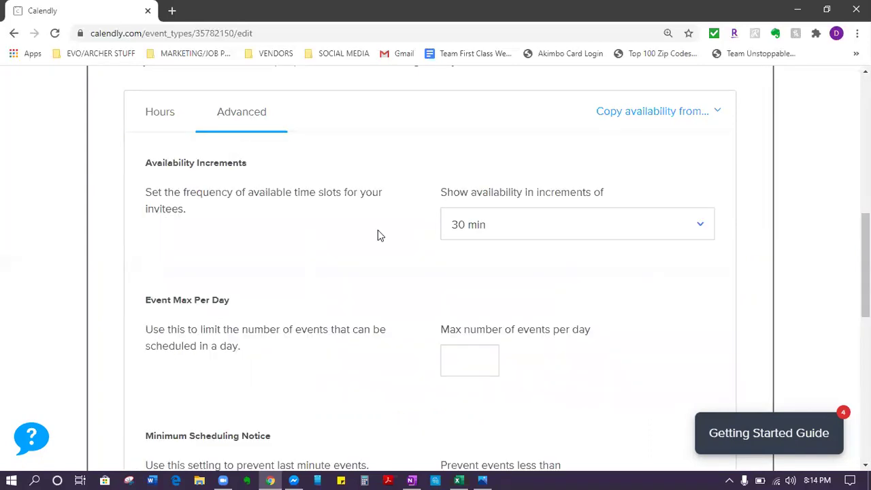
left_click(678, 246)
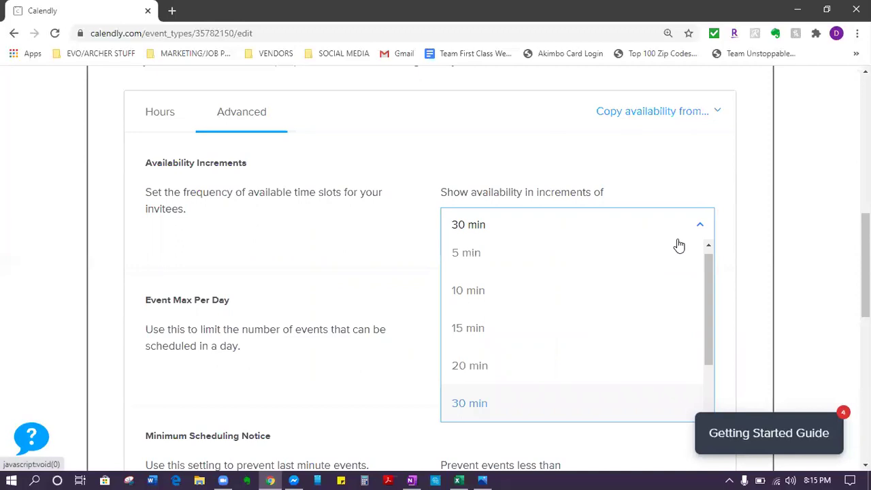
scroll(679, 245, "down", 1)
scroll(678, 245, "down", 2)
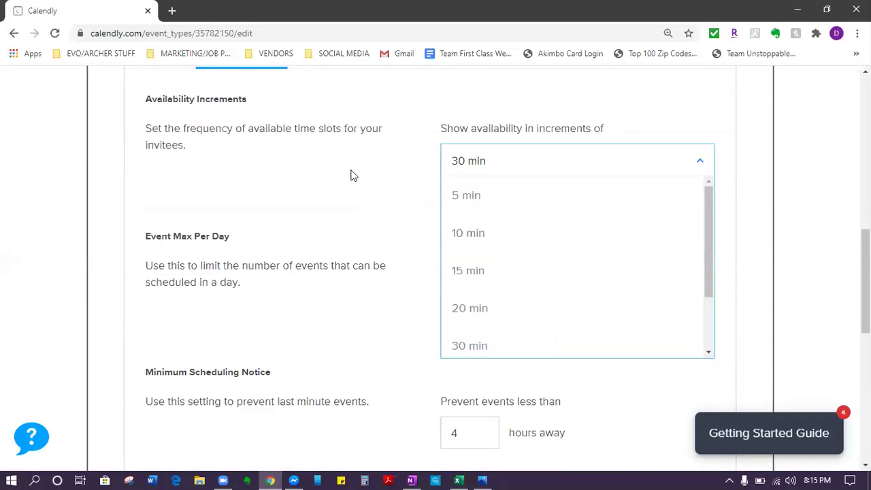
scroll(352, 176, "up", 3)
scroll(352, 176, "up", 1)
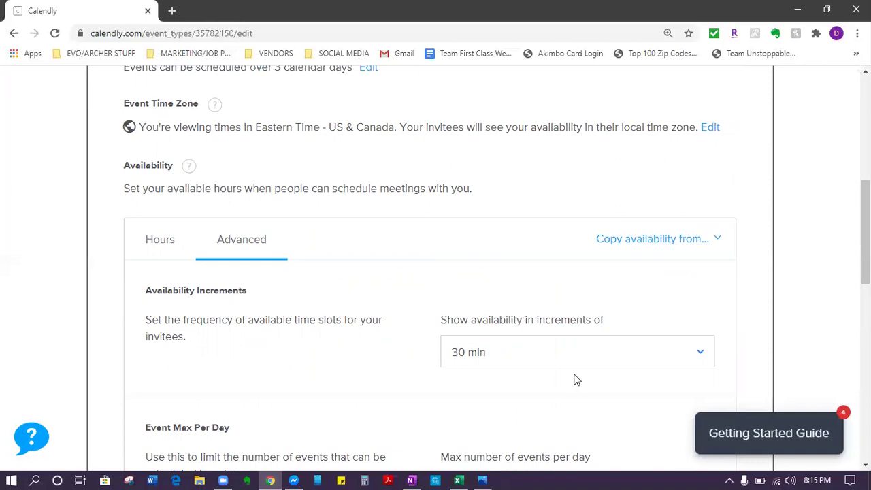
scroll(472, 342, "down", 3)
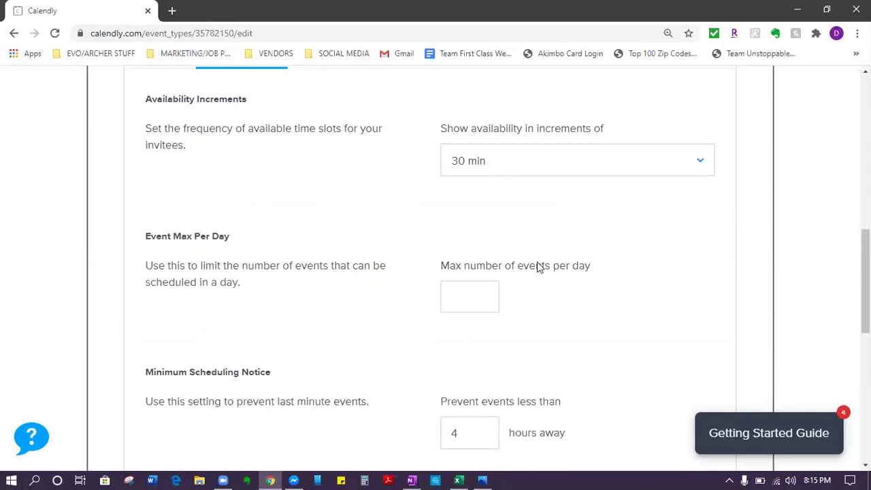
scroll(425, 338, "down", 1)
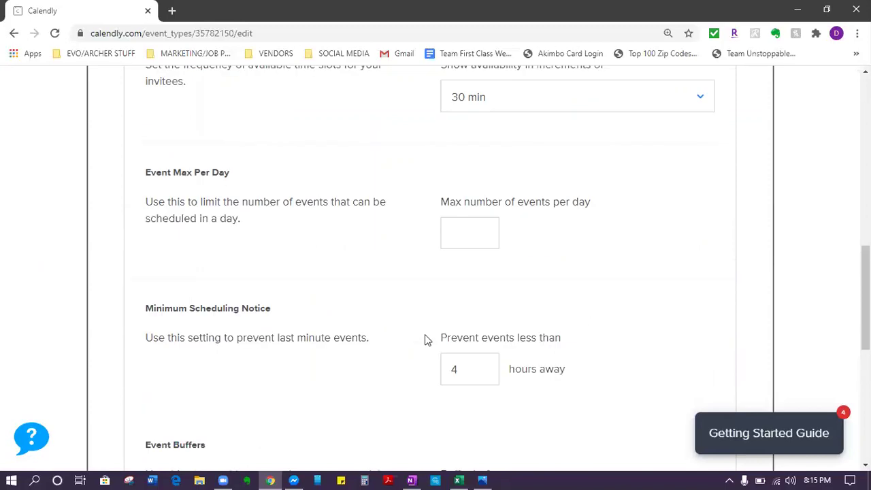
scroll(491, 162, "down", 1)
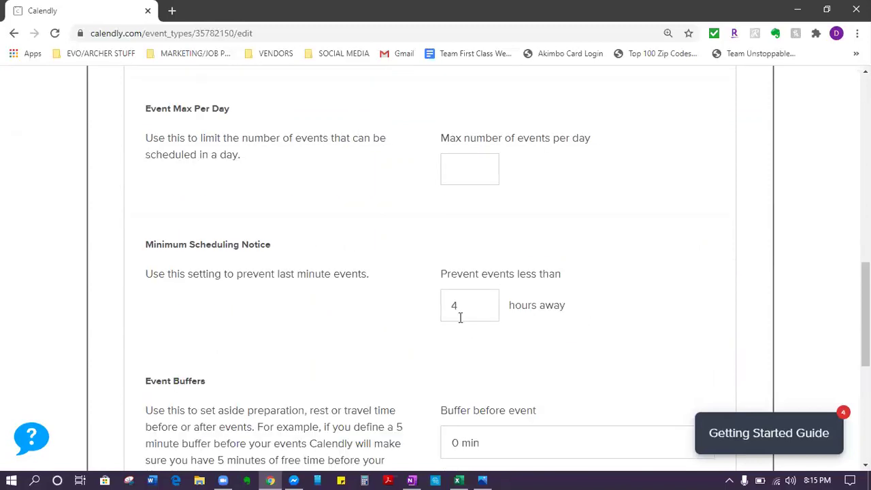
Step: Re-edit the 4-hour minimum scheduling notice, leaving both event buffers at 0 min
double_click(441, 308)
key("BackSpace")
type("4")
key("BackSpace")
scroll(425, 285, "down", 3)
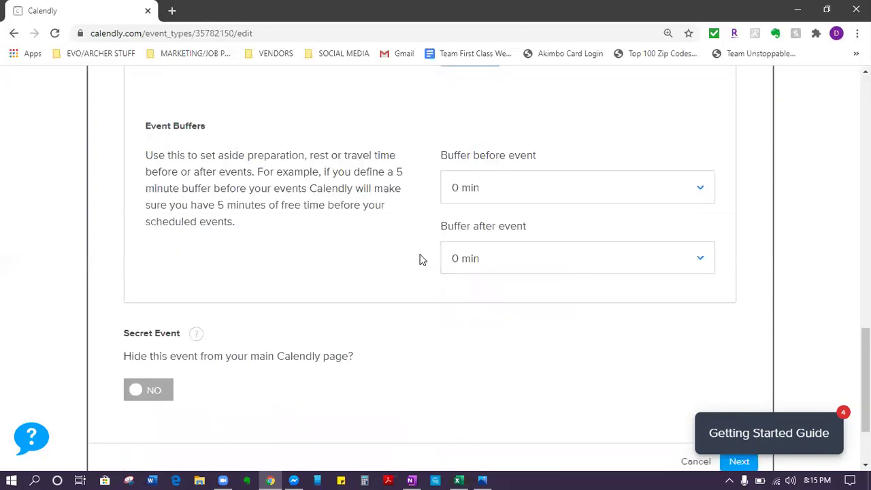
scroll(747, 364, "down", 2)
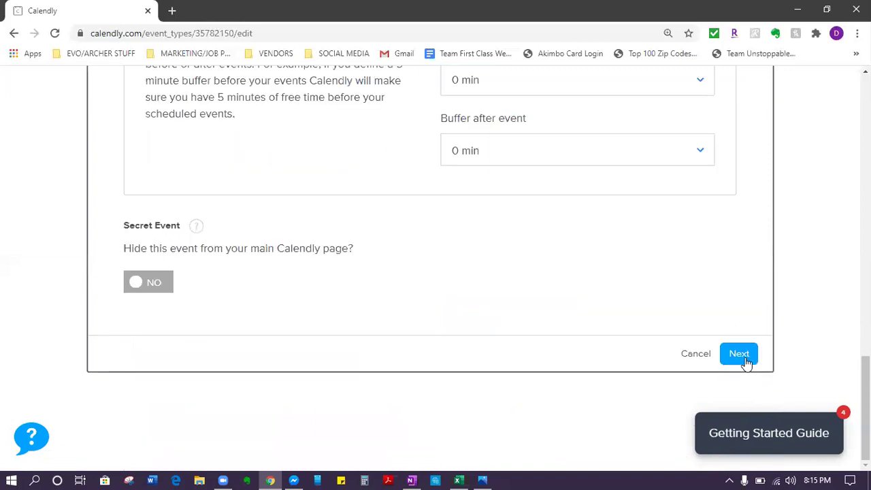
Step: Save the event's scheduling settings
left_click(747, 364)
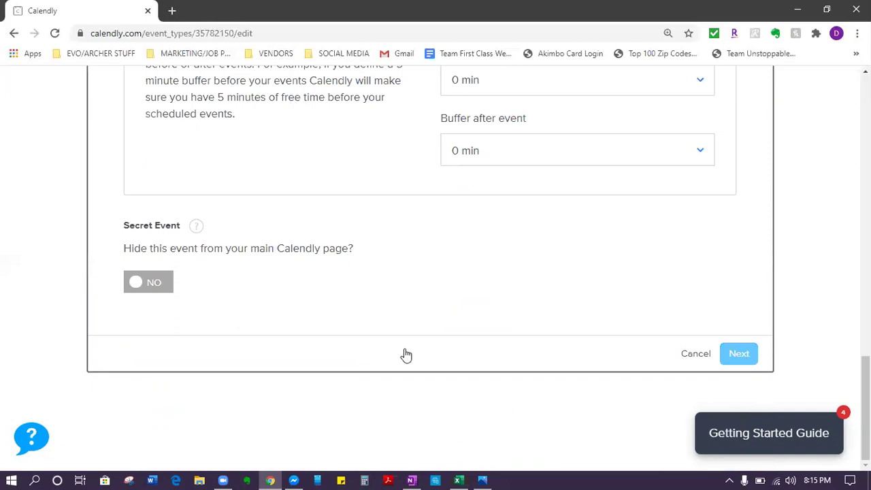
scroll(35, 272, "up", 1)
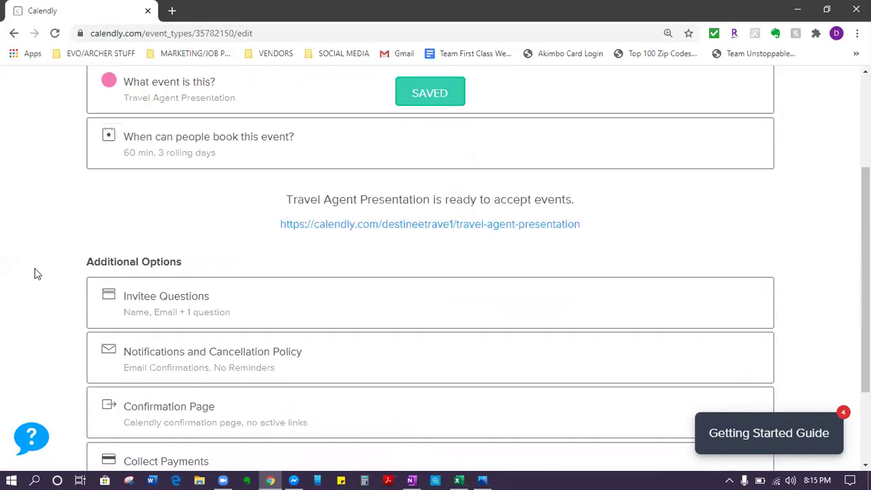
scroll(287, 218, "up", 1)
Step: Reopen the booking availability section and show more weeks to review the calendar
left_click(286, 218)
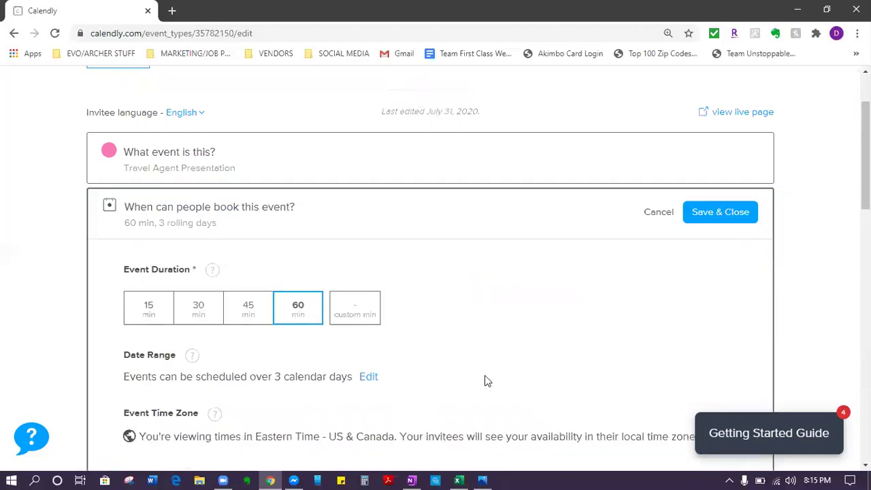
scroll(484, 381, "down", 5)
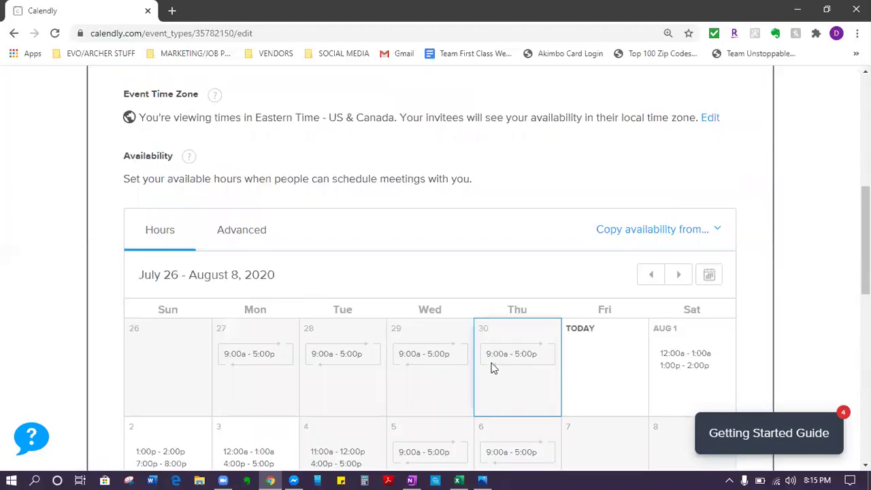
scroll(254, 243, "down", 7)
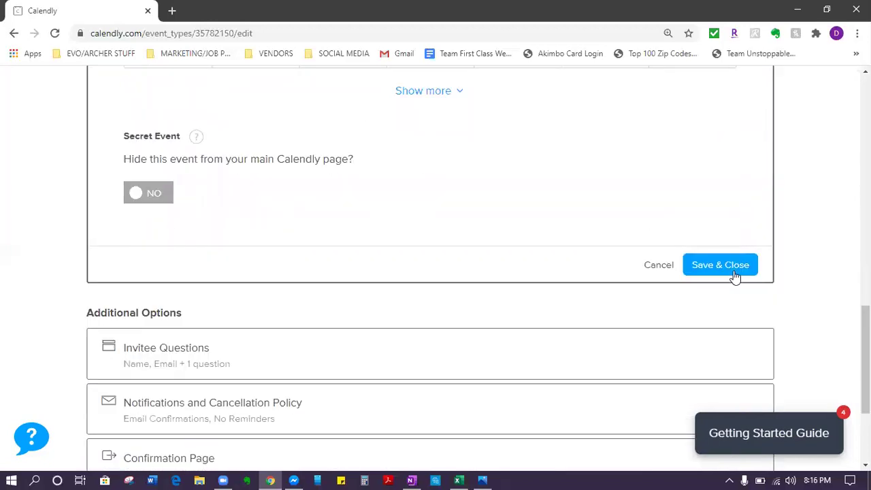
scroll(428, 356, "up", 4)
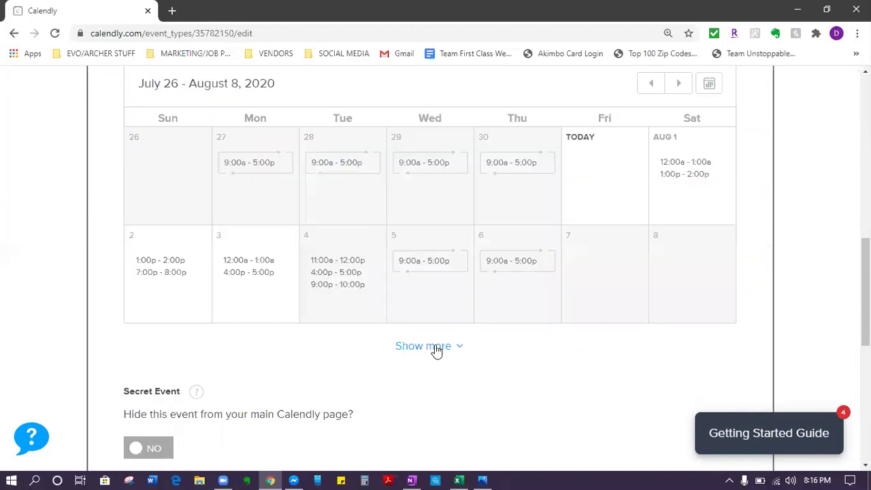
left_click(429, 346)
scroll(431, 329, "down", 1)
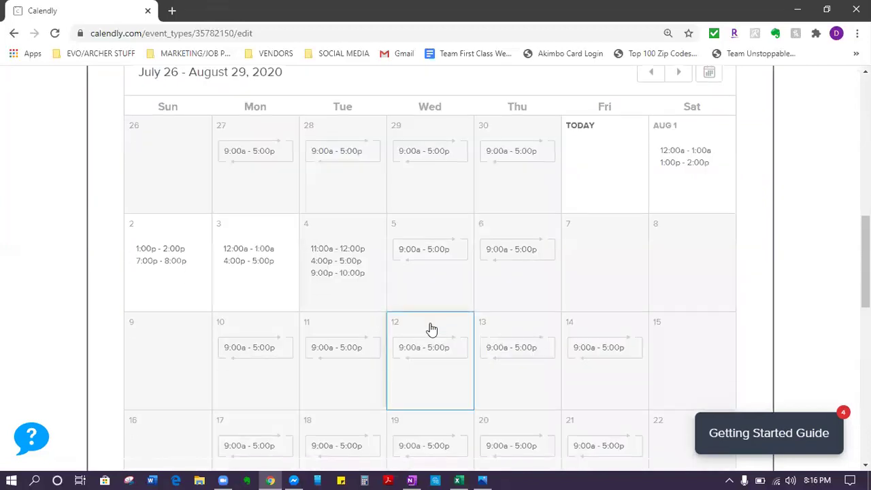
scroll(398, 360, "down", 4)
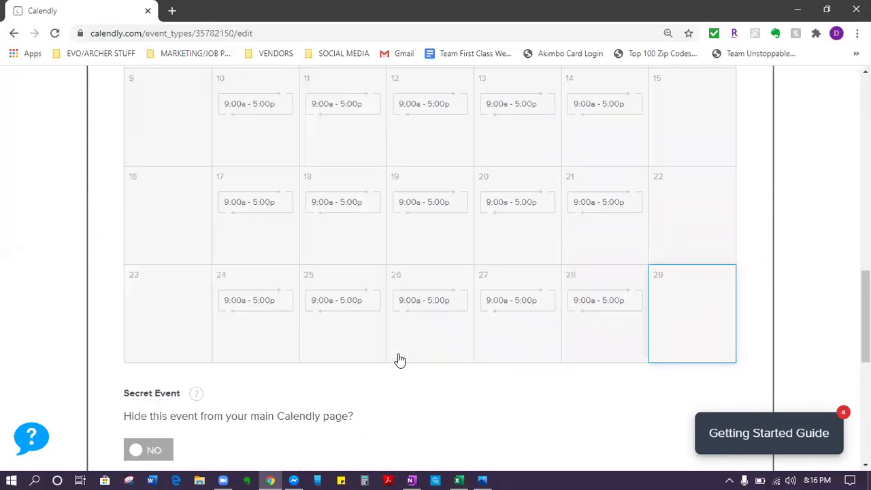
scroll(577, 399, "up", 2)
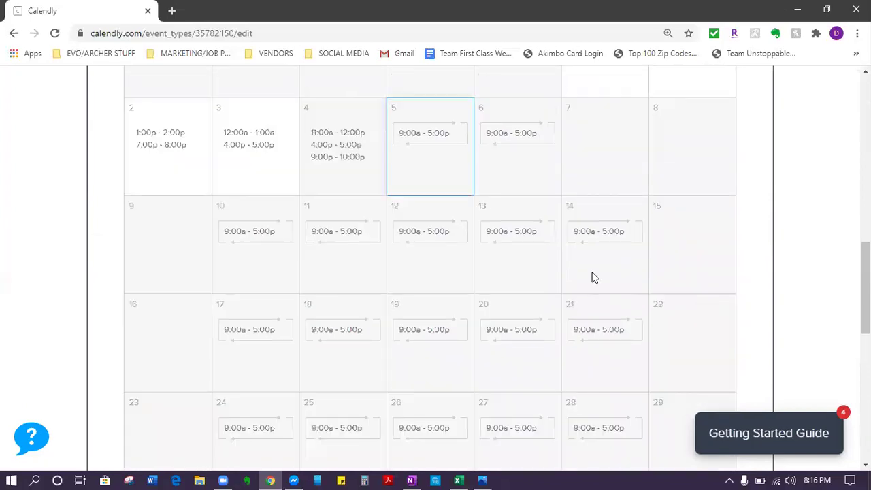
scroll(729, 379, "down", 5)
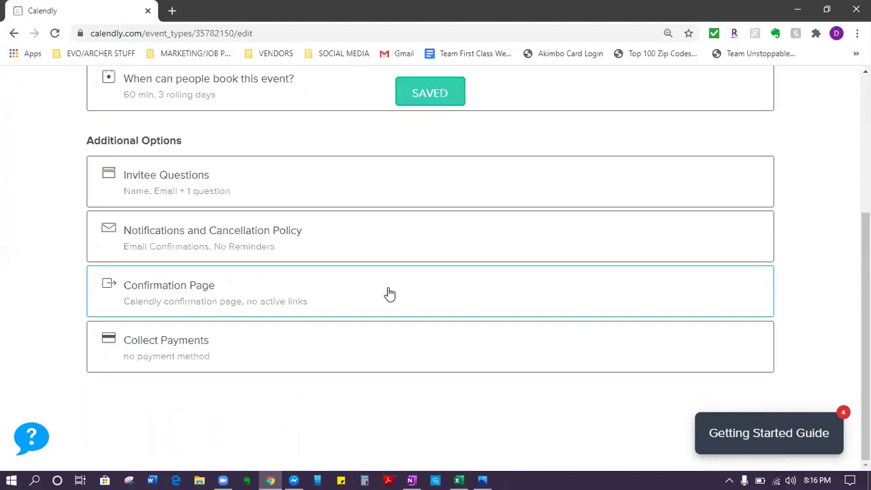
Step: Expand Invitee Questions, showing Name, Email and the meeting-preparation question
left_click(341, 188)
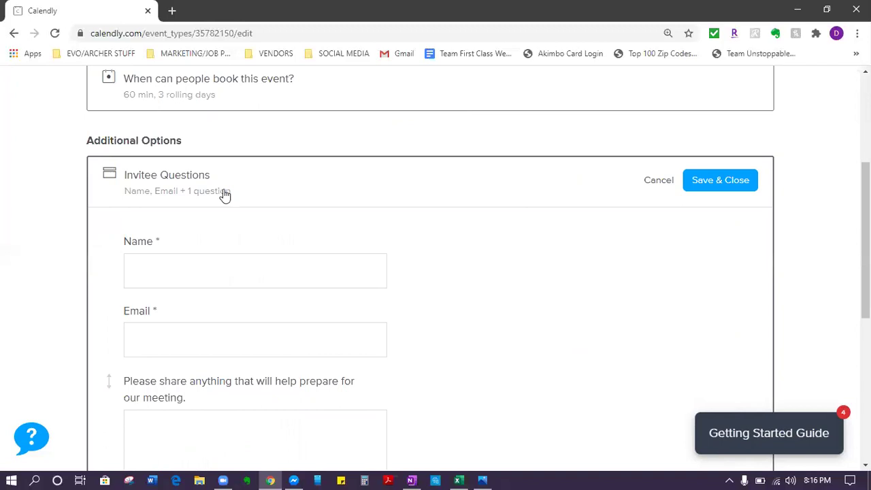
scroll(220, 191, "down", 2)
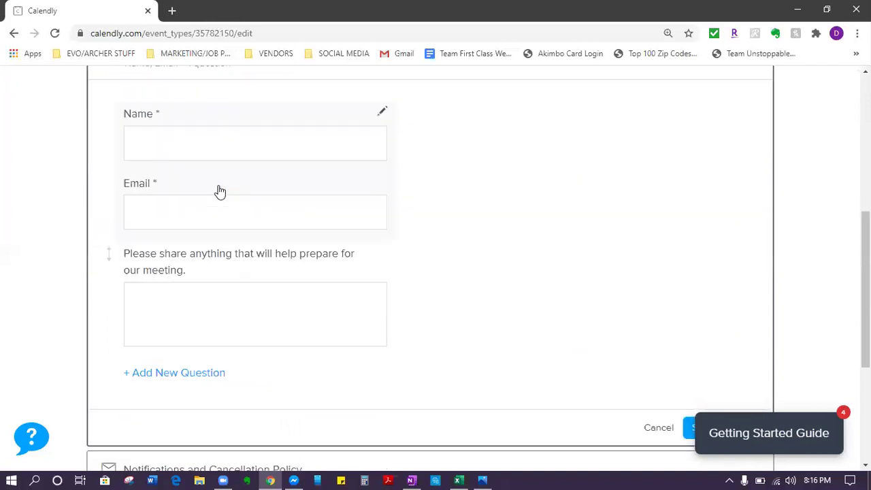
scroll(219, 191, "up", 2)
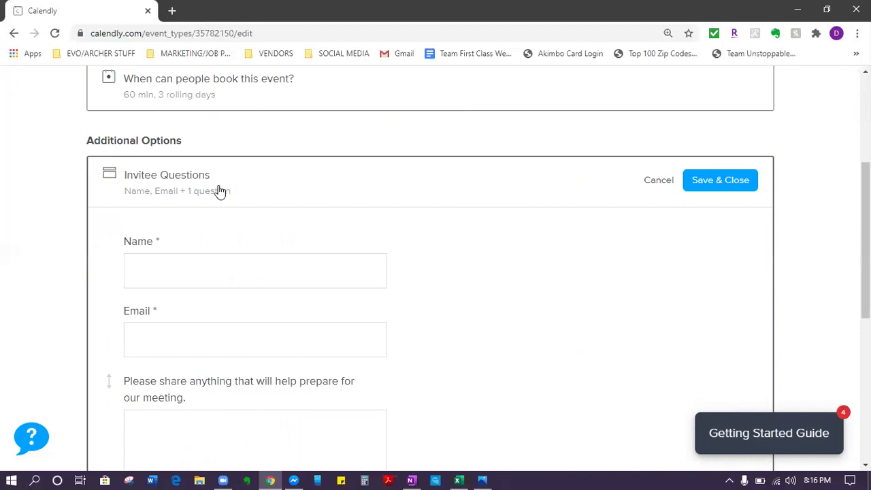
scroll(238, 303, "up", 4)
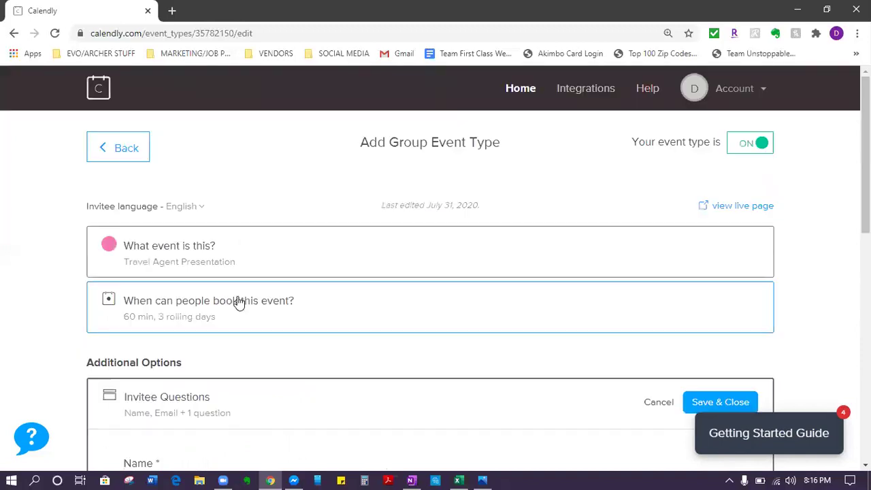
Step: Open the event name and location details, then scroll back down to the questions
left_click(249, 250)
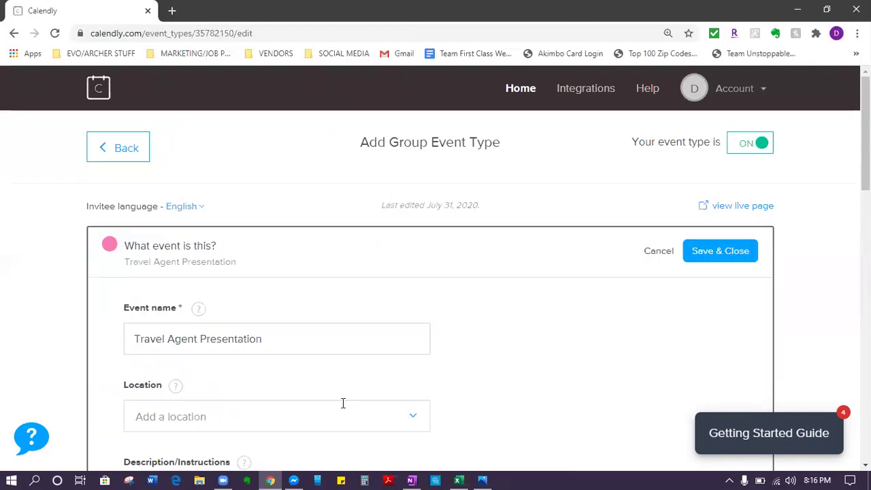
scroll(175, 225, "down", 4)
scroll(584, 266, "down", 4)
scroll(170, 242, "down", 4)
scroll(171, 242, "down", 2)
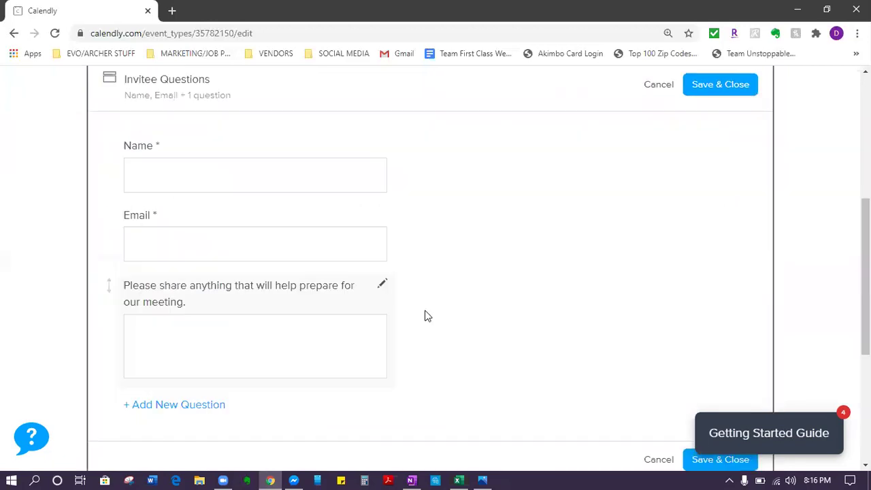
scroll(424, 315, "down", 1)
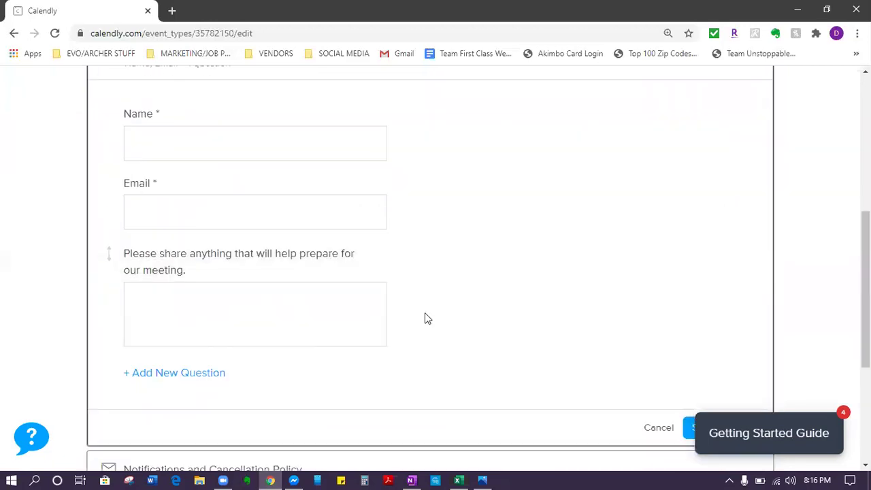
Step: Rename the preparation question to 'Phone Number' with answer type Phone Number and apply it
left_click(375, 256)
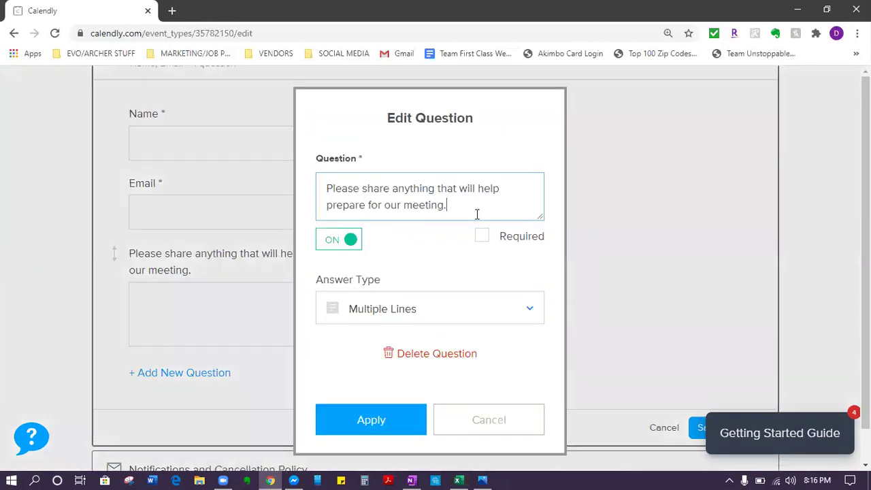
key("ctrl+a")
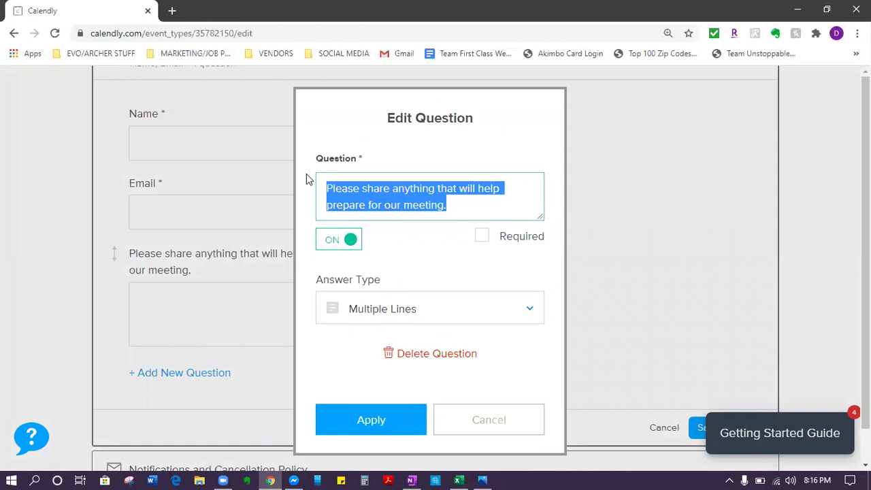
type("PH")
key("BackSpace")
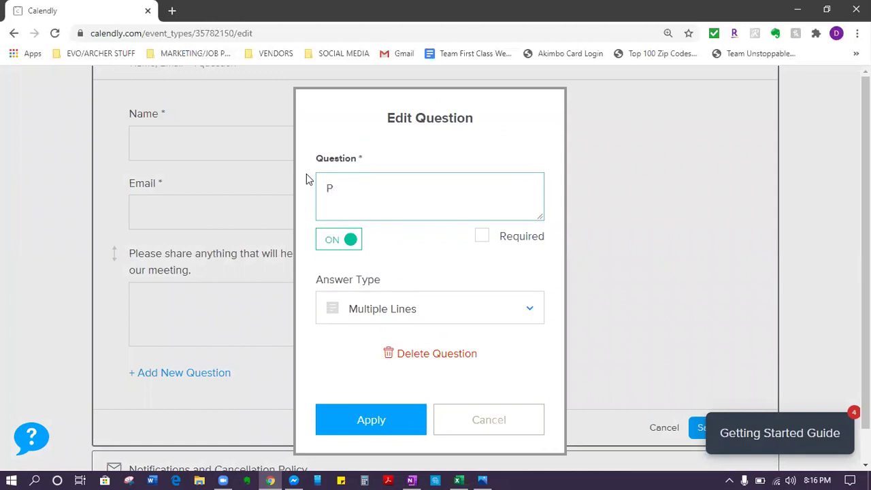
type("hone Number")
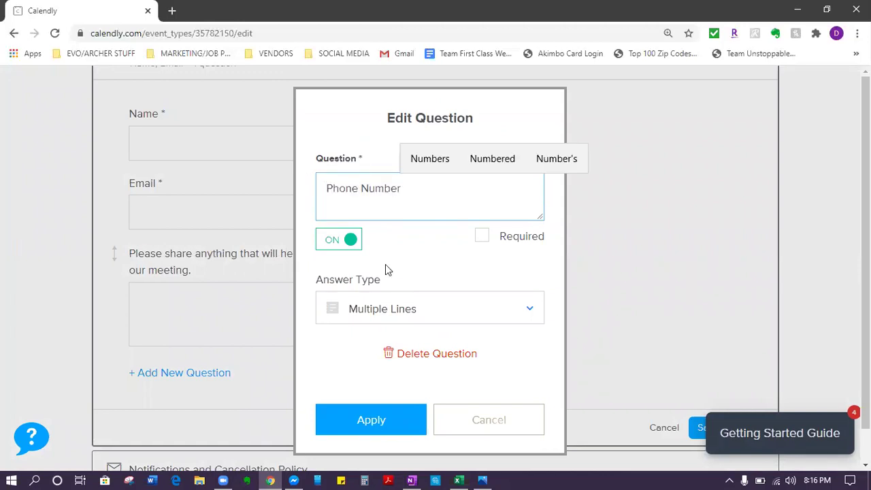
left_click(506, 314)
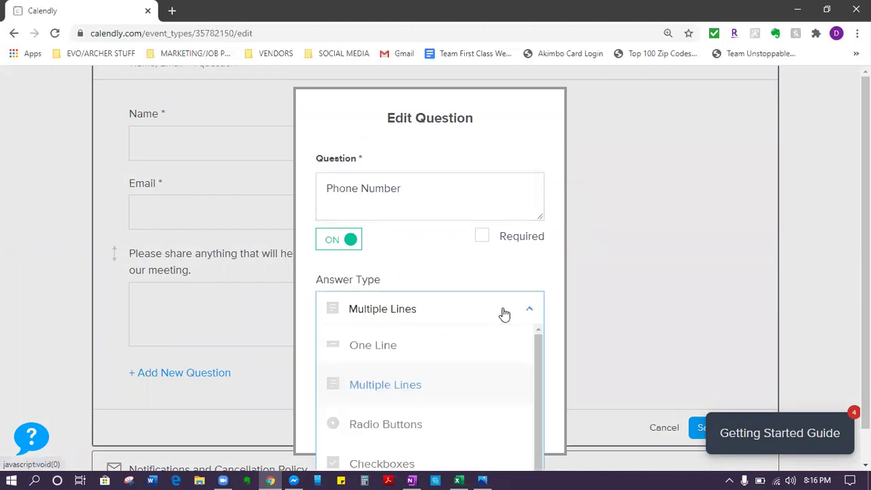
left_click(426, 450)
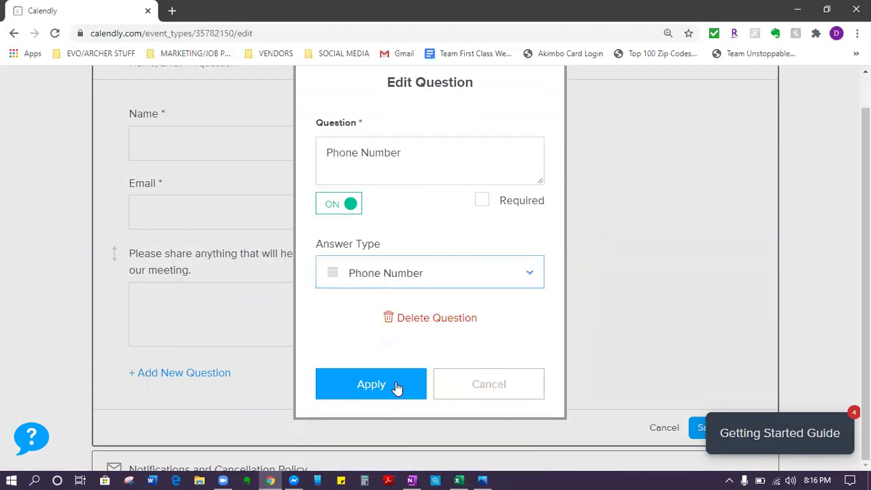
left_click(390, 385)
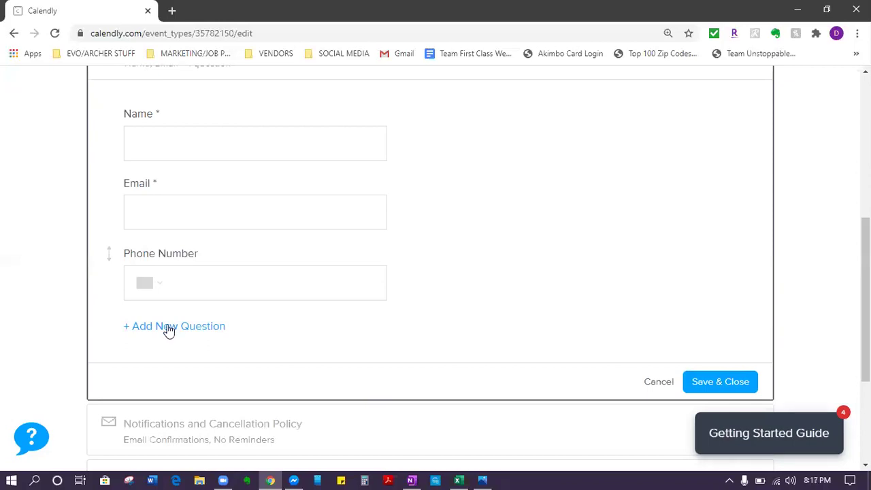
Step: Save the invitee questions Name, Email and Phone Number
scroll(184, 328, "up", 1)
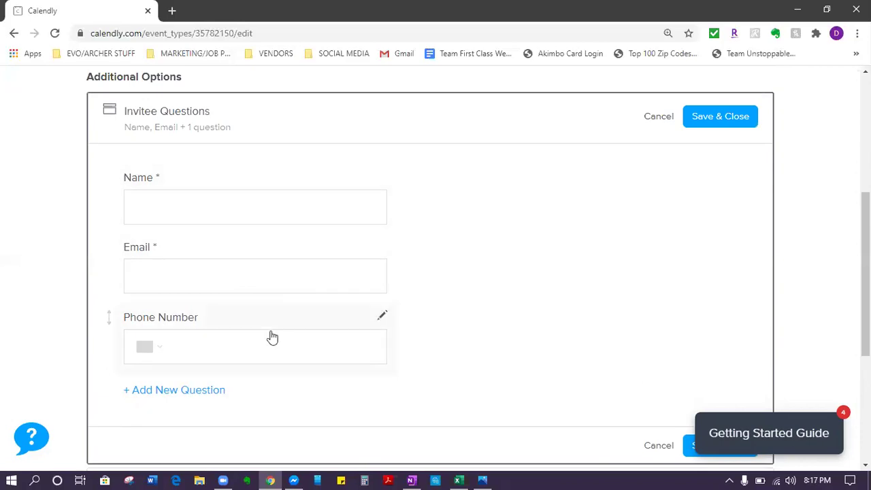
scroll(337, 209, "down", 1)
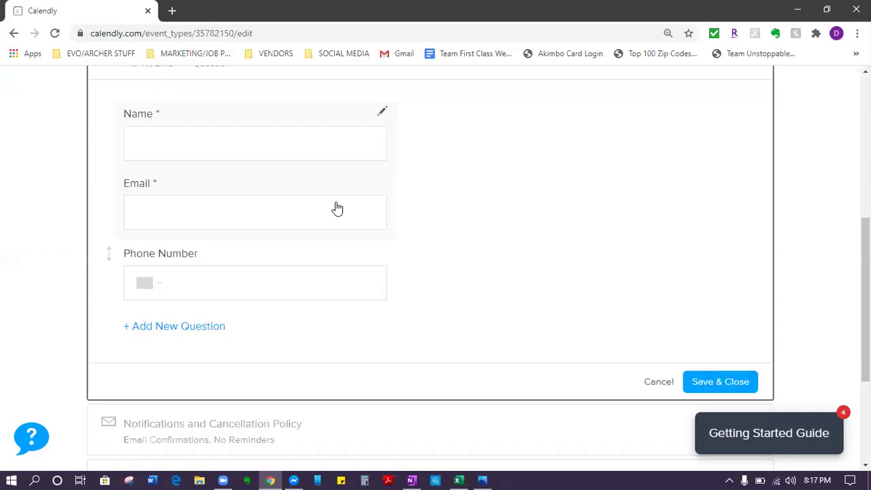
left_click(720, 370)
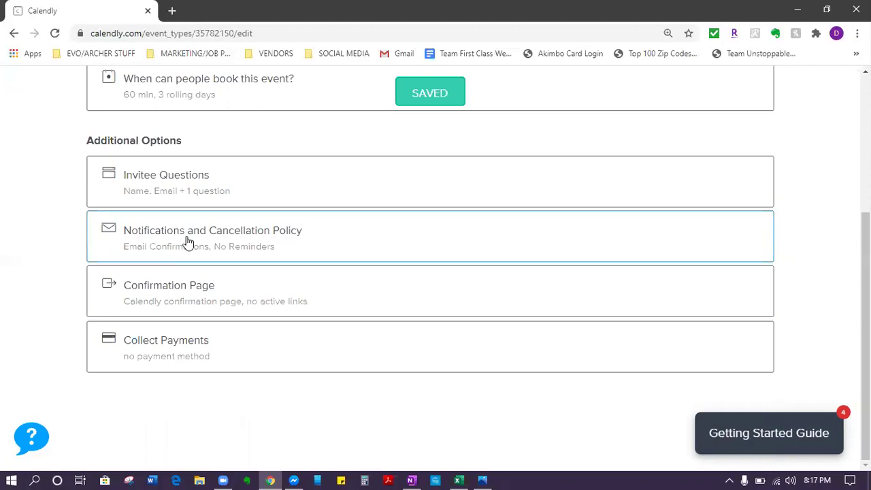
Step: Expand the Notifications and Cancellation Policy settings
left_click(144, 249)
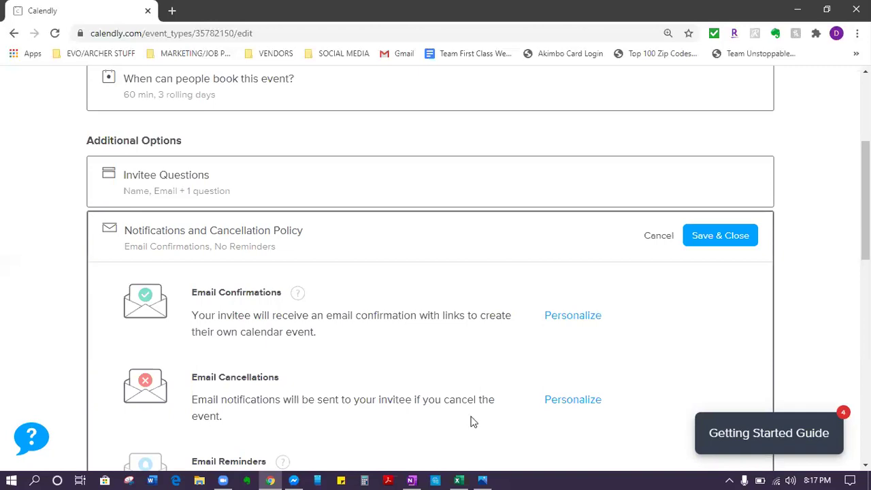
left_click(570, 317)
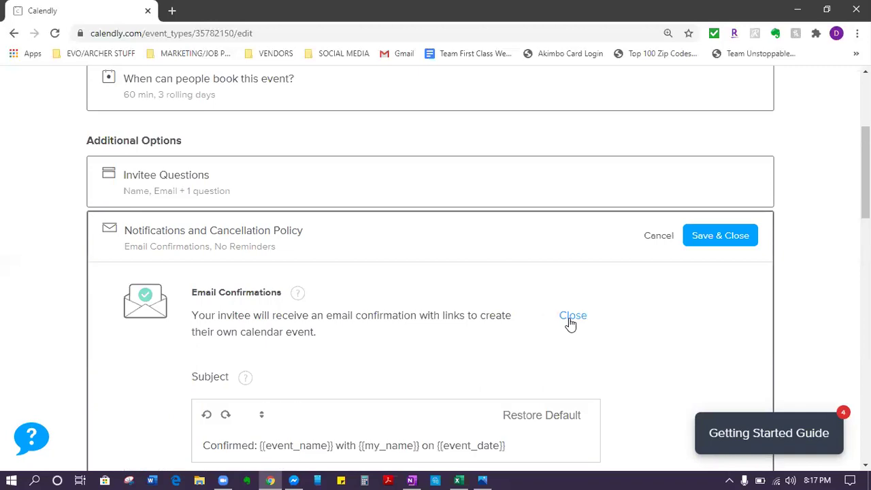
scroll(571, 321, "down", 3)
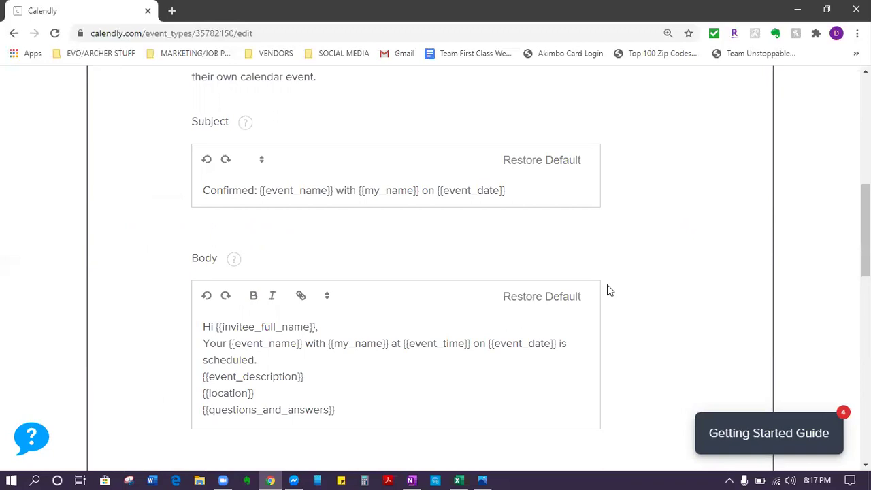
scroll(609, 289, "down", 2)
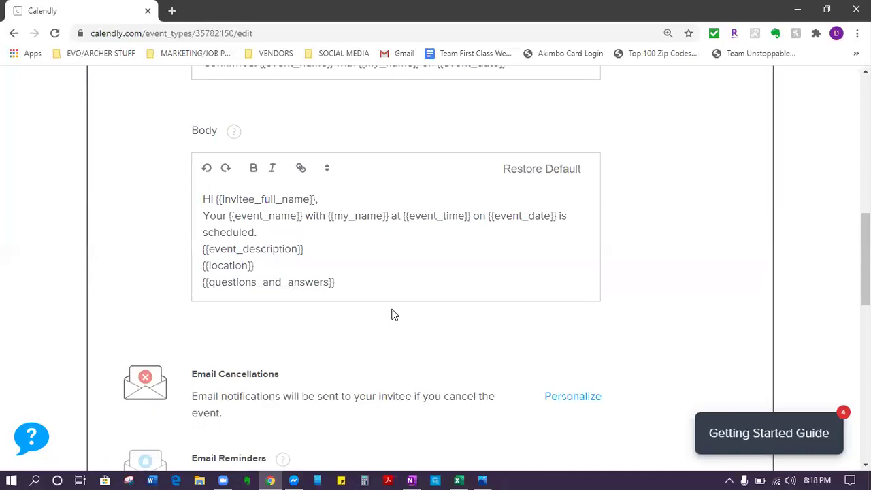
scroll(204, 188, "up", 2)
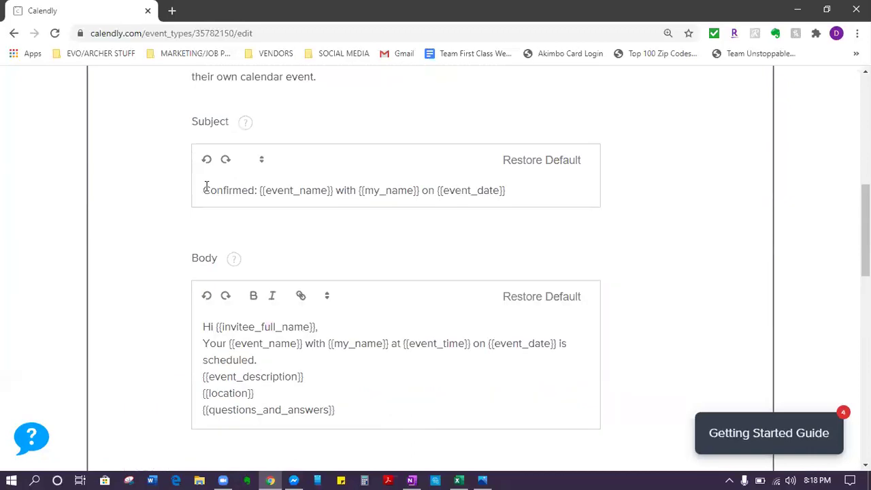
left_click(259, 187)
key("shift+Home")
scroll(237, 141, "down", 2)
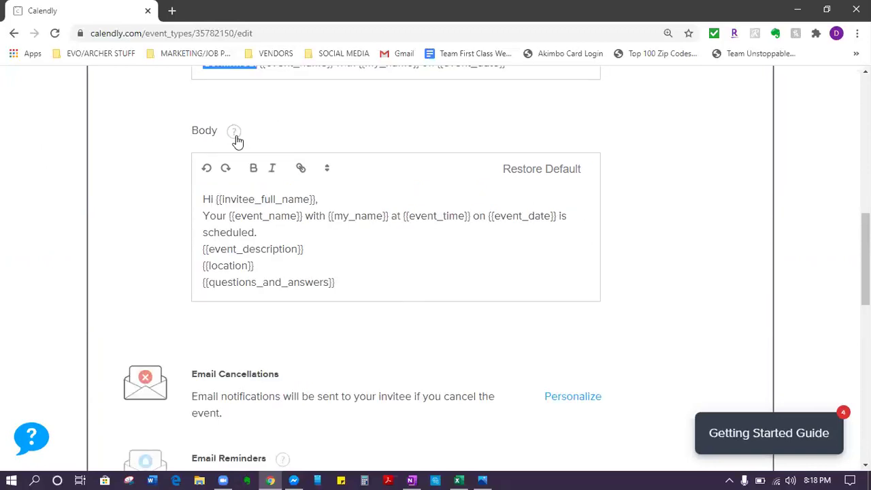
left_click(234, 137)
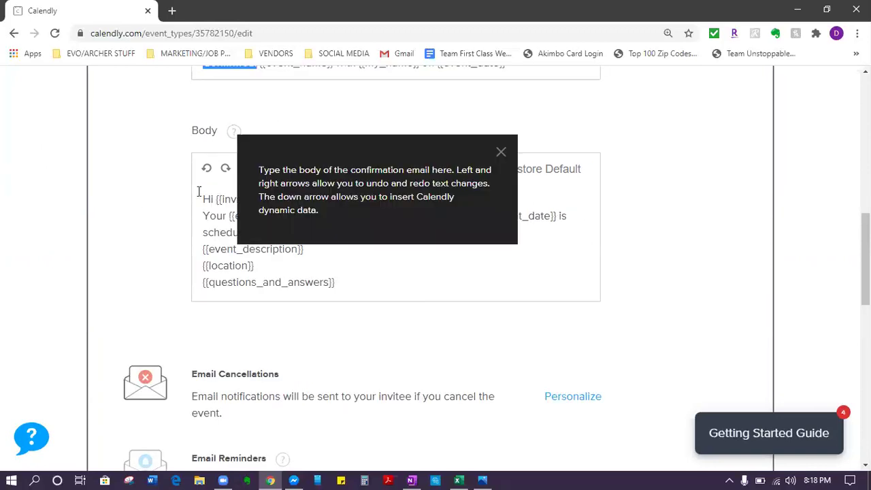
left_click(340, 157)
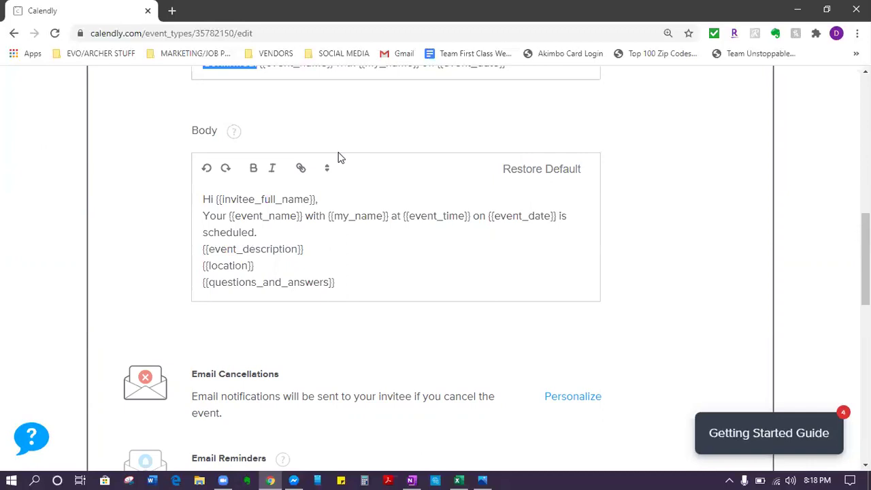
scroll(340, 157, "up", 1)
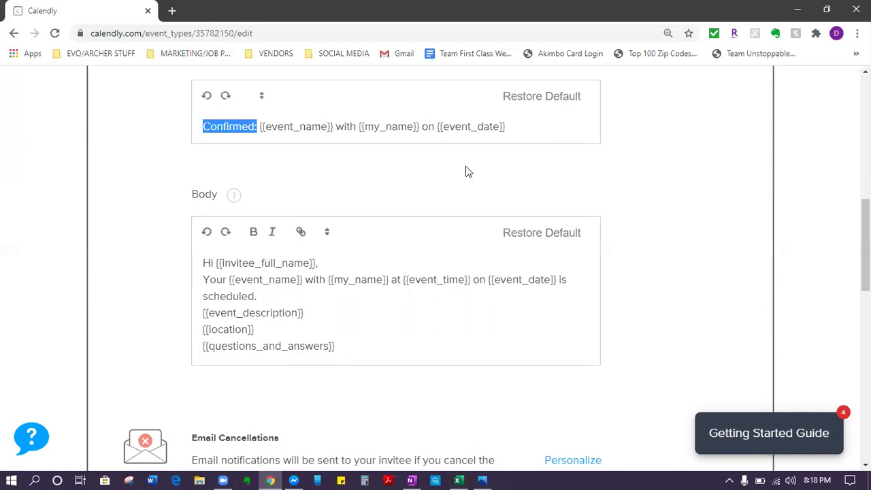
scroll(251, 350, "down", 1)
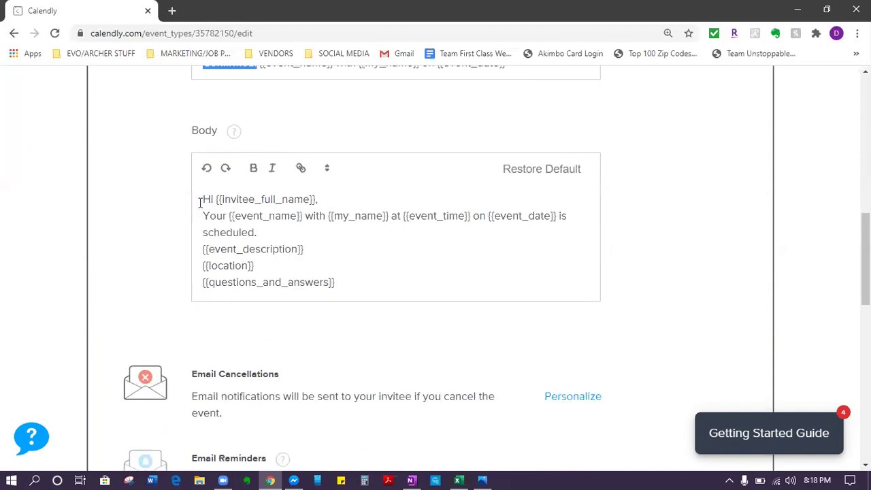
Step: Delete the {{event_description}}, {{location}} and {{questions_and_answers}} placeholder lines from the confirmation body
left_click(327, 169)
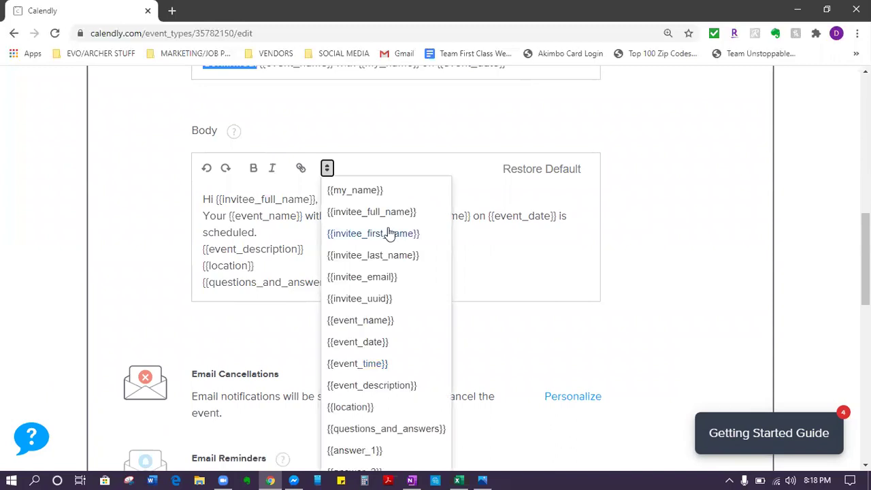
left_click(217, 230)
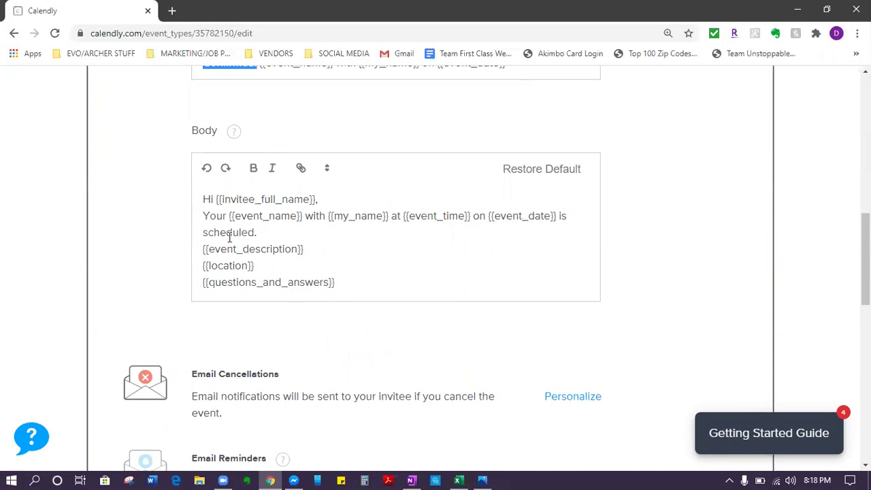
left_click_drag(202, 249, 261, 249)
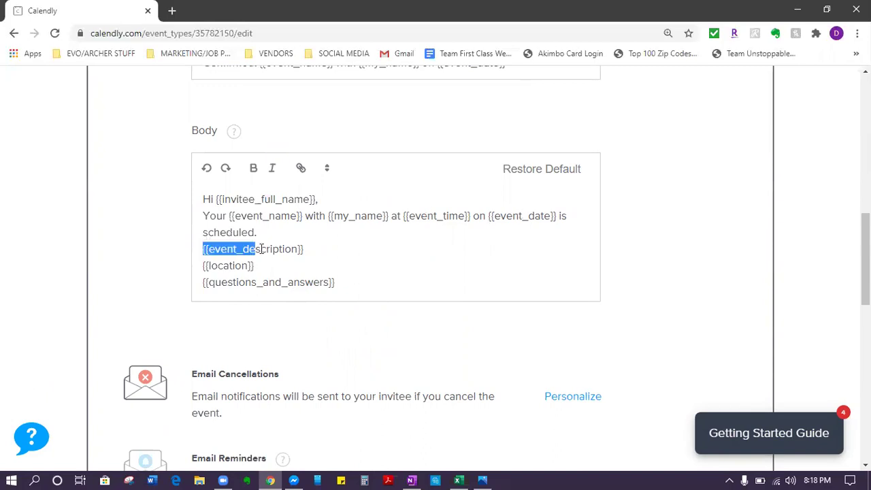
left_click_drag(344, 262, 347, 282)
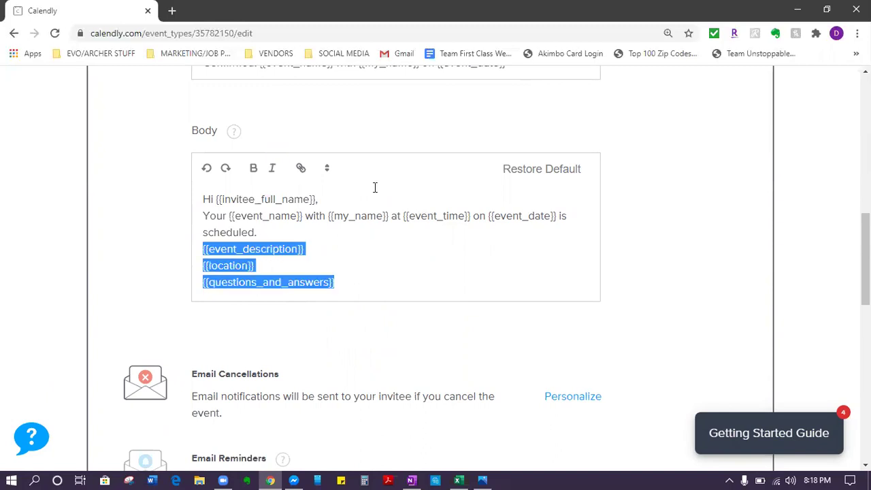
key("BackSpace")
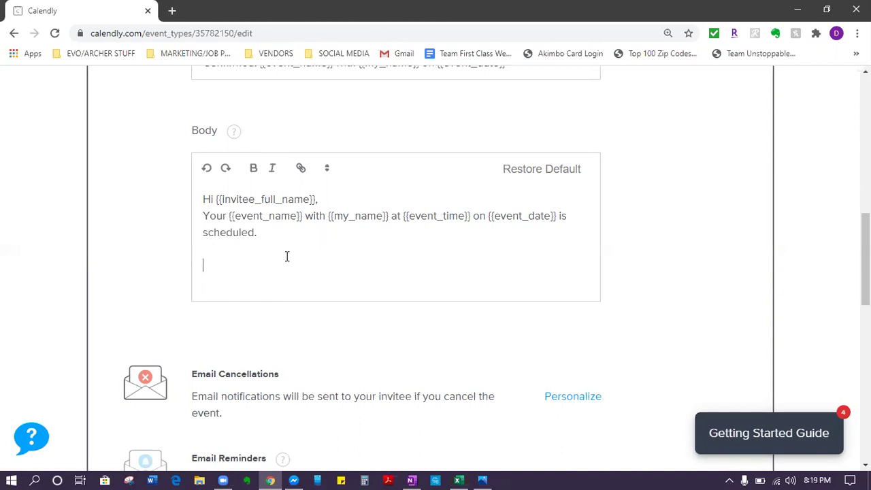
key("ctrl+a")
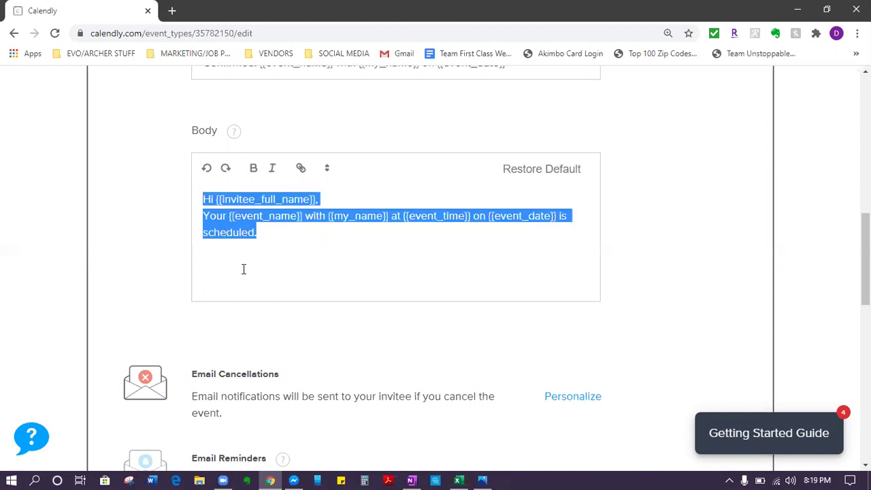
Step: Add the line 'Here are the instructions you need to watch the presentation on {{event_date}} at {{event_time}}.'
left_click(243, 269)
type("H")
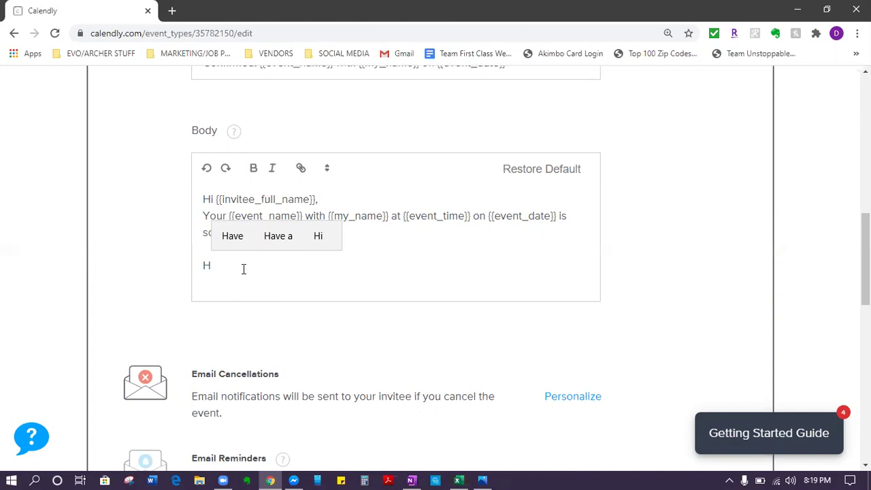
type("ere are the ")
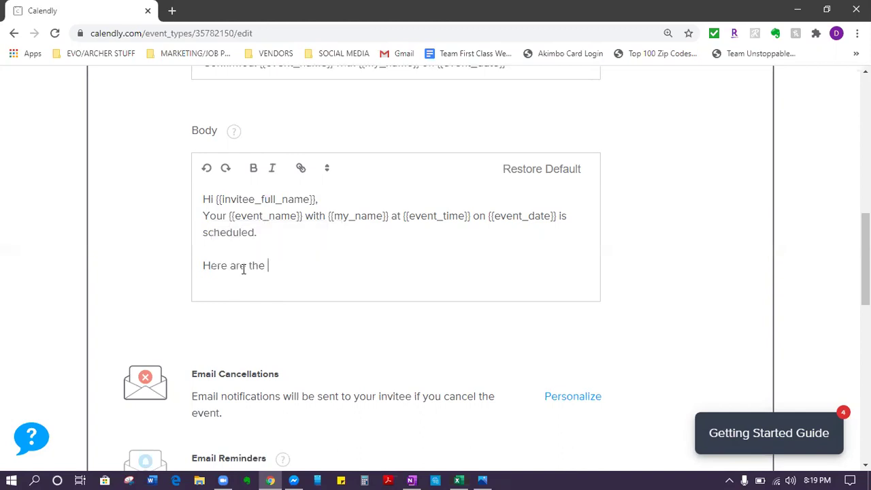
type("instructions you ne")
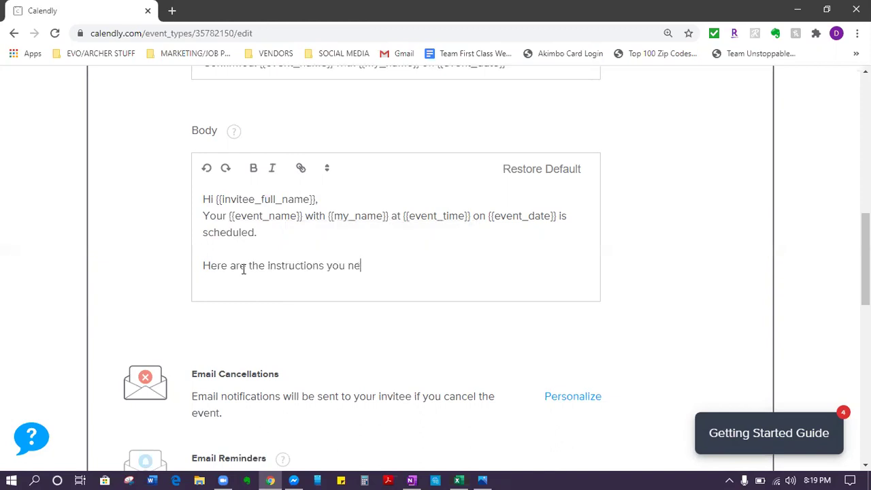
type("ed to watch the prese")
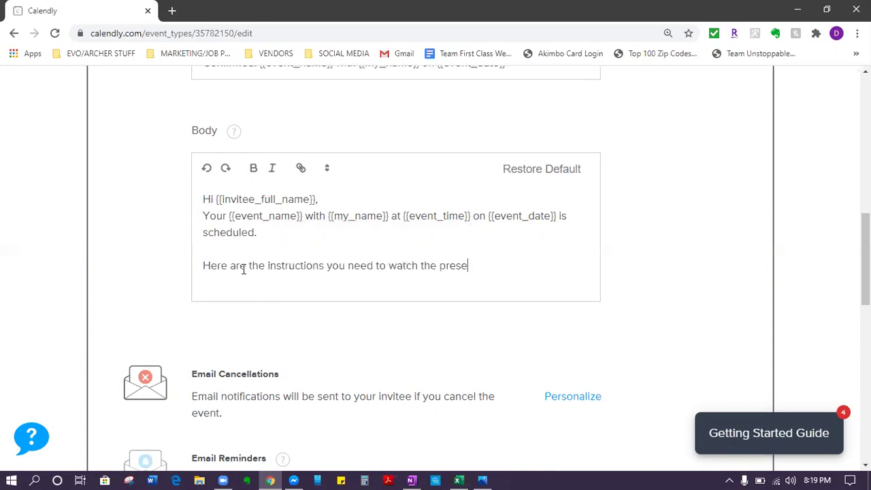
type("ntation")
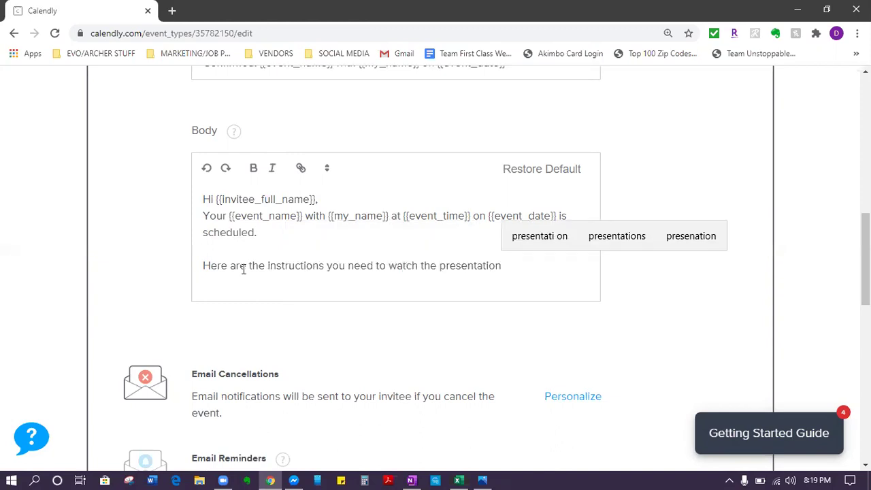
type(" on")
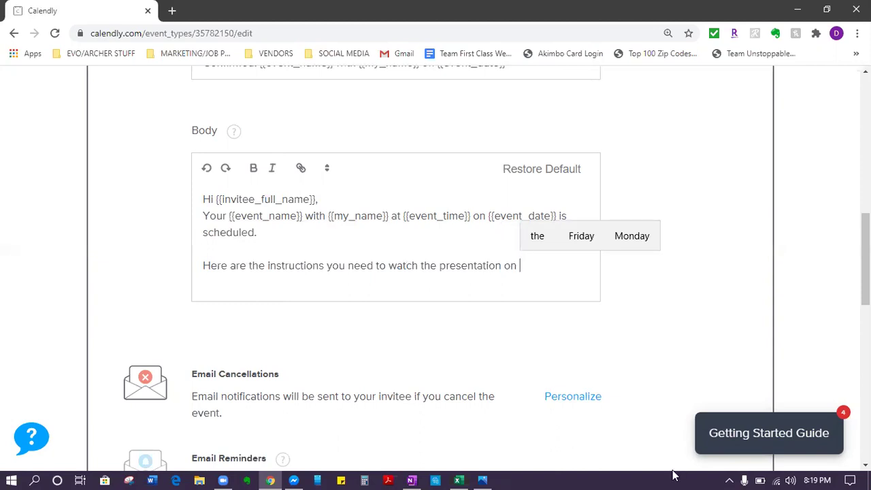
key("Up")
left_click(326, 167)
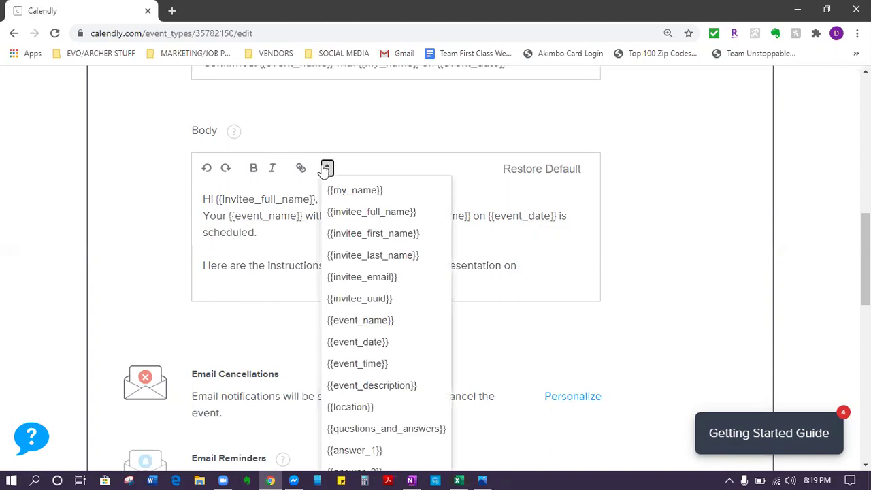
left_click(358, 343)
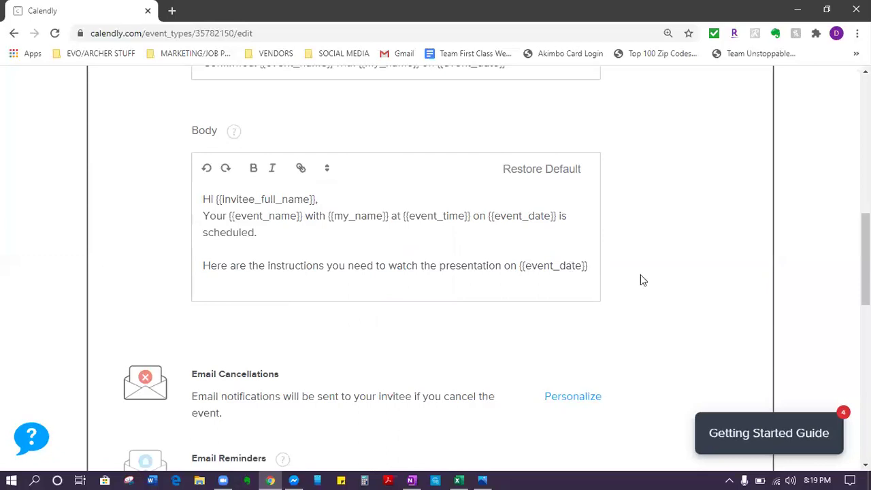
key("Return")
type("at")
left_click(330, 171)
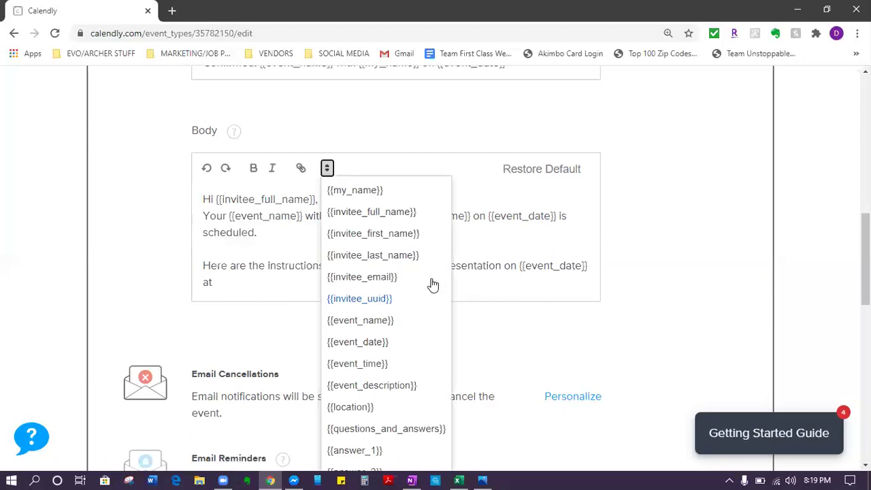
left_click(385, 365)
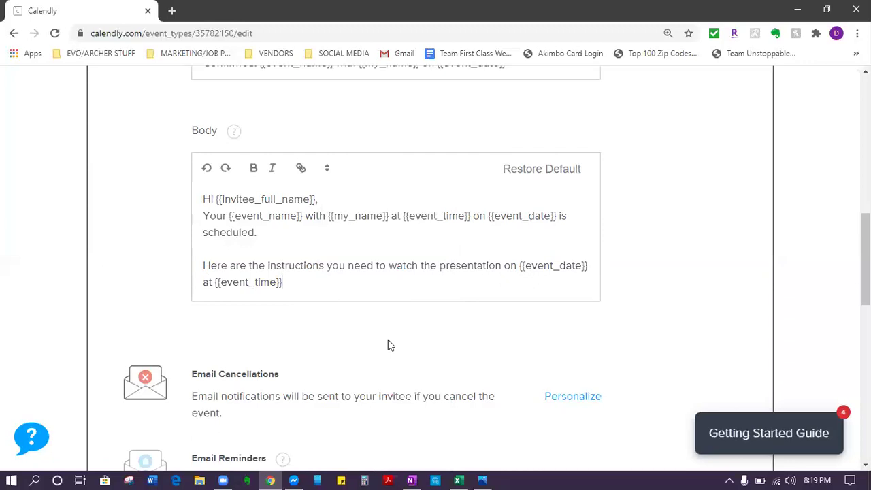
type(".")
Step: Make the instructions sentence bold, not italic, and start a new line below it
key("shift+Home")
key("shift+Up")
left_click(269, 169)
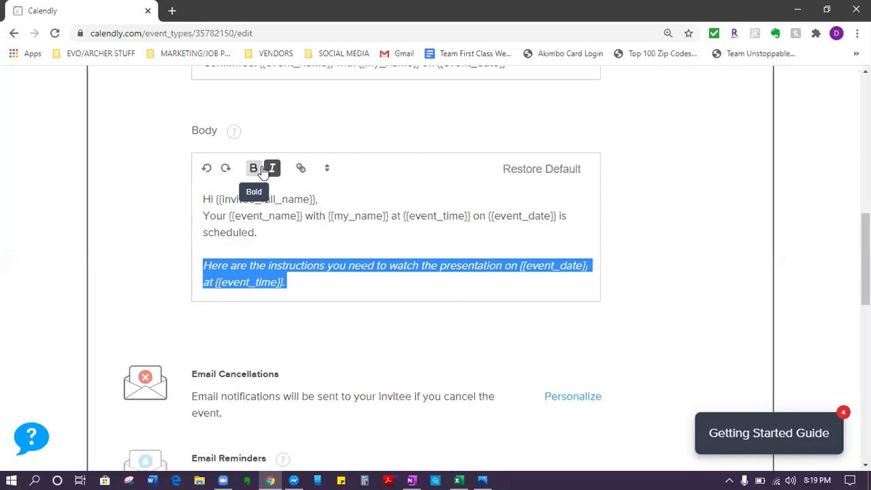
left_click(253, 168)
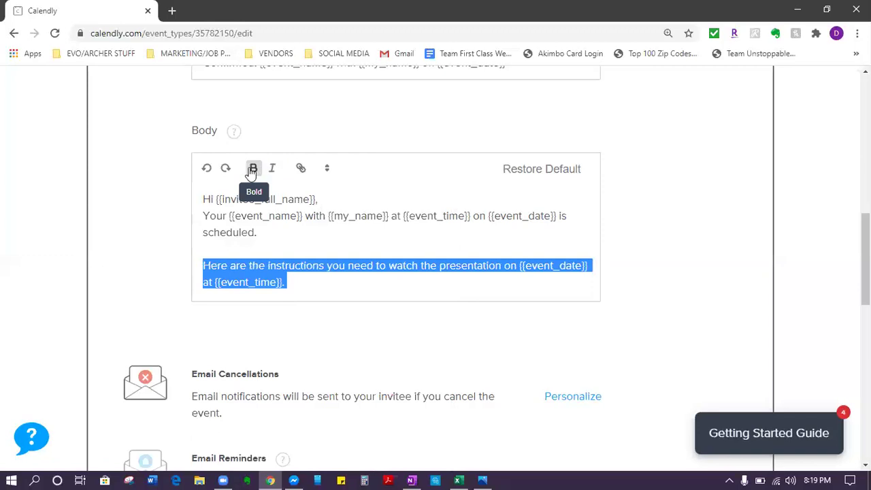
left_click(356, 287)
key("Return")
key("Return")
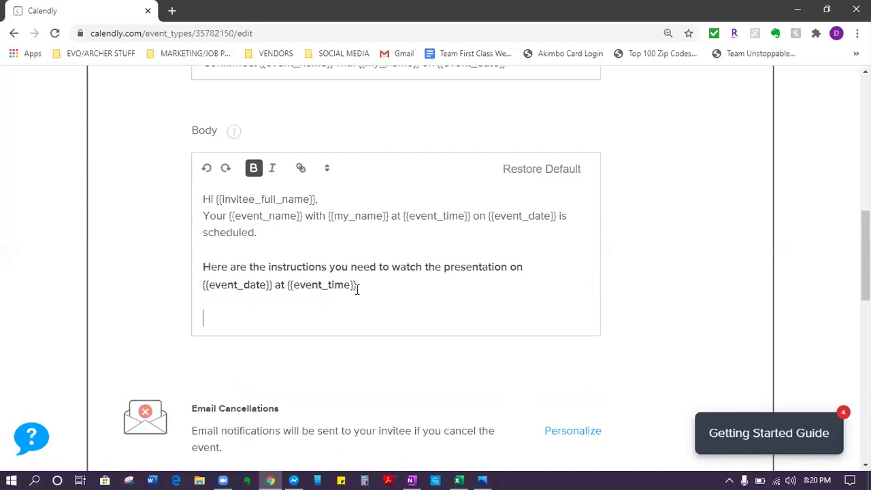
Step: Write the Zoom app download paragraph, then the line 'Here is the link to download Zoom:'
type("In o")
key("ctrl+z")
type("In order to wat")
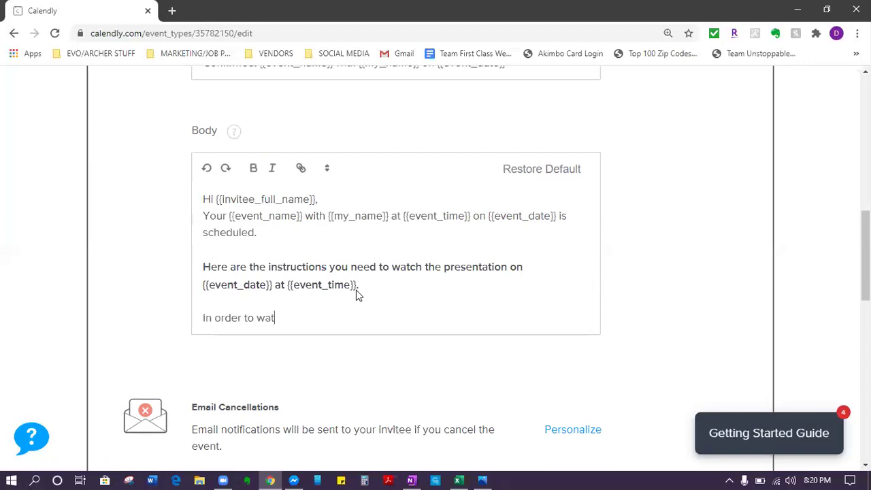
type("ch the presentation")
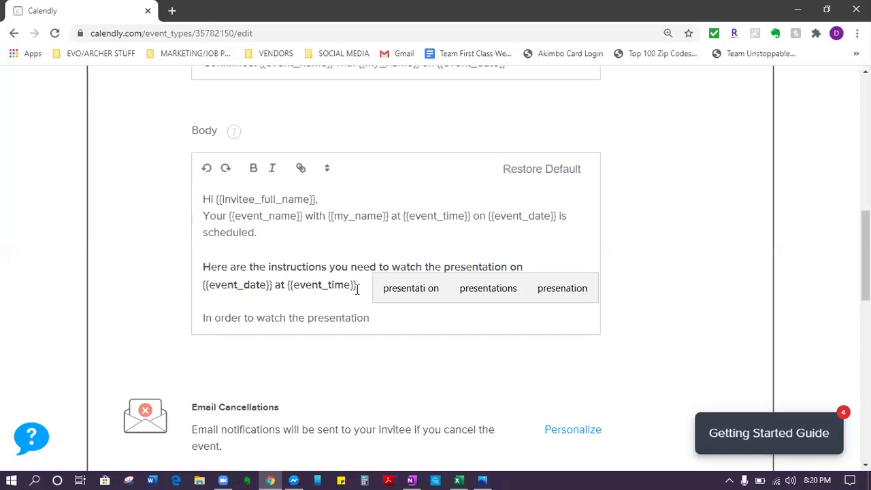
type(" you will ne")
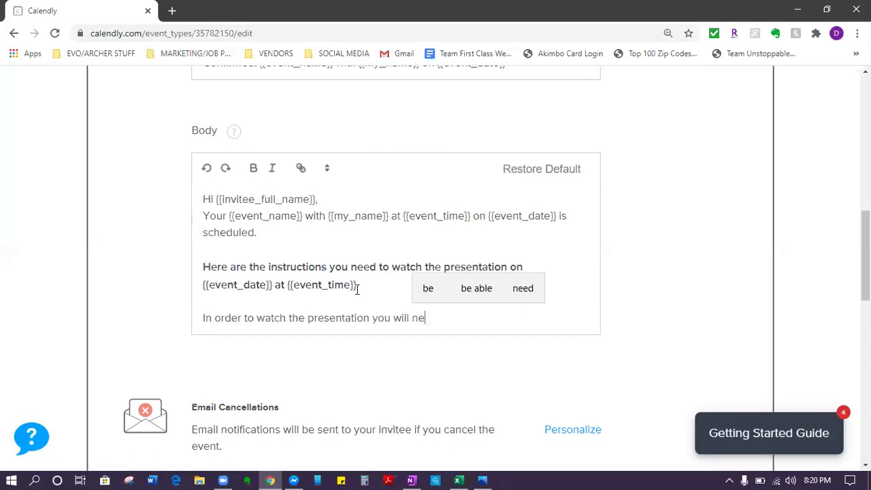
type("ed to downl")
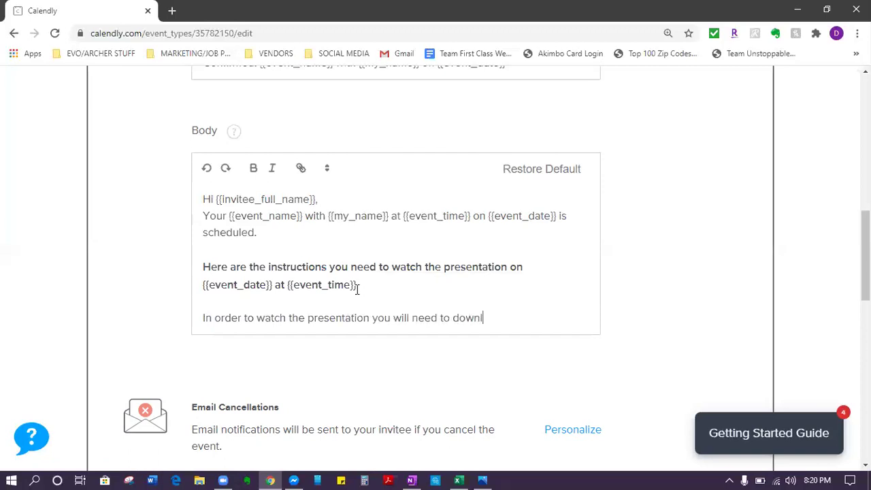
type("oad the Zoom app on ei")
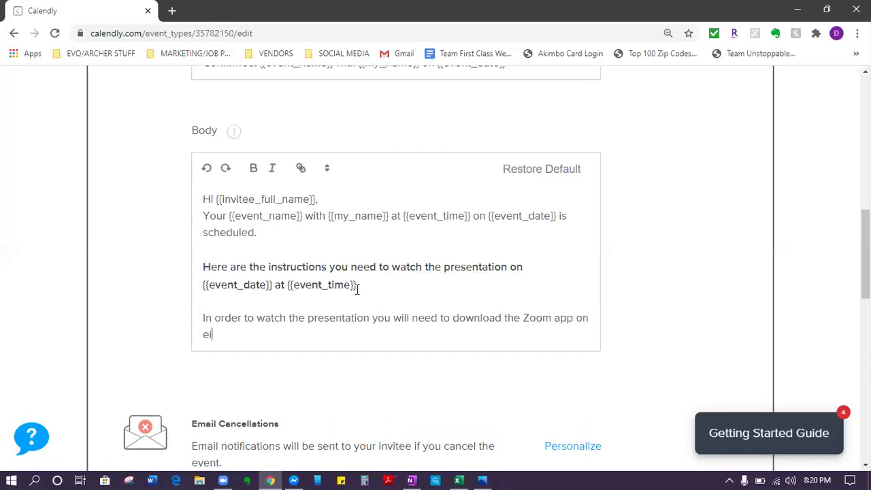
type("ther your phone or computer")
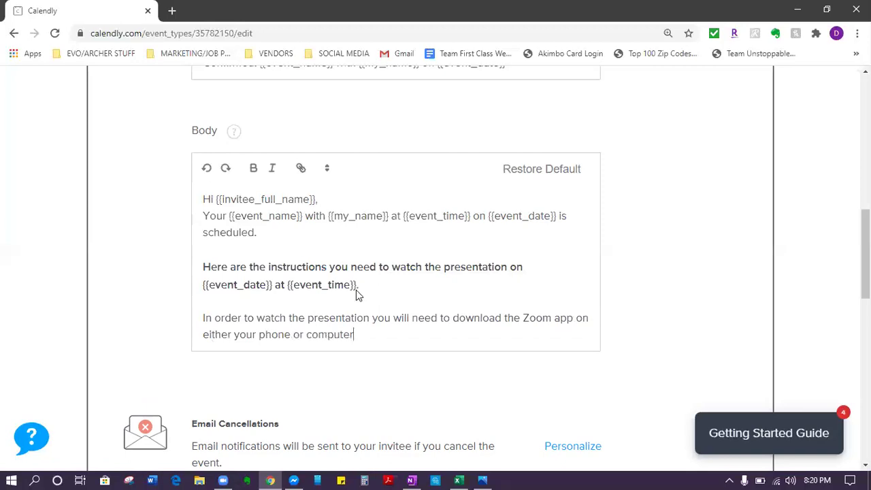
type(". You can ")
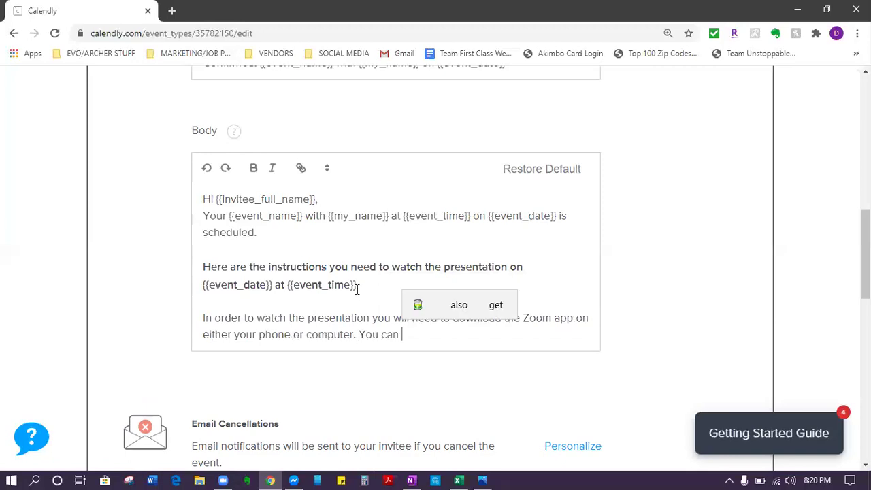
type("find the ")
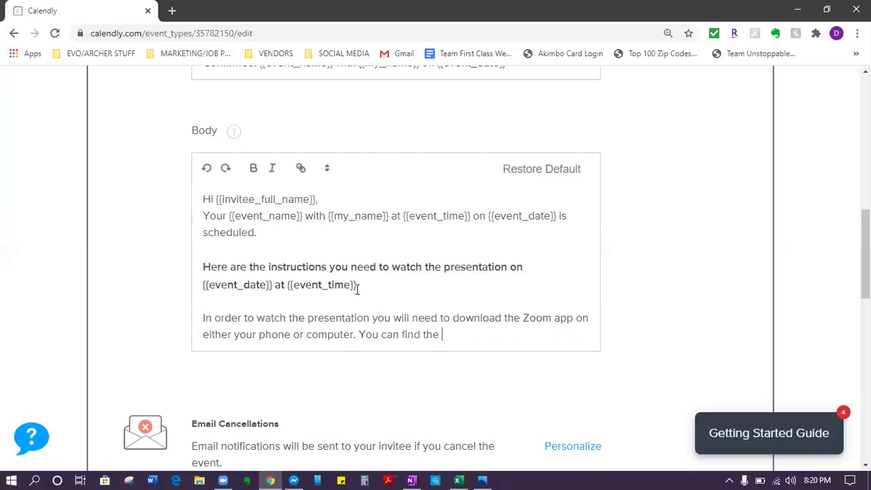
type("app in your app sto")
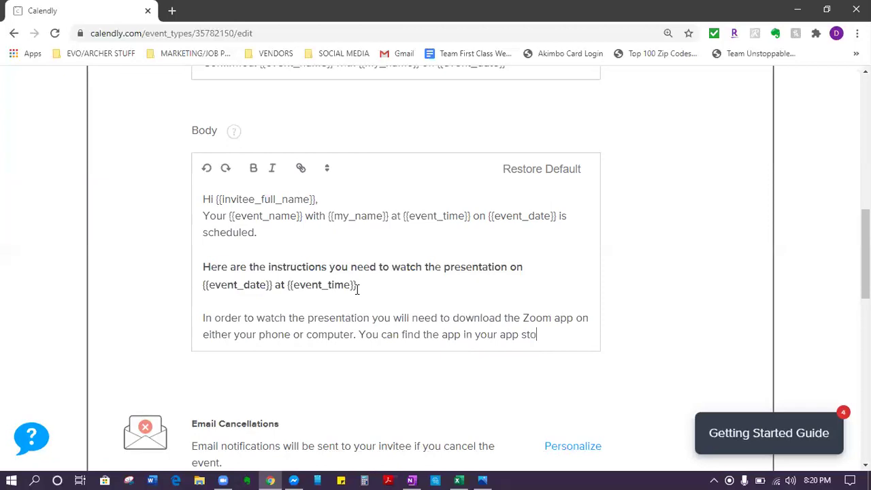
type("re. I will attach a li")
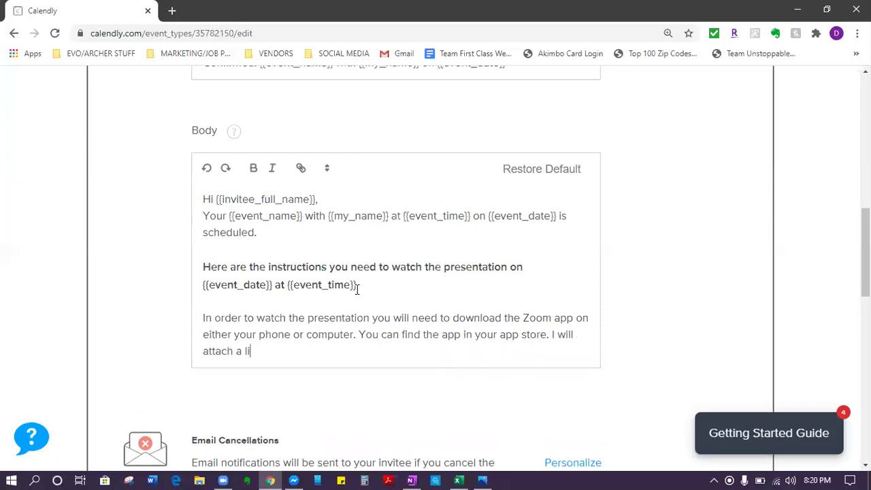
type("nk to download the")
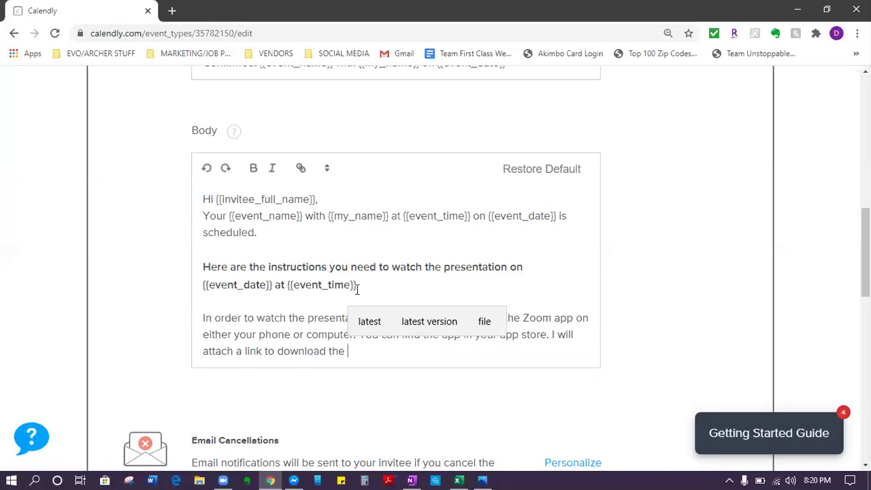
type("app ju")
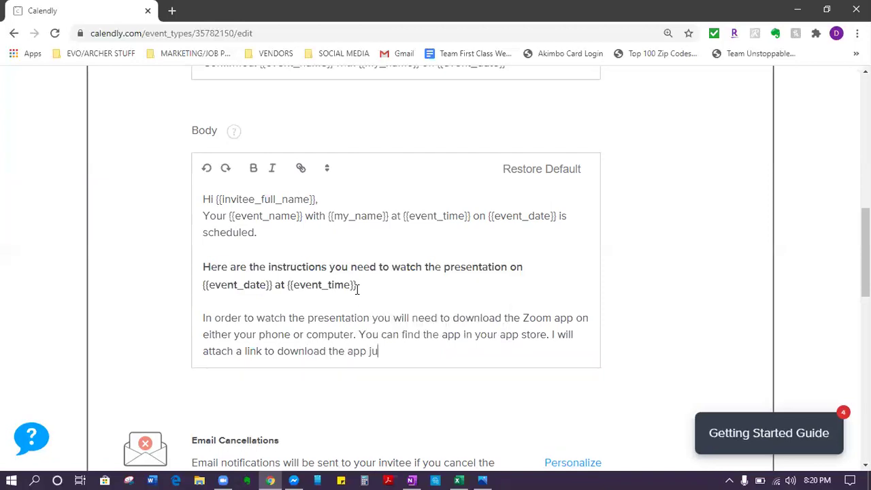
type("st in case you need ")
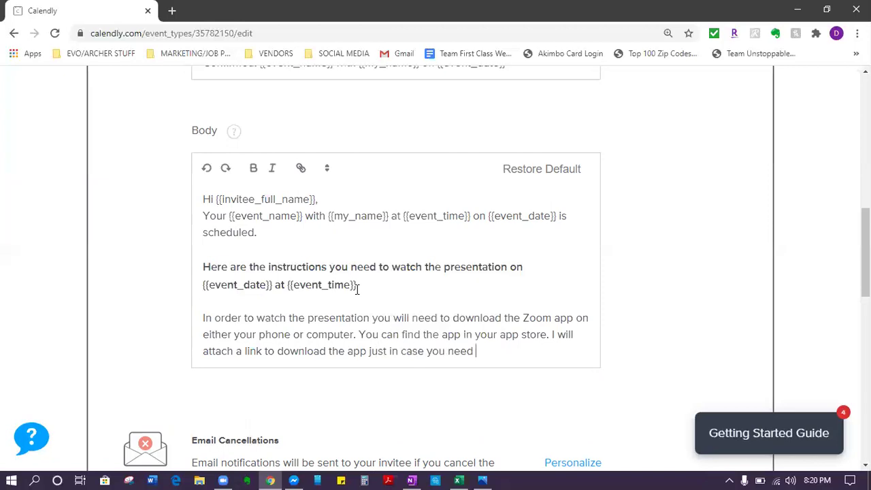
type("it.")
key("Return")
key("Return")
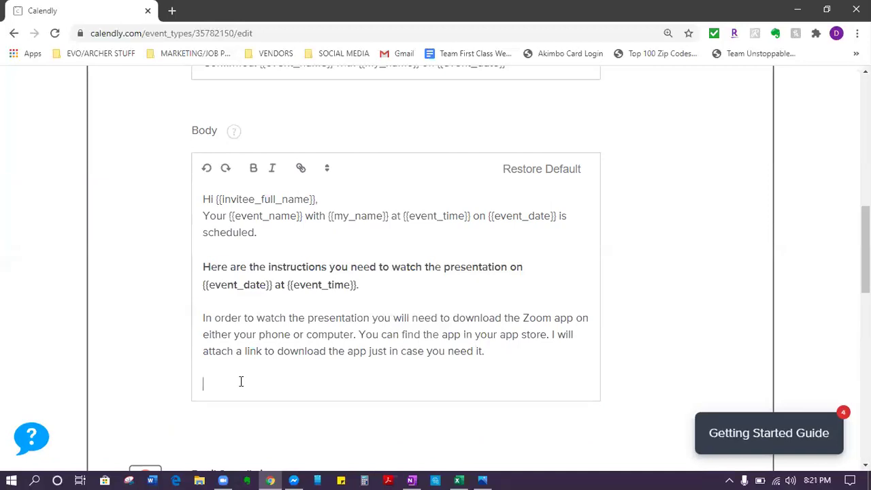
type("He")
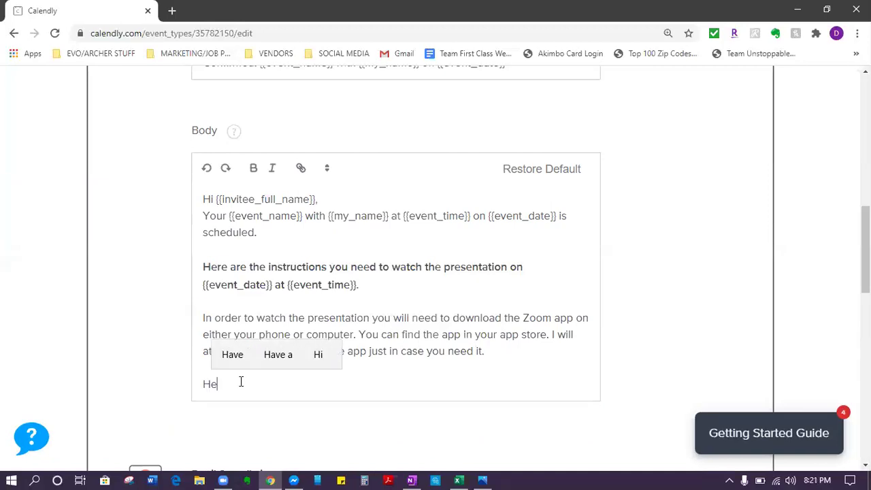
type("re")
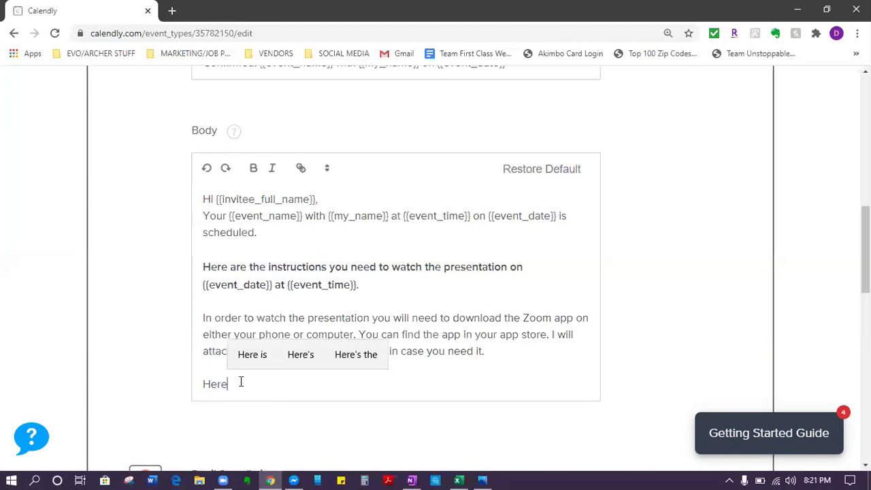
type(" is the link to d")
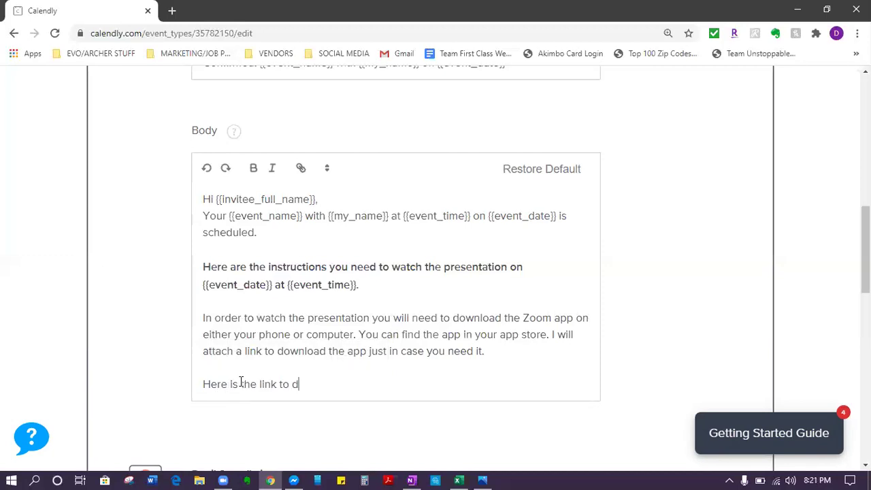
type("ownload Zoom")
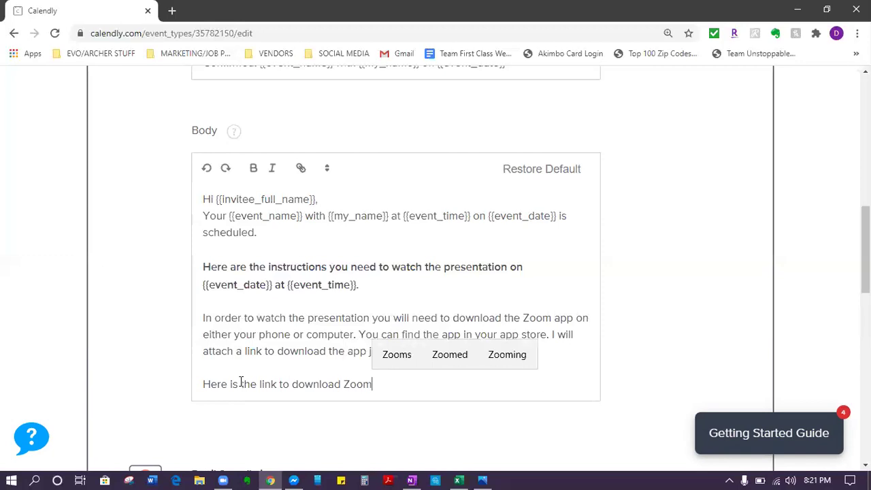
type(":")
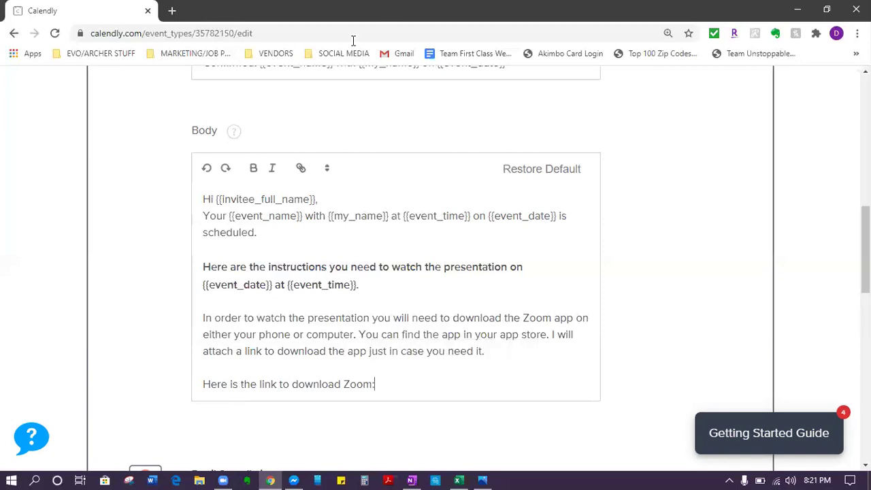
key("Return")
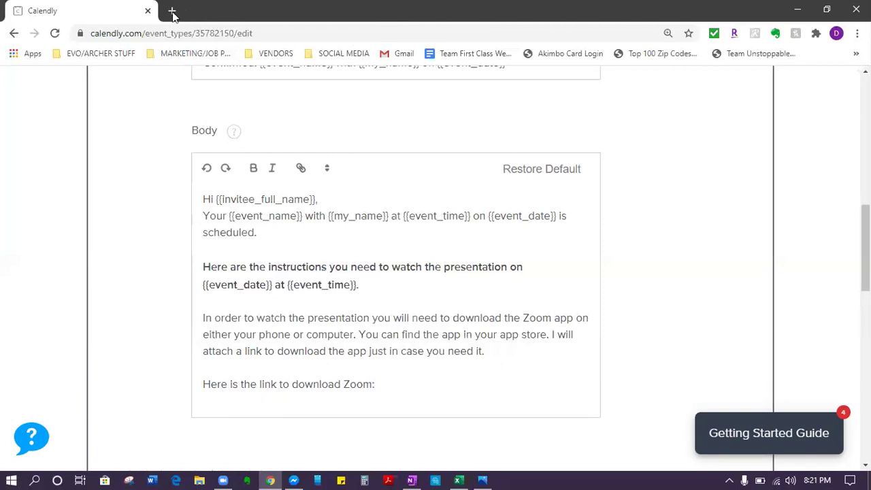
Step: Search 'download zoom' in a new tab and copy the zoom.us/download address, returning to Calendly
left_click(172, 12)
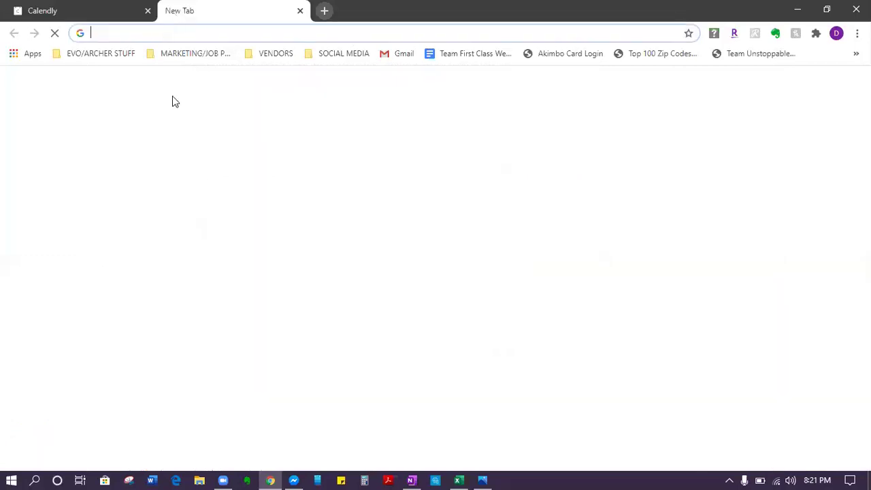
type("down")
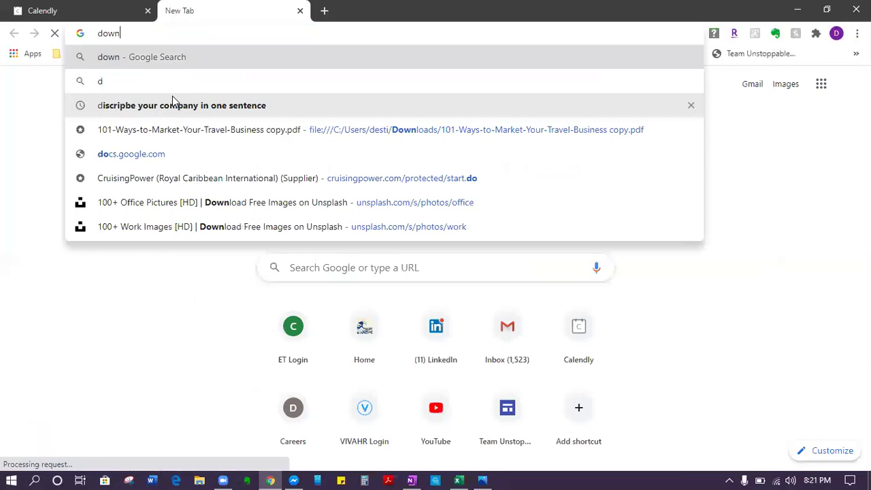
type("load")
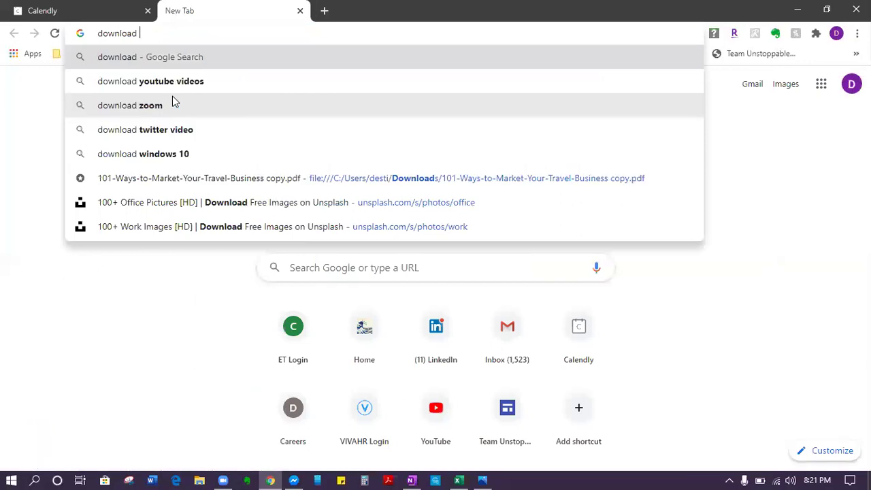
left_click(172, 101)
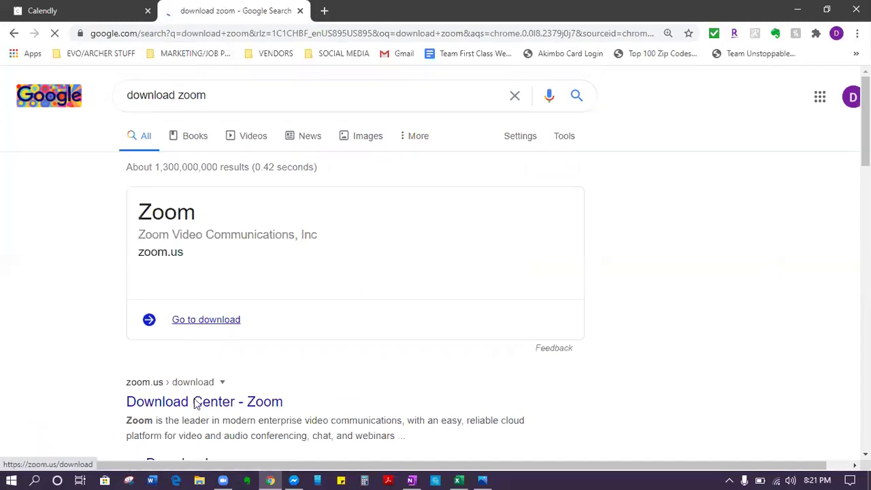
scroll(164, 343, "down", 1)
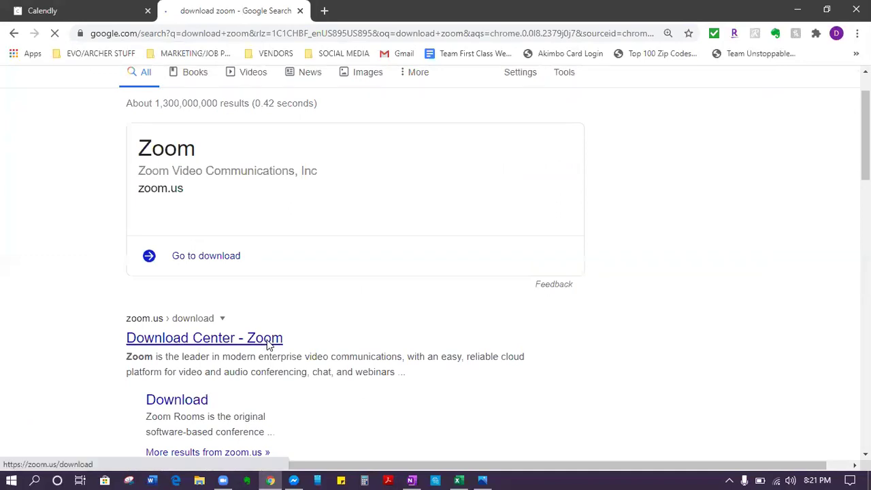
left_click(163, 34)
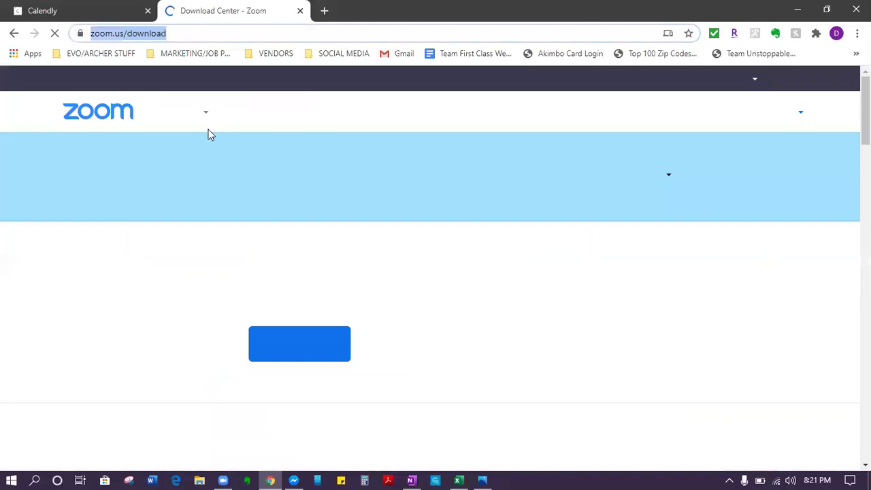
right_click(164, 35)
left_click(208, 130)
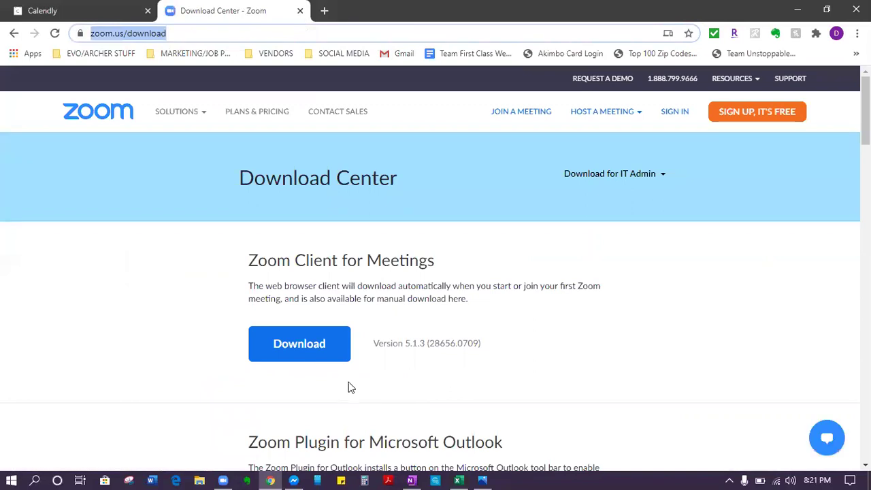
key("ctrl+shift+Tab")
right_click(212, 404)
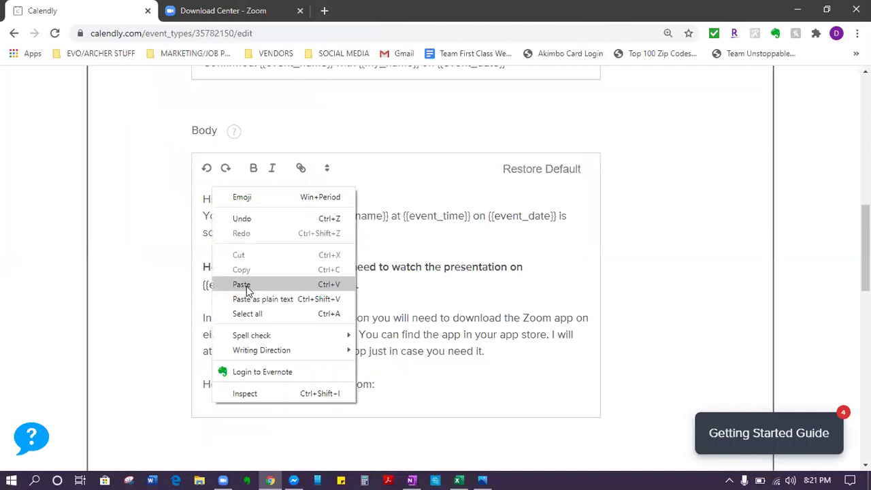
left_click(241, 284)
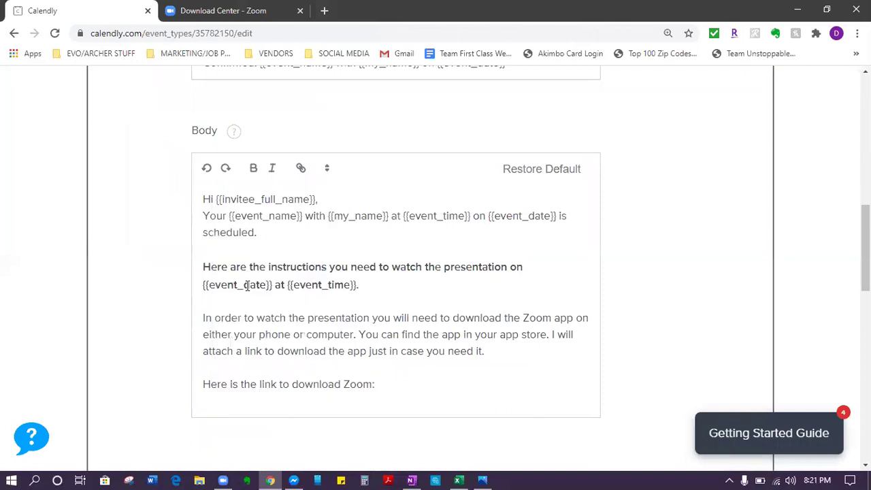
key("ctrl+v")
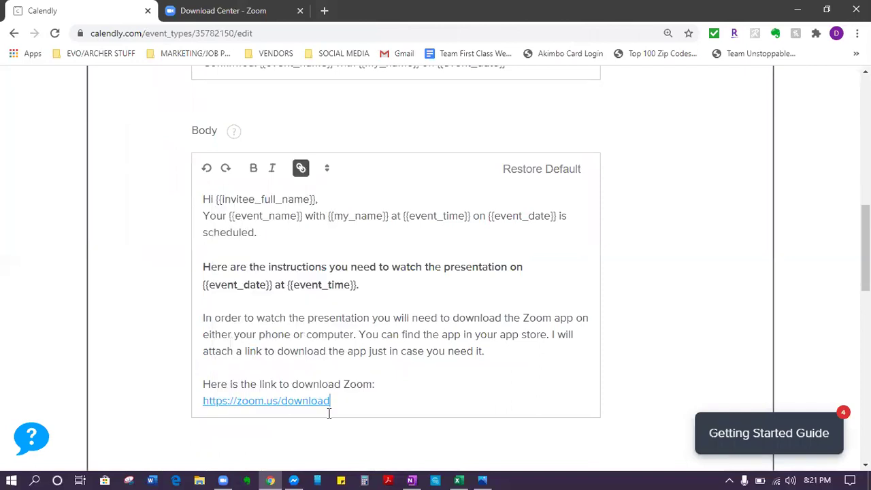
key("Return")
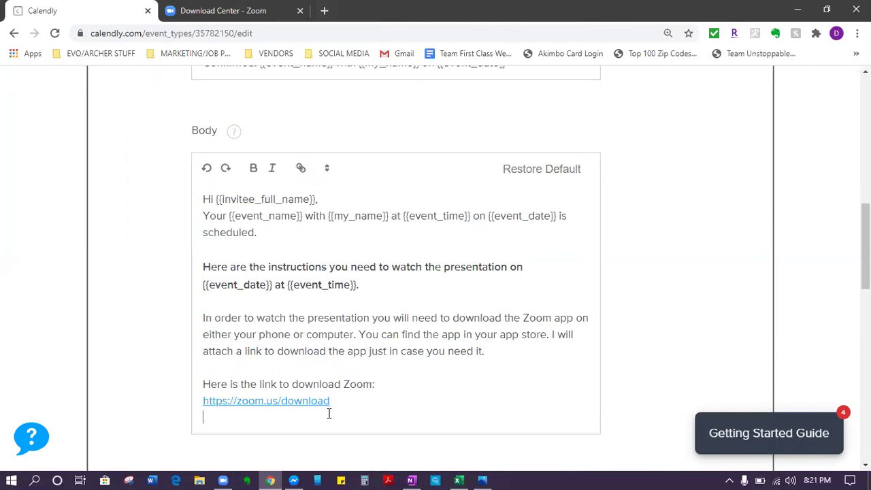
key("Return")
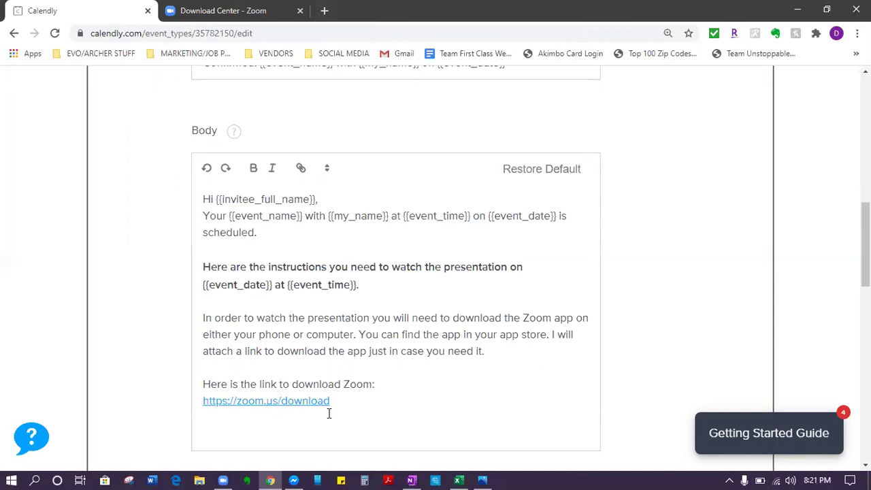
Step: Add 'When its time for the presentation:' with steps '-Open the Zoom app' and '-Click on "Join A Meeting"'
type("When its time for the presentation:")
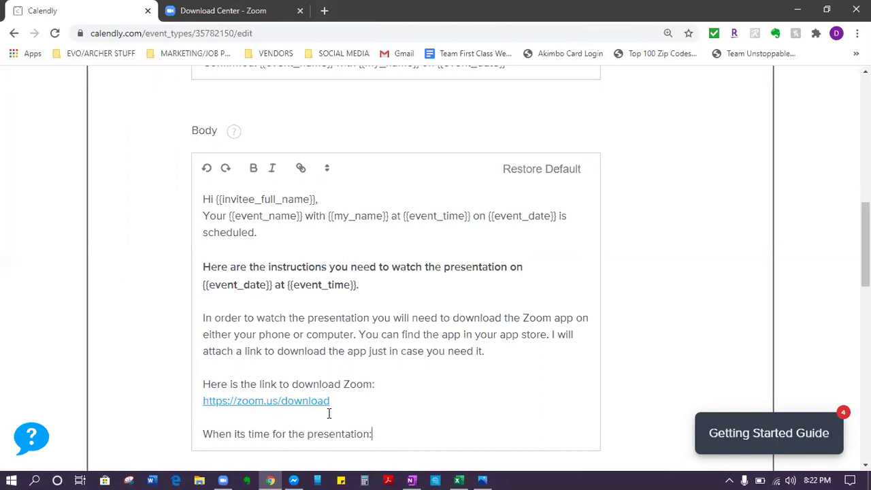
key("Return")
type("-Open")
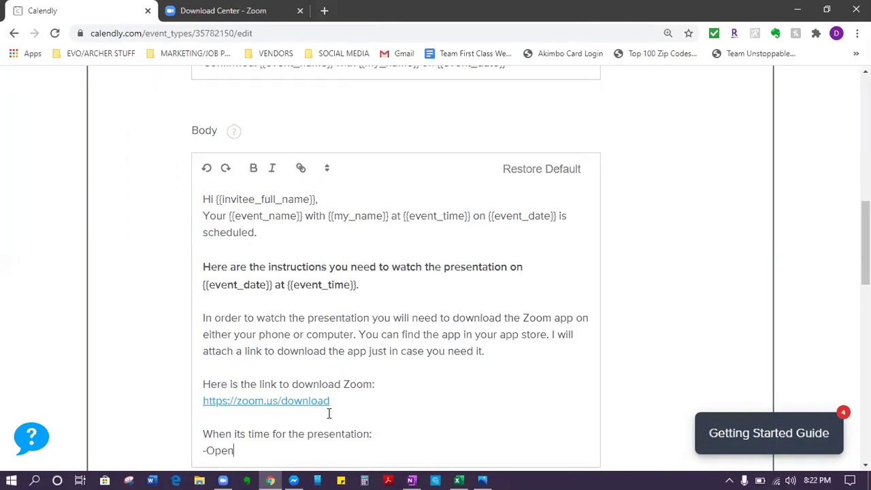
type(" the Zoom app")
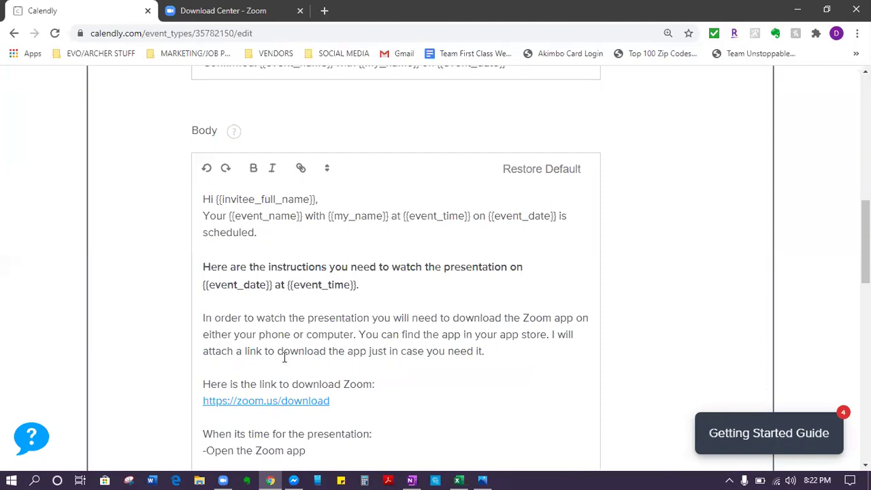
scroll(282, 360, "down", 1)
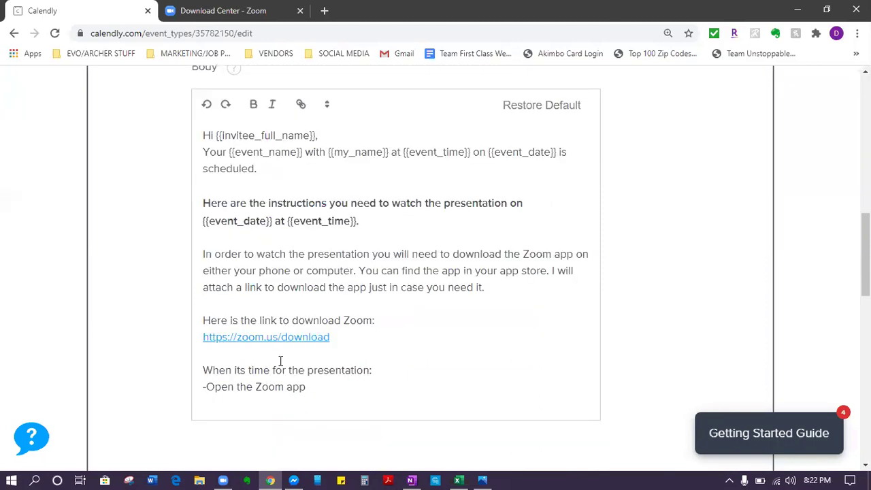
type("-Click on \"Join A Meeting\"")
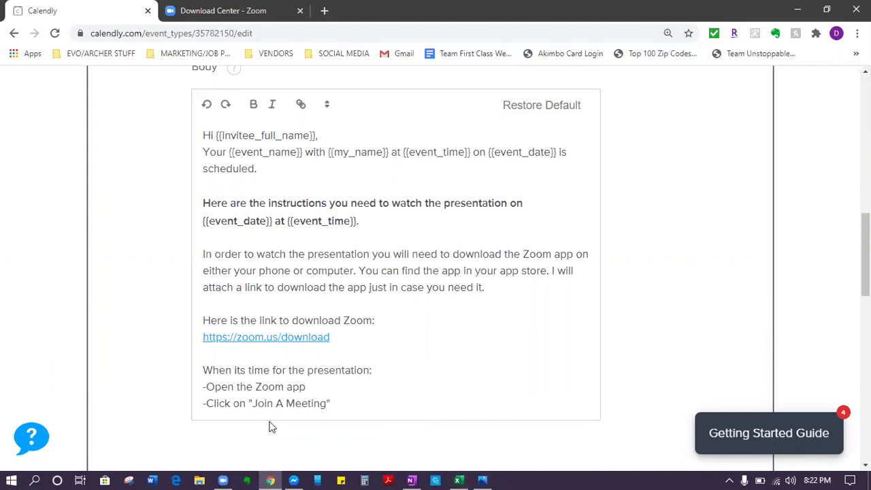
key("Left")
key("BackSpace")
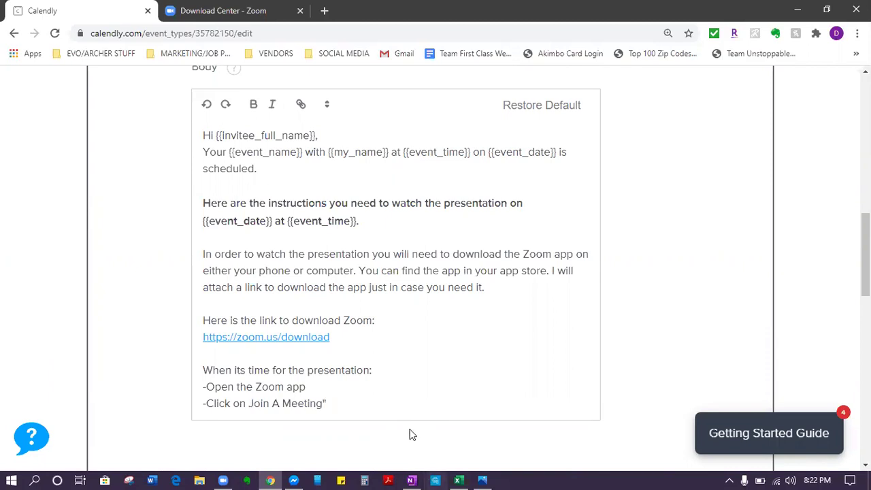
type("\"")
left_click(365, 411)
Step: Add a step to enter the meeting ID and a note to sign in 5 minutes early
key("Return")
type("-Enter in the ")
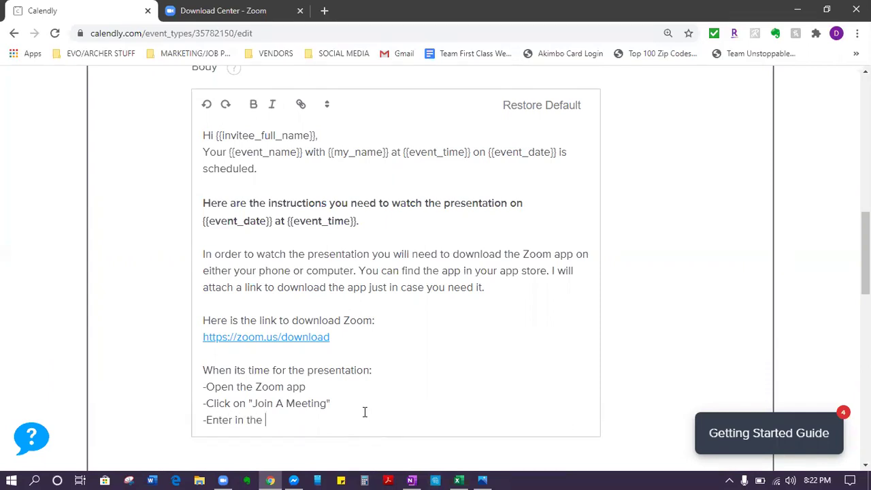
type("Meeting ID: 321-1")
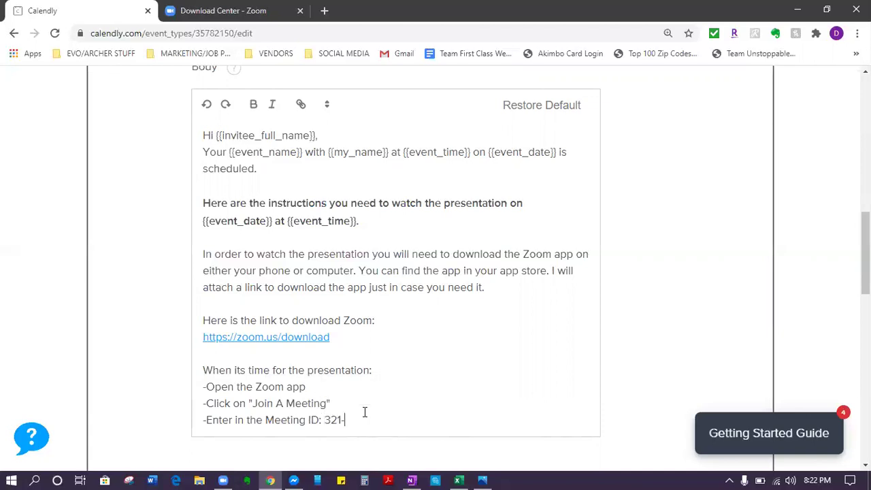
type("87-2020")
key("Return")
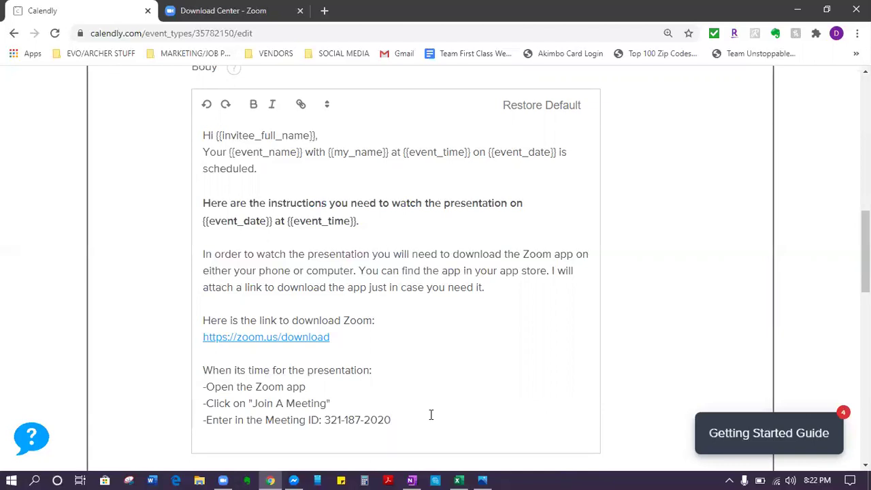
type("Just wait for the meeting to get started.")
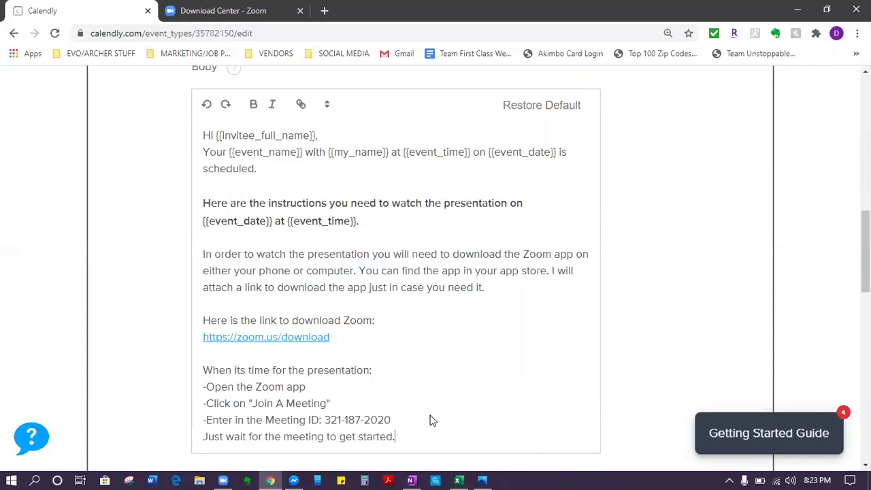
type(" Sign in 5 minutes early .")
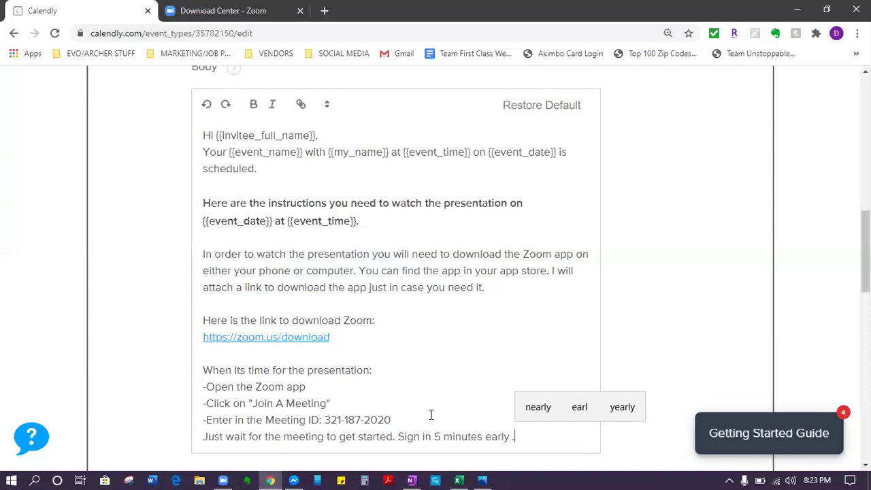
scroll(373, 391, "down", 2)
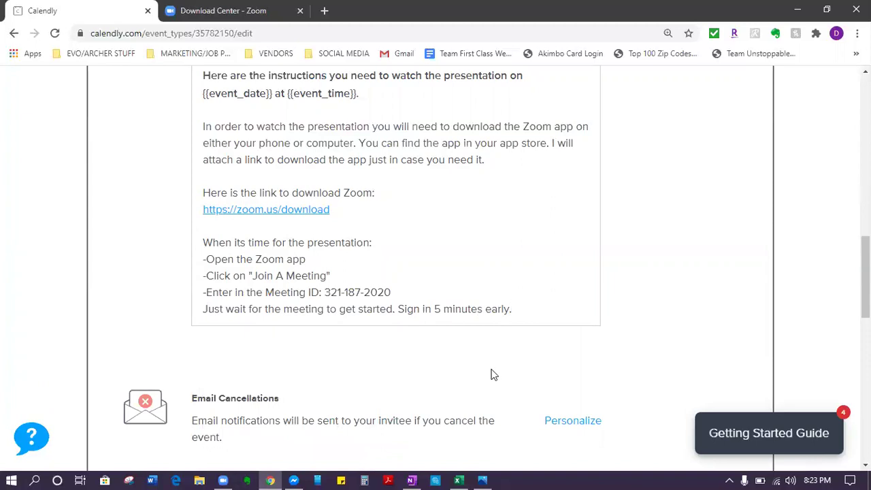
Step: Add sentences saying microphones won't be needed and the video camera is optional
key("Return")
key("Return")
key("Return")
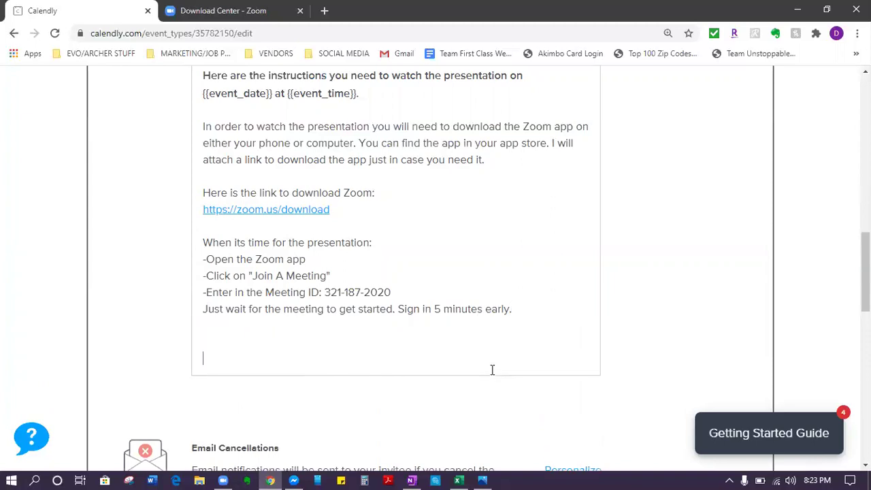
type("A,")
type("so, you will not ")
type("need to have ")
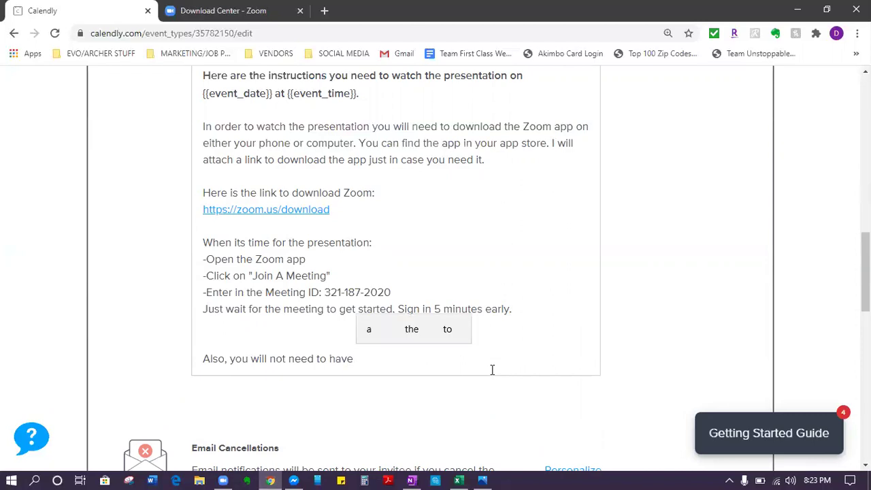
type("your micropone")
key("BackSpace")
key("BackSpace")
key("BackSpace")
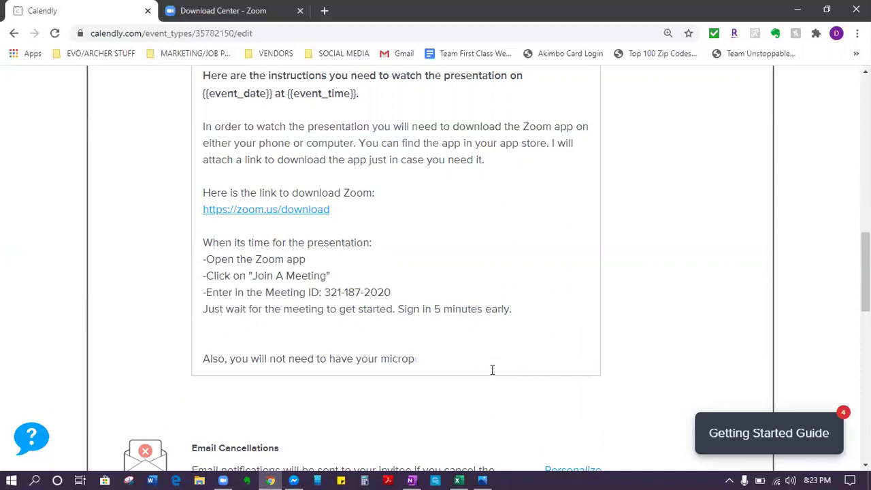
type("hone ")
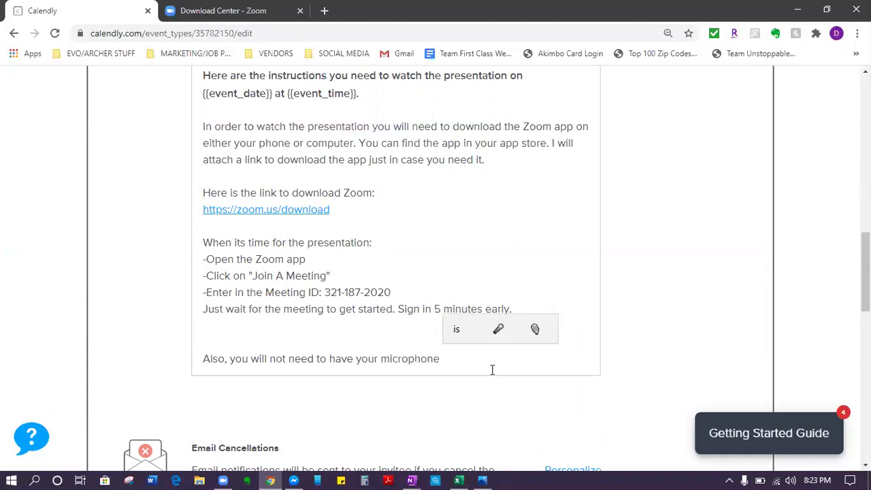
type("on during the pres")
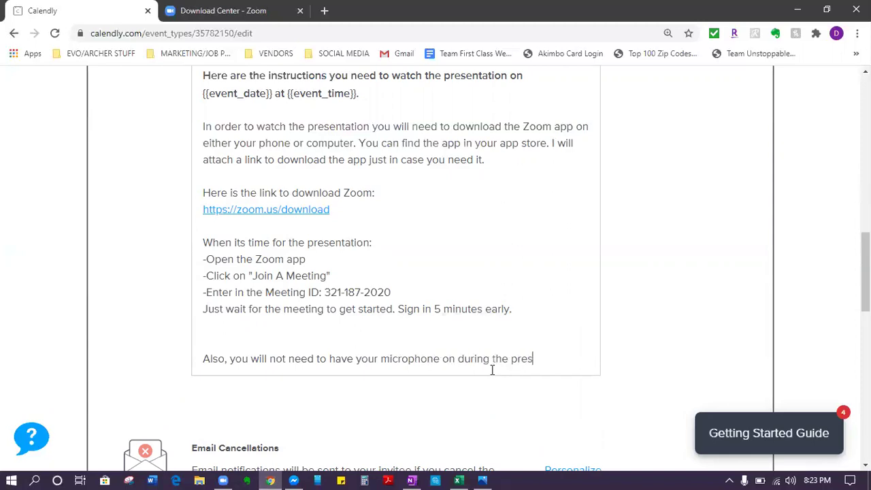
type("entation. Your video ca")
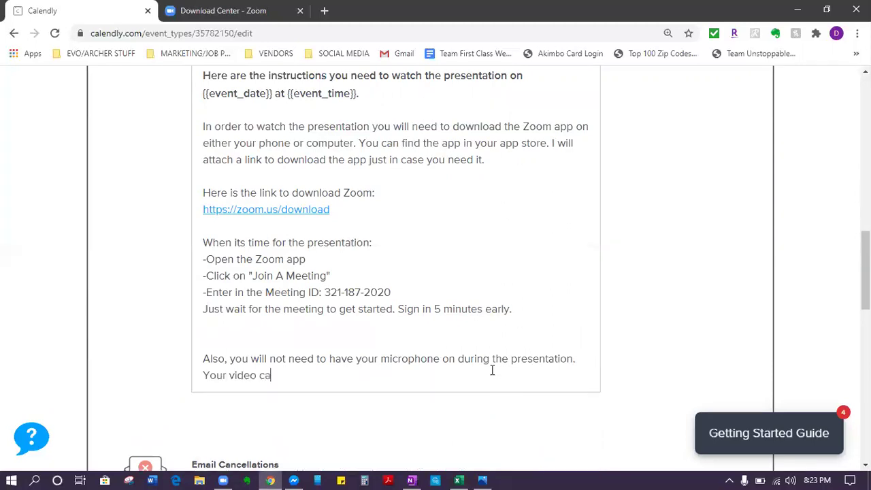
type("mera is optional.")
Step: Select 'not' in the microphone sentence and begin a new 'AFTER the presenation' paragraph
left_click_drag(288, 358, 271, 359)
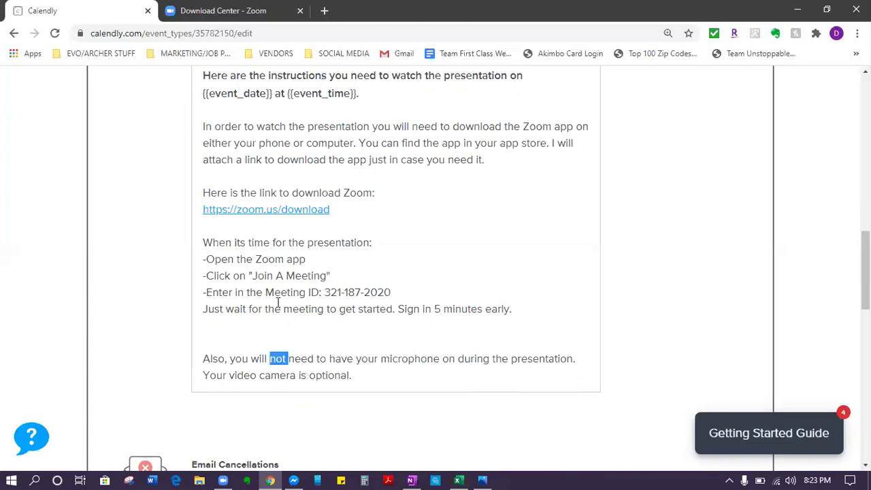
scroll(306, 259, "up", 4)
scroll(295, 296, "down", 4)
left_click(364, 376)
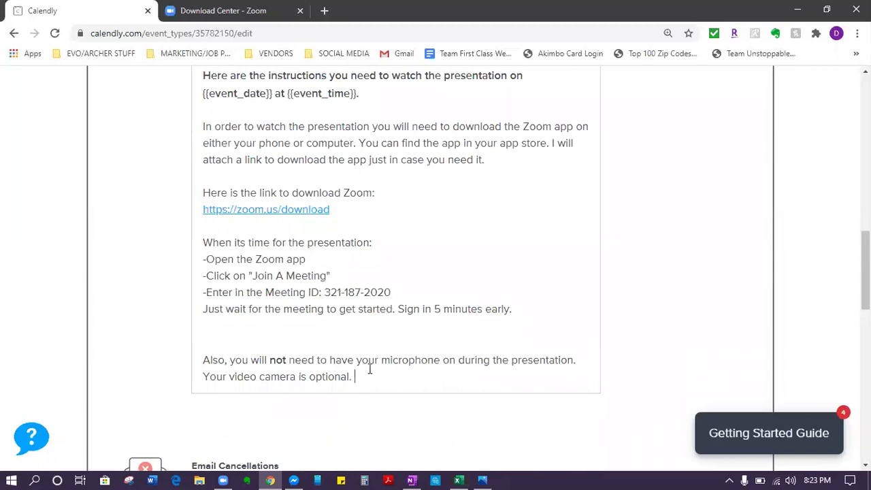
key("Return")
key("Return")
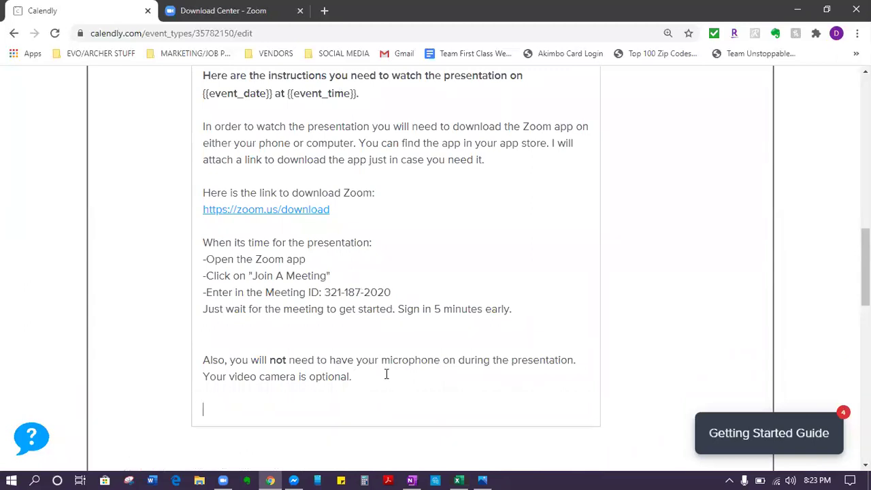
type("AFTER the presenation")
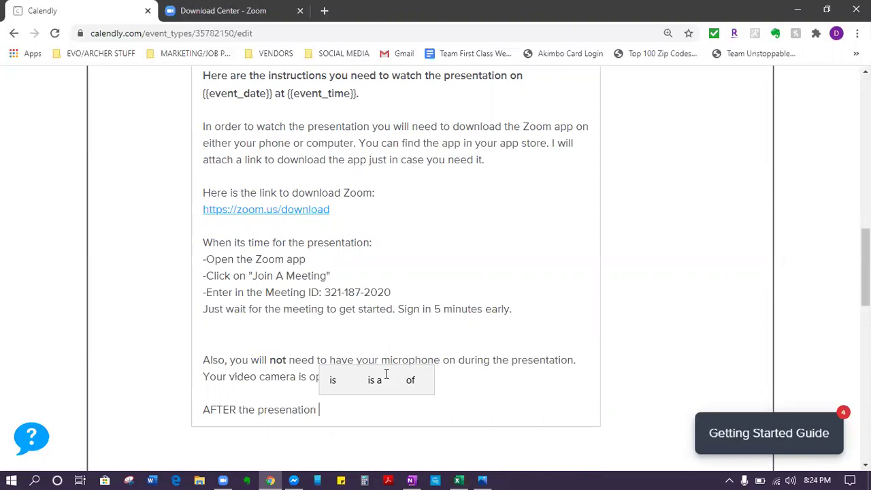
Step: Below the sign-in note, add a sentence giving the host's name if invitees are asked who invited them
left_click(519, 301)
key("Return")
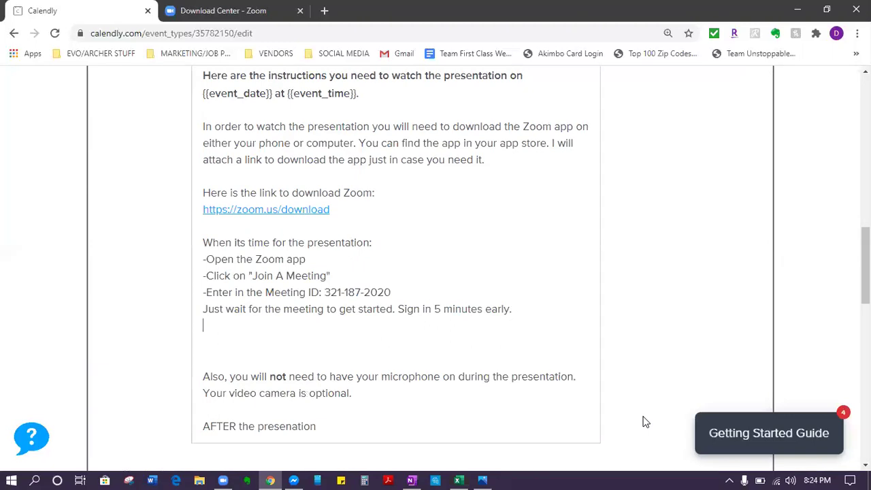
key("Return")
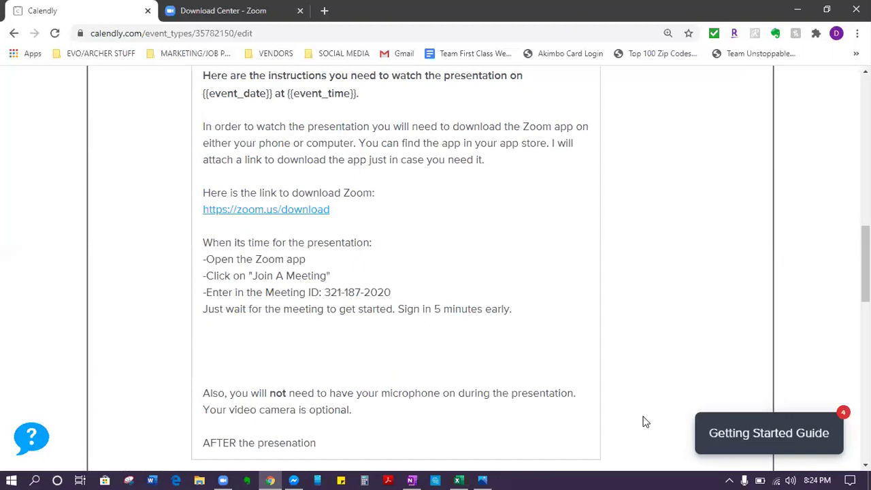
type("My name is Destinee ")
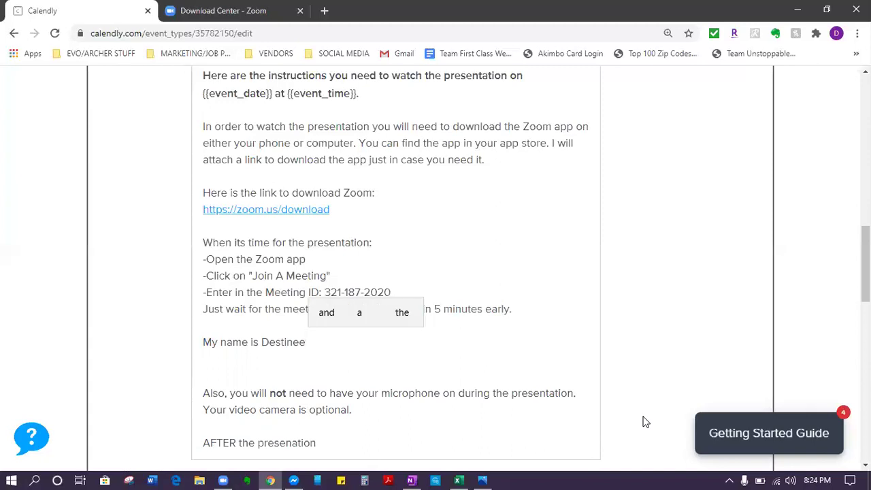
type("if they h")
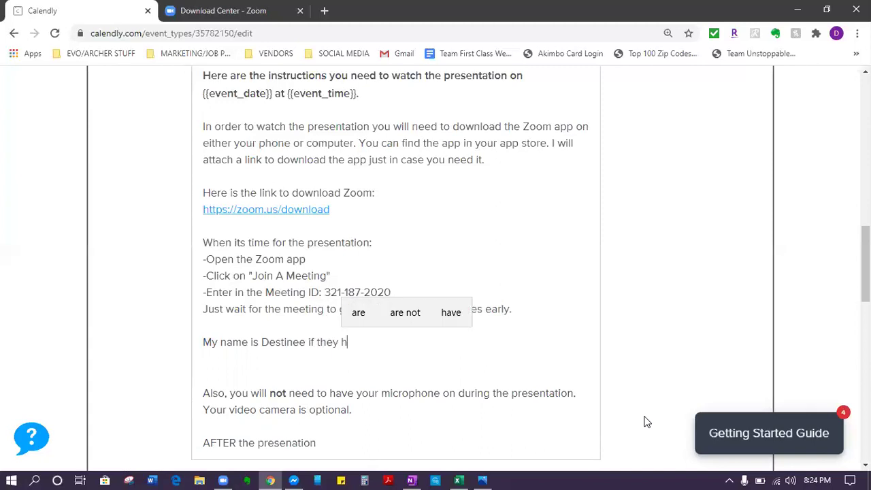
type("appen to ask who ini")
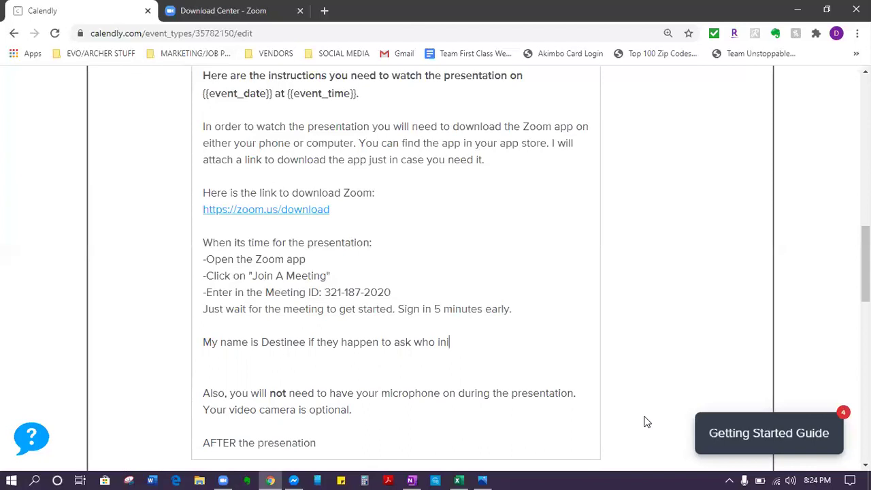
key("BackSpace")
type("vited you to the presenatino")
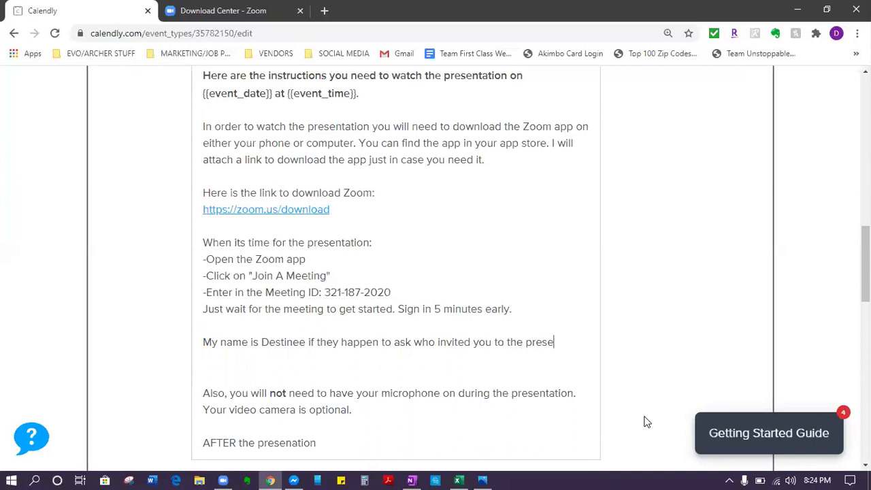
key("BackSpace")
key("BackSpace")
key("BackSpace")
key("BackSpace")
key("BackSpace")
key("BackSpace")
key("BackSpace")
key("BackSpace")
type("ntation")
key("Return")
key("BackSpace")
type(".")
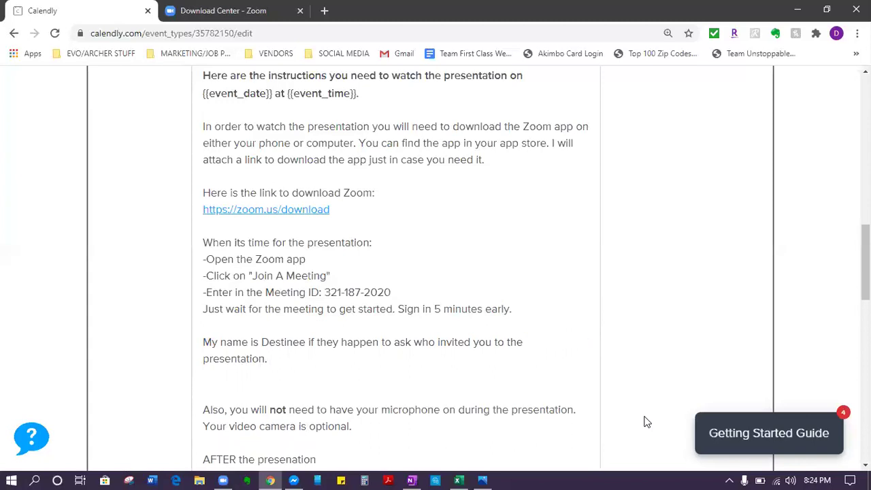
Step: Make the who-invited-you sentence bold
triple_click(208, 333)
scroll(204, 333, "up", 4)
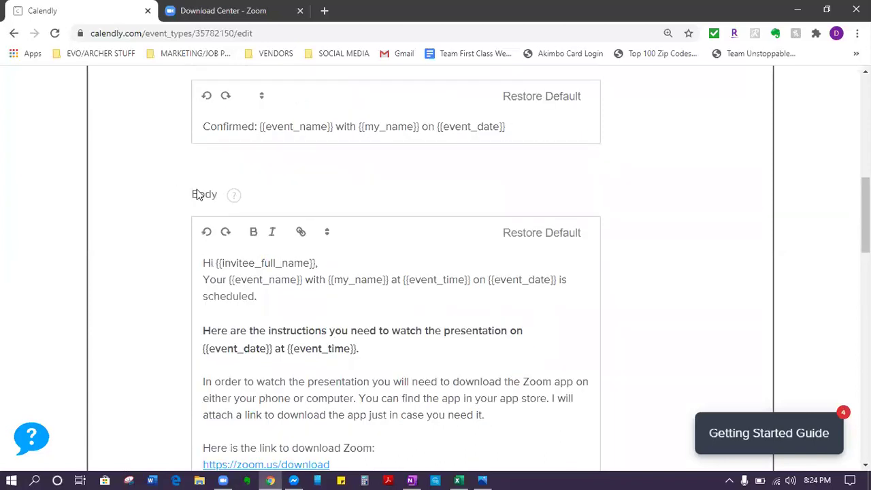
left_click(253, 231)
scroll(334, 440, "down", 6)
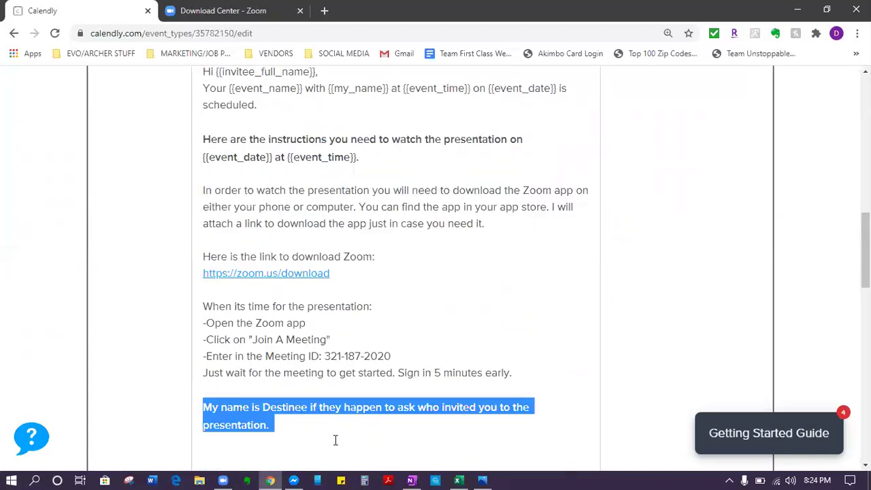
Step: Finish the AFTER paragraph asking invitees to reply by email or text the sender's personal number
key("Right")
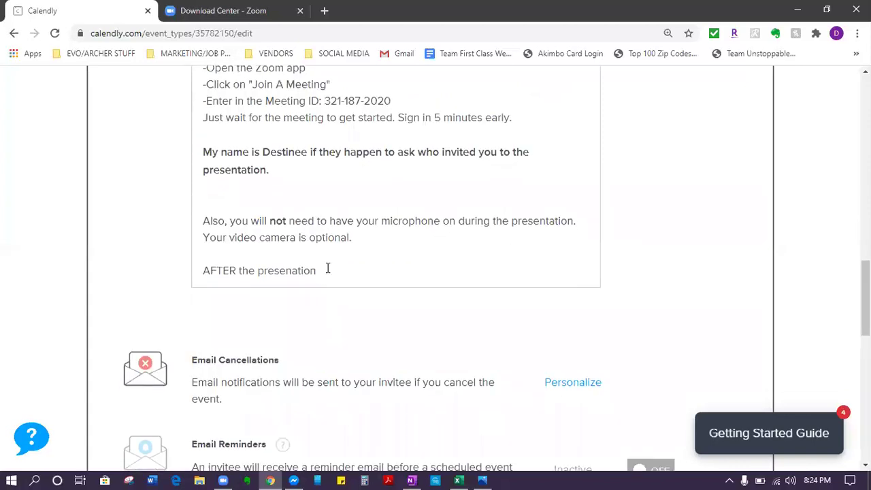
type("is over please c")
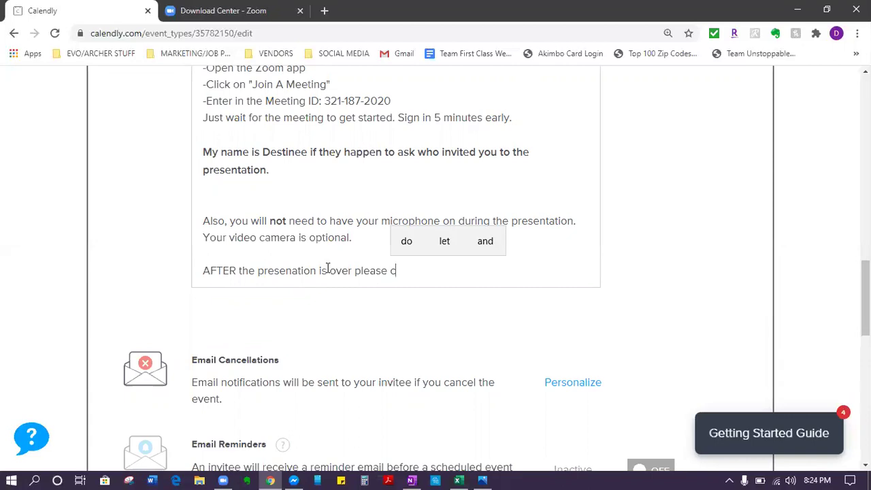
type("ontact me back b")
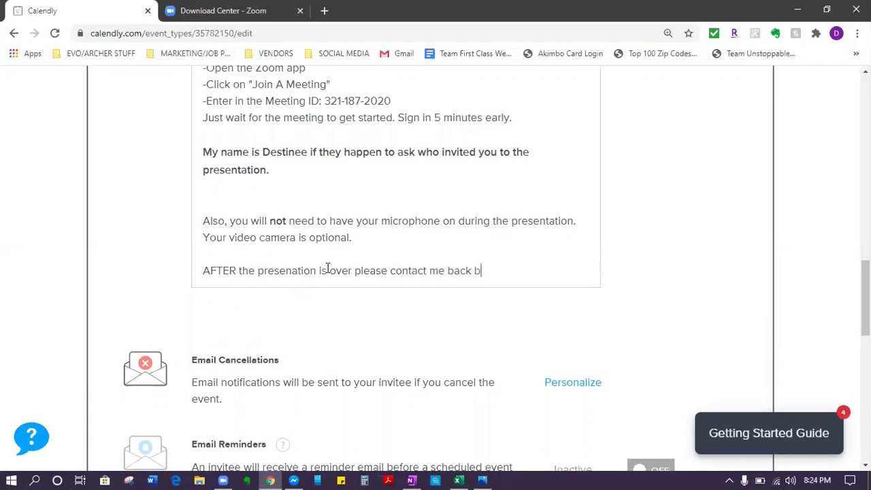
type("y reply")
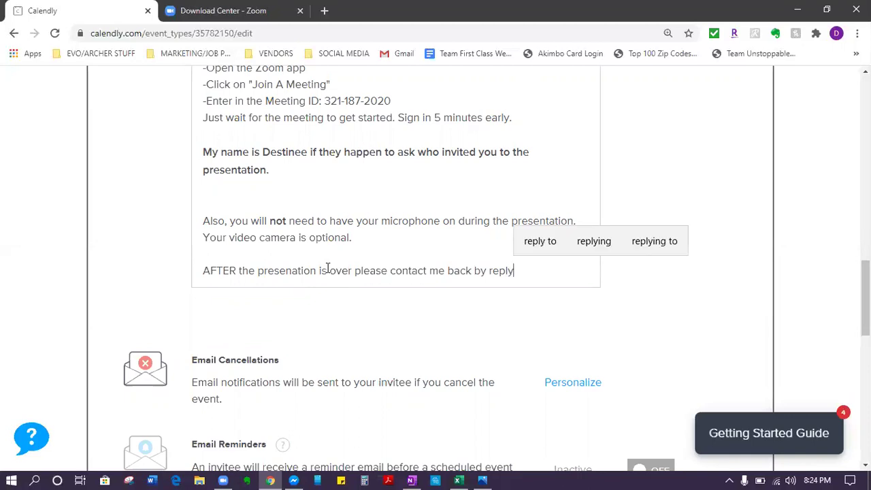
type("ing to this eamil o")
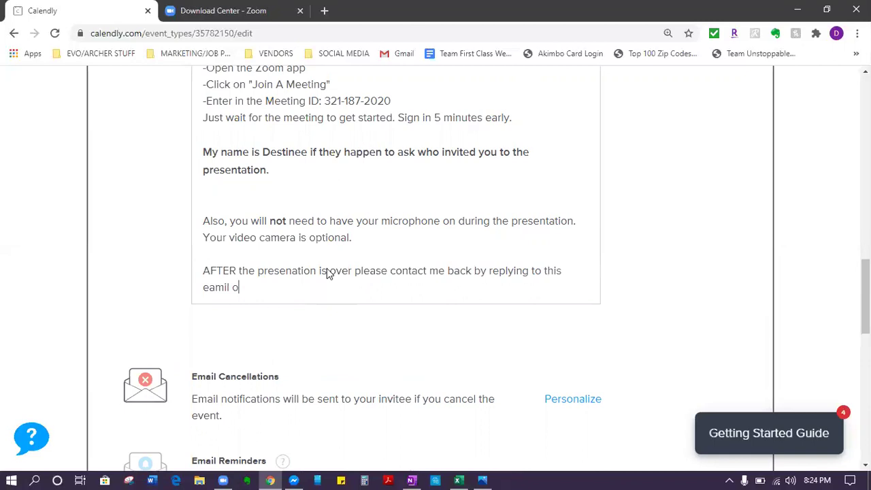
key("BackSpace")
key("BackSpace")
key("BackSpace")
key("BackSpace")
key("BackSpace")
key("BackSpace")
type("mail or by sendinga  t")
key("BackSpace")
key("BackSpace")
key("BackSpace")
key("BackSpace")
type("at")
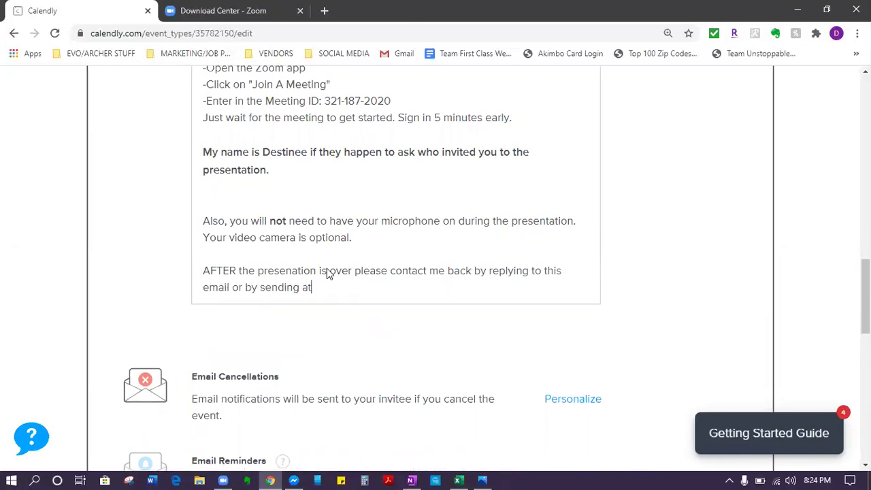
key("BackSpace")
type("text to my personal number")
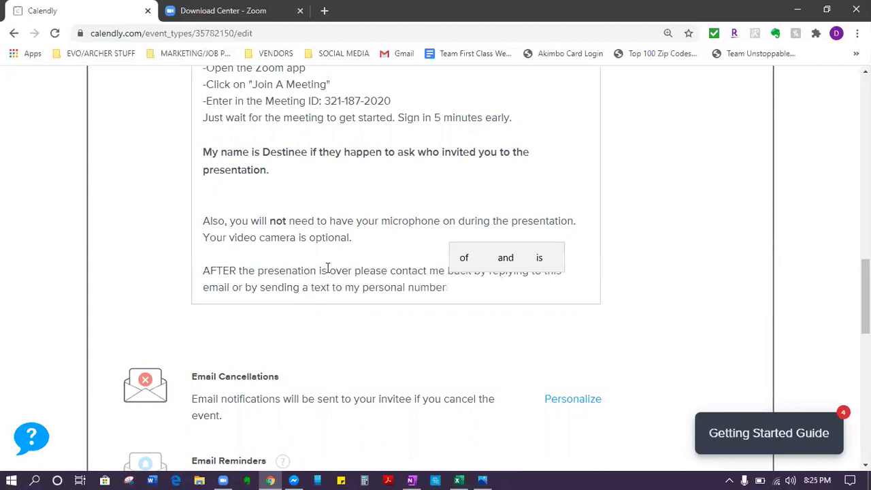
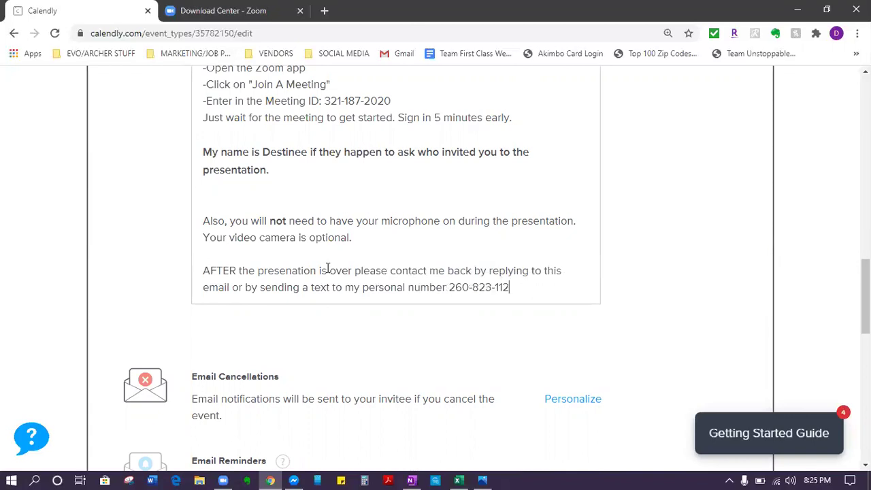
Step: Make the closing after-presentation paragraph bold
left_click_drag(519, 286, 202, 270)
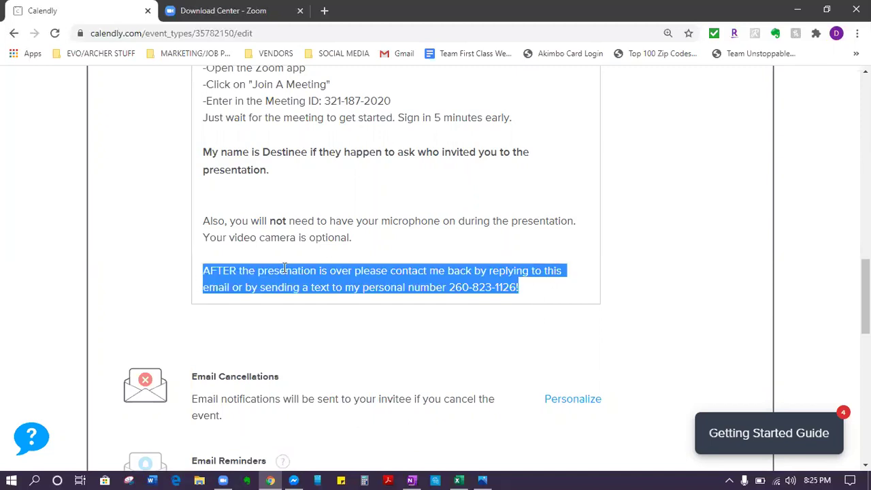
scroll(238, 223, "up", 7)
left_click(253, 232)
scroll(292, 369, "down", 4)
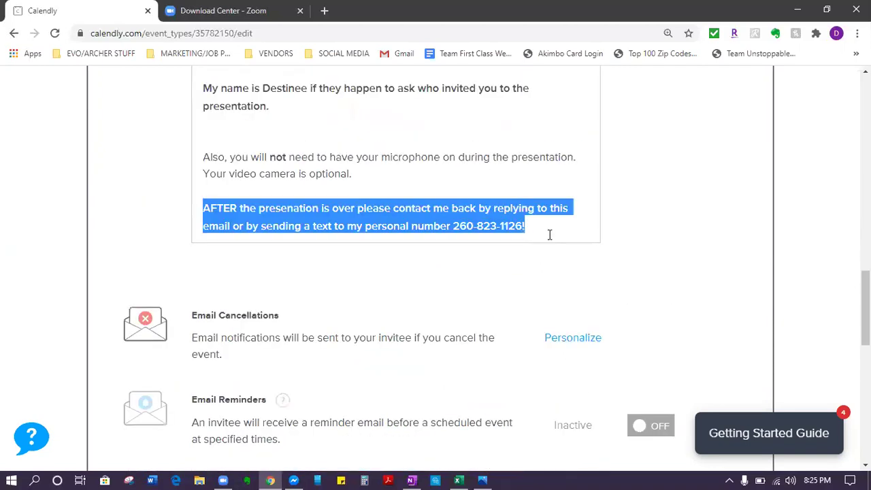
left_click(546, 230)
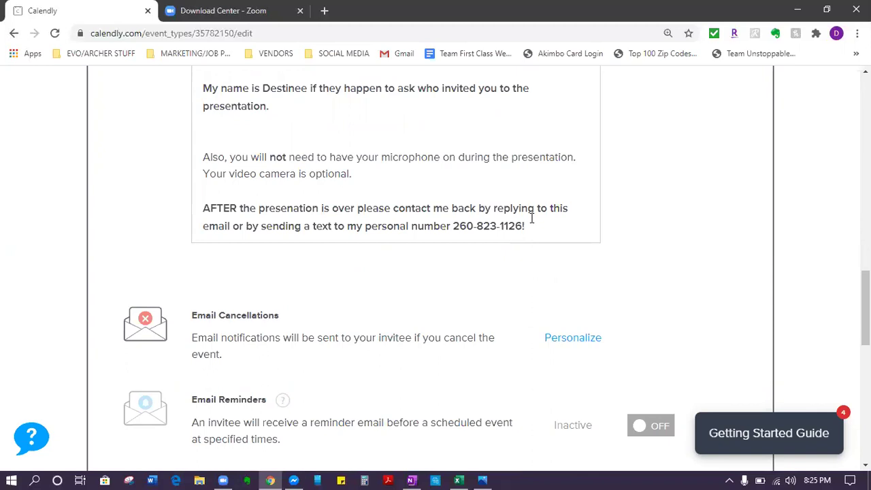
Step: Copy the finished confirmation email body text
scroll(439, 249, "up", 6)
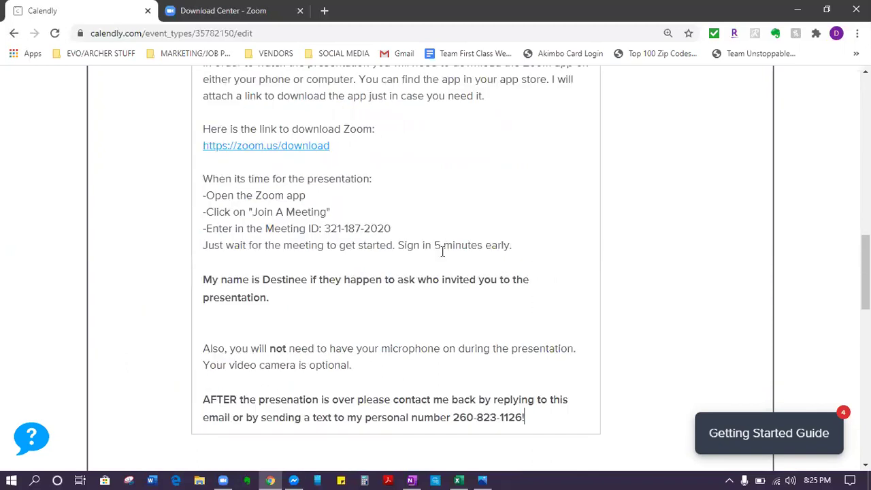
scroll(441, 252, "down", 6)
left_click_drag(531, 289, 175, 325)
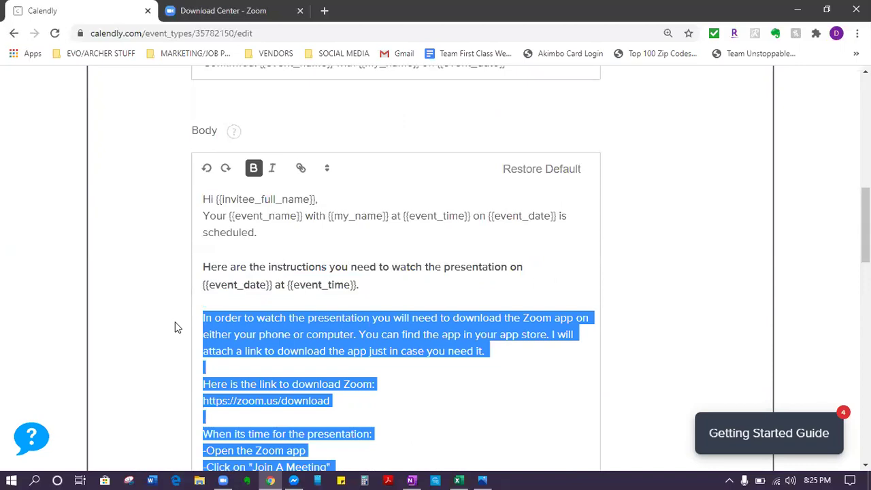
right_click(310, 324)
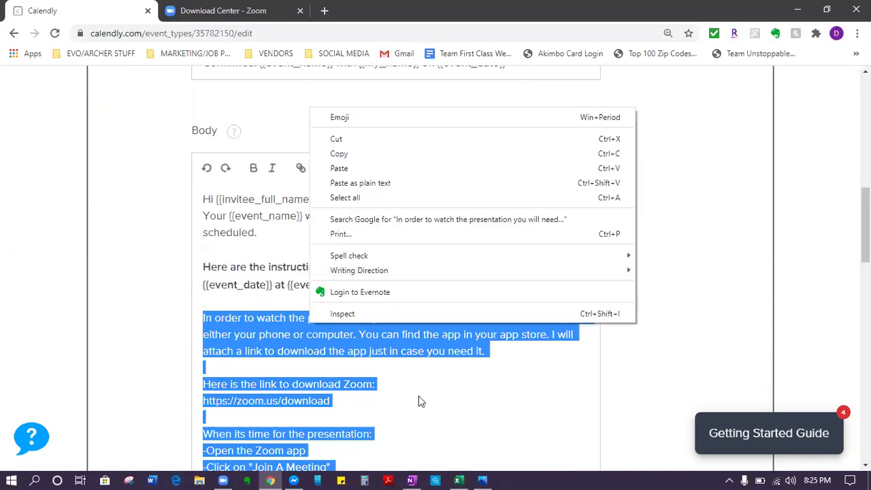
left_click(443, 396)
scroll(442, 396, "down", 2)
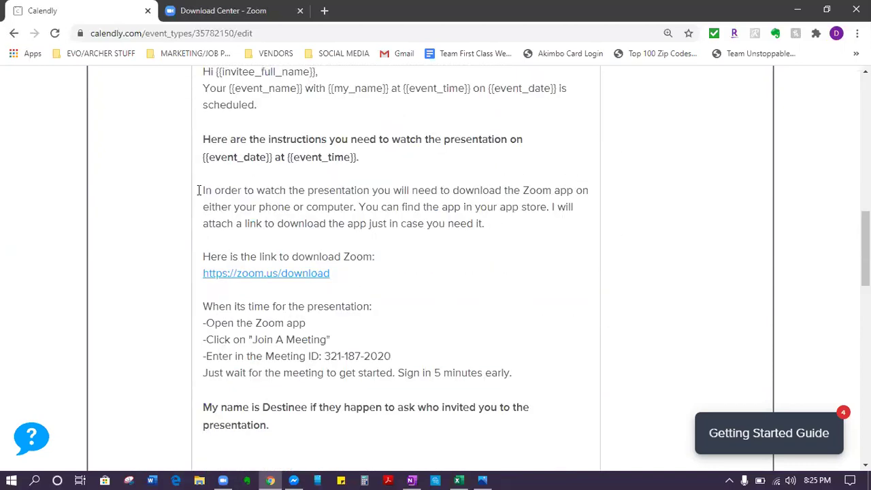
left_click_drag(199, 190, 567, 185)
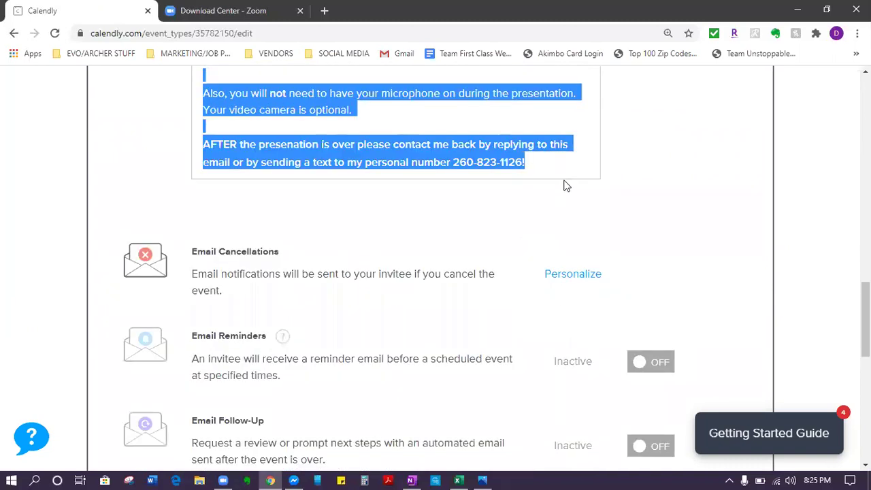
right_click(495, 145)
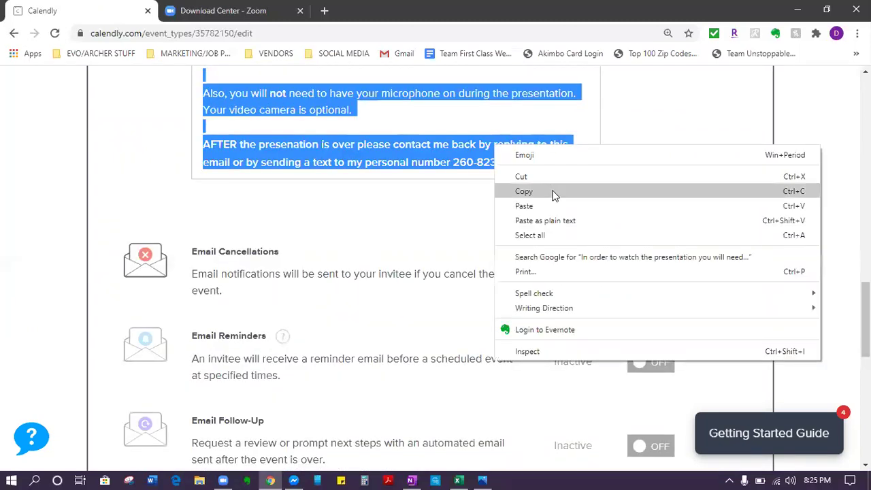
left_click(488, 210)
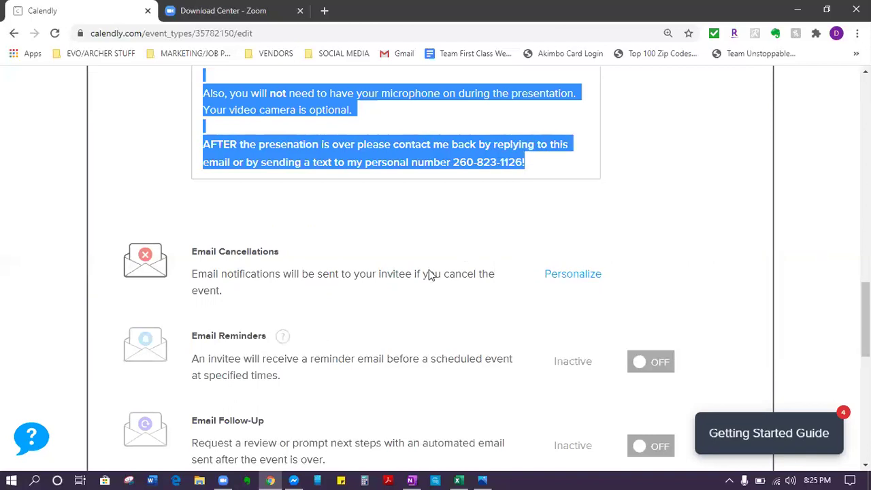
Step: Scroll down to the Email Cancellations notification and open it for editing
scroll(416, 327, "up", 3)
scroll(416, 327, "down", 5)
scroll(416, 326, "up", 11)
scroll(332, 331, "down", 4)
scroll(331, 331, "down", 4)
scroll(331, 330, "up", 12)
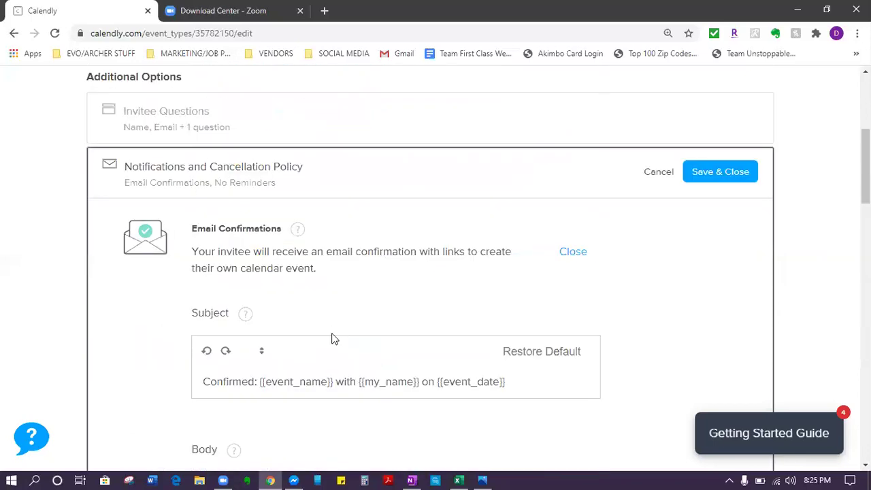
scroll(334, 338, "down", 12)
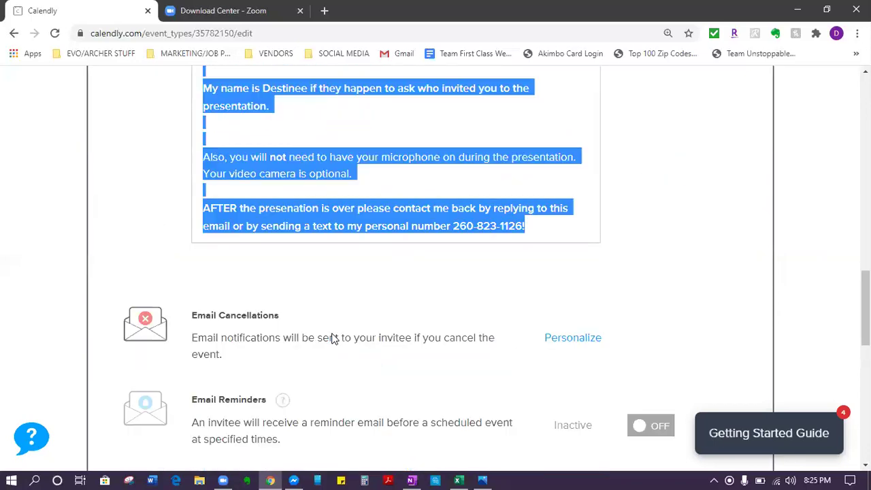
scroll(255, 208, "down", 2)
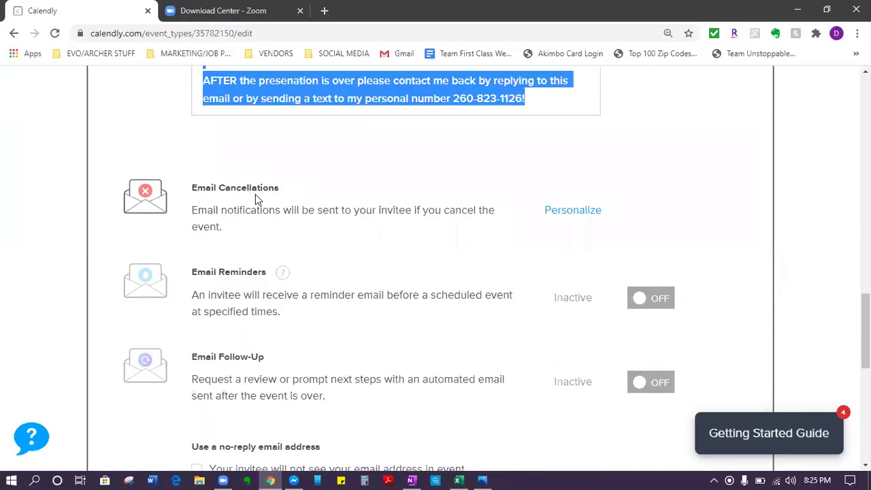
scroll(560, 214, "down", 5)
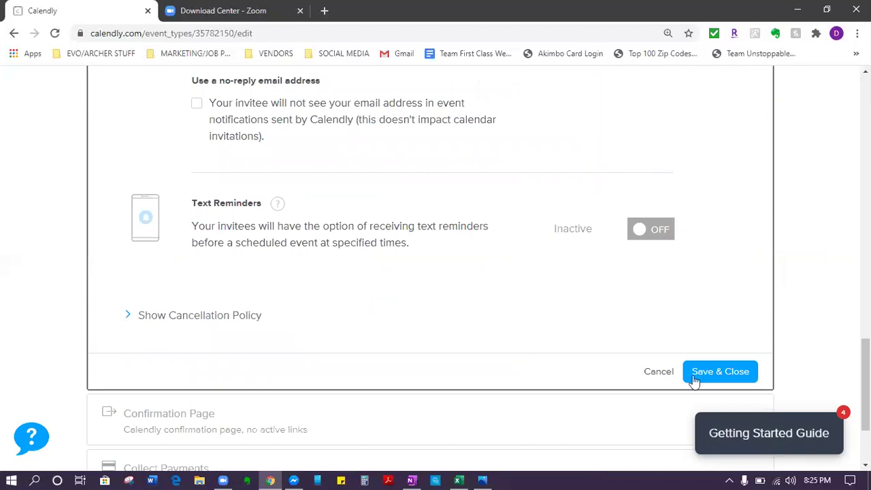
scroll(524, 351, "up", 10)
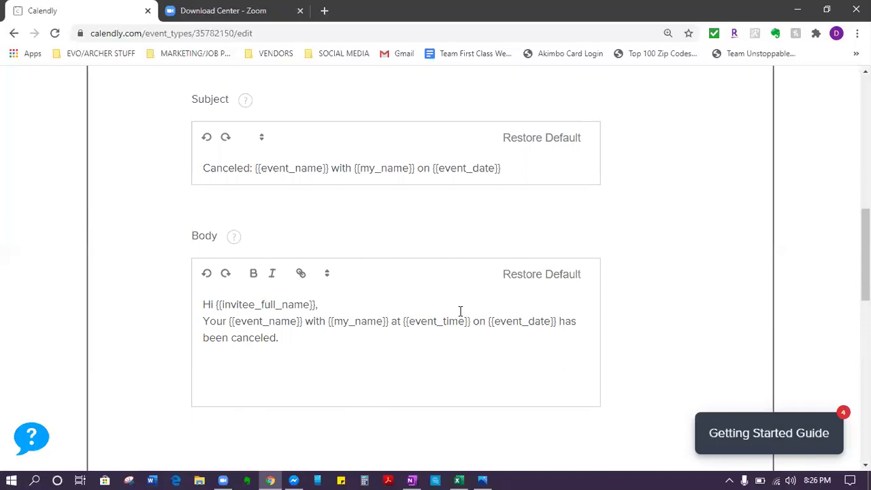
Step: Under 'been canceled.', add a line asking invitees to reply to reschedule, or to text or call your phone number
left_click(349, 346)
type("Please reply back to this email")
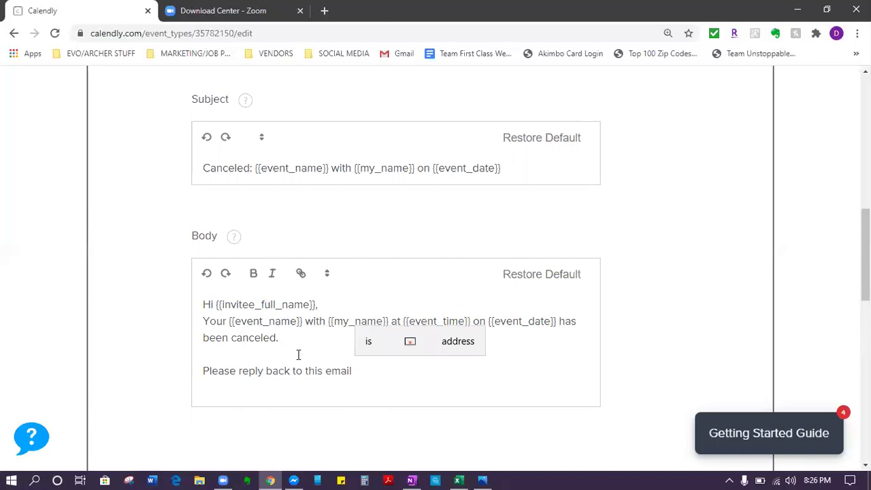
type(" to reschedule. Y")
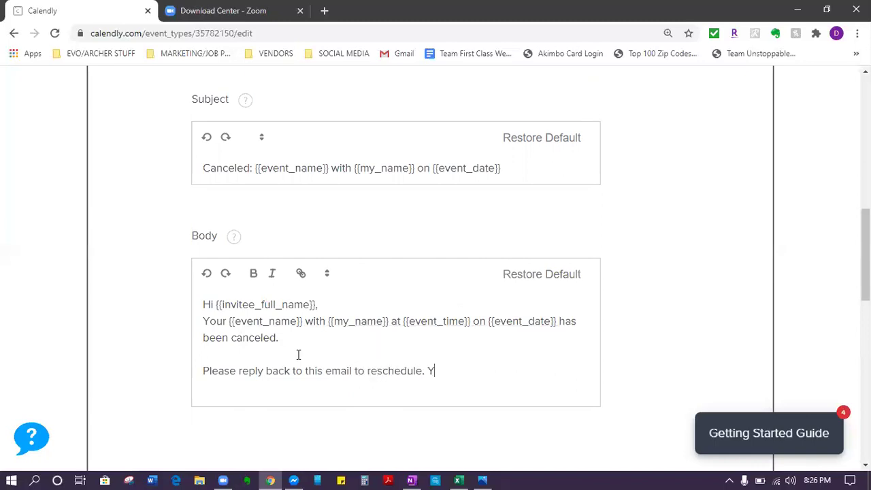
type("ou also text or call me at")
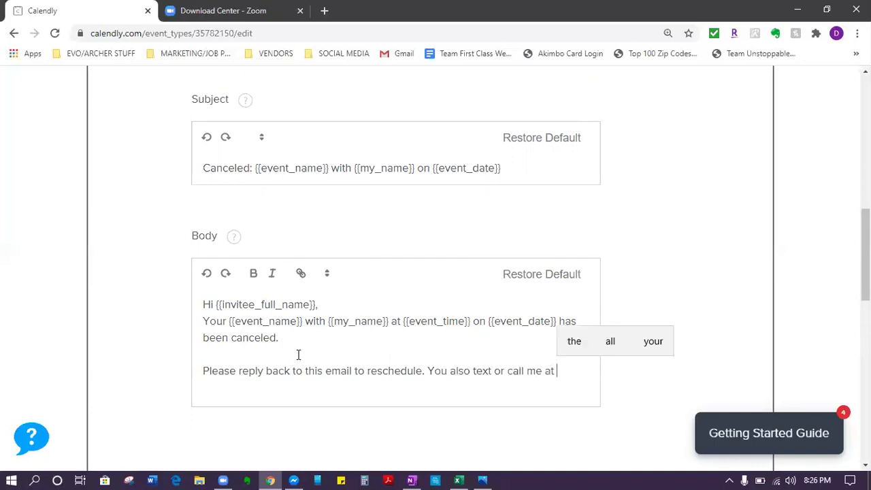
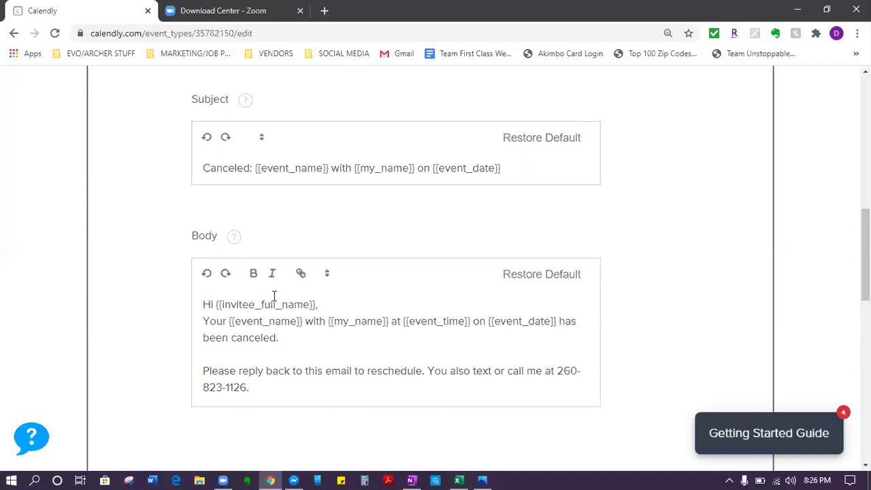
Step: Turn on Email Reminders and open the reminder template with Personalize
scroll(219, 278, "up", 2)
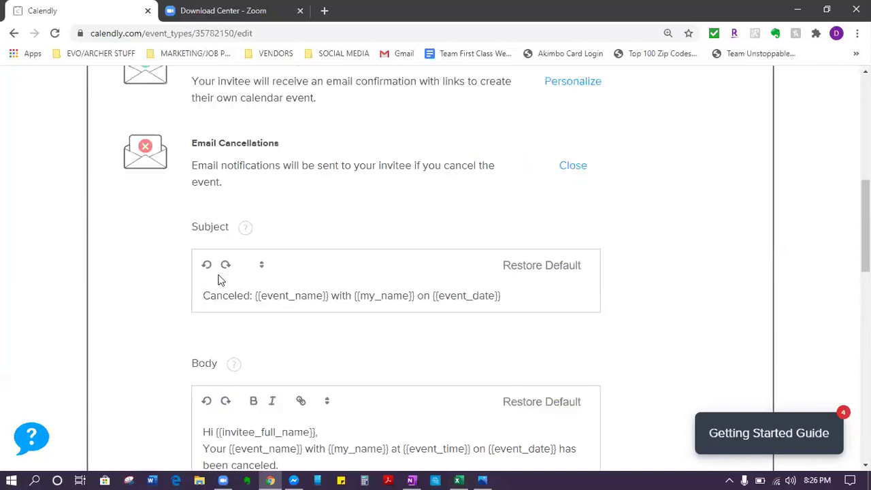
scroll(319, 191, "down", 4)
scroll(301, 152, "up", 1)
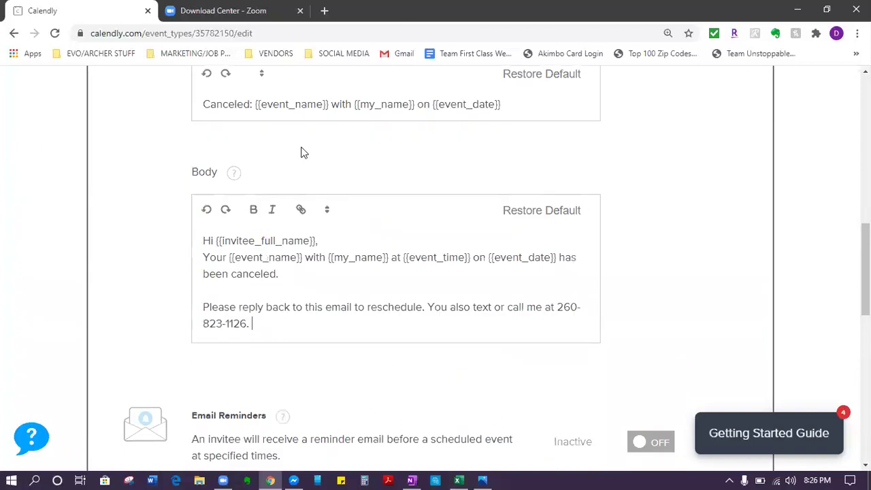
scroll(292, 158, "down", 2)
scroll(307, 225, "down", 1)
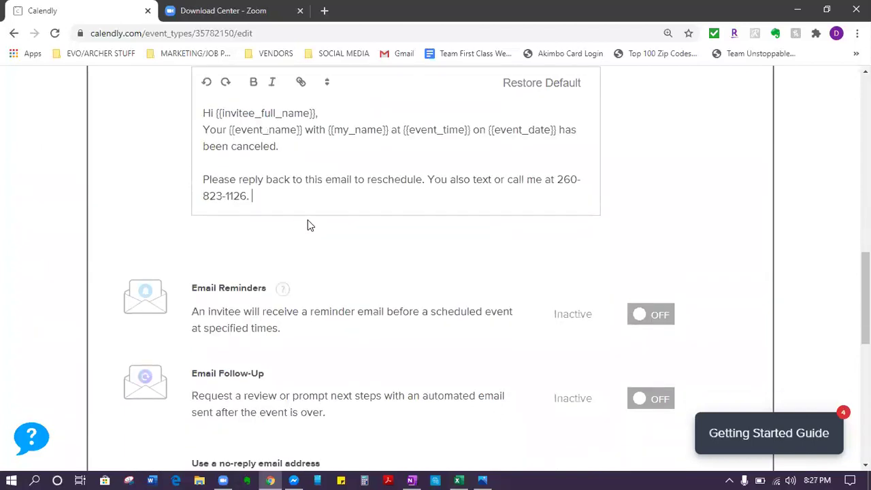
scroll(307, 225, "down", 6)
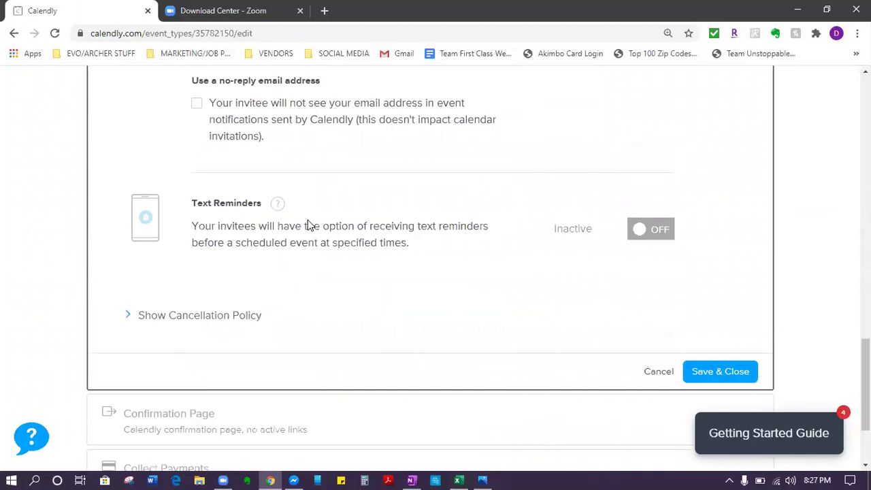
scroll(307, 224, "up", 6)
scroll(285, 313, "down", 1)
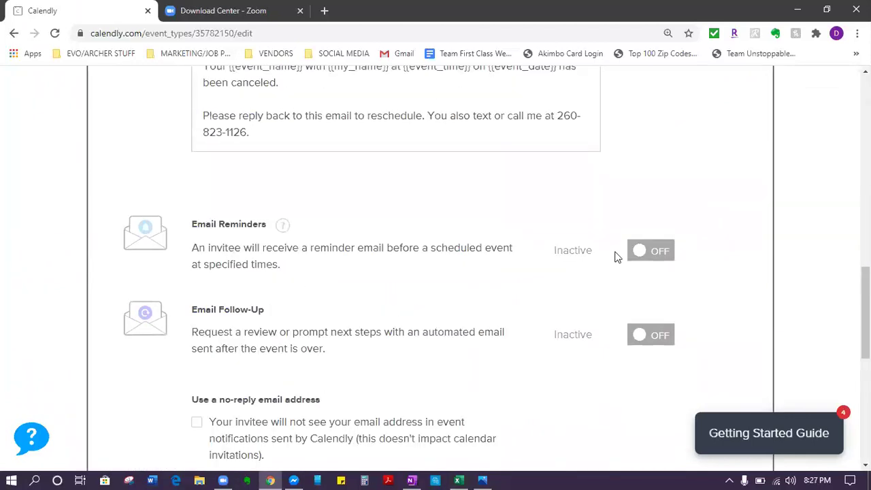
left_click(650, 258)
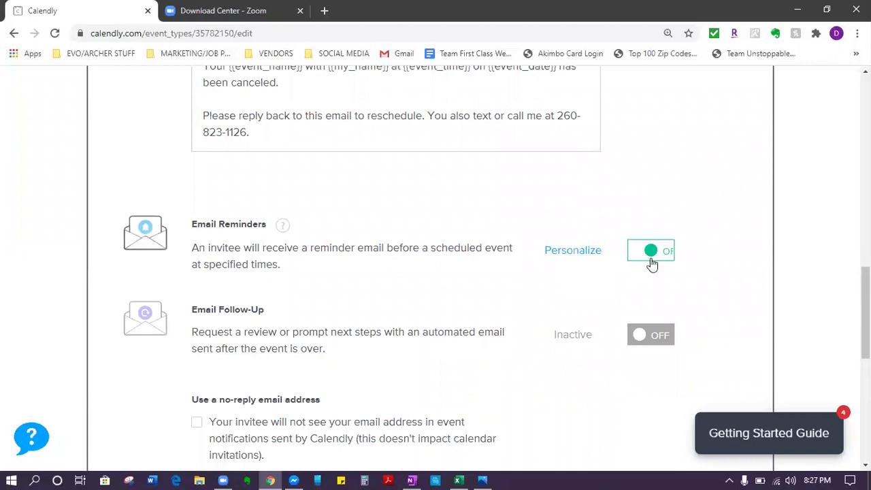
left_click(593, 250)
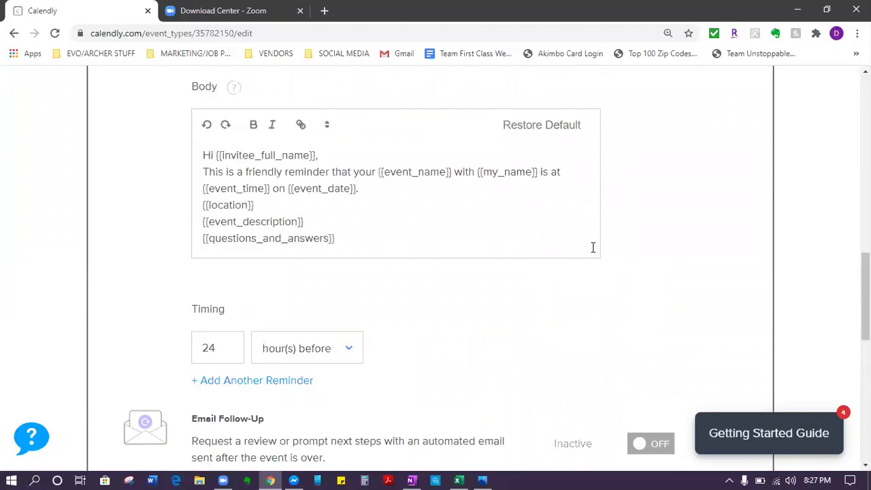
Step: Change the subject's first word to 'REMINDER' and add a blank line after the greeting
scroll(593, 247, "up", 3)
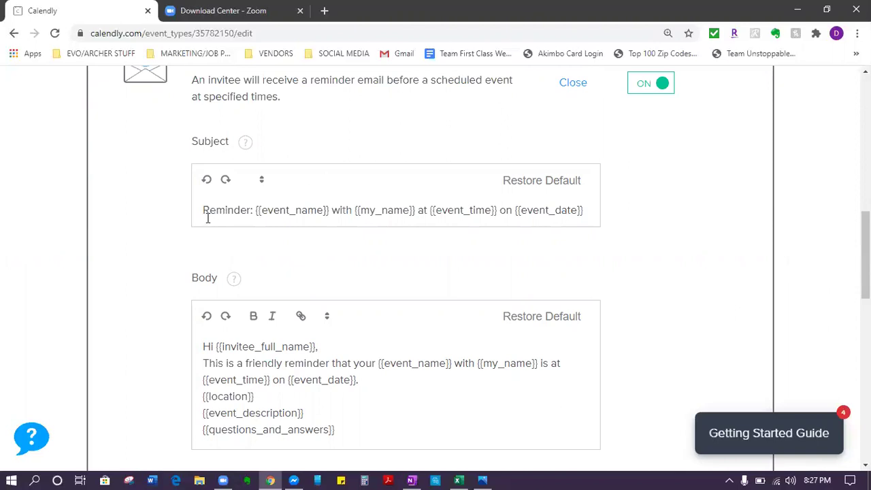
double_click(233, 210)
type("REMINDER")
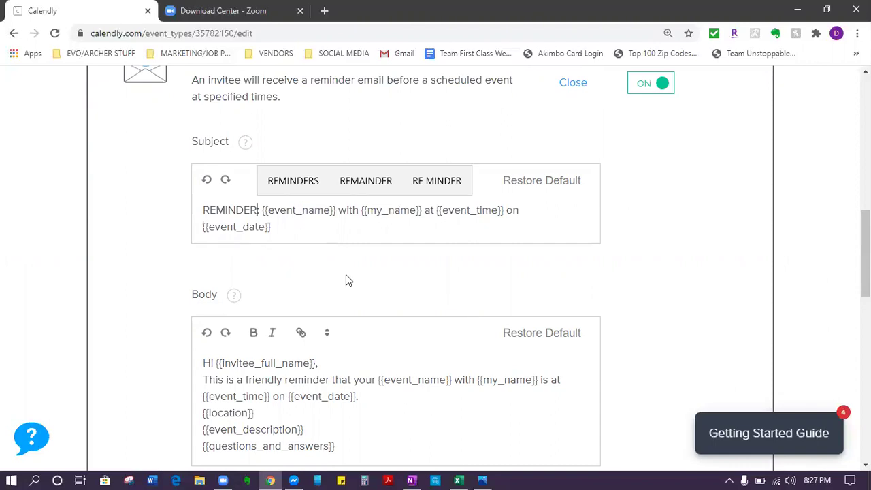
scroll(365, 388, "down", 1)
scroll(365, 388, "down", 2)
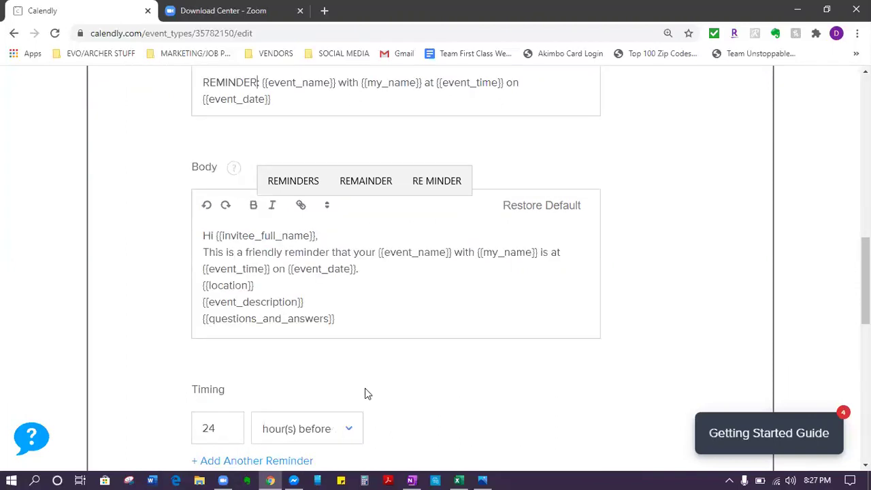
left_click(349, 231)
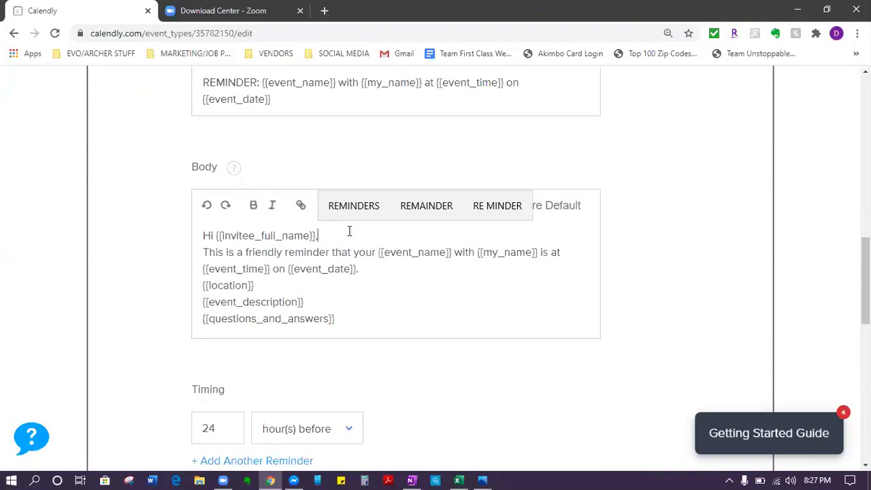
key("Return")
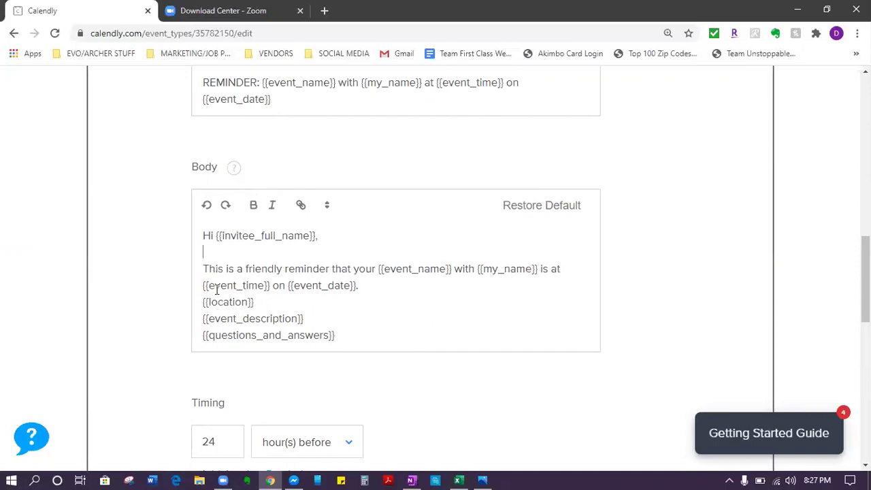
Step: Delete the location, description and questions placeholder lines from the reminder body
left_click_drag(203, 302, 411, 358)
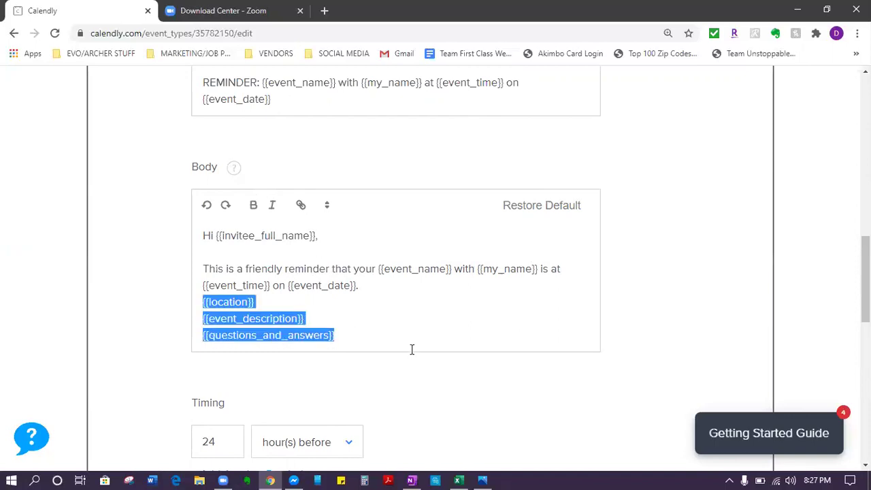
key("BackSpace")
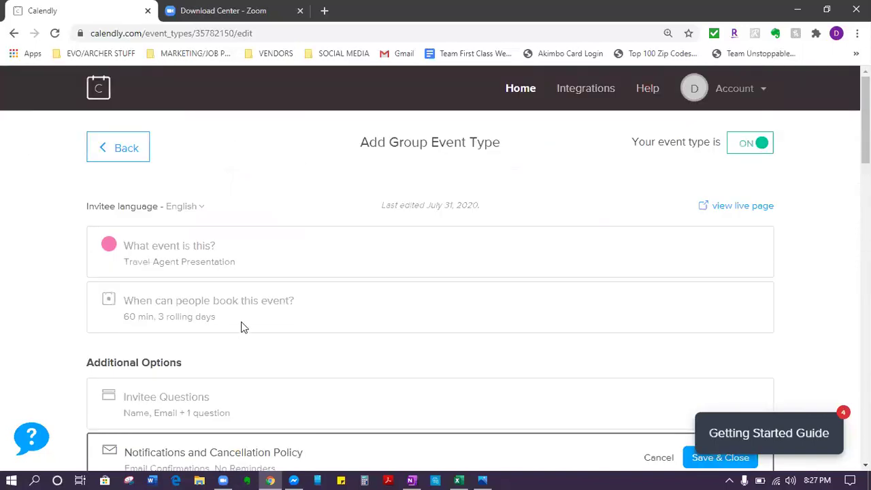
scroll(272, 368, "down", 3)
scroll(315, 418, "down", 10)
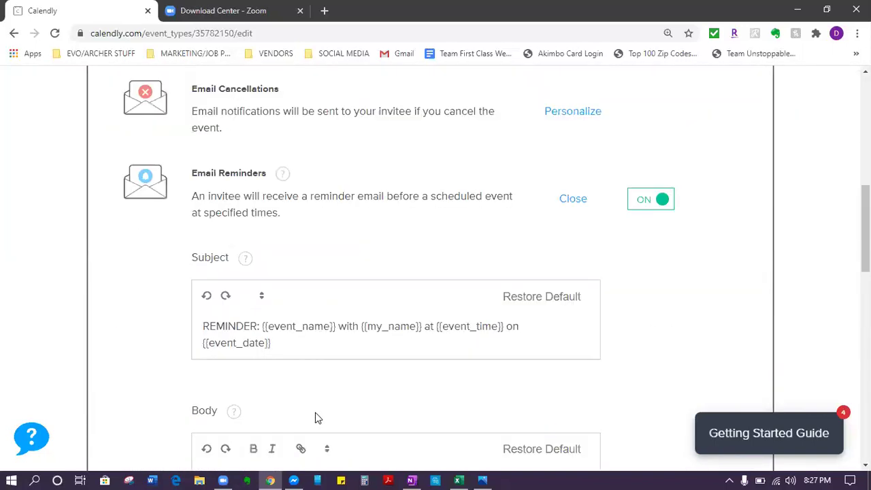
Step: Paste the Zoom download link and joining instructions at the end of the reminder body
right_click(209, 181)
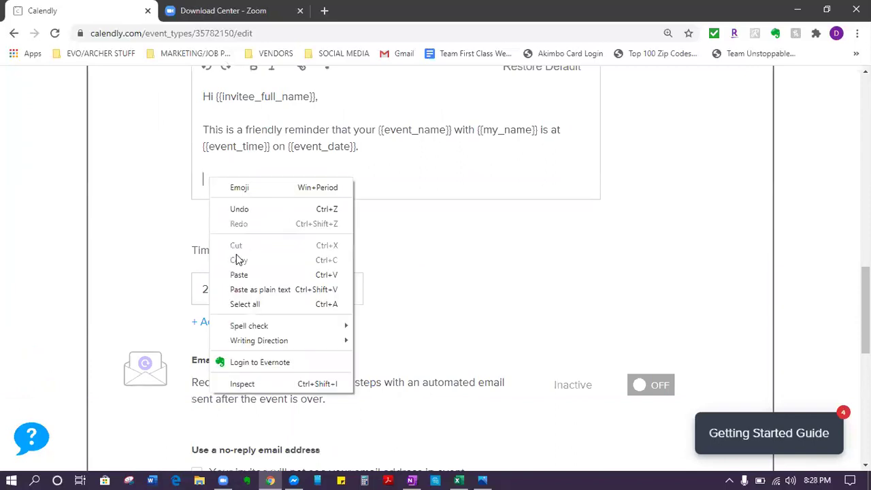
left_click(238, 274)
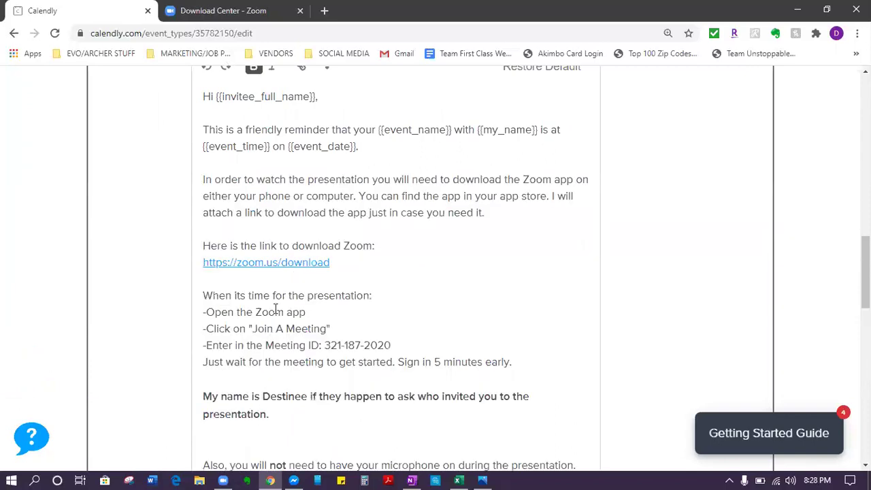
scroll(296, 374, "down", 4)
scroll(294, 398, "up", 3)
scroll(295, 398, "up", 1)
scroll(293, 400, "up", 1)
Step: Check the pasted Zoom paragraphs, then select the reminder's 24-hour timing value
left_click_drag(202, 243, 507, 368)
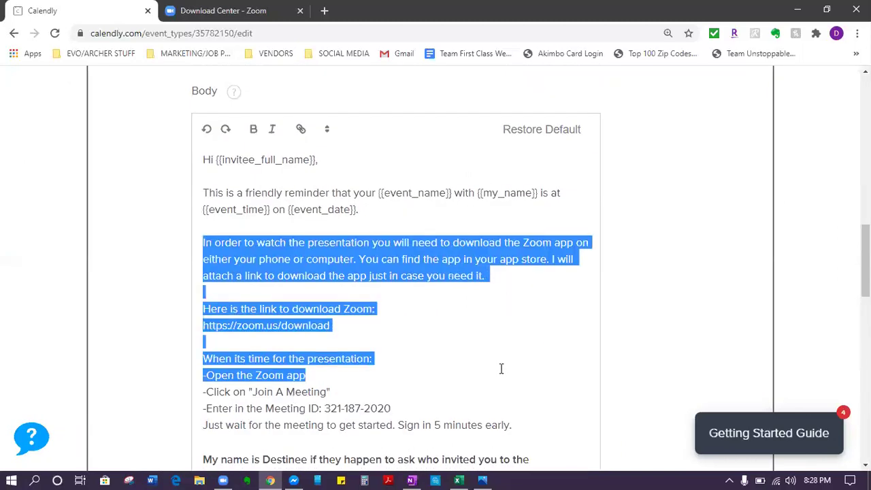
scroll(499, 367, "down", 1)
left_click(274, 272)
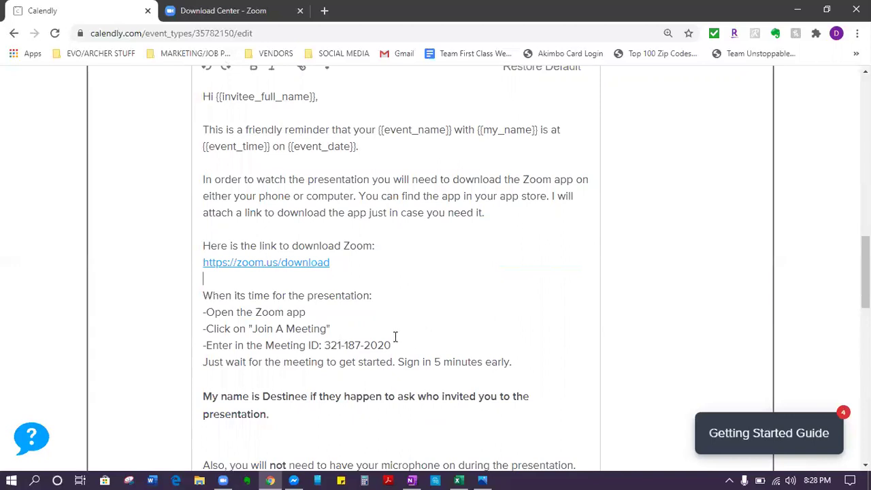
scroll(415, 333, "down", 1)
scroll(408, 332, "down", 1)
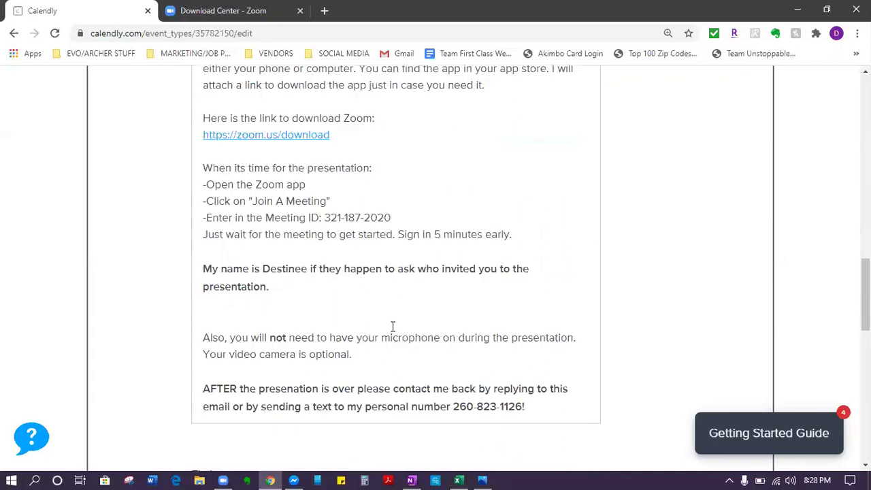
left_click_drag(227, 268, 347, 338)
left_click_drag(538, 403, 298, 362)
left_click(335, 355)
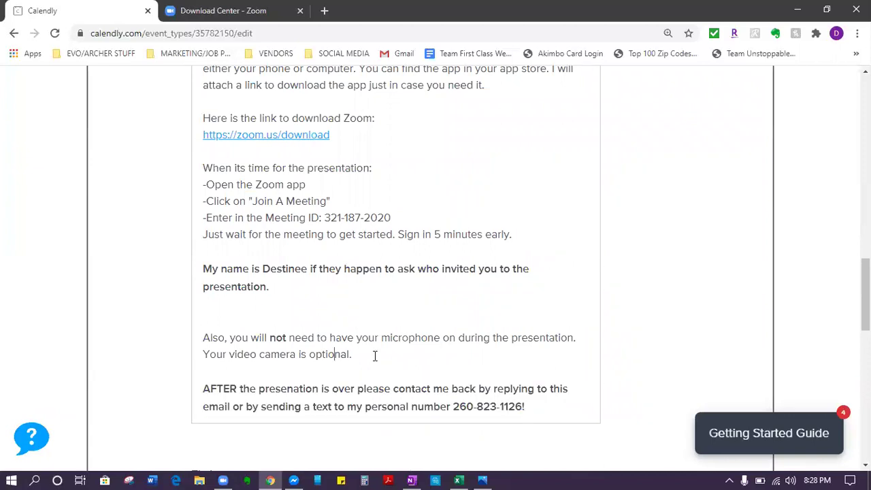
triple_click(250, 340)
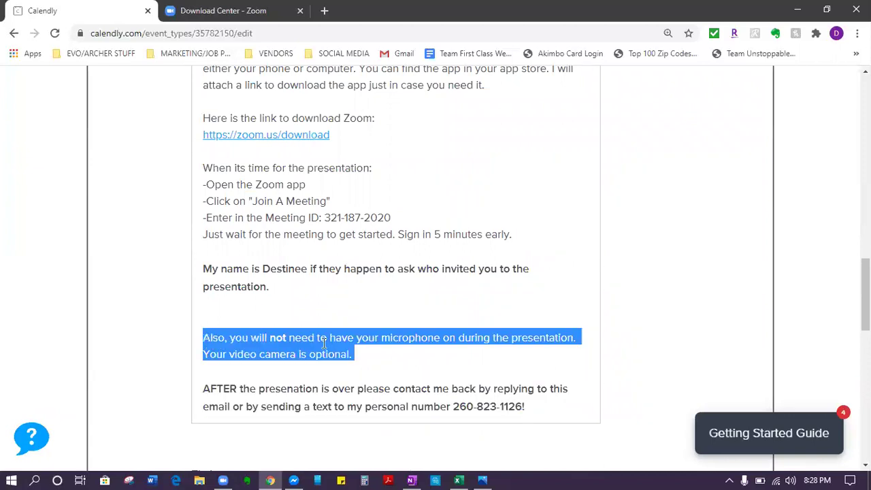
left_click(409, 355)
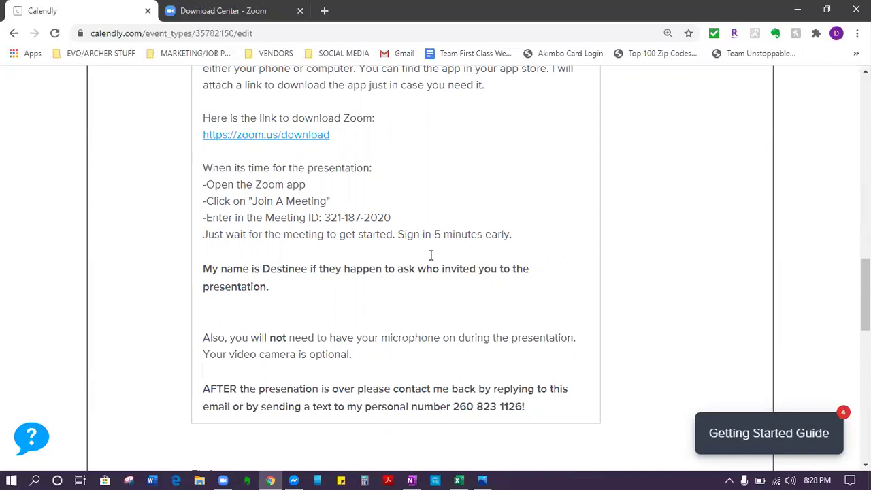
scroll(433, 257, "down", 1)
scroll(381, 340, "down", 2)
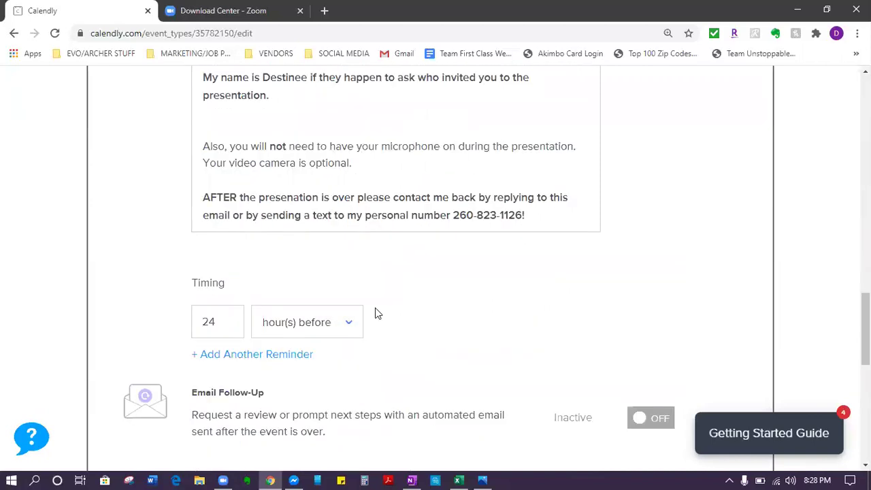
left_click_drag(236, 320, 151, 324)
Step: Set the first reminder to 9 hours before and add a second reminder at 1 hour before
type("9")
left_click(263, 362)
left_click_drag(239, 361, 124, 379)
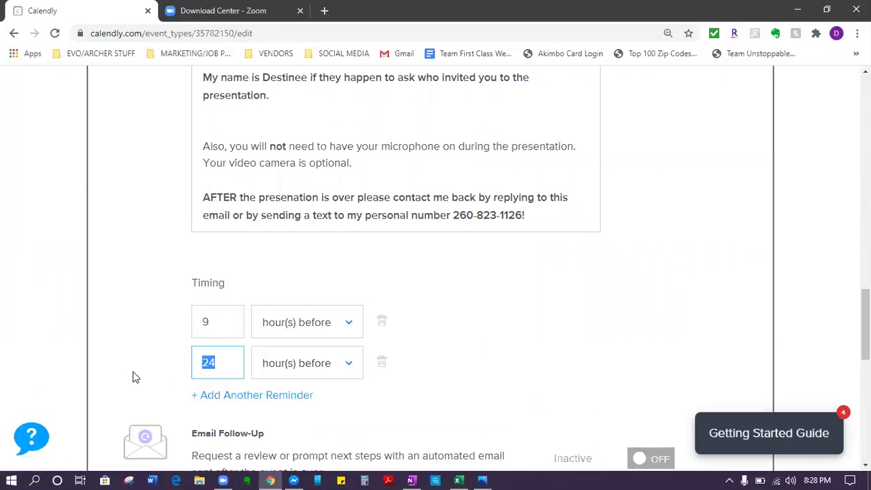
type("1")
left_click(475, 326)
Step: Scroll through the reminder email to review its content and two timings
scroll(474, 326, "up", 1)
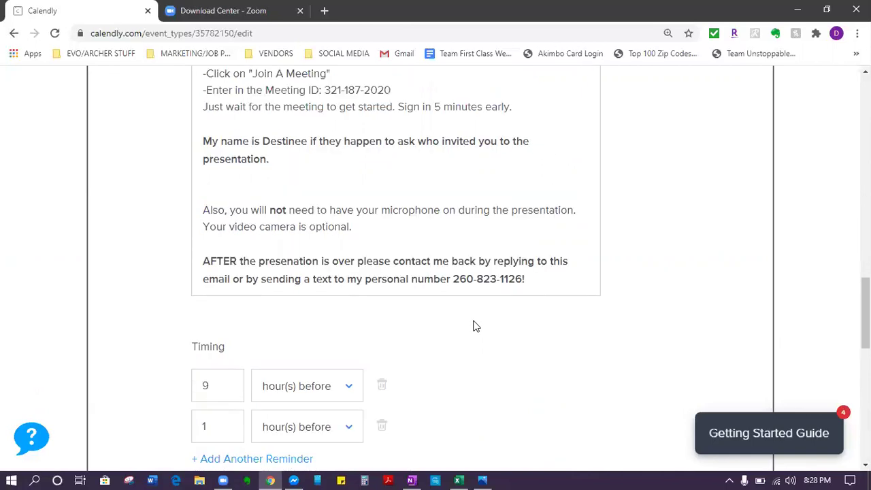
scroll(475, 330, "up", 2)
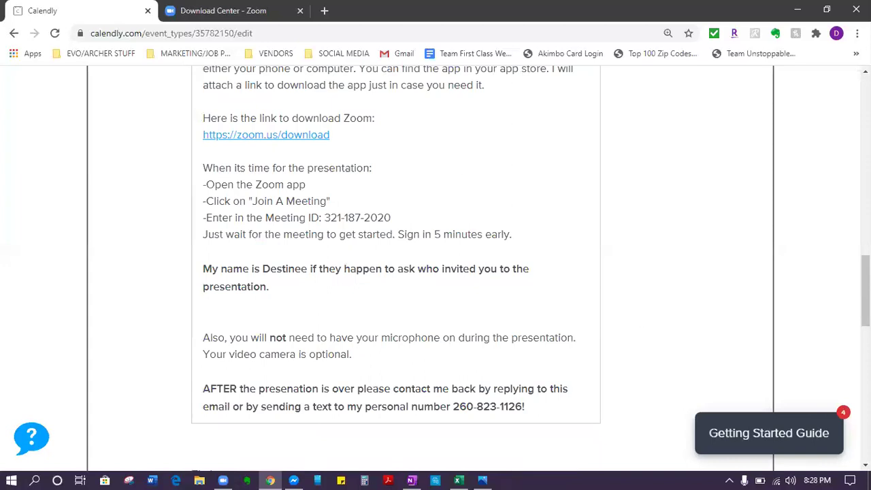
scroll(486, 274, "up", 4)
scroll(445, 334, "down", 5)
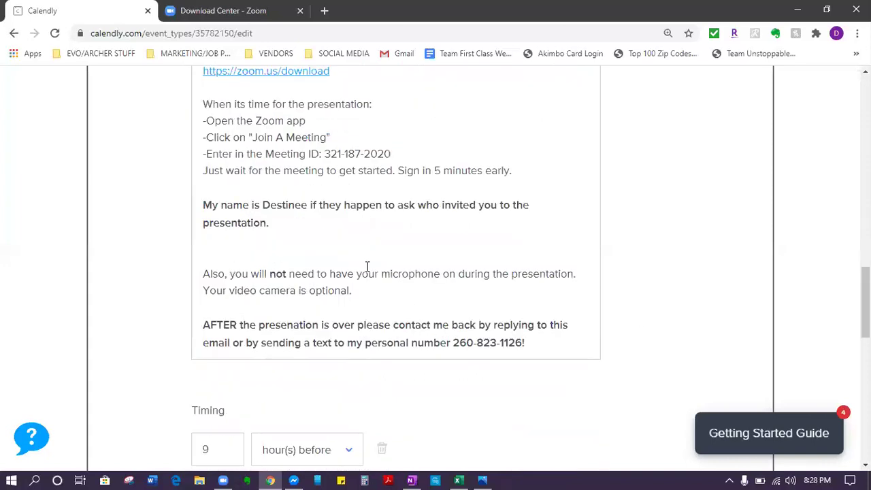
scroll(366, 266, "down", 2)
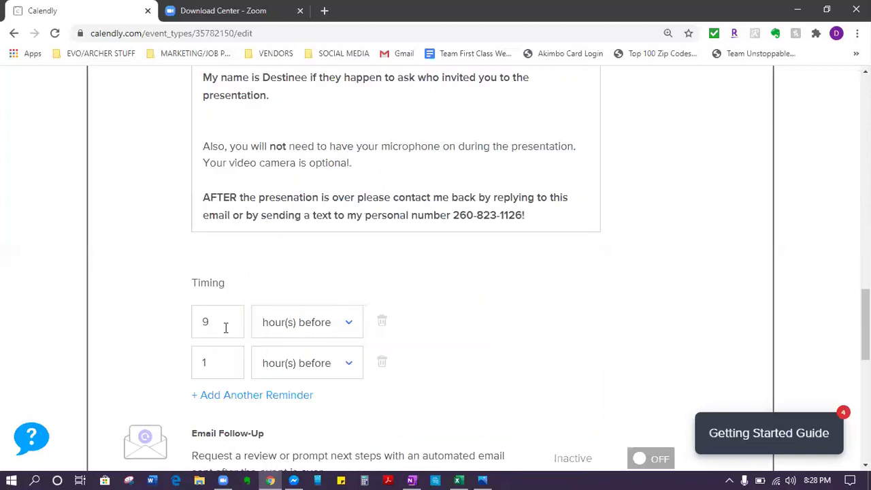
scroll(223, 328, "down", 2)
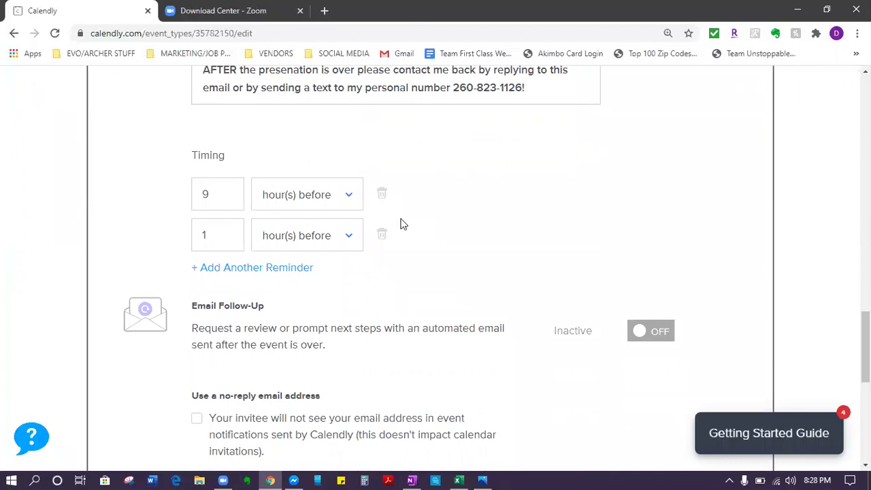
scroll(323, 229, "down", 2)
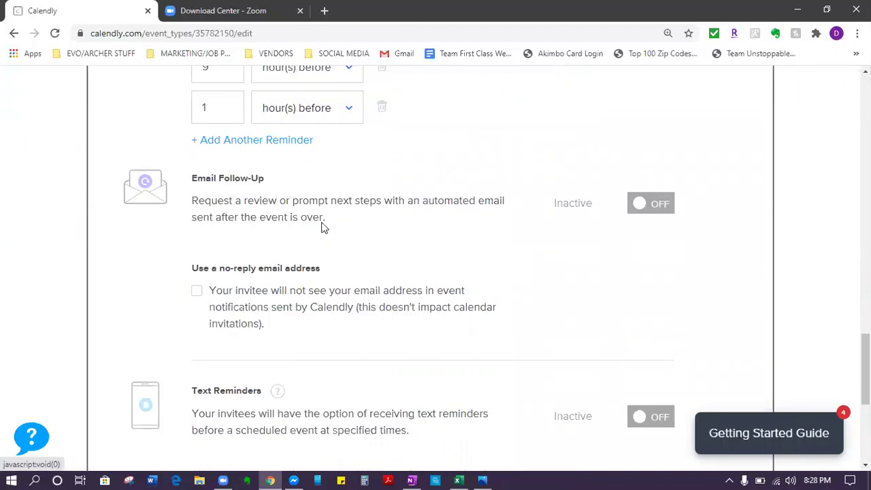
scroll(324, 228, "up", 1)
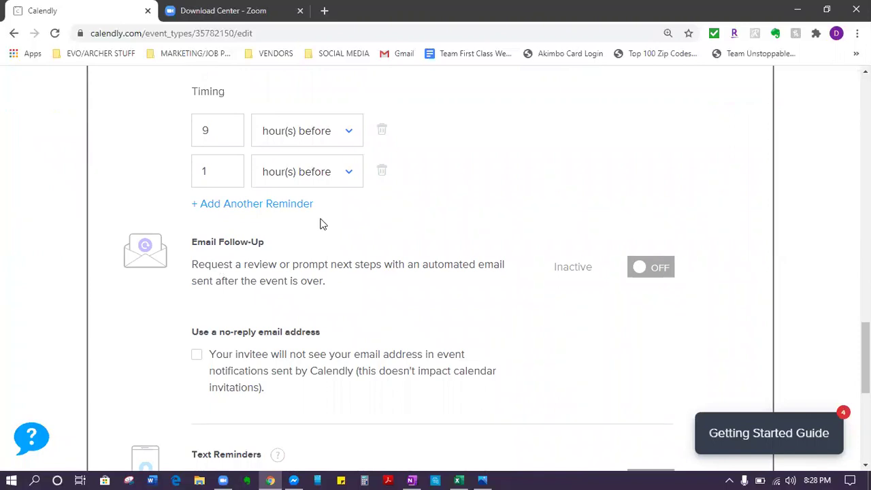
scroll(554, 276, "up", 7)
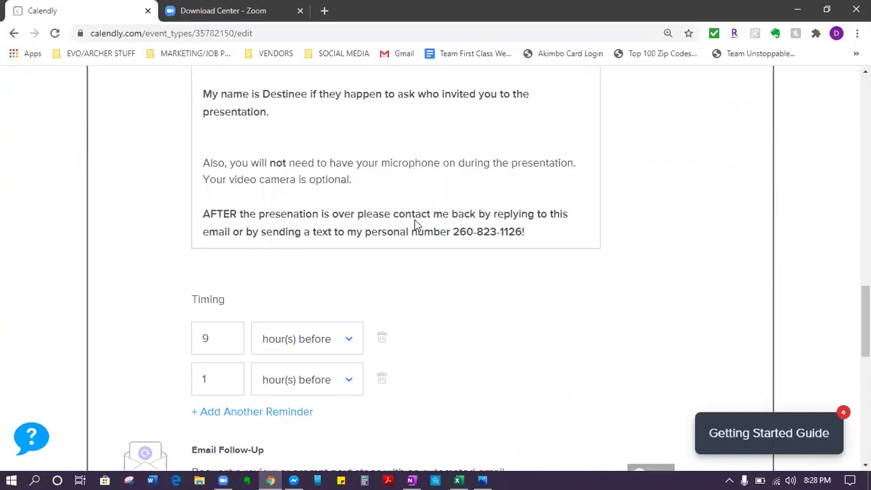
scroll(560, 287, "up", 2)
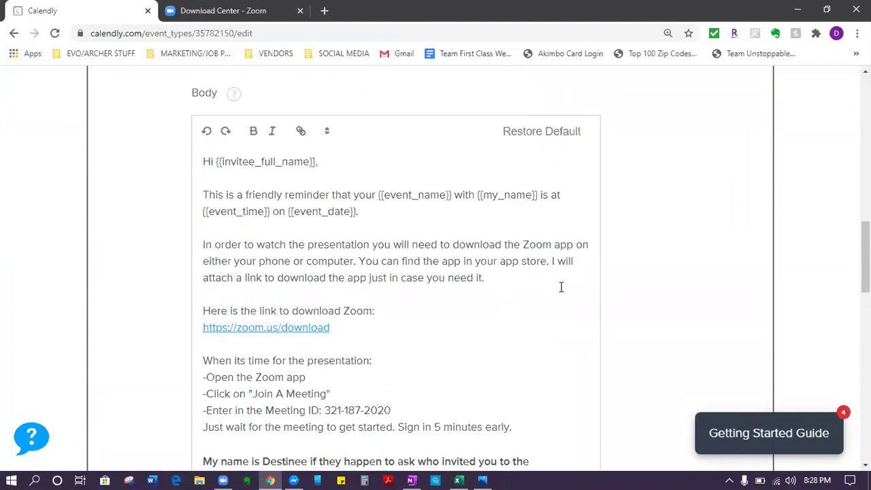
scroll(561, 287, "down", 8)
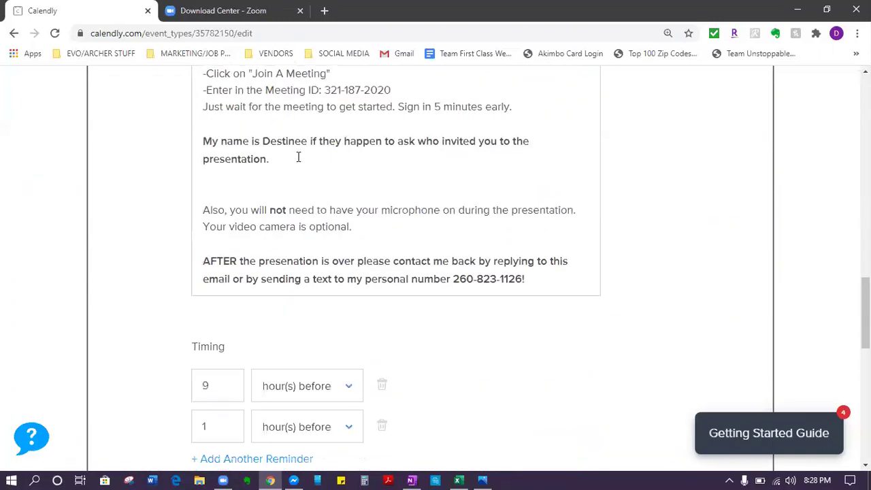
scroll(550, 119, "down", 1)
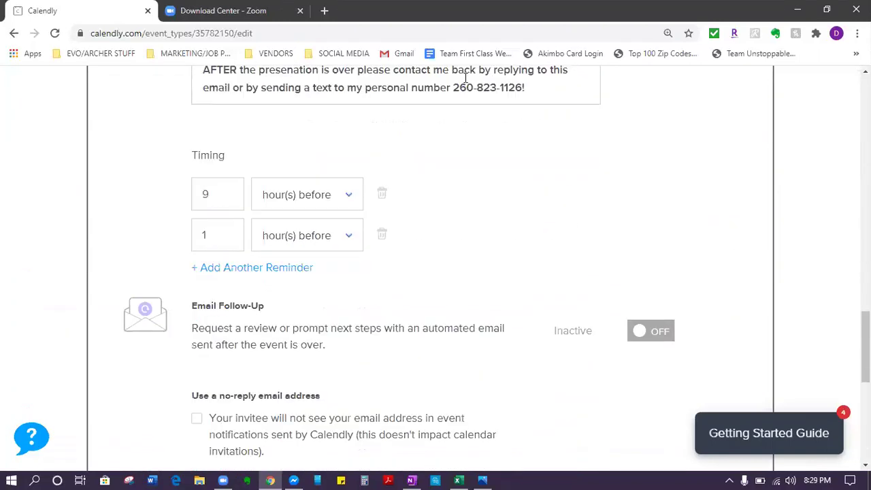
scroll(547, 310, "up", 3)
scroll(547, 310, "up", 2)
scroll(411, 275, "down", 8)
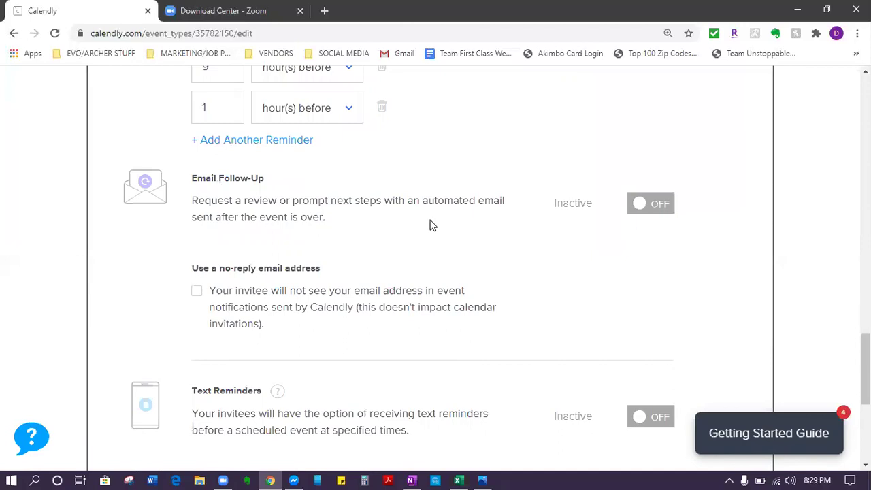
Step: Switch on the follow-up email and bring its default 'Thank you for your time!' editor into view
left_click(643, 214)
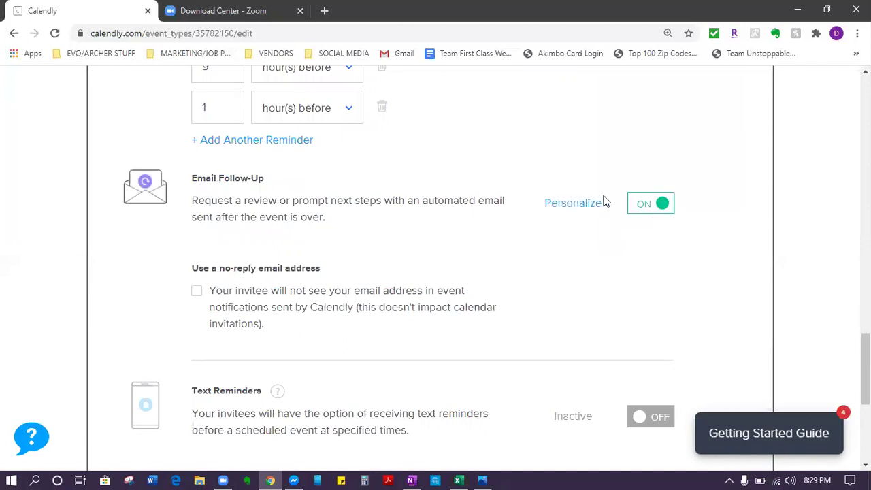
scroll(582, 204, "down", 5)
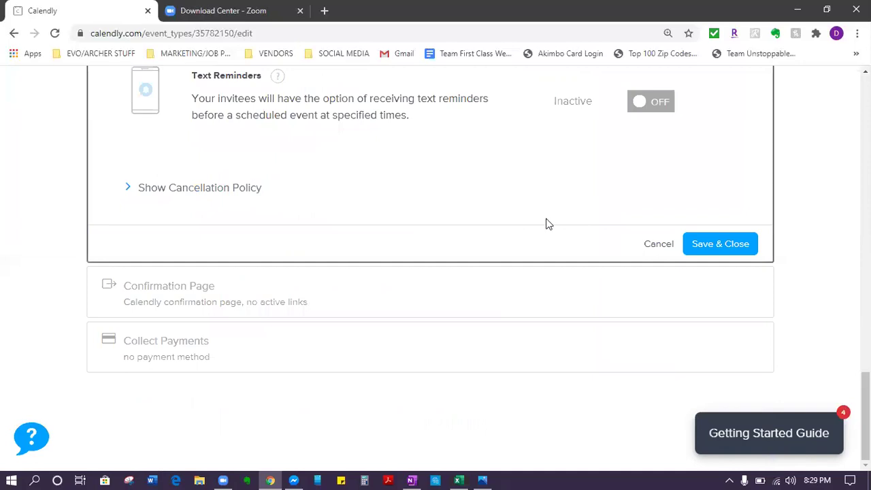
scroll(547, 224, "up", 2)
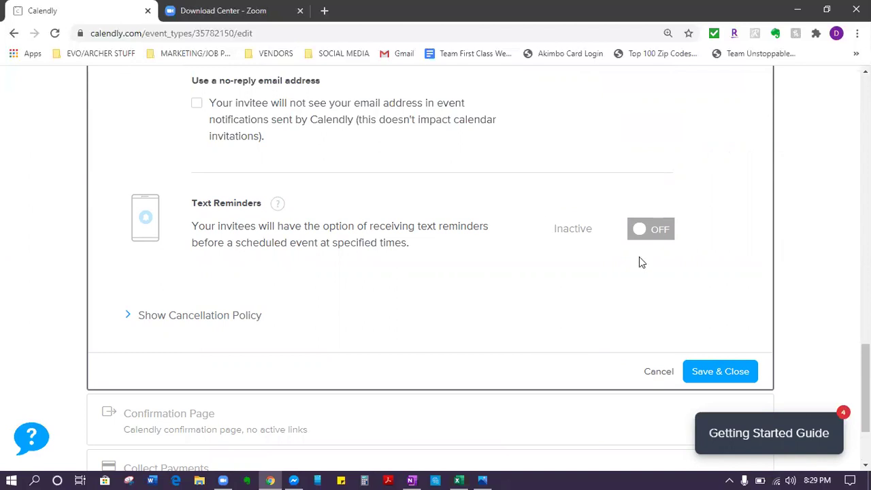
scroll(639, 262, "up", 5)
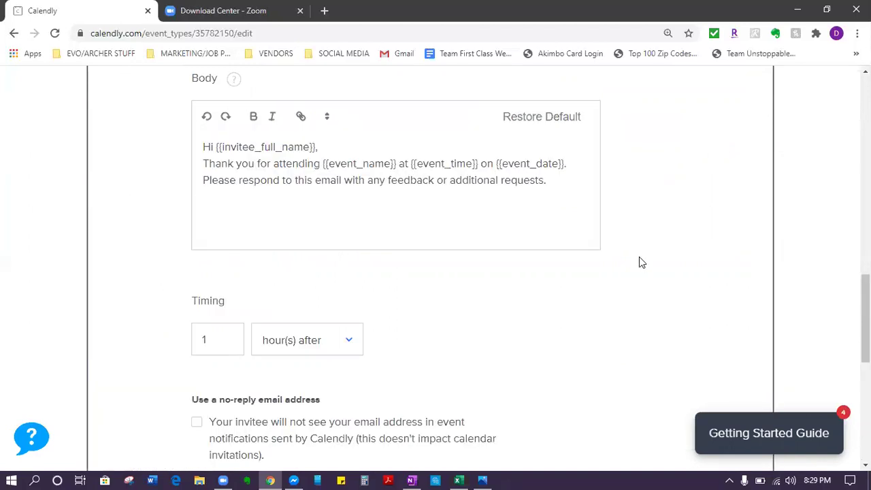
scroll(639, 262, "up", 1)
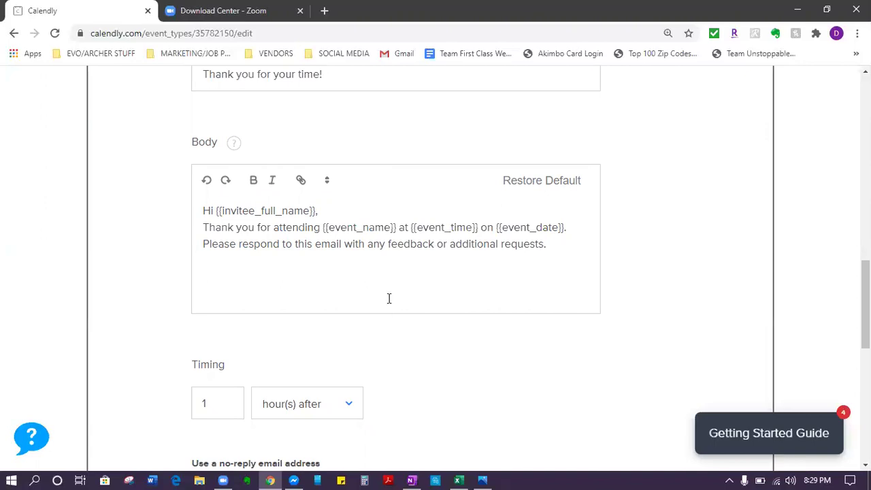
scroll(381, 287, "up", 2)
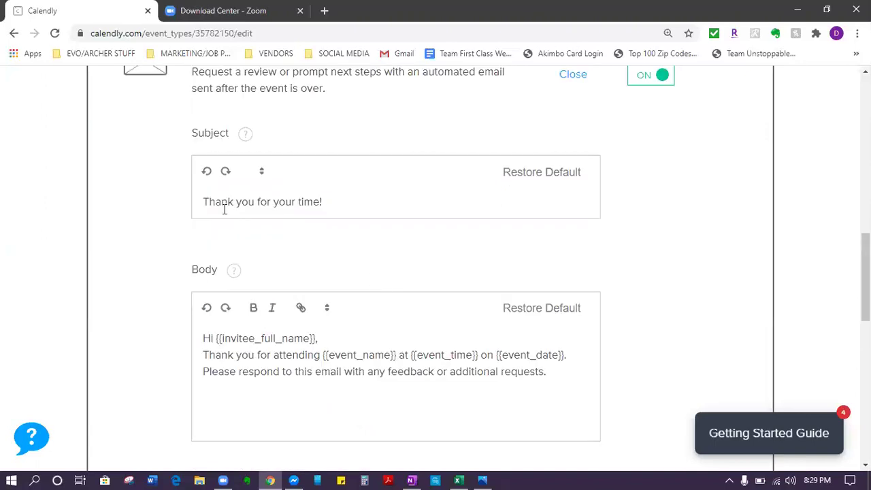
Step: Change the subject to 'Thank you for attending!' and clear the default body lines under the greeting
left_click_drag(369, 205, 274, 205)
type("attending!")
scroll(299, 279, "down", 1)
left_click(317, 276)
key("Return")
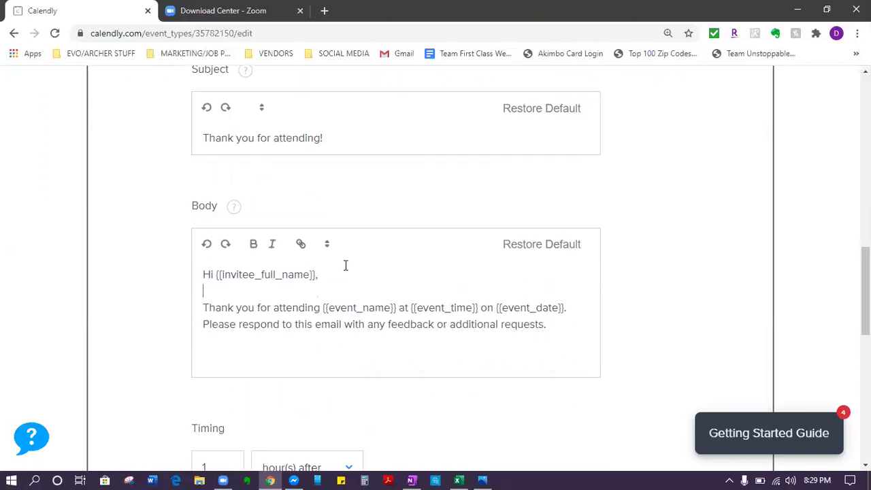
left_click_drag(205, 308, 663, 342)
key("BackSpace")
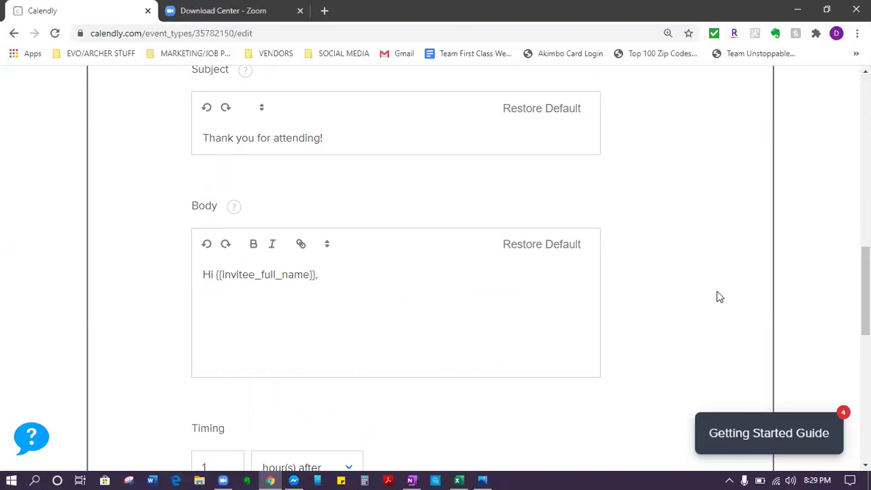
Step: Type a message thanking invitees, asking how the presentation went and if they're interested in starting
type("Thank you for attending the presentati")
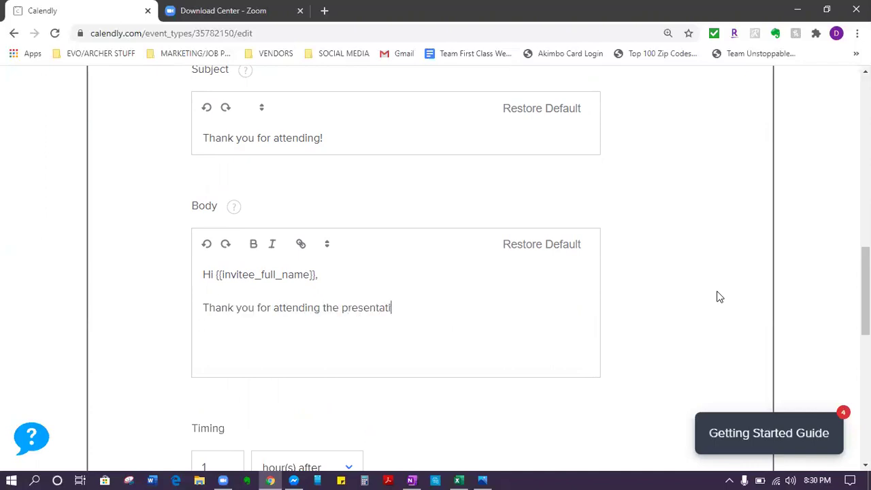
type("on")
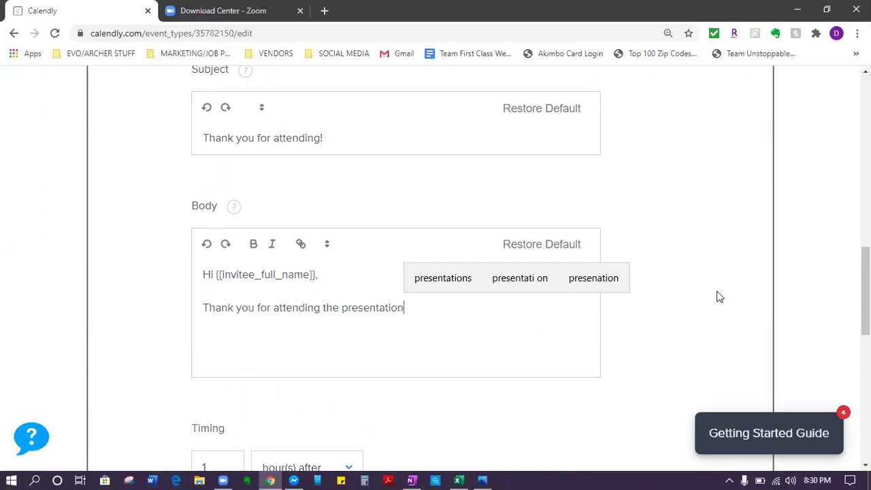
type("! I am cont")
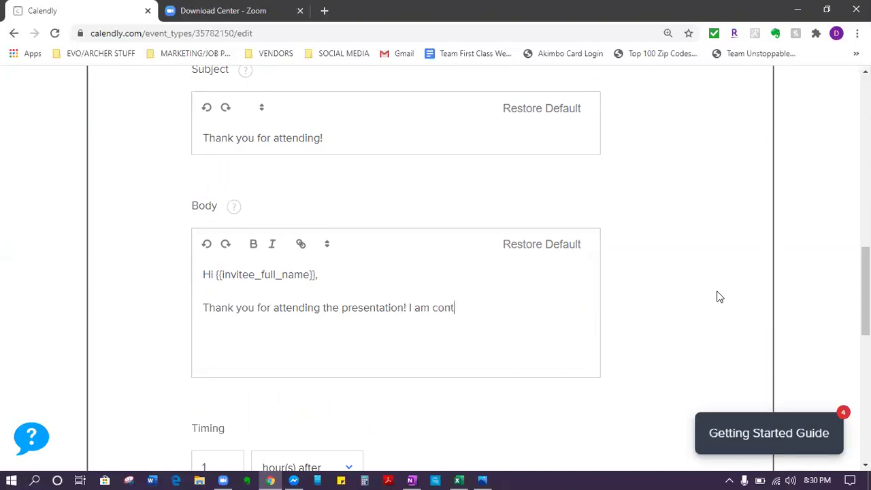
type("actiong you to see how to")
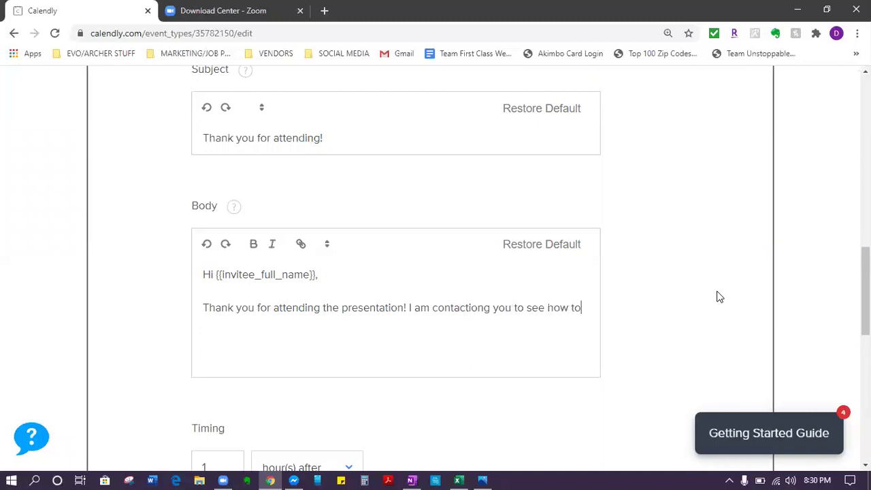
key("BackSpace")
type("he presena")
key("BackSpace")
type("tation went?")
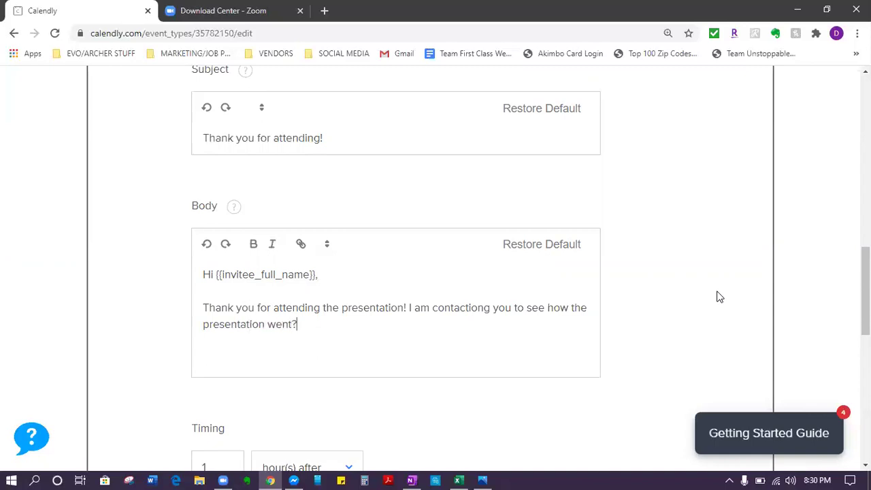
type(" Are you interestedi")
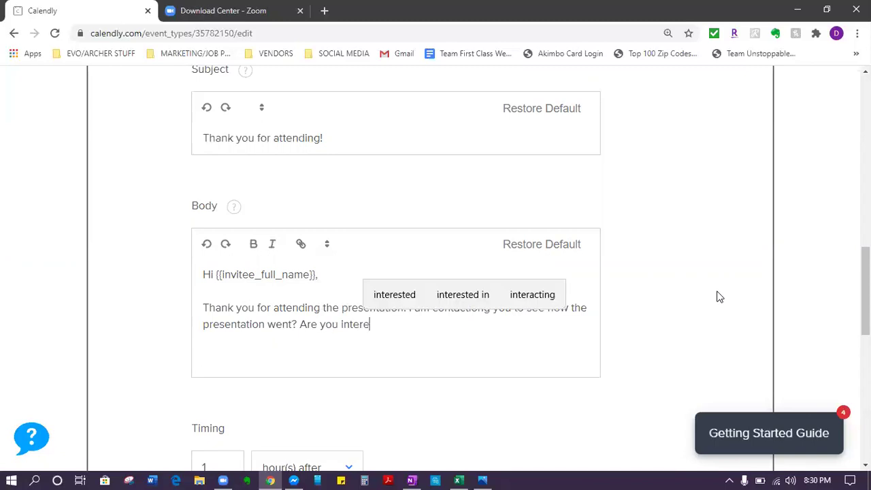
key("BackSpace")
Step: Add '(If you are interested in starting please reply back to this email)' and close with 'Thank you.'
type("in gettin")
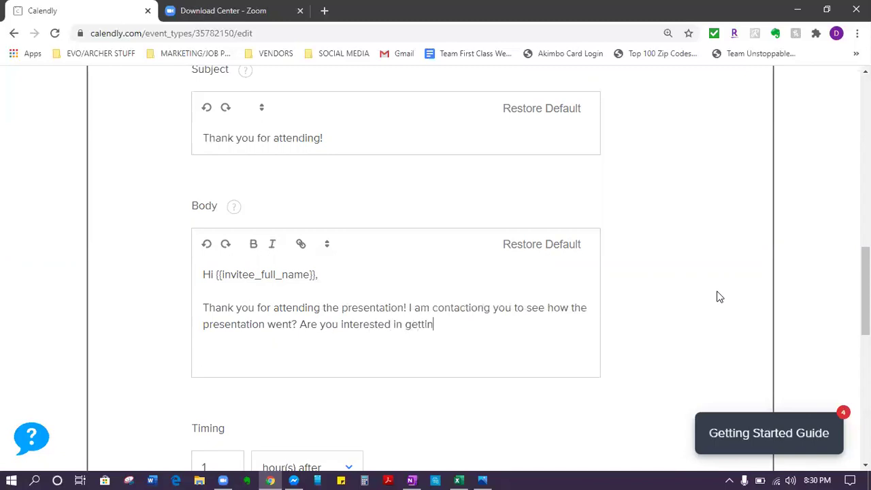
type("g started?(Id")
key("BackSpace")
type("f you")
key("Return")
key("BackSpace")
key("BackSpace")
type("u are interested in starting please reply bak")
key("BackSpace")
type("ck to this email")
type(")")
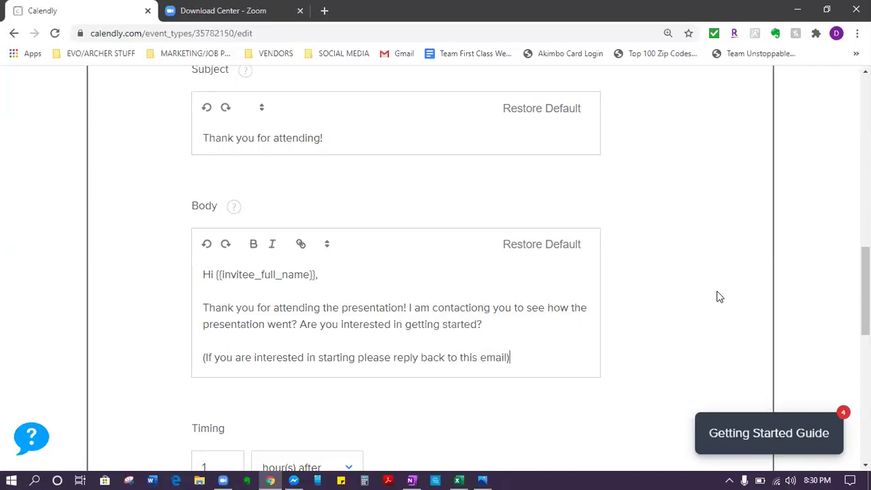
key("Return")
key("Return")
type("Th")
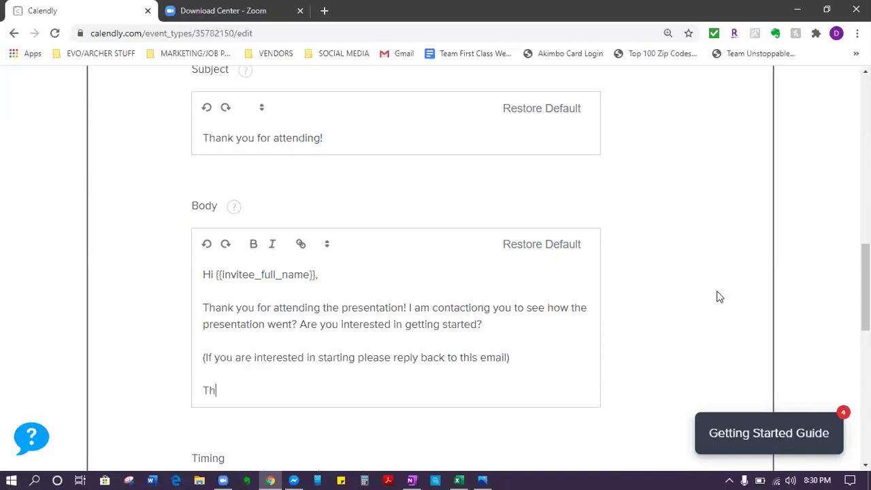
type("ank you.")
triple_click(311, 357)
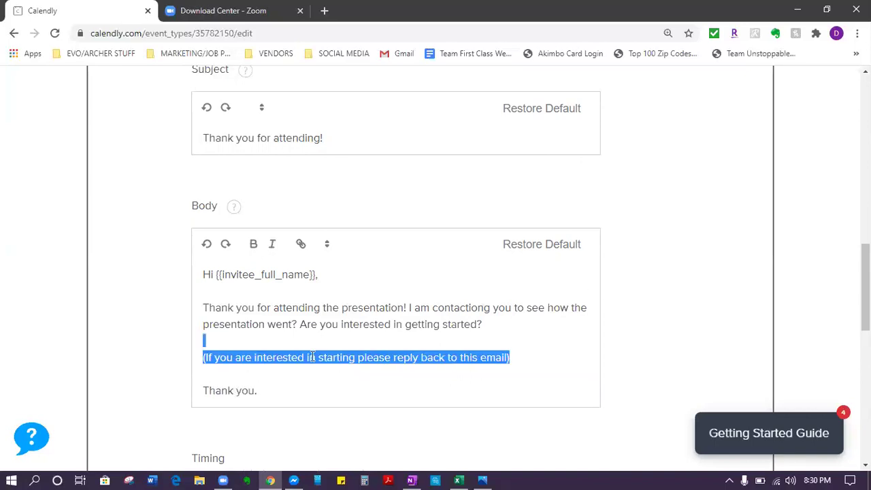
Step: Format the parenthetical reply-back line as bold italic
left_click(253, 245)
left_click(272, 243)
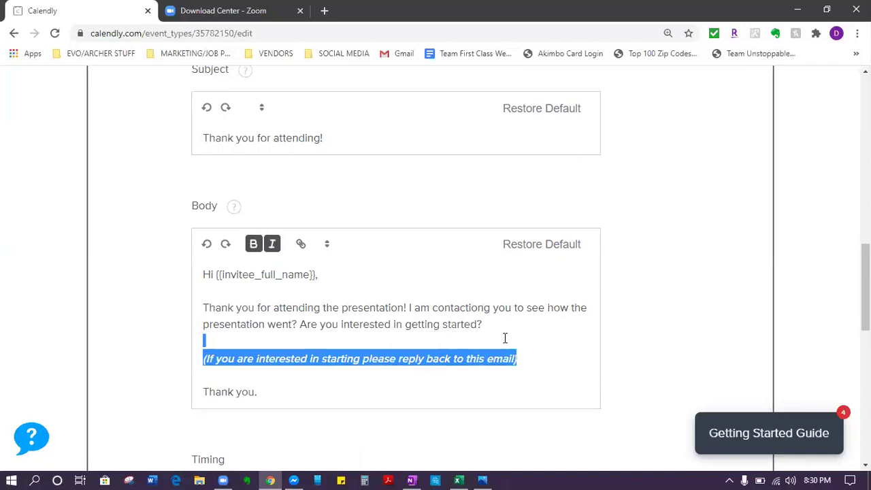
left_click(557, 372)
scroll(562, 371, "down", 2)
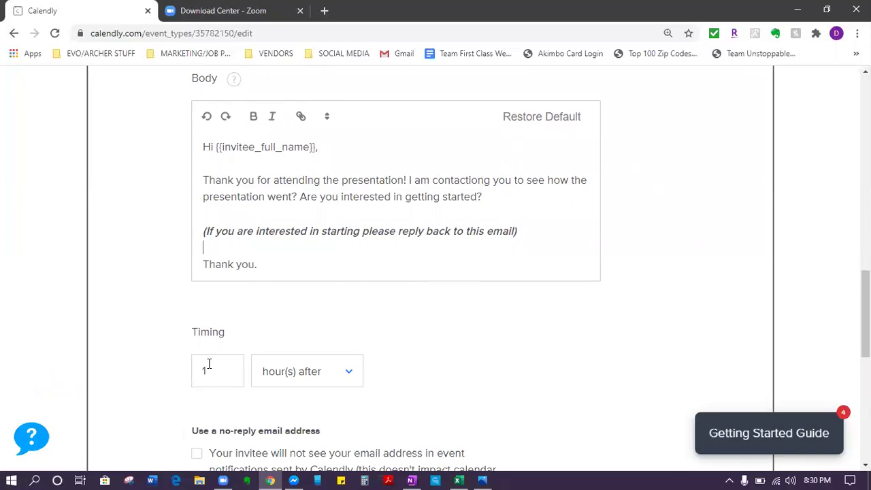
Step: Change the follow-up timing from 1 hour to 3 minute(s) after the event
left_click(320, 369)
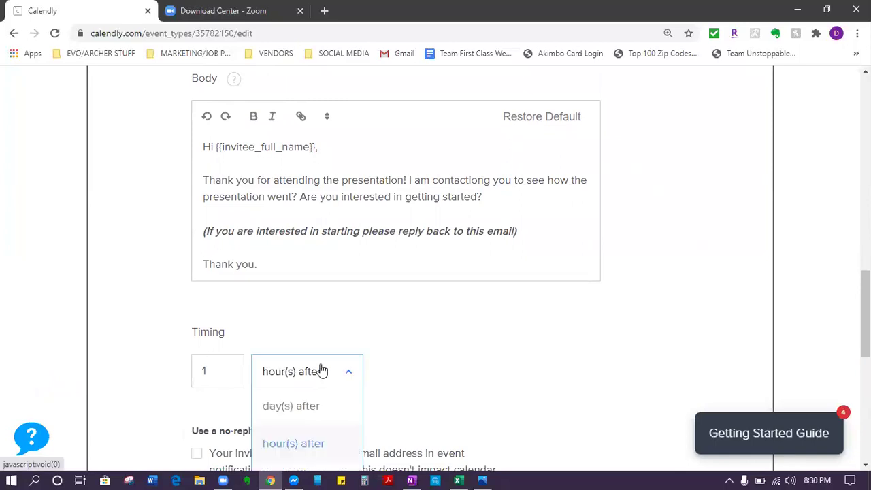
scroll(322, 369, "down", 2)
left_click(318, 355)
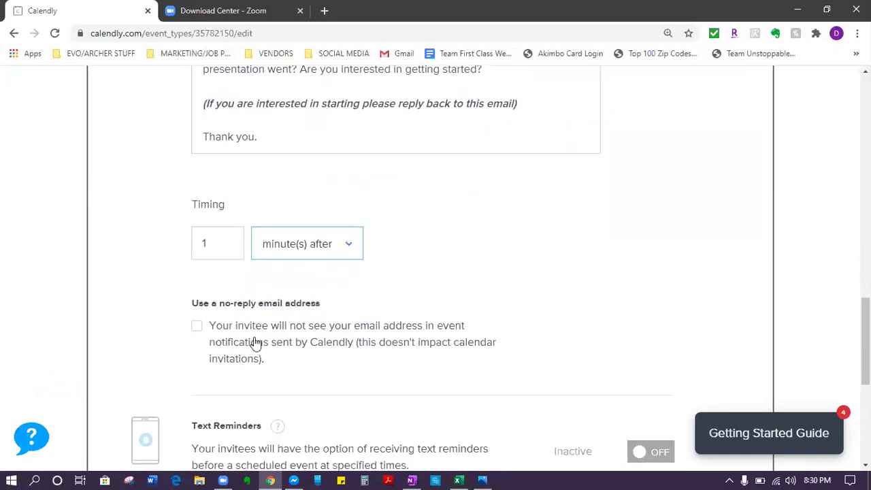
scroll(211, 326, "up", 1)
double_click(218, 309)
type("3")
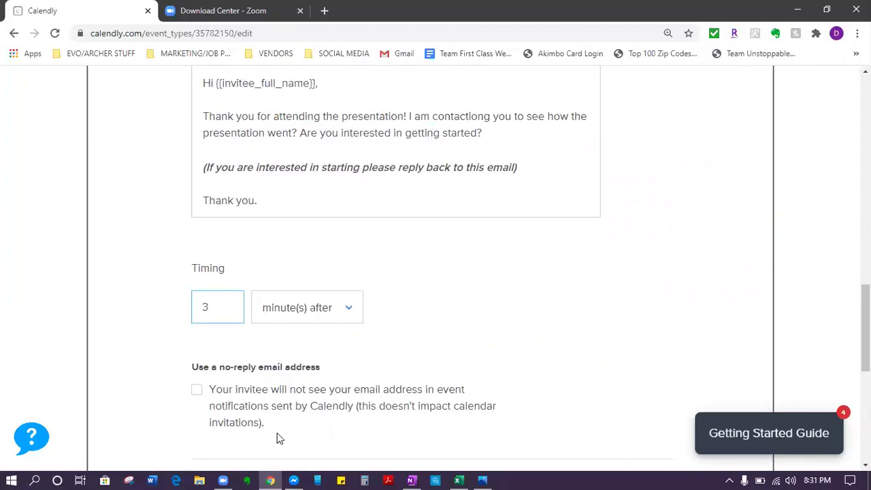
scroll(277, 433, "up", 1)
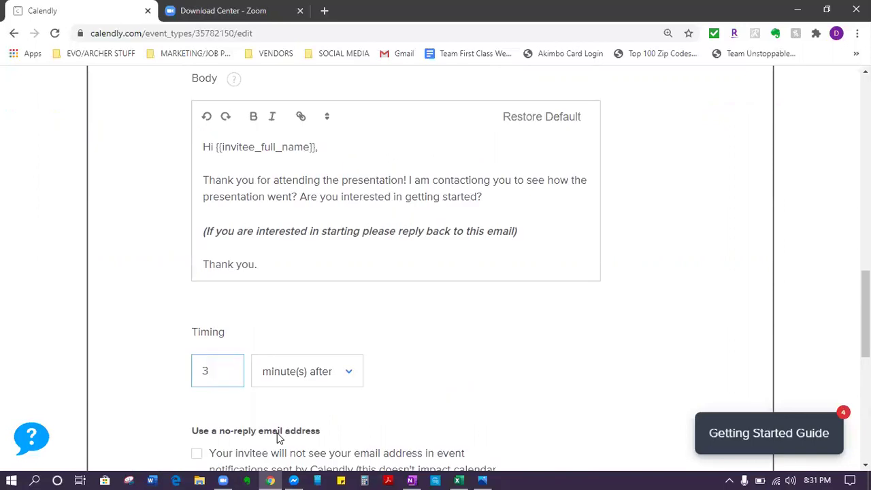
scroll(241, 354, "up", 4)
scroll(241, 353, "down", 2)
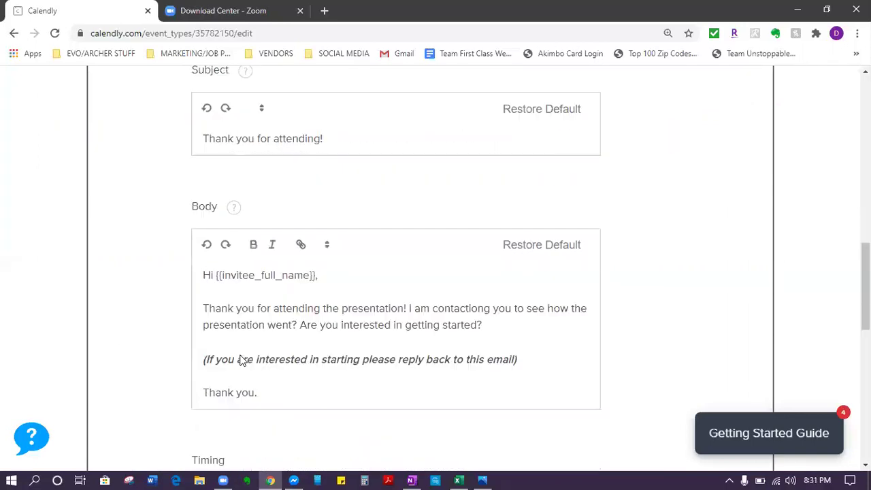
scroll(238, 355, "down", 2)
scroll(237, 355, "down", 1)
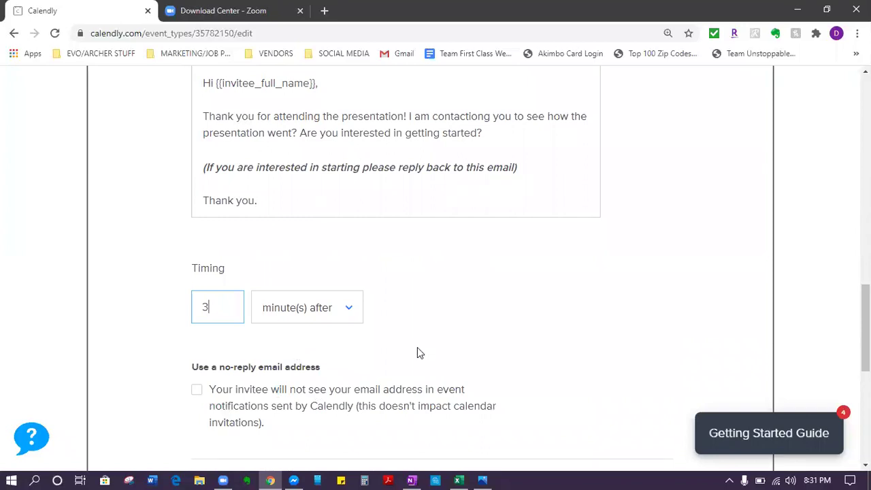
scroll(476, 372, "down", 1)
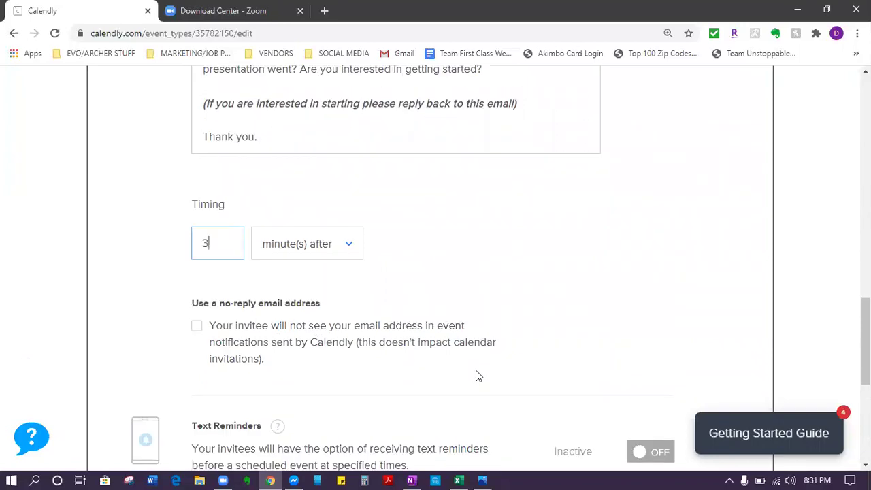
scroll(409, 298, "down", 1)
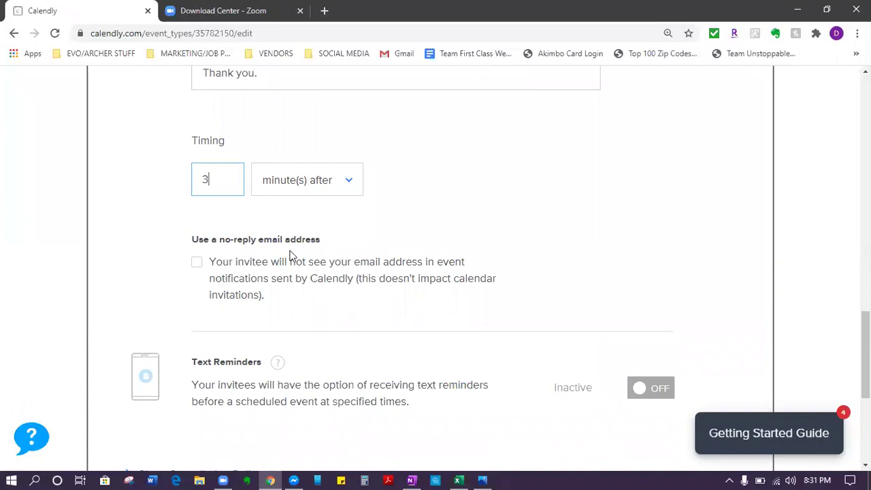
scroll(333, 264, "up", 1)
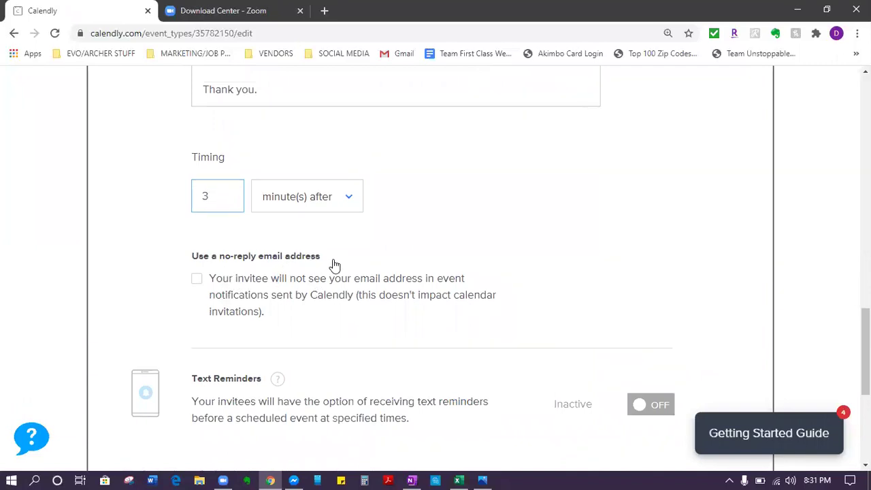
scroll(202, 322, "down", 1)
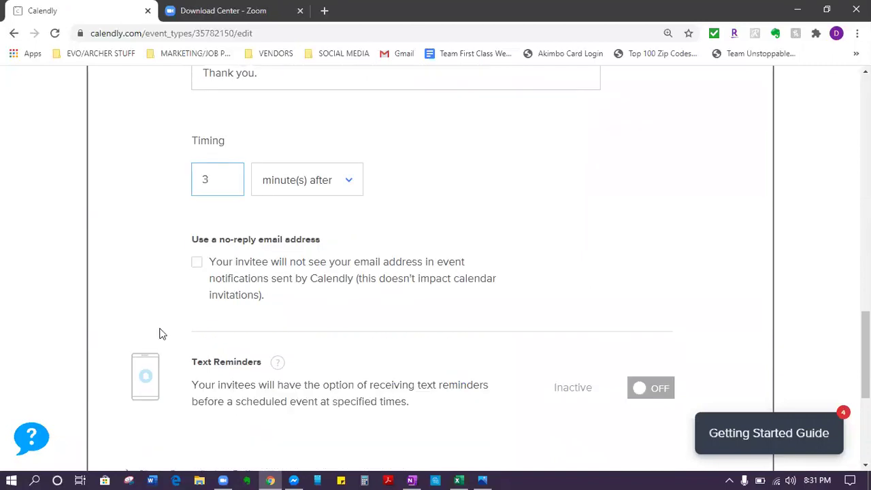
scroll(162, 334, "down", 2)
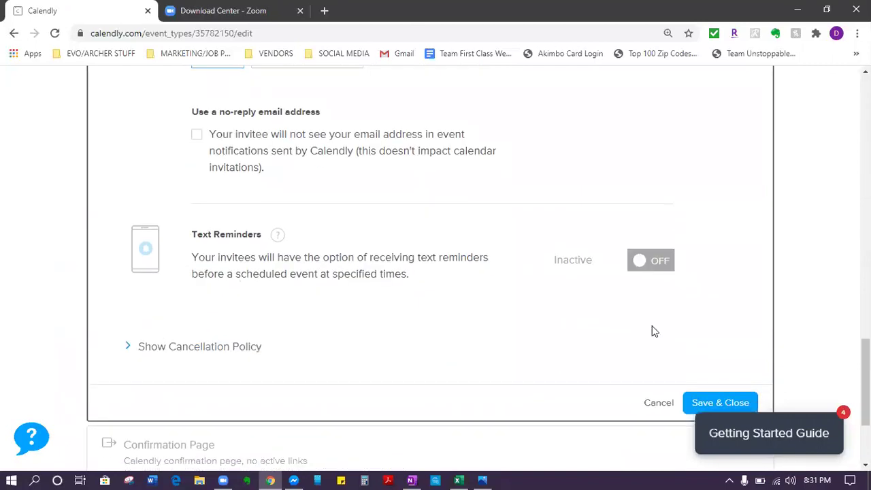
Step: Enable text reminders and open the default 24-hours-before text message for editing
left_click(653, 269)
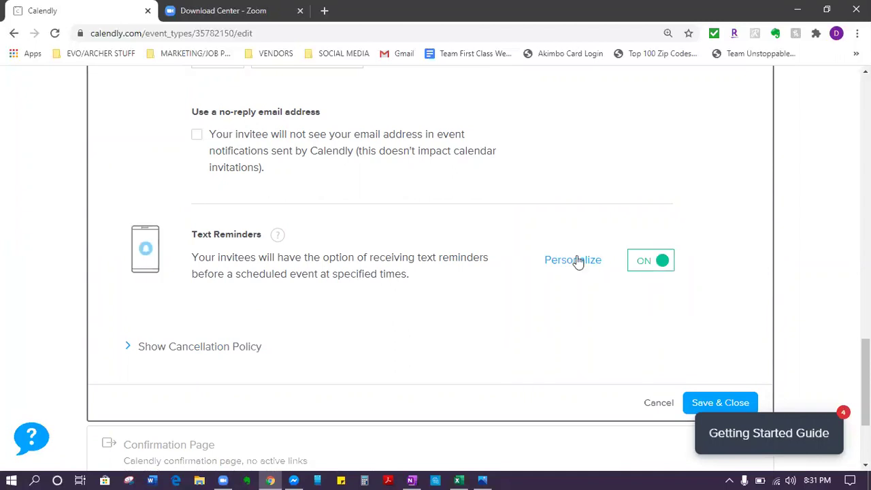
left_click(576, 261)
scroll(546, 265, "up", 5)
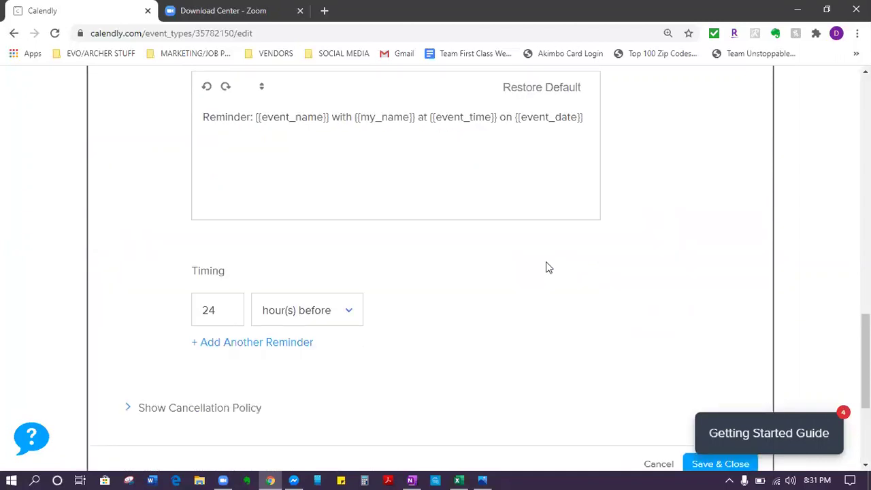
scroll(547, 261, "down", 1)
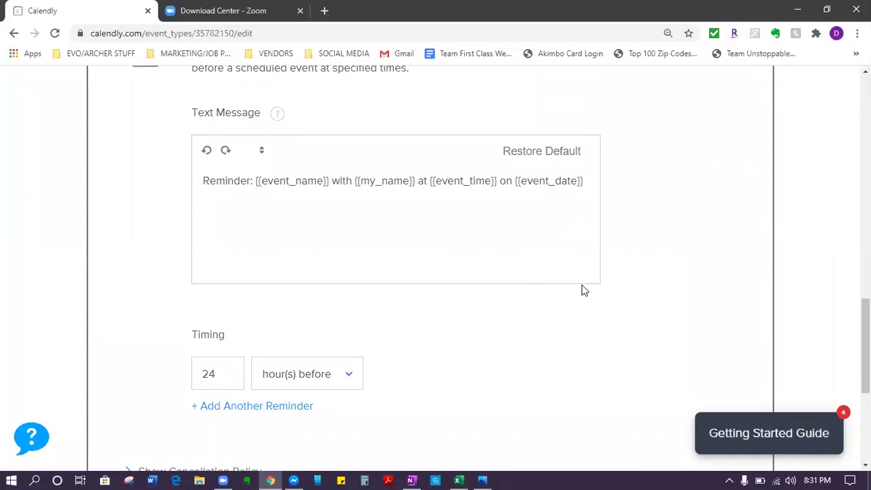
scroll(589, 272, "up", 3)
scroll(592, 271, "down", 2)
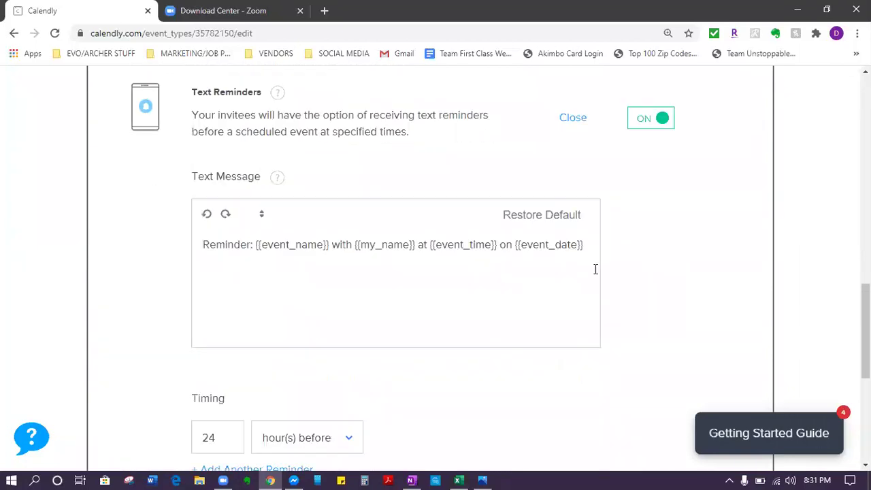
Step: Replace the default reminder text with 'REMINDER: Presentation starts in 1 hour'
left_click_drag(588, 245, 62, 245)
type("REMDING")
key("BackSpace")
type("DER:")
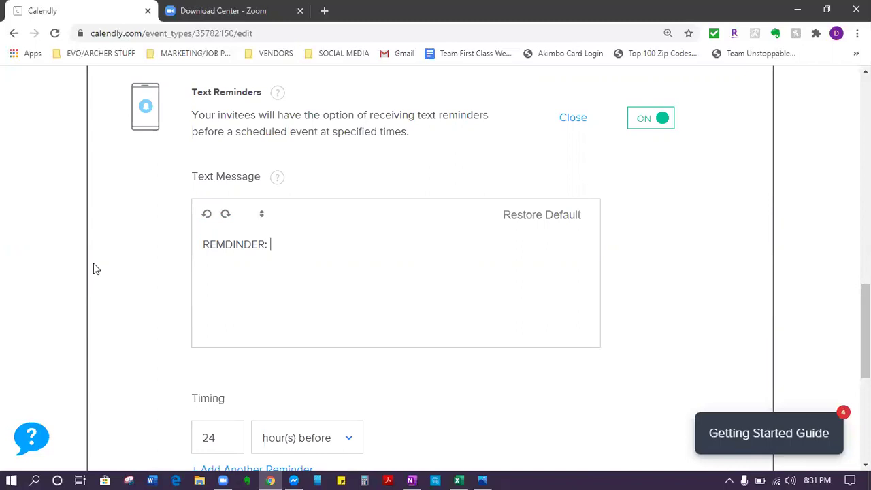
type("Prese")
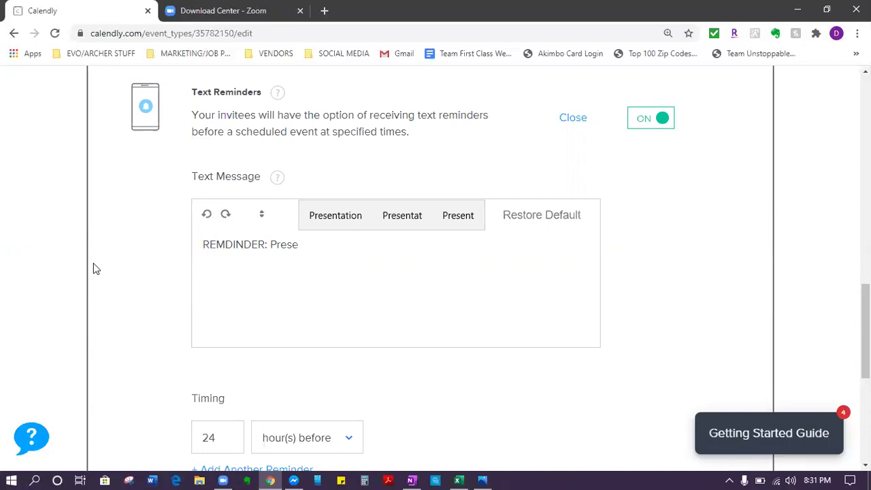
left_click(307, 220)
type("starts in 1 hour")
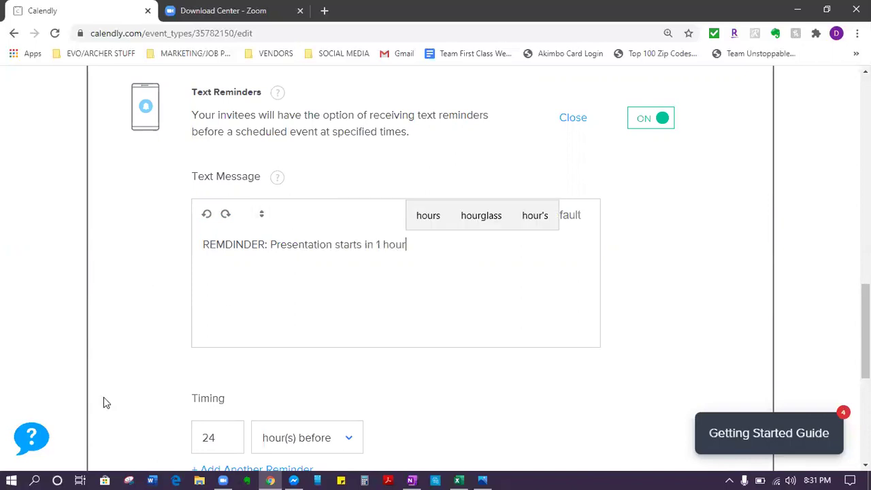
Step: Change the text reminder timing from 24 to 1 hour before the event
scroll(103, 397, "down", 2)
left_click(234, 306)
left_click(176, 302)
double_click(201, 306)
type("1")
Step: Append the Zoom joining steps and the meeting ID to the reminder message
scroll(454, 266, "up", 2)
left_click(452, 262)
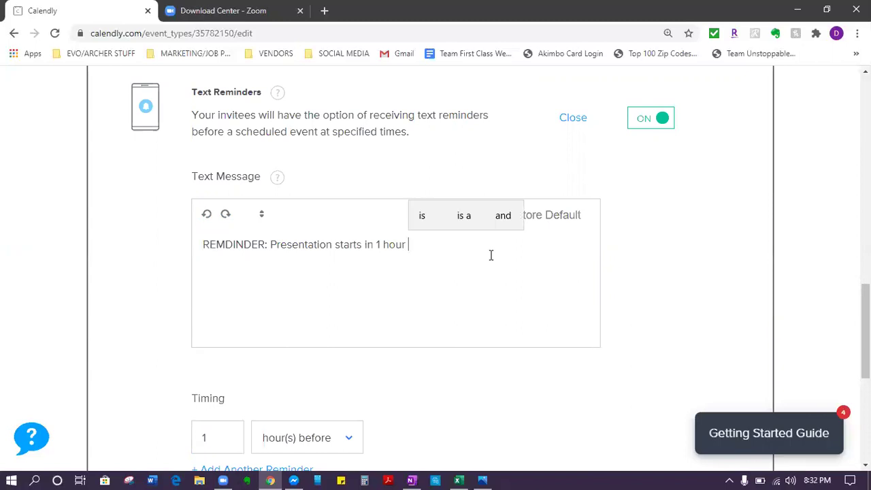
type(". Make sure Zoom is downloaded")
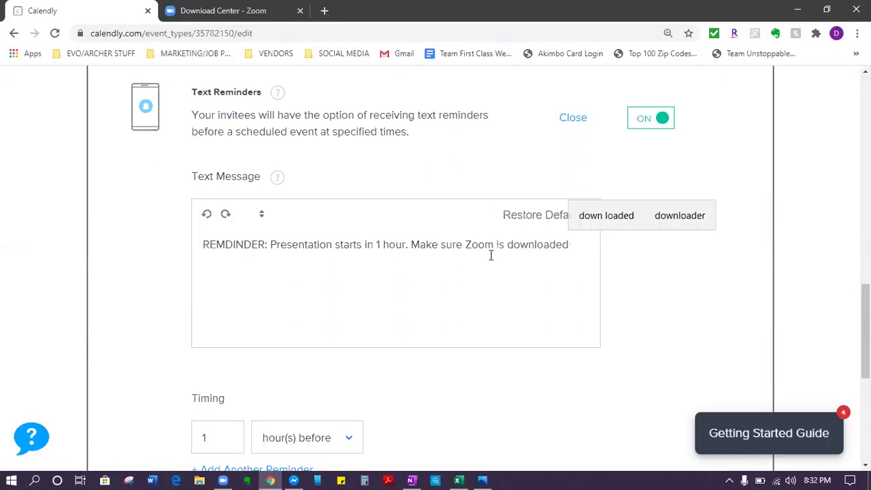
type(".")
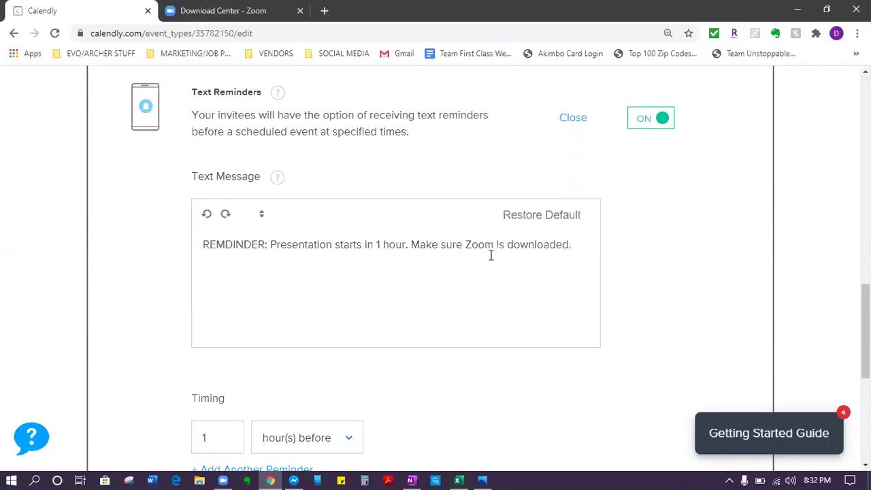
type(" When its time fo")
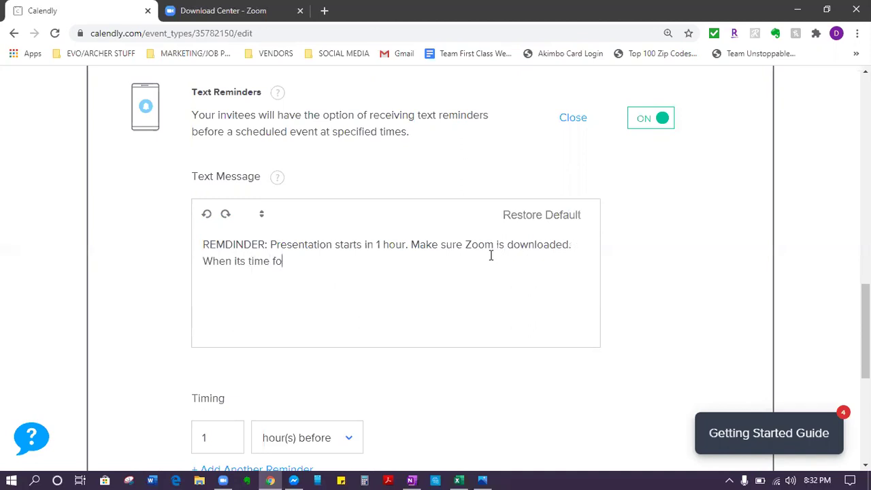
type("r the presentation")
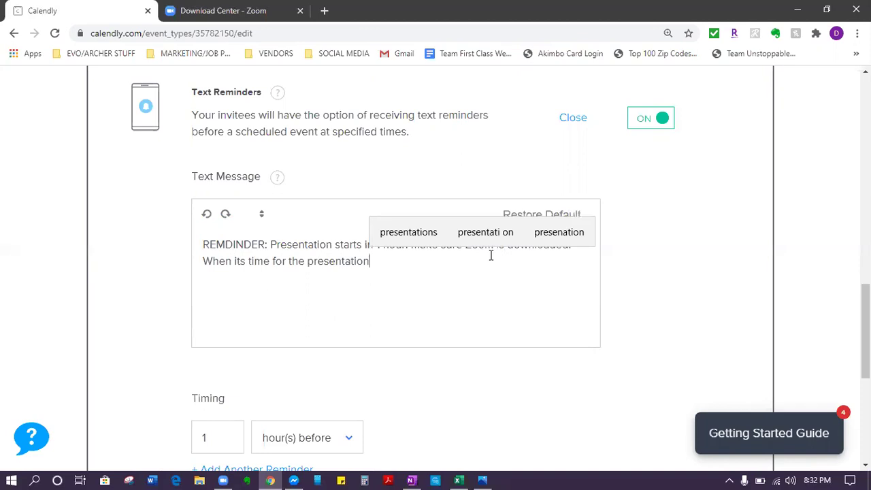
type(", open th")
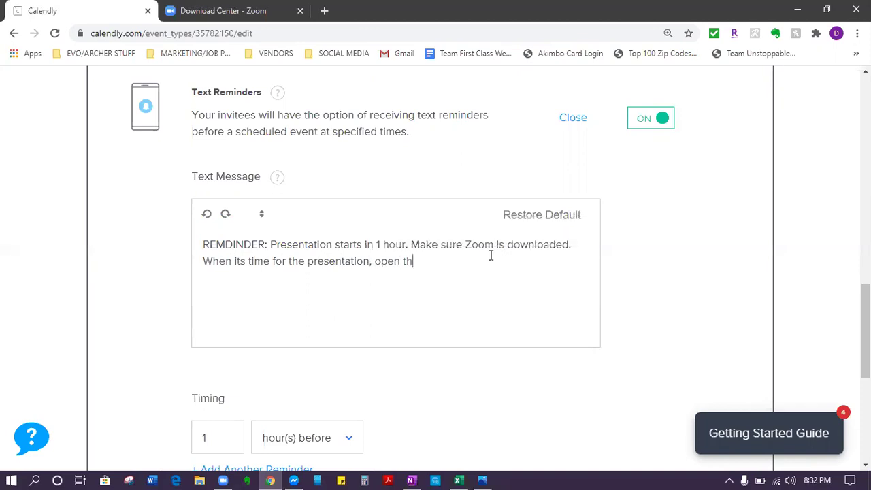
type("e Zoom app, CLick")
key("BackSpace")
key("BackSpace")
key("BackSpace")
type("lick on \"Join")
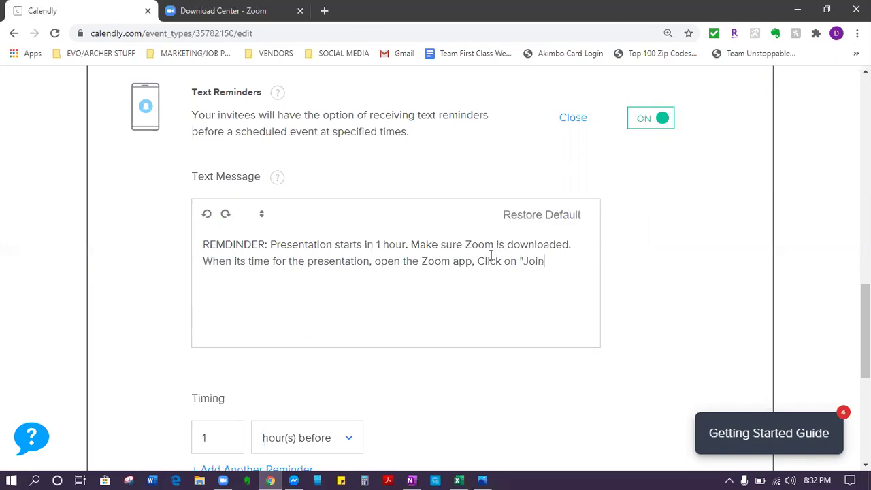
type(" A Meeting\", and e")
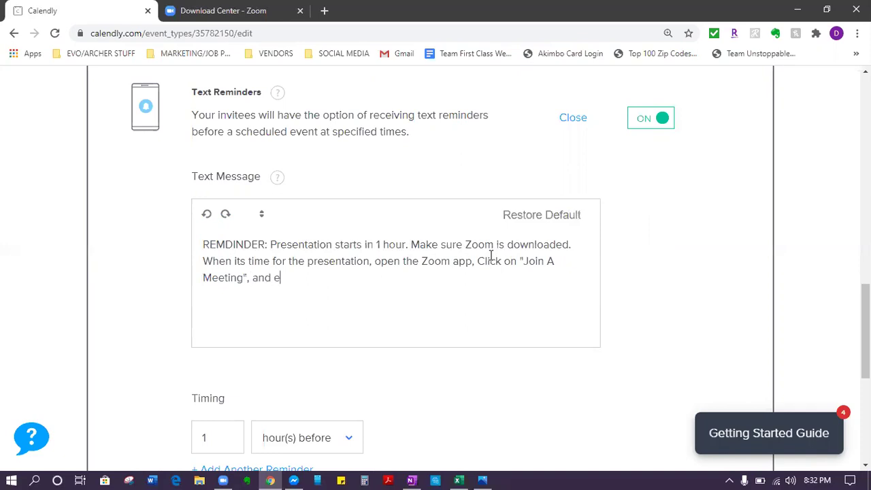
type("nter in the Meeting ID: 321-")
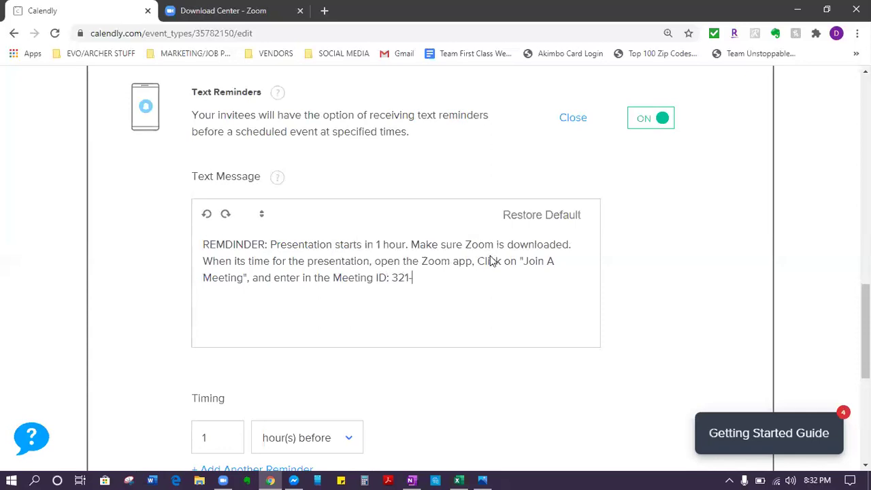
type("187-202-")
type("0")
scroll(282, 290, "down", 2)
scroll(282, 291, "down", 2)
scroll(282, 291, "up", 5)
scroll(283, 293, "down", 4)
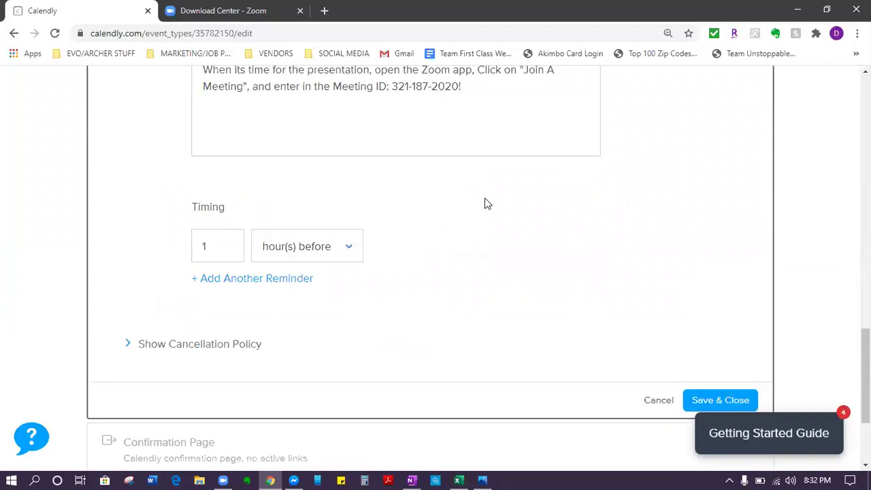
scroll(683, 254, "down", 3)
Step: Save the text reminder, then reopen Notifications and Cancellation Policy to confirm Text Reminders are on
left_click(743, 249)
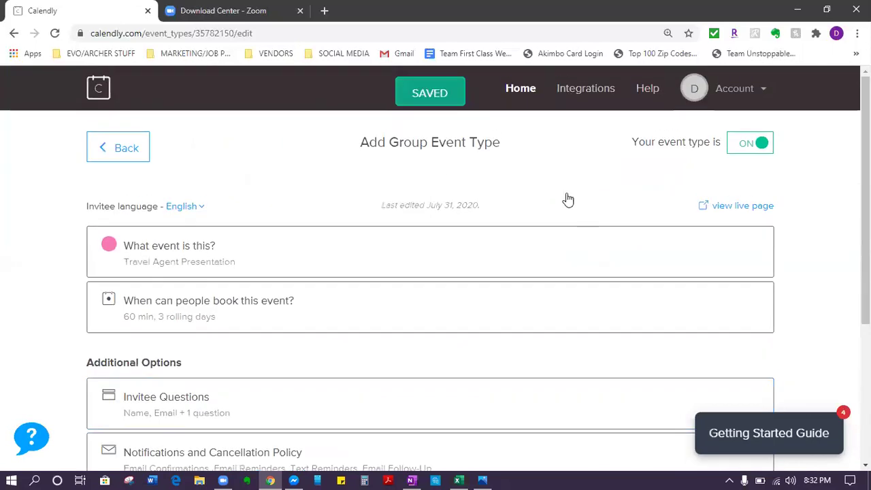
scroll(531, 210, "down", 3)
left_click(479, 227)
scroll(575, 431, "down", 6)
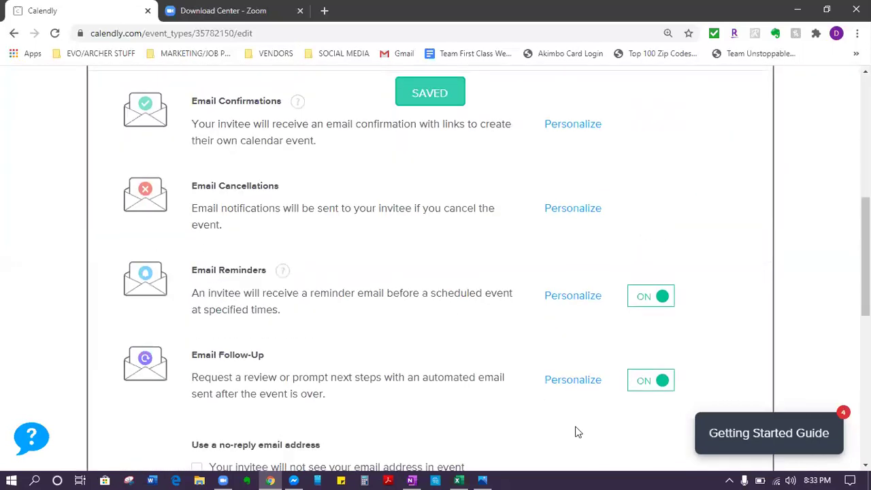
scroll(680, 403, "down", 4)
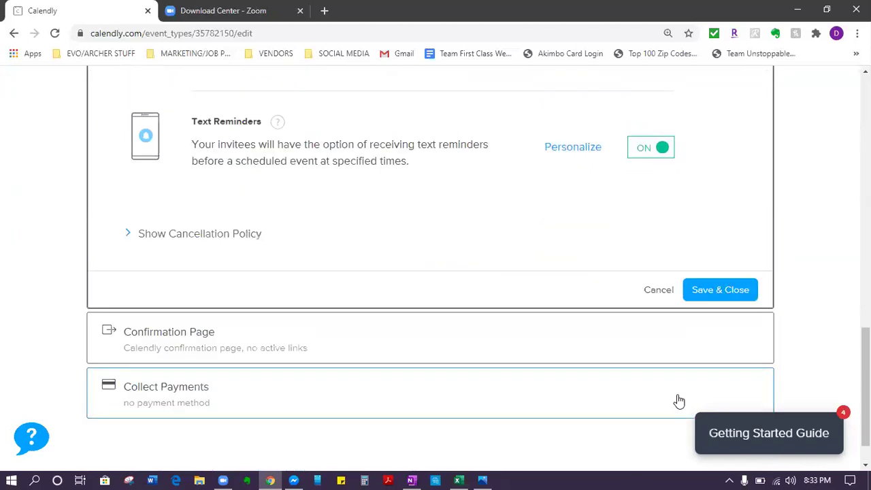
Step: Save the Confirmation Page with its default confirmation page and no custom links
left_click(253, 352)
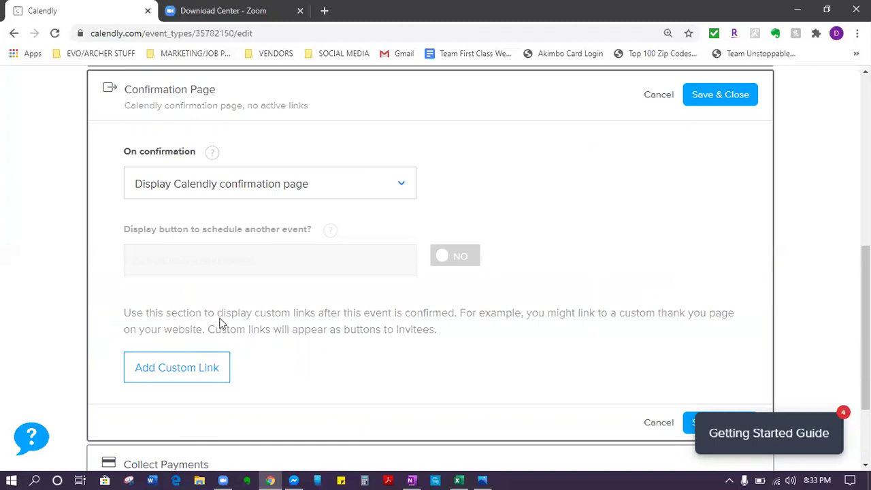
scroll(221, 323, "down", 2)
scroll(369, 110, "up", 2)
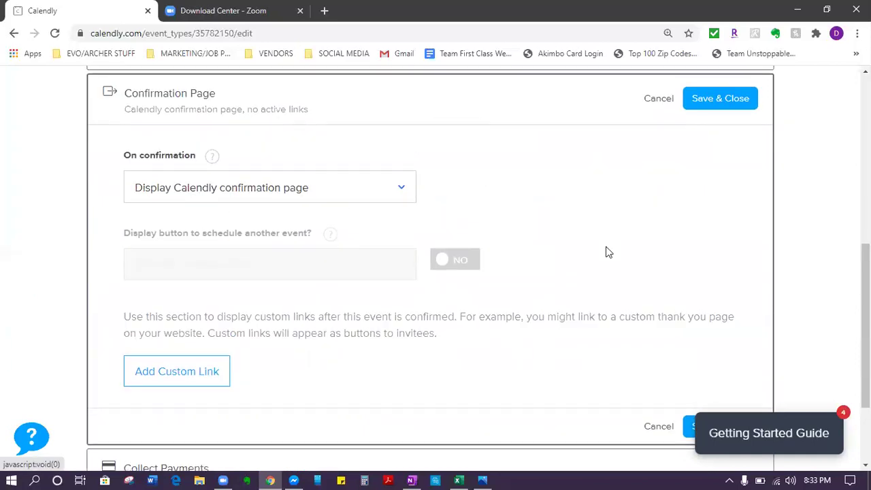
scroll(605, 251, "down", 2)
left_click(731, 303)
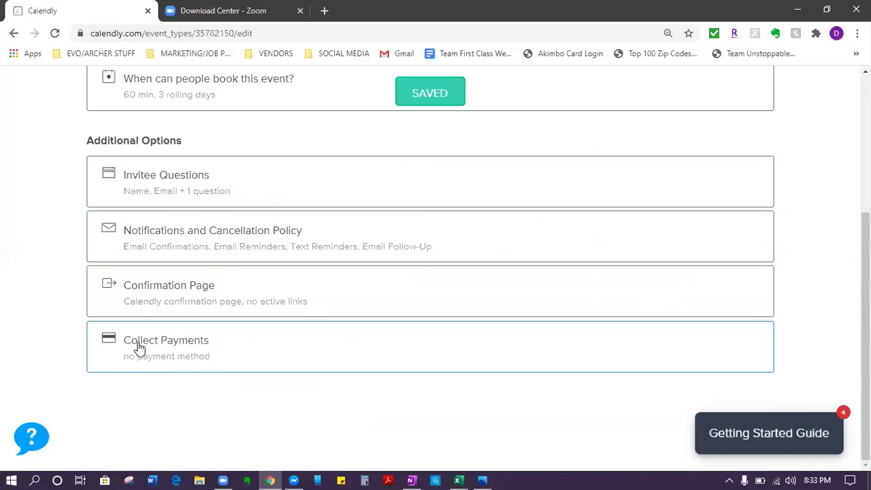
Step: Leave the Travel Agent Presentation editor and return to the event types page
scroll(133, 327, "up", 3)
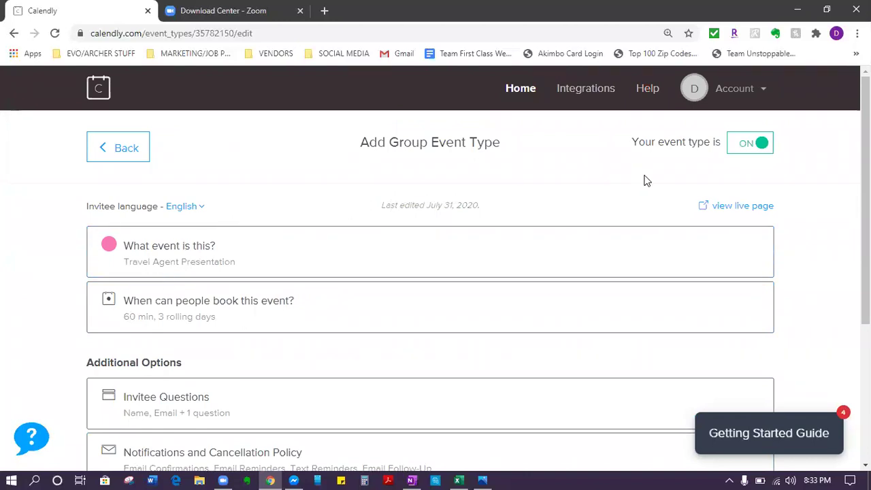
scroll(366, 181, "down", 3)
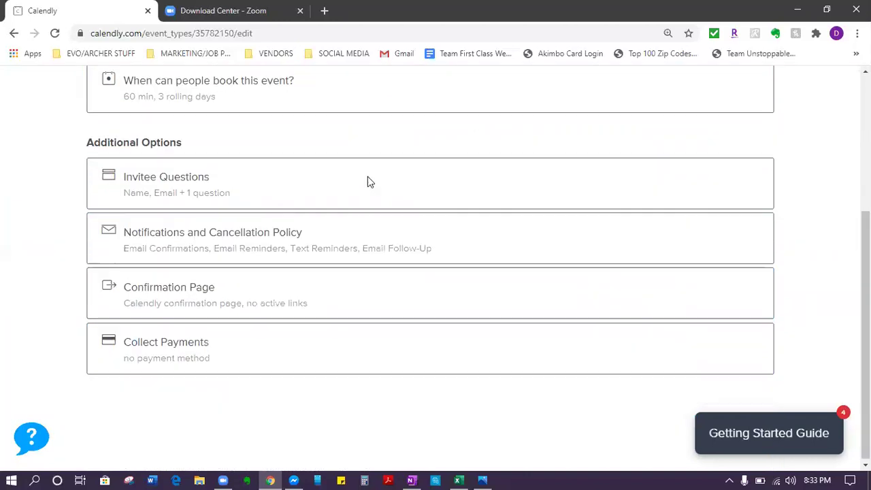
scroll(454, 211, "up", 3)
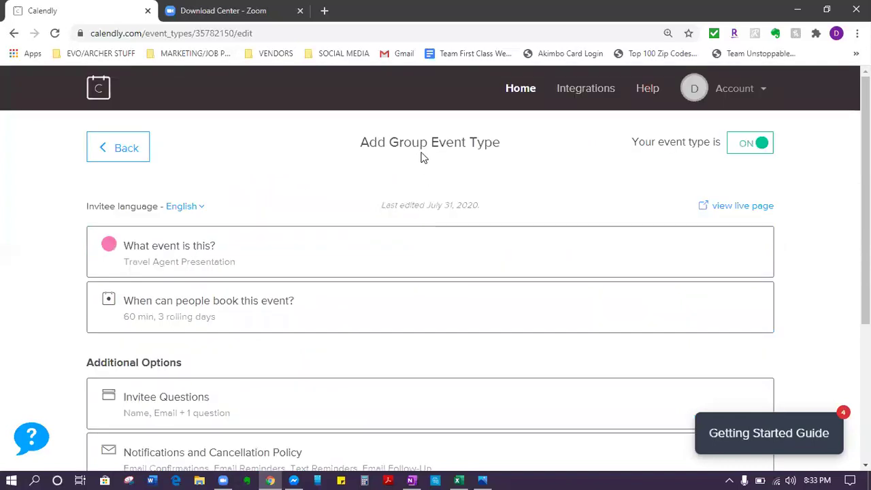
left_click(139, 158)
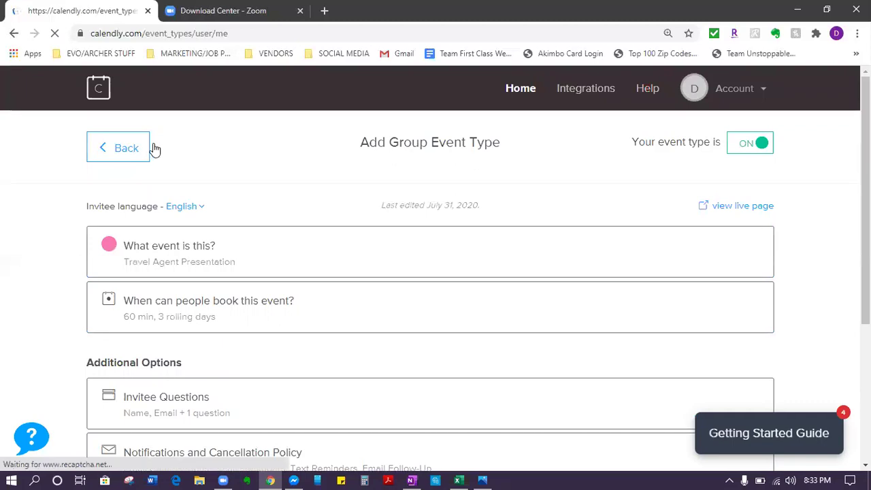
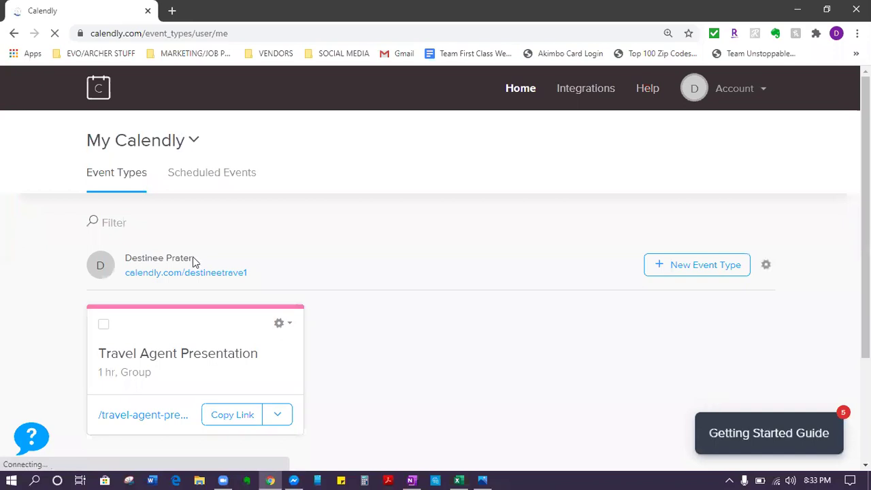
Step: Copy the Travel Agent Presentation event link and bring up the OneNote notebook
scroll(347, 203, "down", 1)
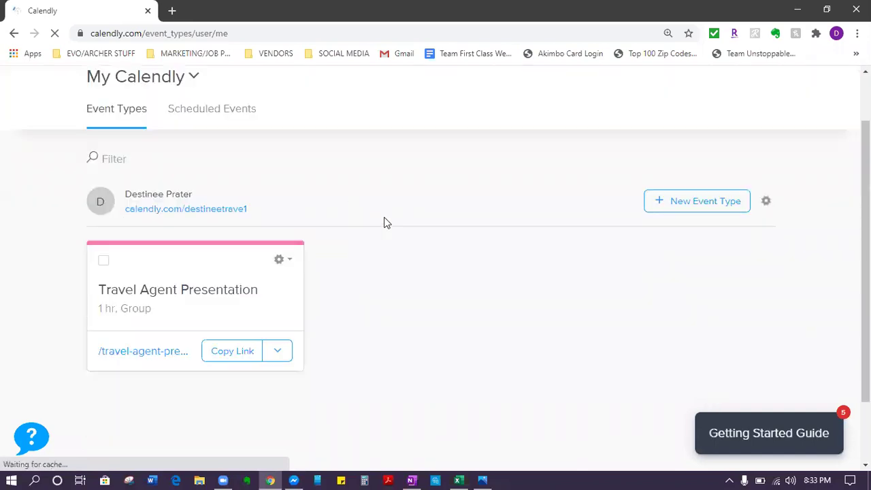
left_click(227, 362)
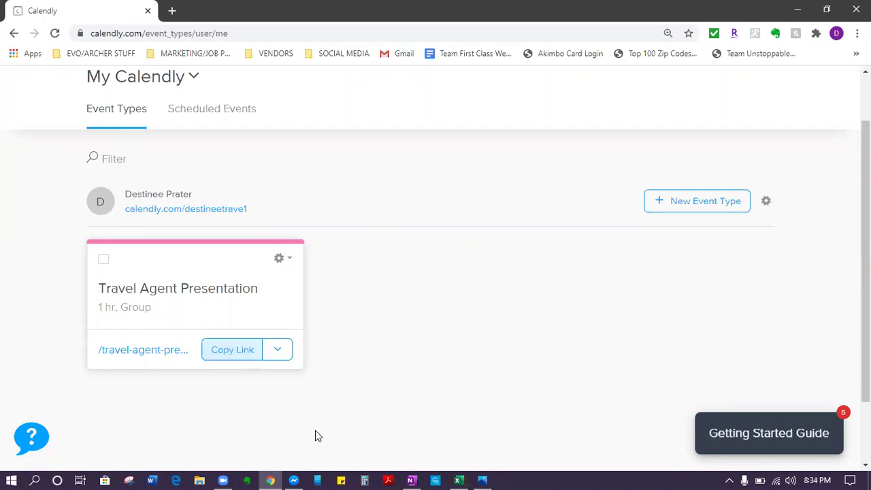
left_click(411, 480)
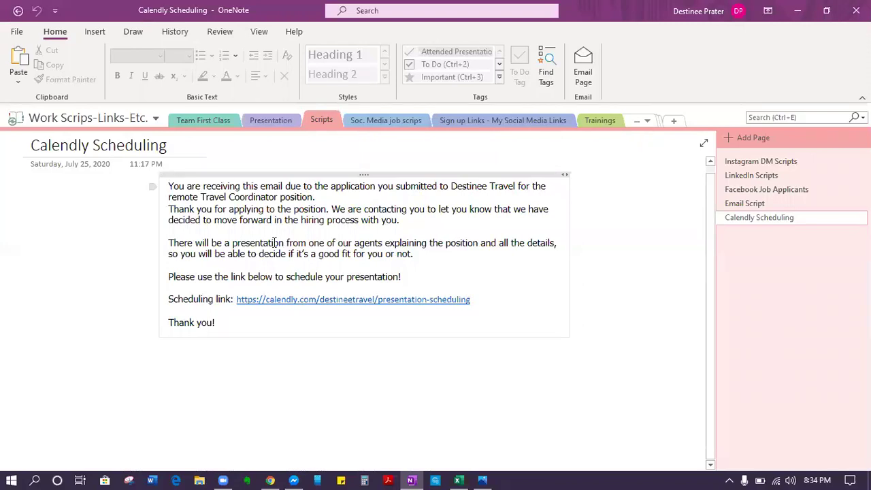
Step: Move the Calendly Scheduling email script lower on the page and enlarge its text to size 12
left_click_drag(186, 175, 168, 207)
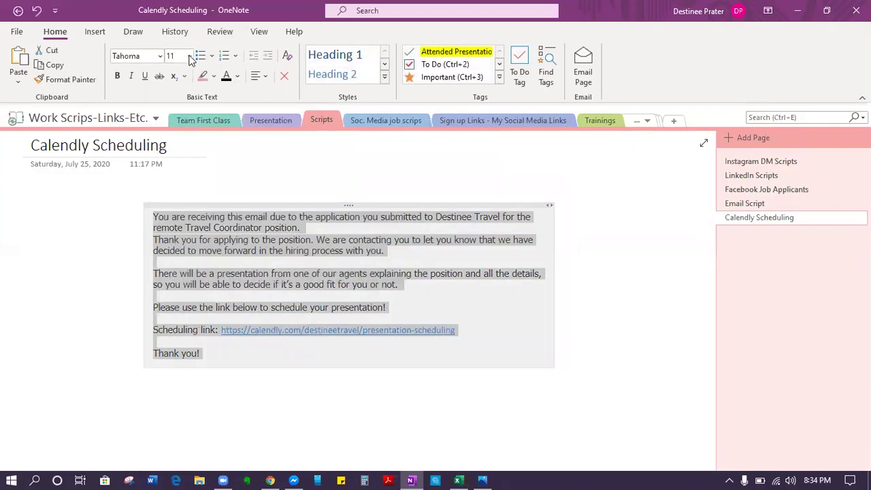
left_click(189, 56)
left_click(177, 175)
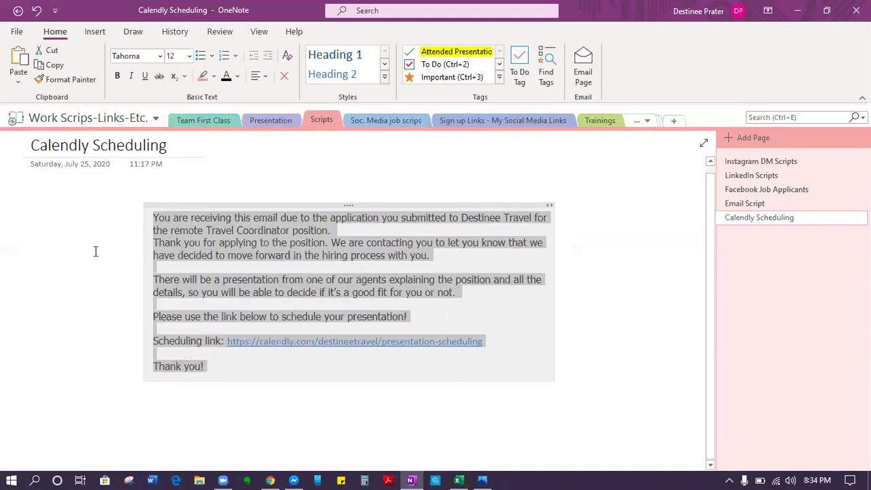
left_click(95, 251)
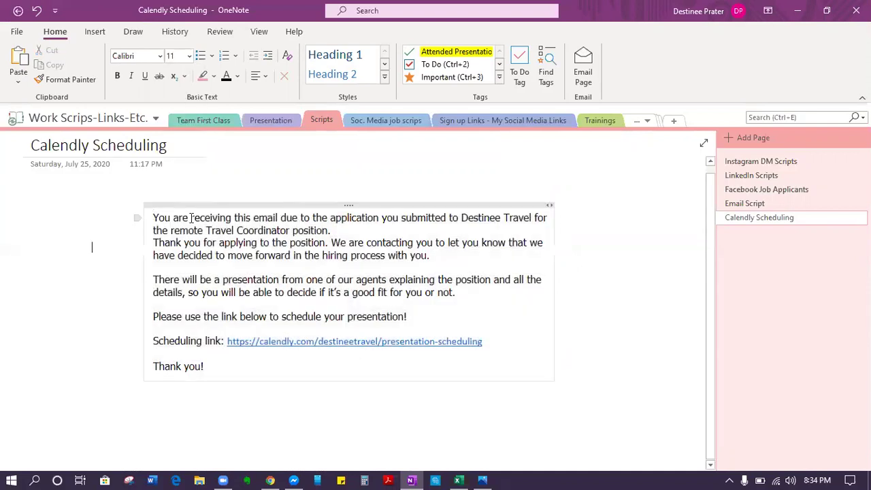
triple_click(297, 224)
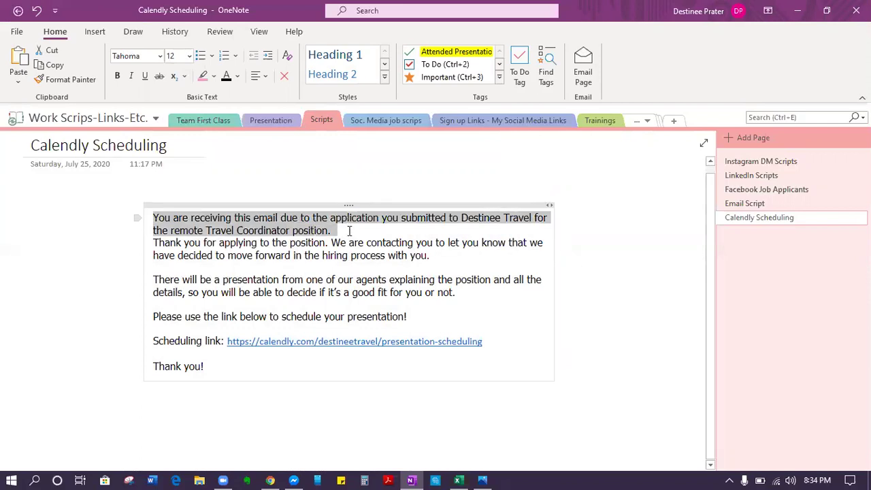
left_click(252, 269)
left_click_drag(261, 243, 295, 257)
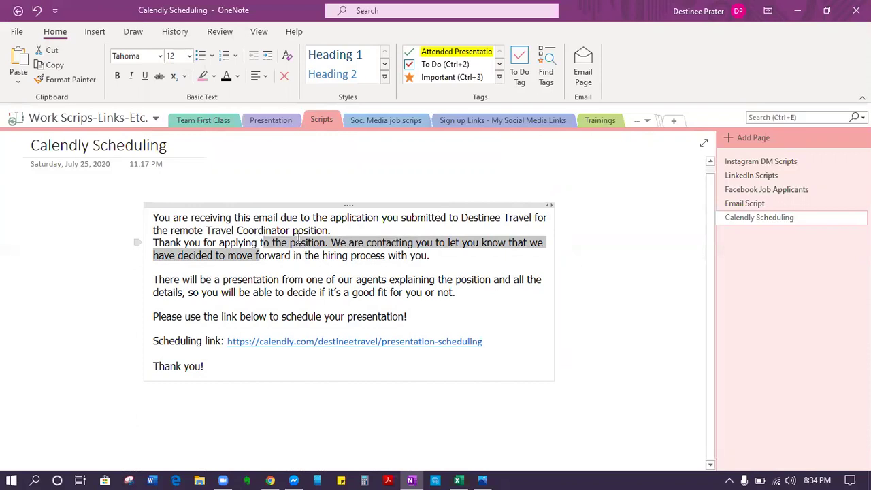
left_click(256, 264)
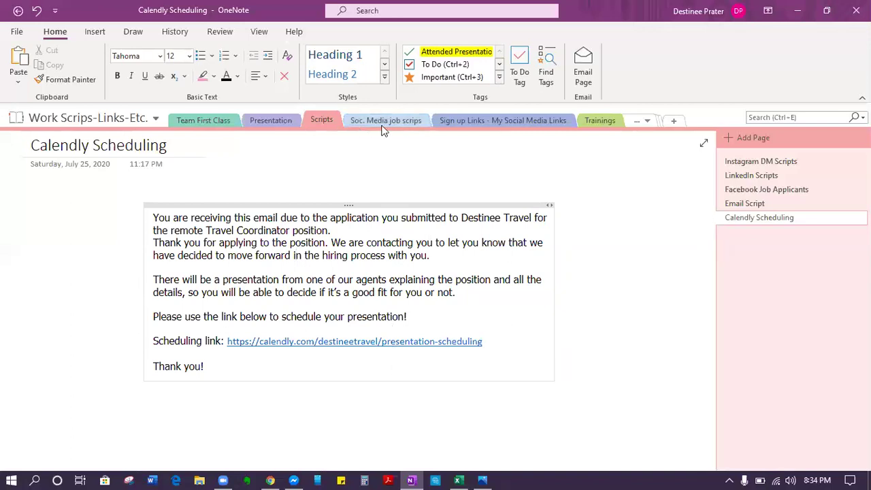
Step: Open the copied Travel Agent Presentation booking link in a new browser tab
key("alt+Tab")
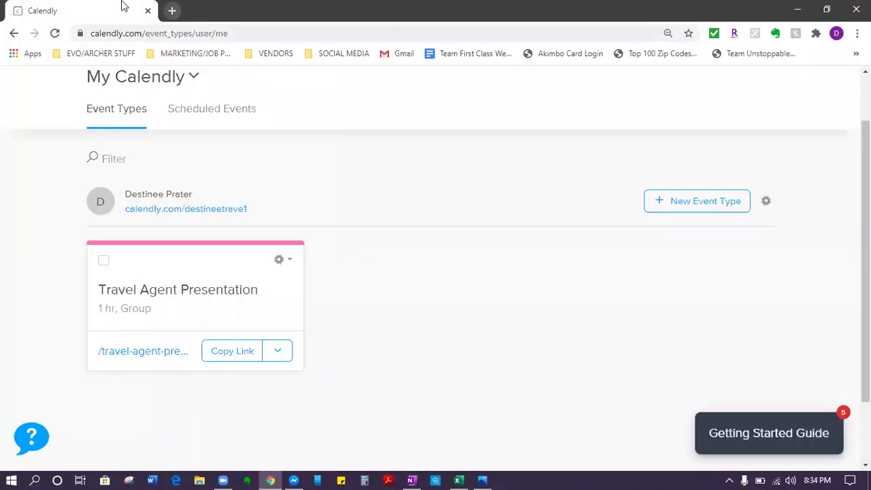
key("ctrl+t")
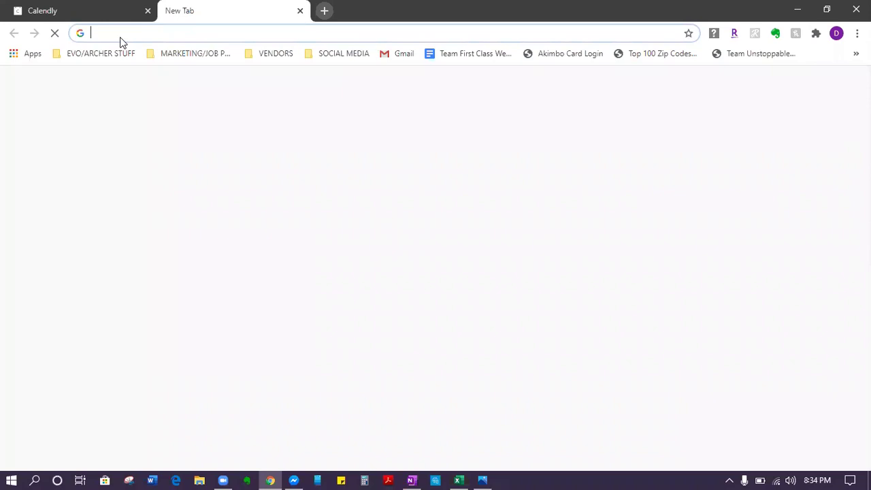
type("https://calendly.com/destineetrave1/travel-agent-presentation")
key("Return")
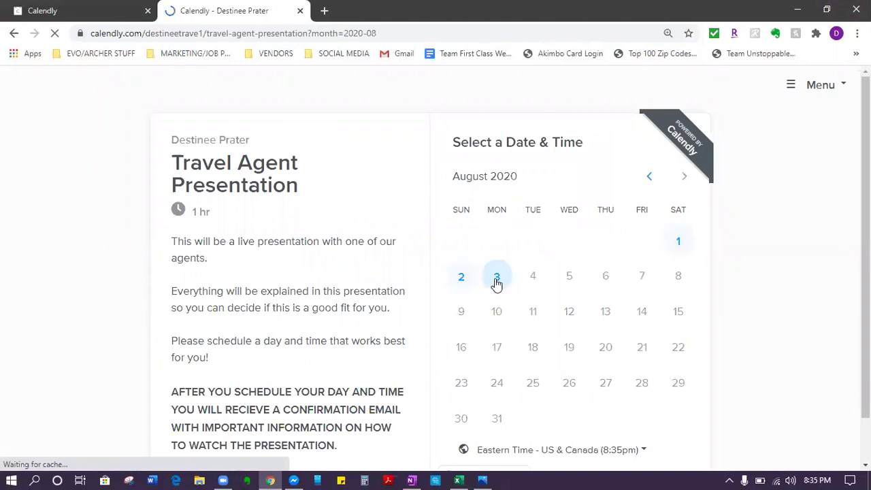
Step: Pick the 12:00am slot on Saturday, August 1 and begin the invitee details form
left_click(678, 242)
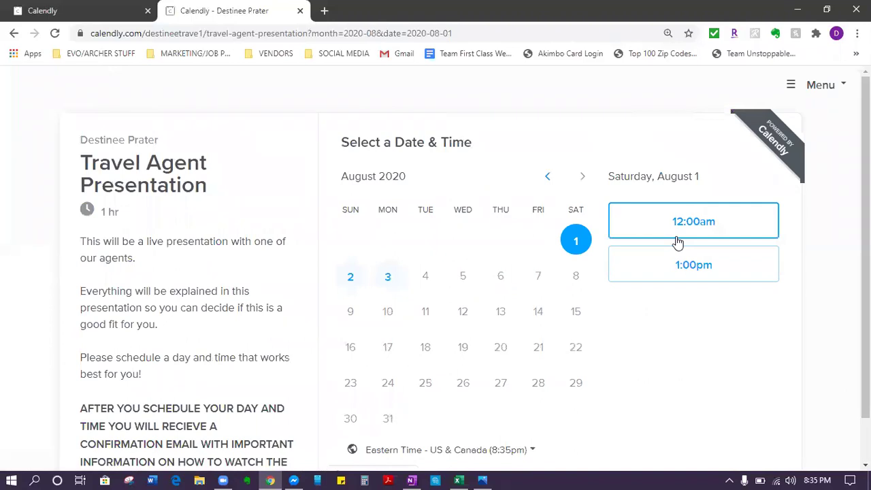
left_click(677, 242)
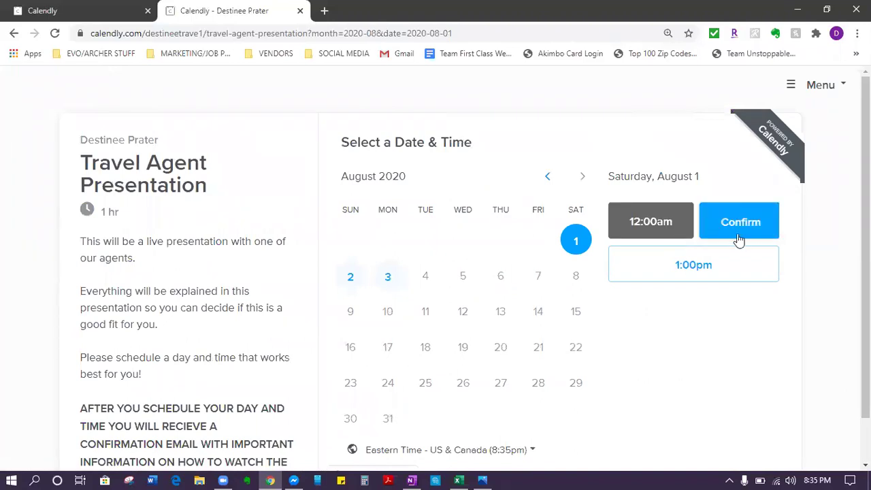
left_click(739, 238)
left_click(475, 196)
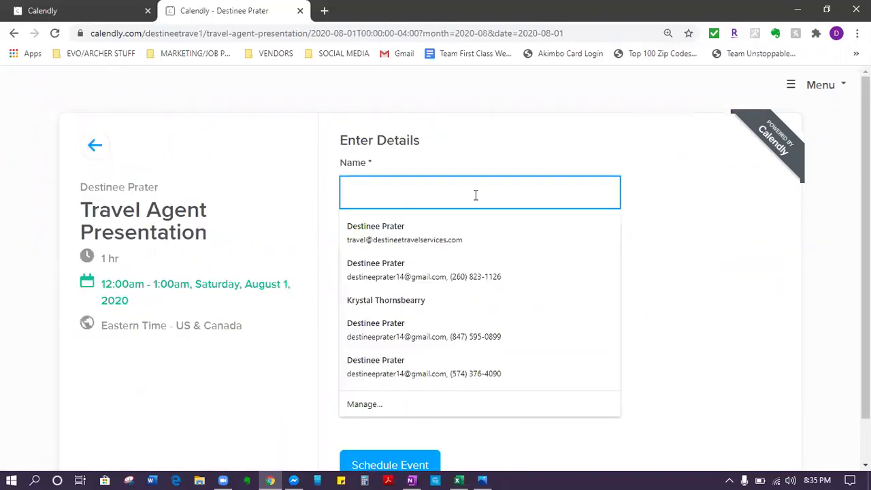
Step: Enter the test invitee's name, e-mail and phone number, then schedule the event
type("Jone")
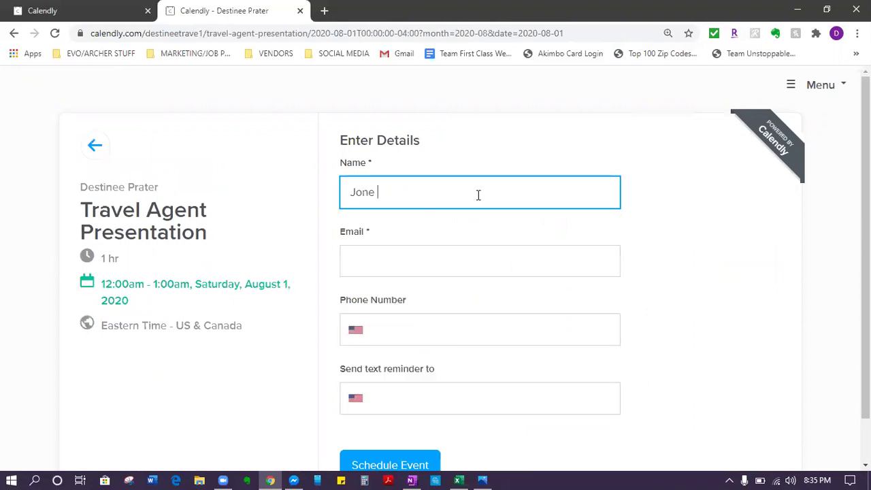
key("BackSpace")
type("Doe")
left_click(422, 268)
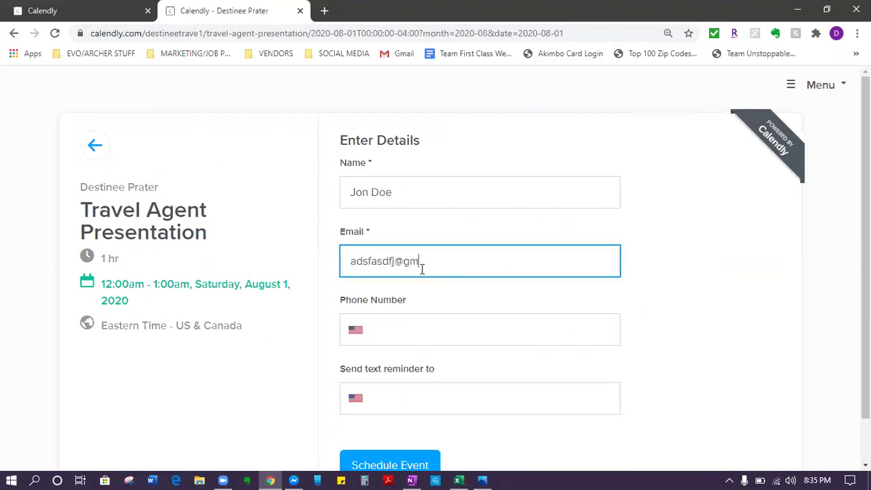
left_click(448, 326)
scroll(417, 340, "down", 1)
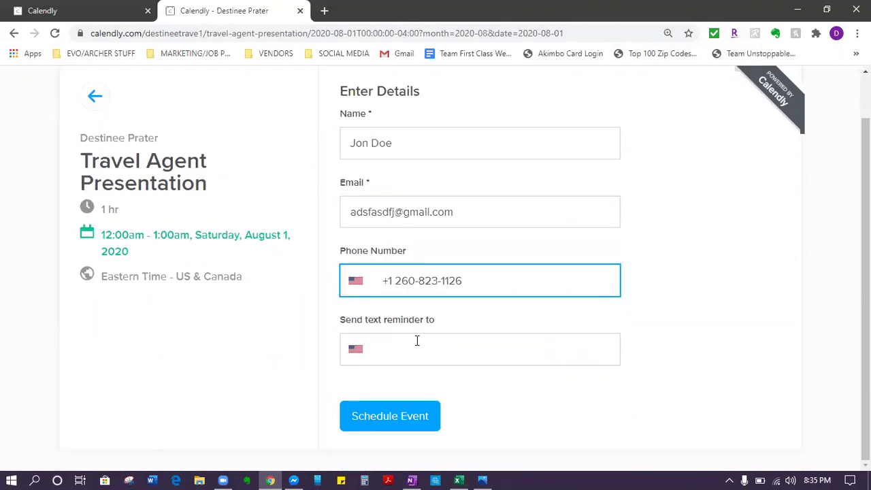
left_click(432, 422)
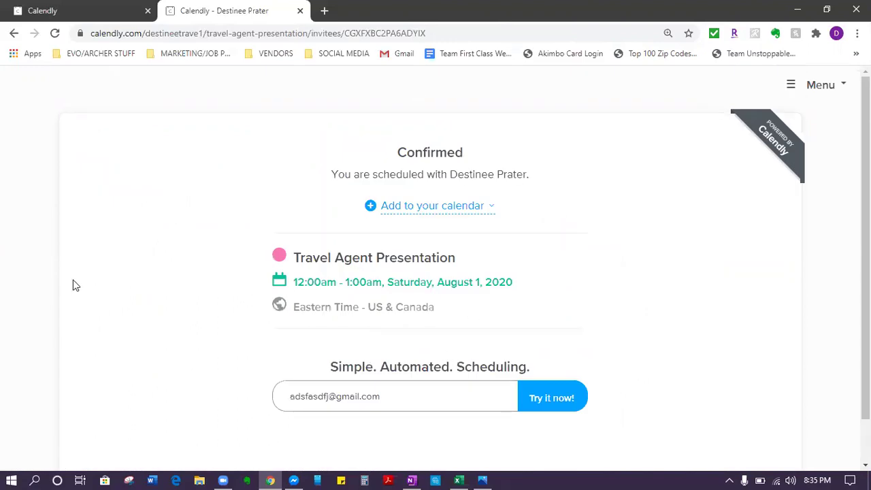
Step: Open Scheduled Events and expand the August 1 Travel Agent Presentation to show the invitee's details
left_click(107, 8)
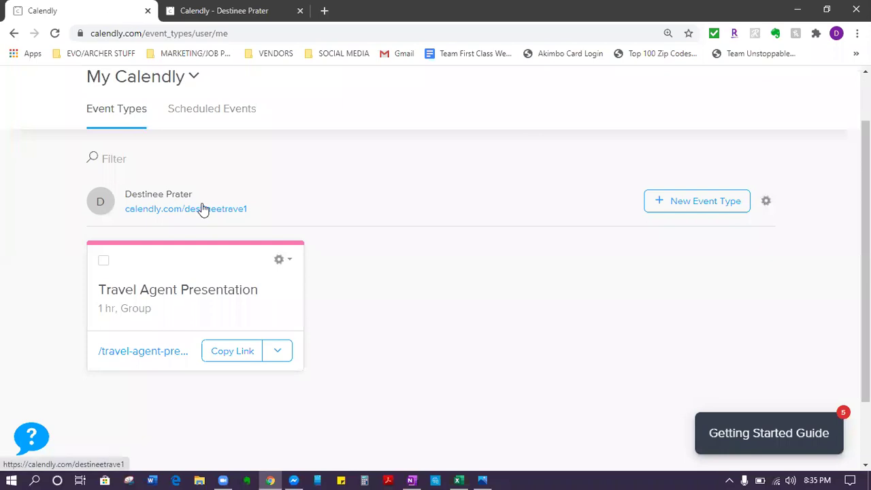
left_click(211, 111)
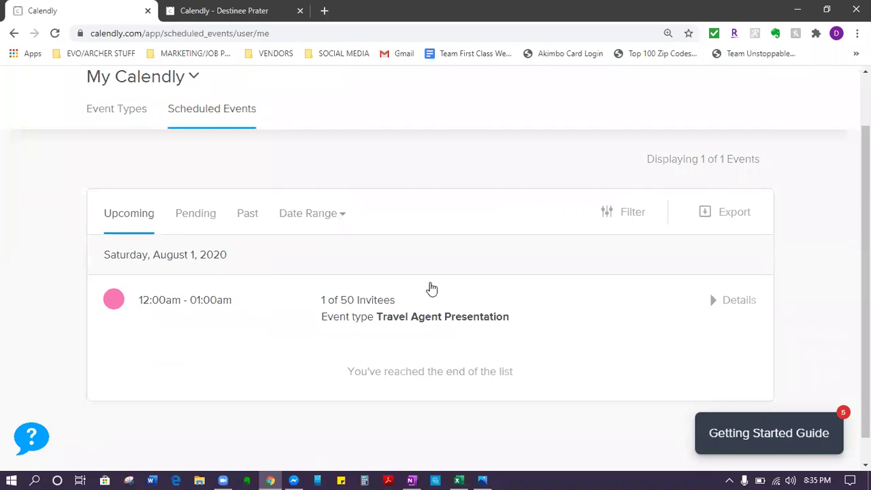
scroll(431, 288, "down", 1)
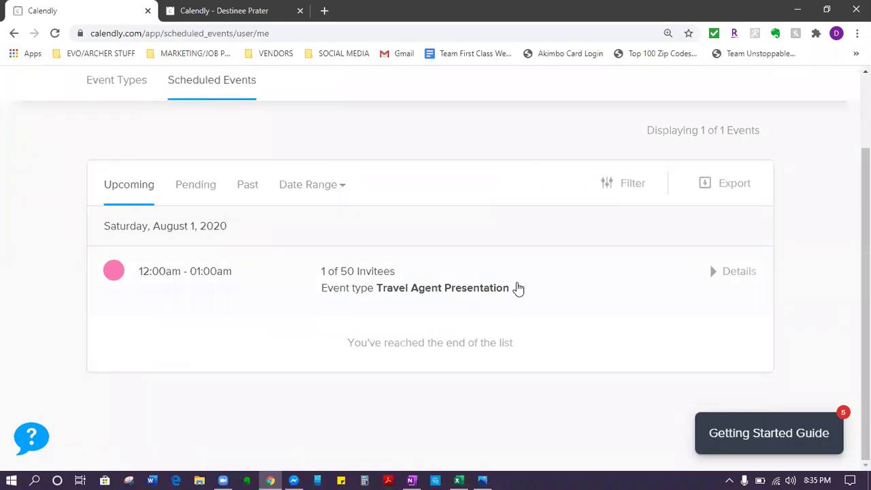
left_click(547, 299)
scroll(342, 299, "down", 2)
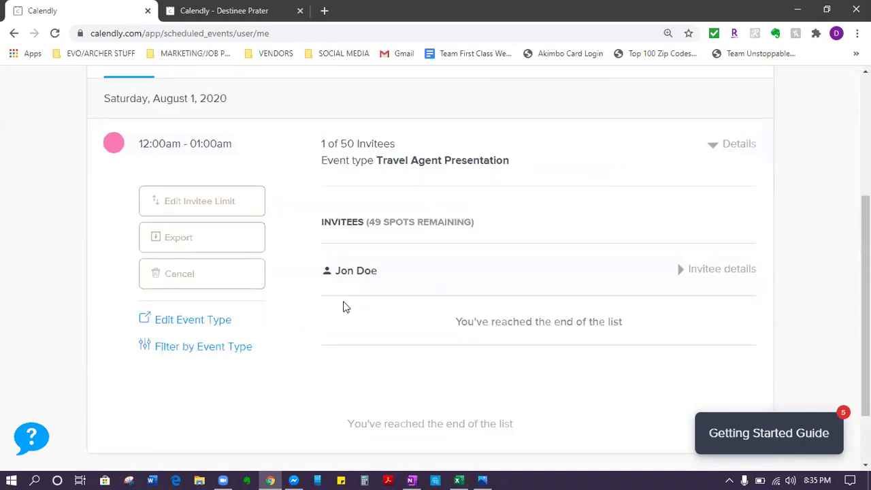
left_click(721, 270)
Step: Review the booking details, then check the Past events list, which shows 0 events
scroll(444, 345, "down", 2)
scroll(419, 289, "down", 3)
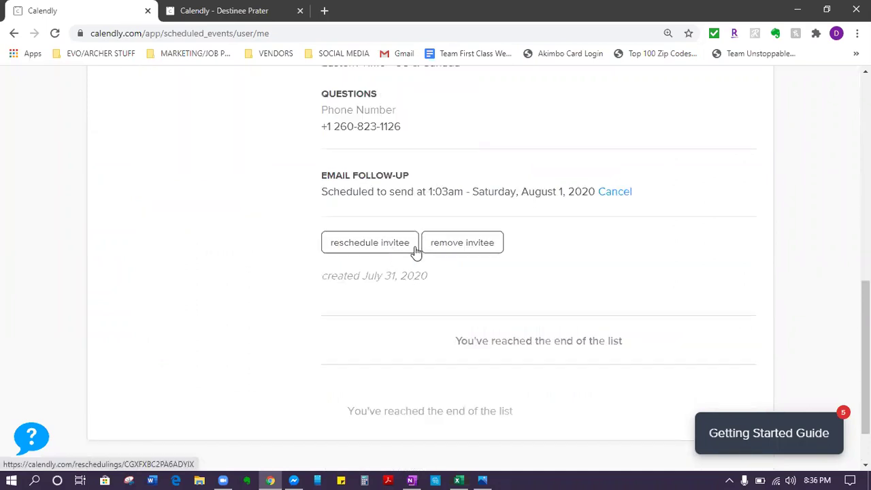
scroll(467, 242, "up", 3)
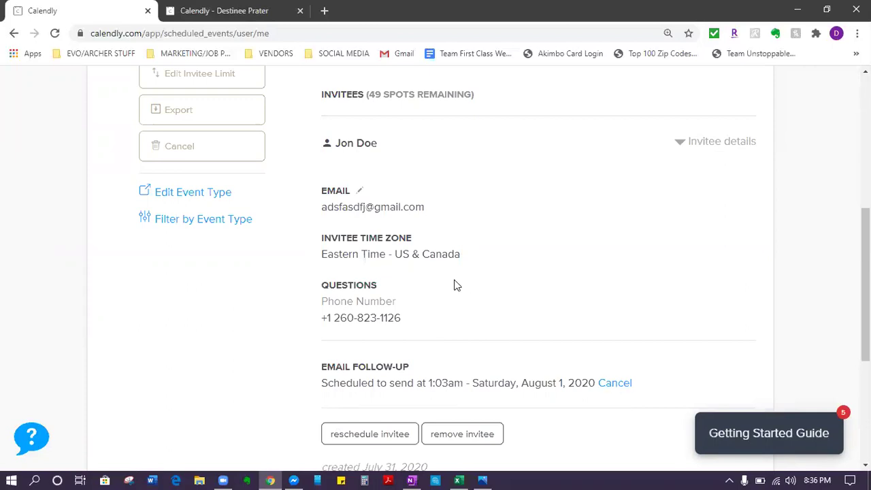
scroll(458, 279, "up", 3)
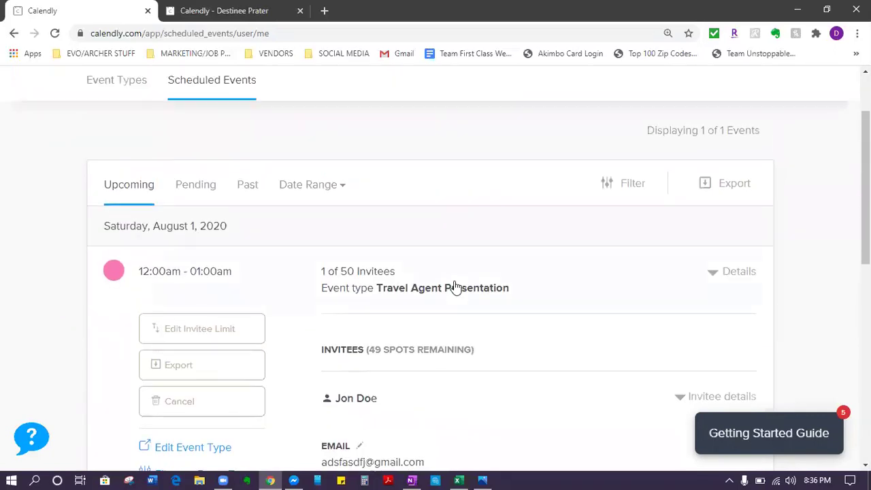
scroll(400, 337, "up", 2)
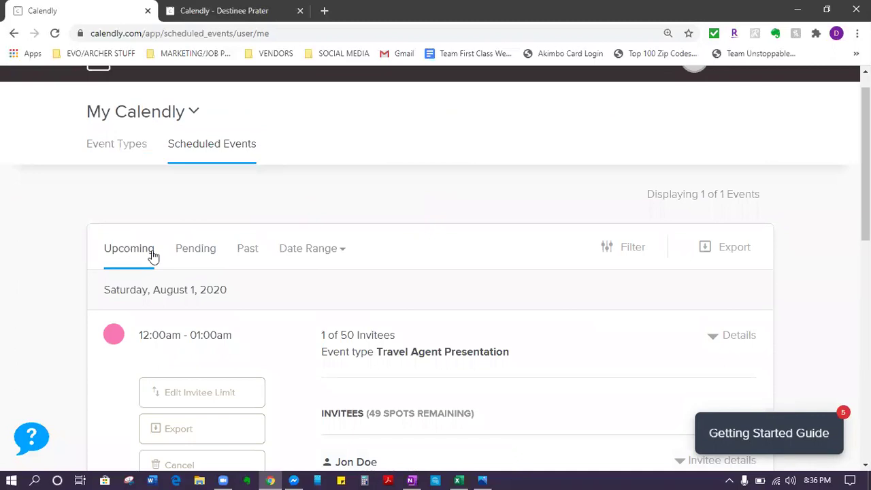
scroll(520, 266, "down", 2)
left_click(262, 131)
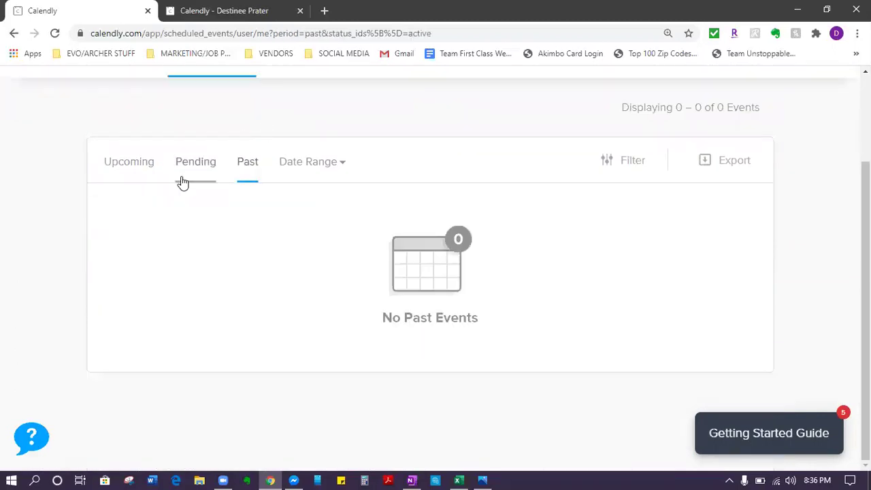
scroll(197, 223, "up", 2)
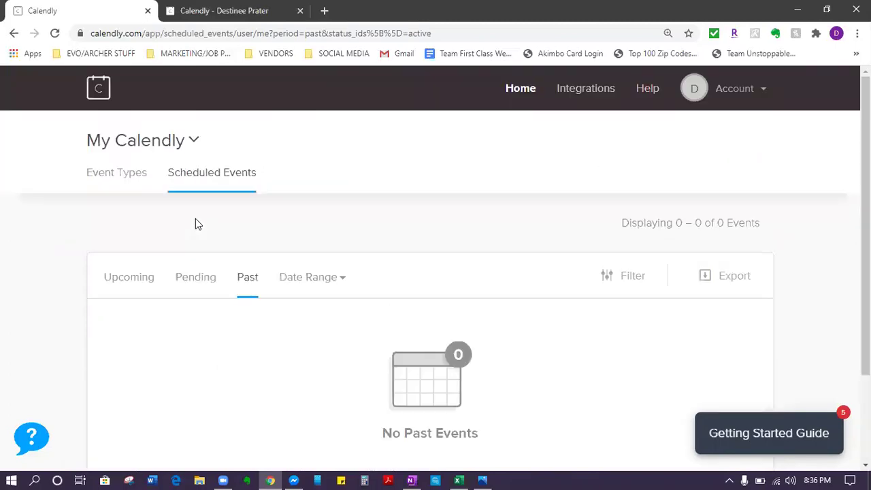
Step: Return to the Event Types list and bring the OneNote Calendly Scheduling note forward
left_click(116, 180)
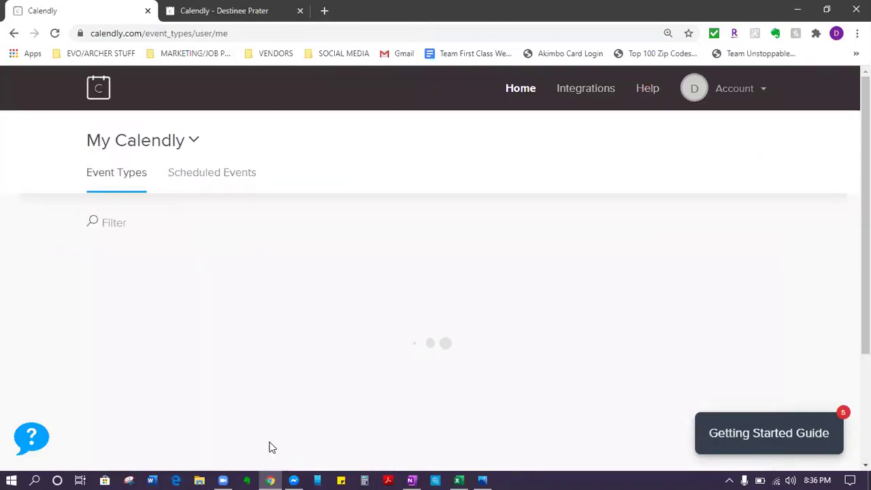
scroll(310, 347, "down", 2)
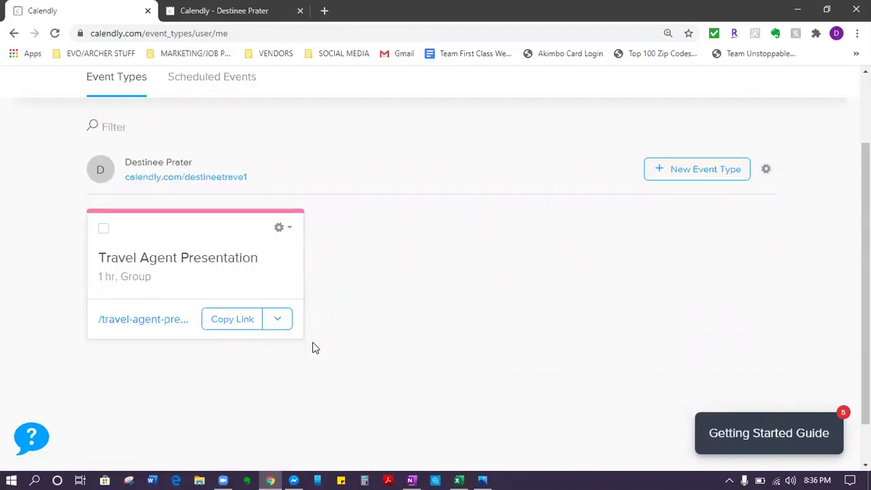
scroll(314, 347, "down", 1)
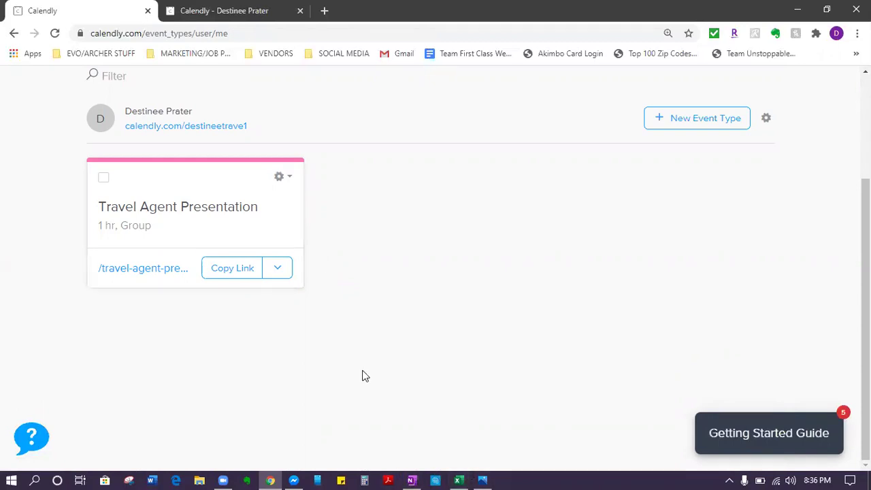
left_click(410, 474)
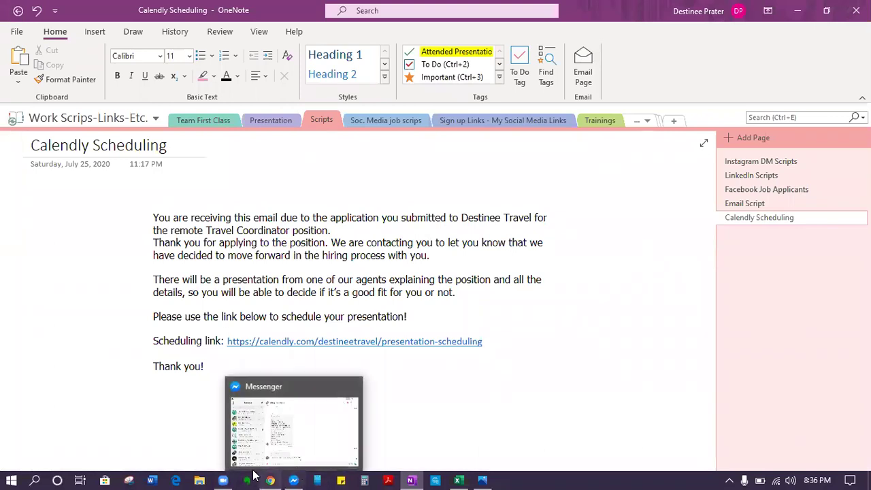
Step: Switch back to the Calendly browser window showing the event types page
mouse_move(270, 480)
left_click(287, 463)
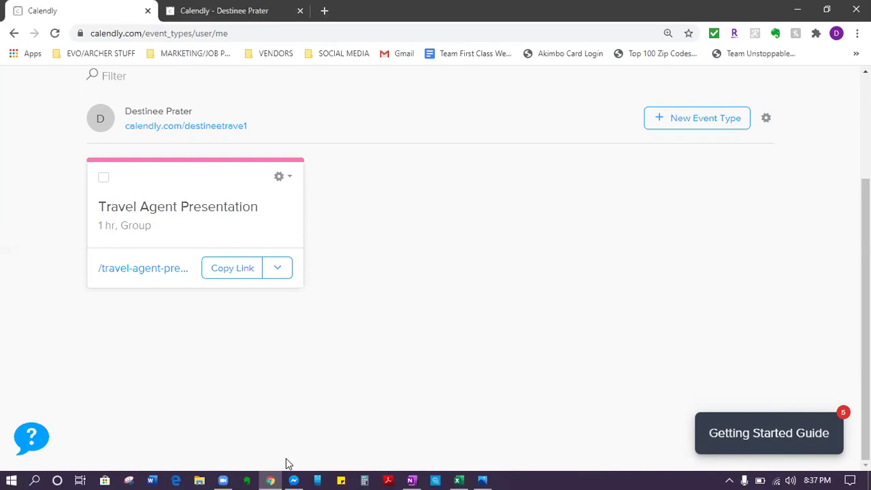
scroll(462, 97, "up", 3)
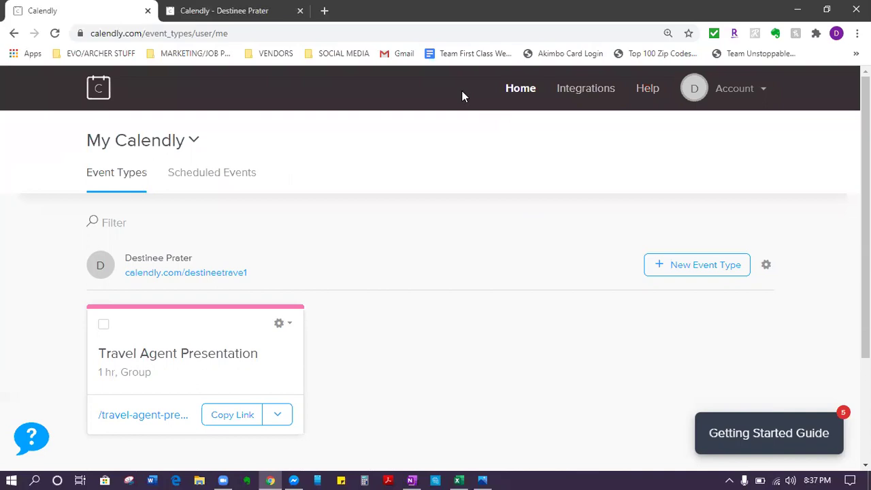